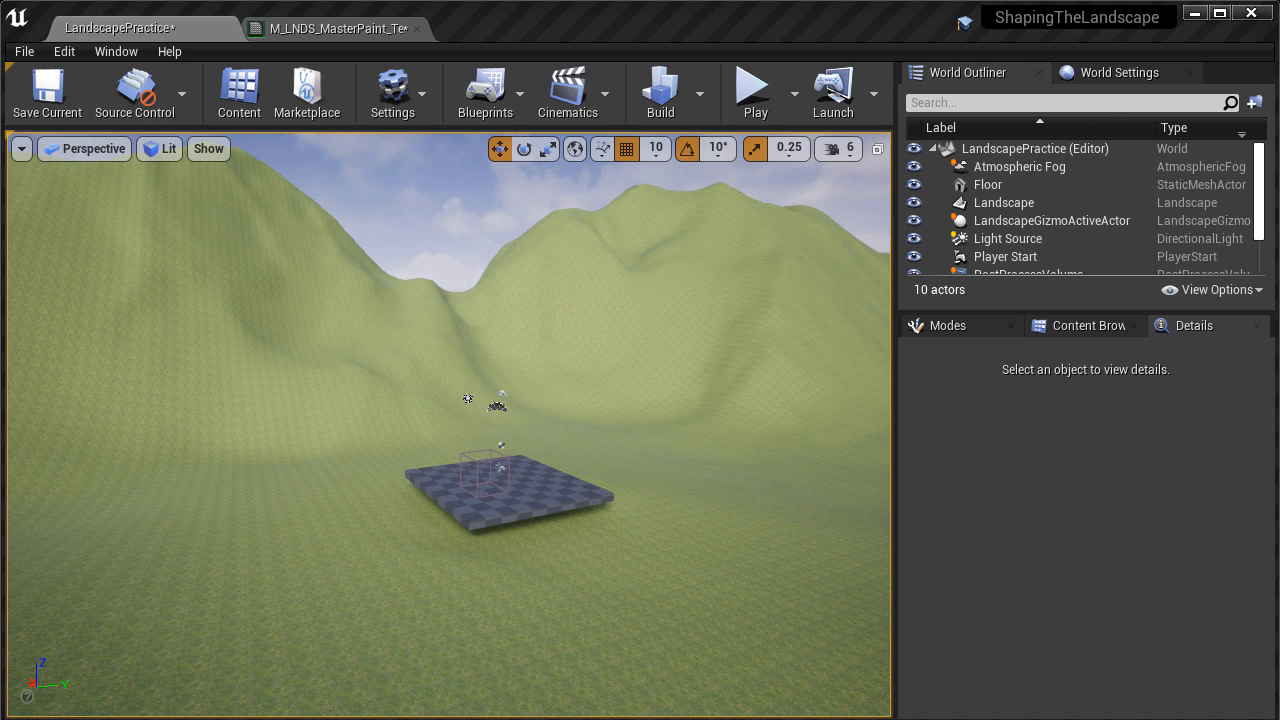
# Play the level in full screen and run the character across the grass to examine the landscape texture tiling
pyautogui.moveTo(441, 583)
pyautogui.mouseDown(button='right')
pyautogui.moveTo(460, 545)
pyautogui.moveTo(420, 518)
pyautogui.moveTo(452, 552)
pyautogui.moveTo(446, 581)
pyautogui.mouseUp(button='right')
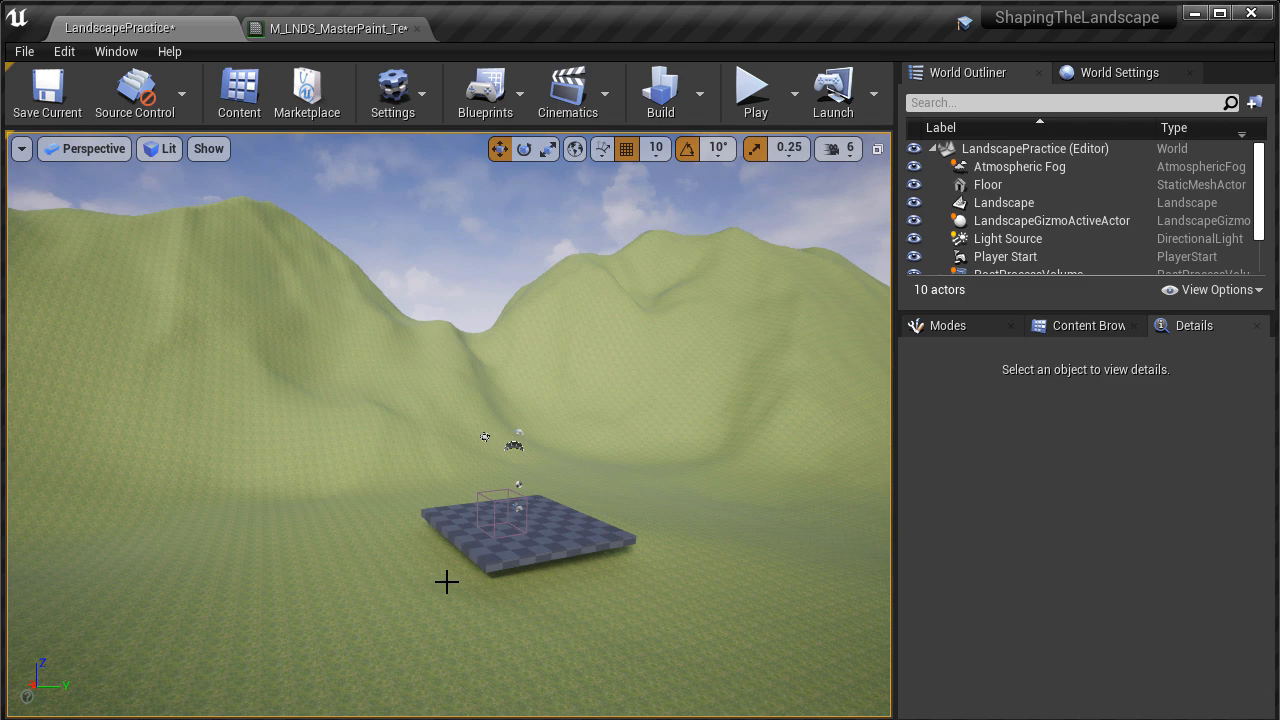
pyautogui.click(755, 88)
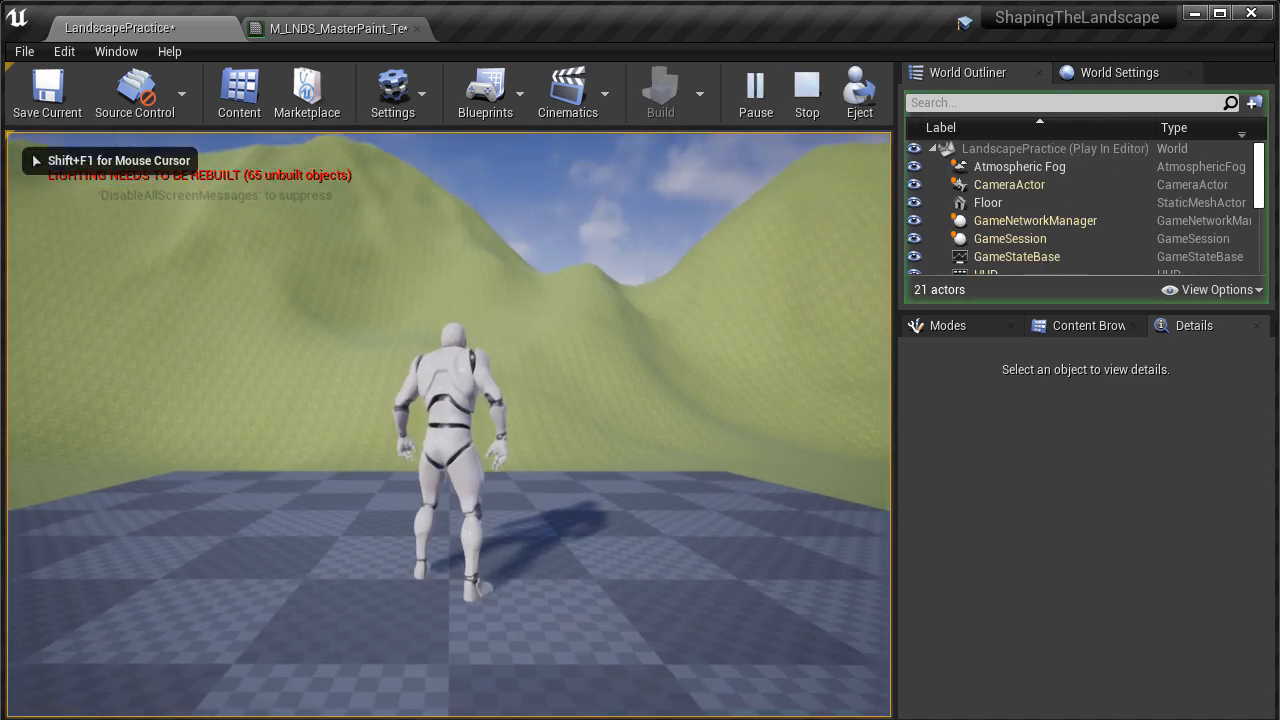
pyautogui.press('F11')
pyautogui.click(640, 360)
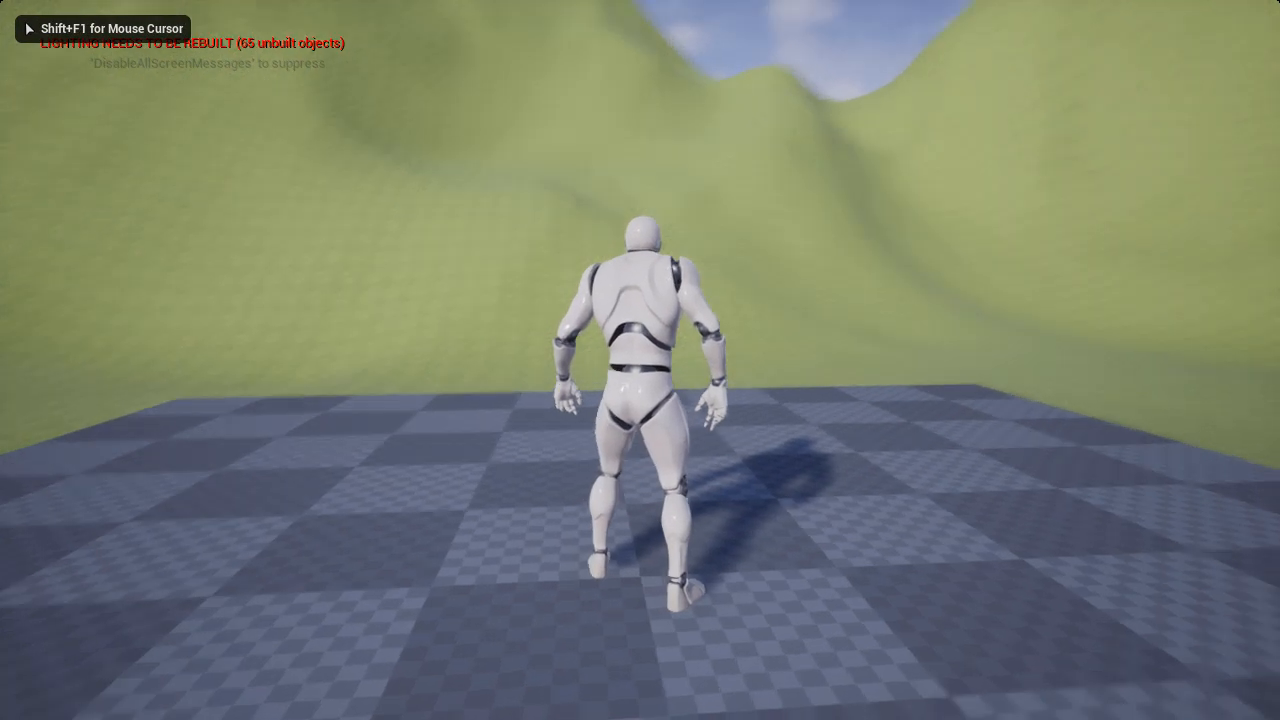
pyautogui.press('w')
pyautogui.press('d')
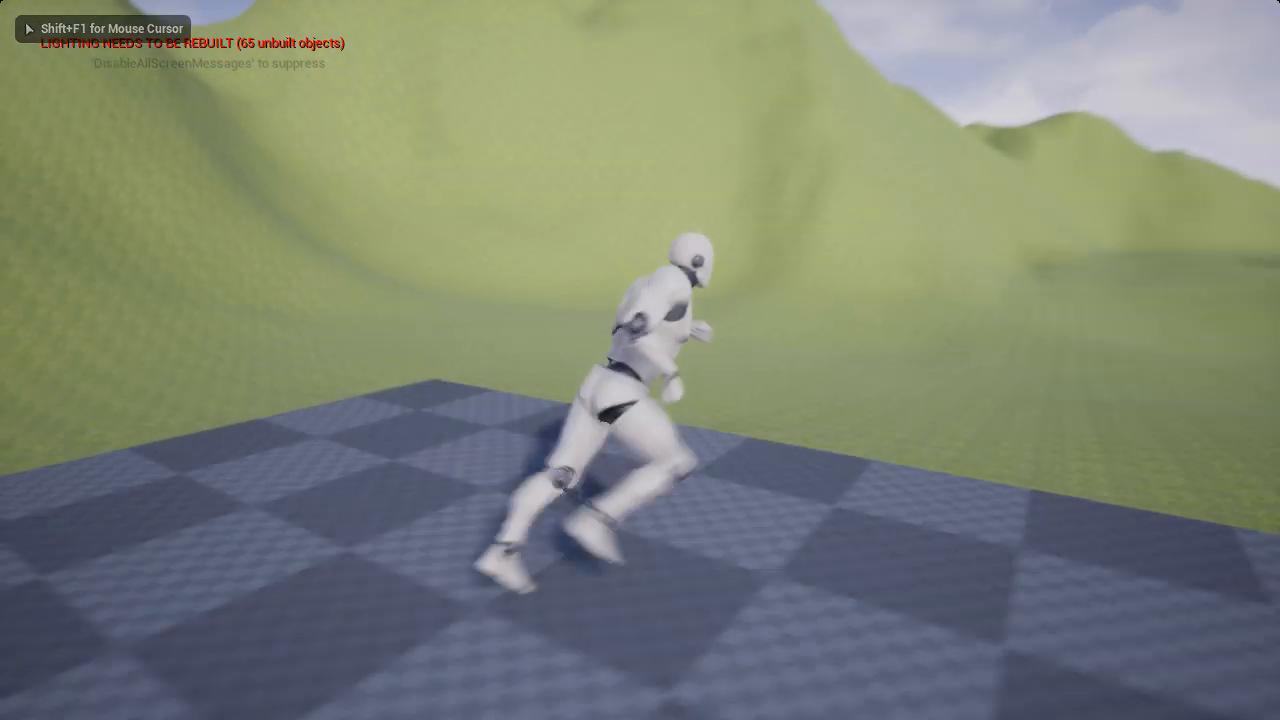
pyautogui.press('w')
pyautogui.press('space')
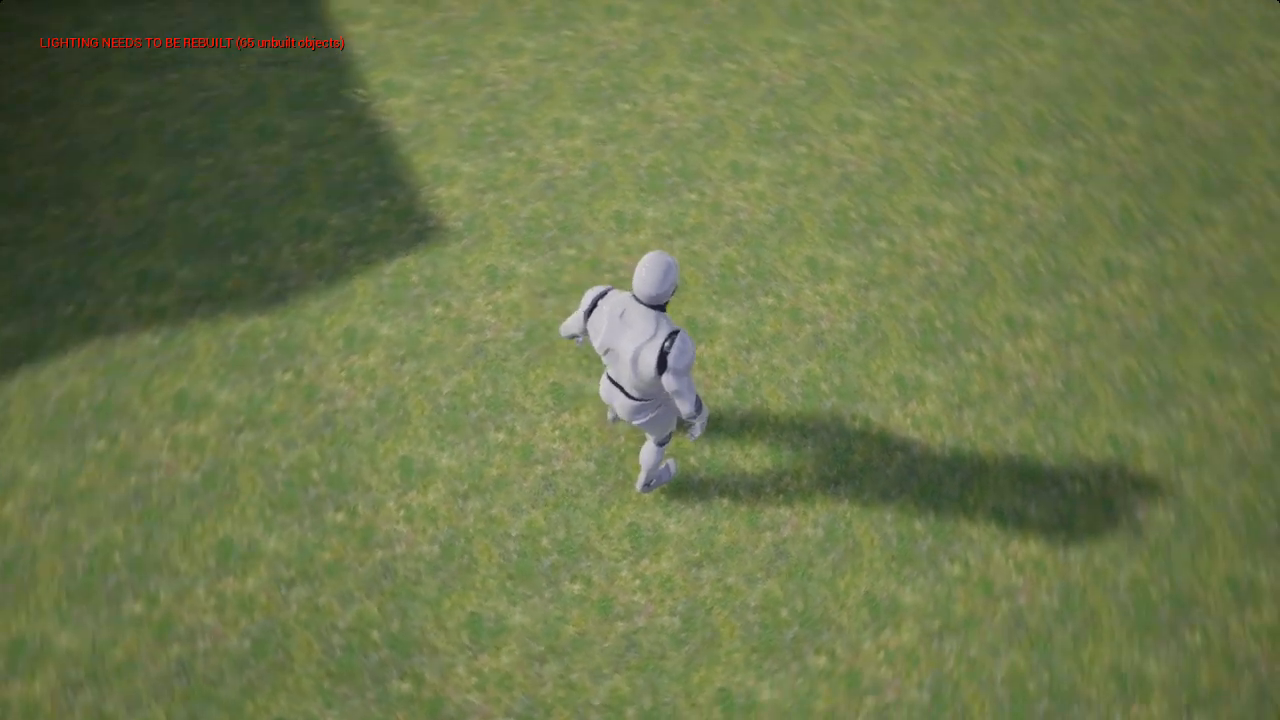
pyautogui.press('w')
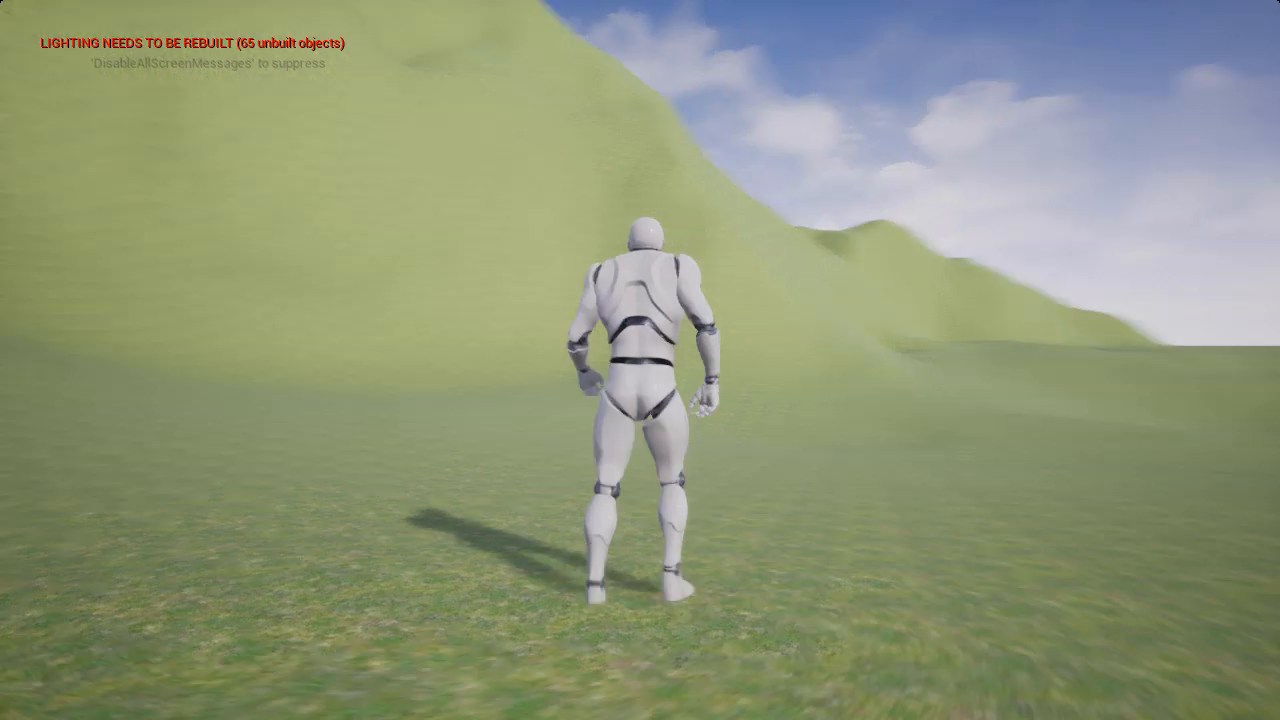
pyautogui.press('Escape')
pyautogui.moveTo(785, 450); pyautogui.dragTo(689, 435, button='right')
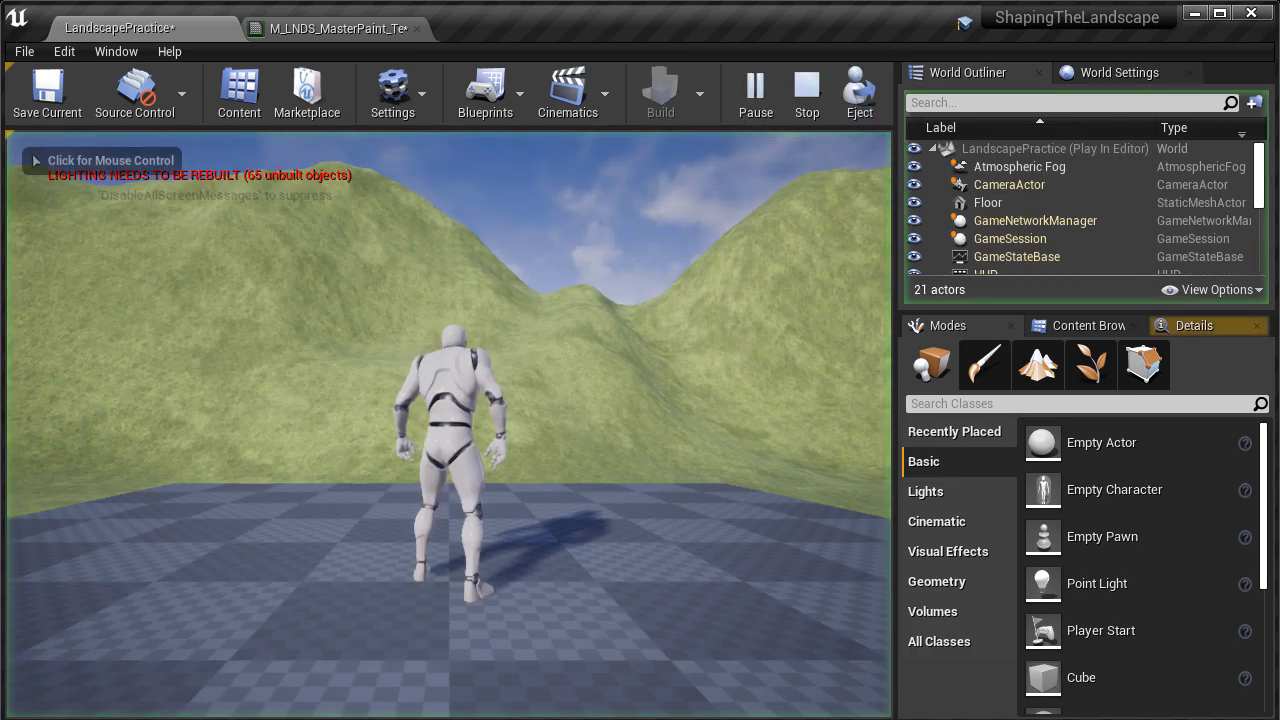
# Play the level full screen with the varied grass material and run around to examine the hills and ground
pyautogui.click(653, 283)
pyautogui.press('F11')
pyautogui.click(653, 283)
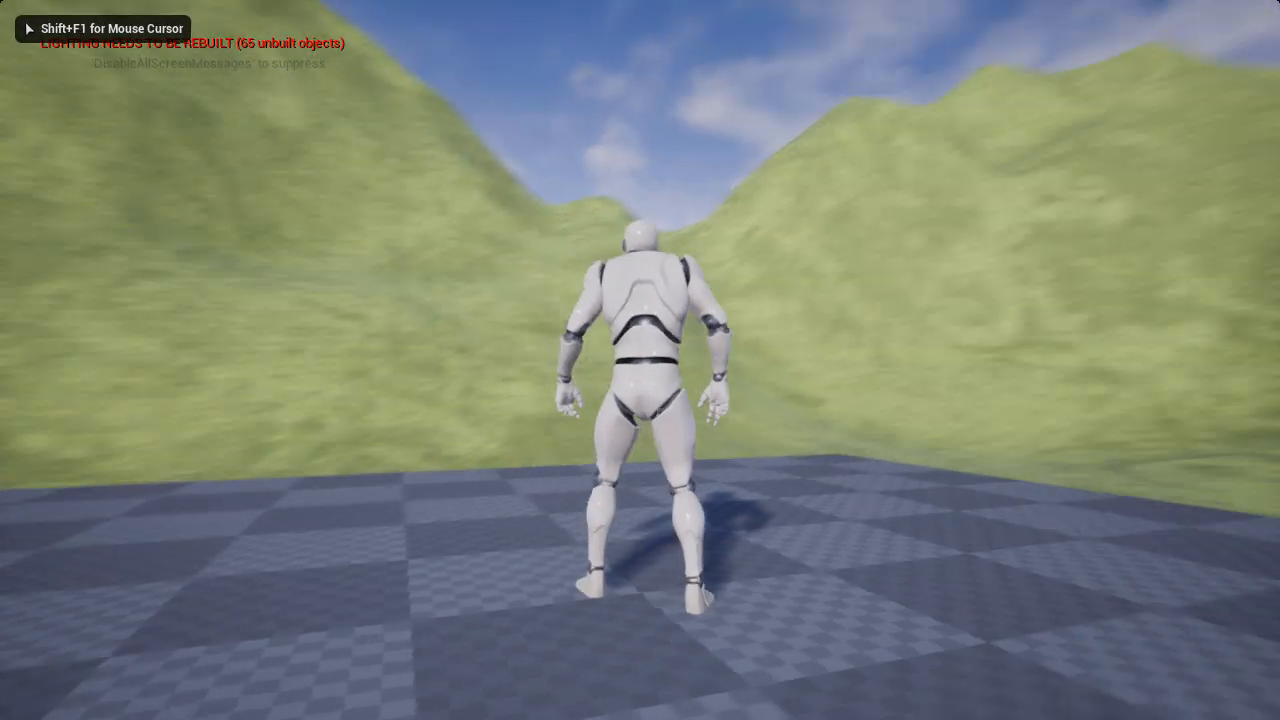
pyautogui.press('w')
pyautogui.press('space')
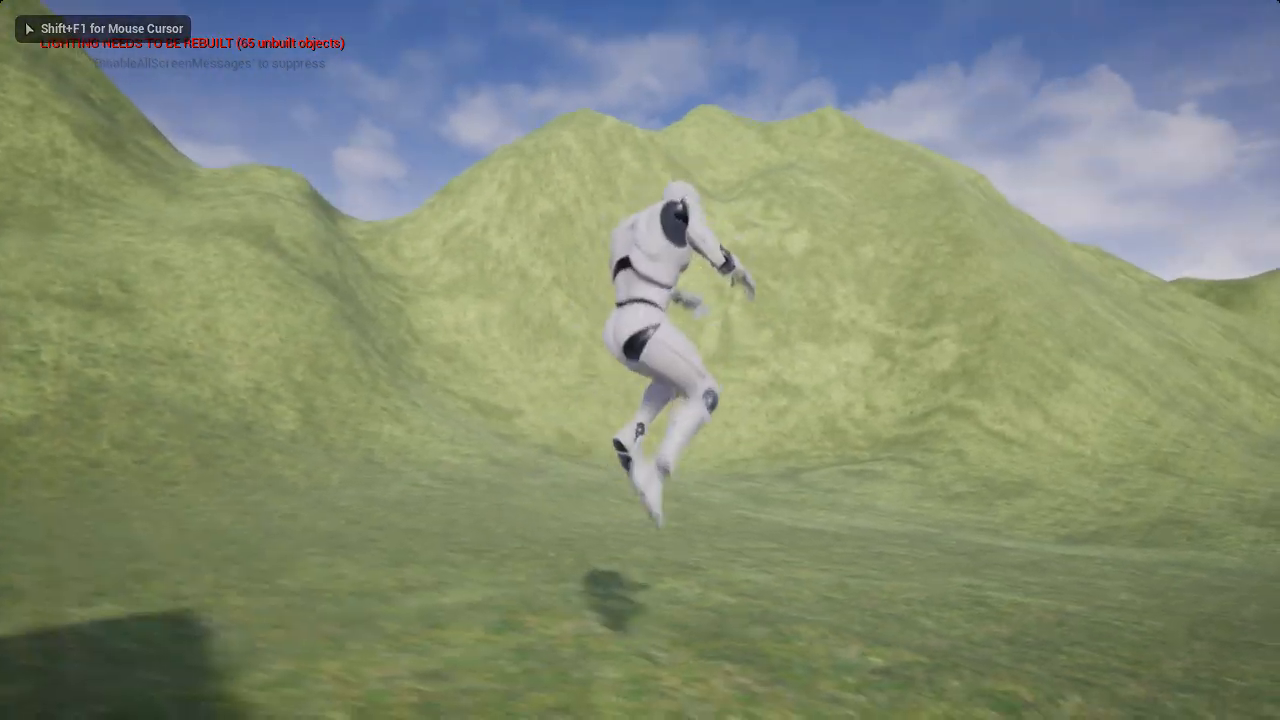
pyautogui.press('d')
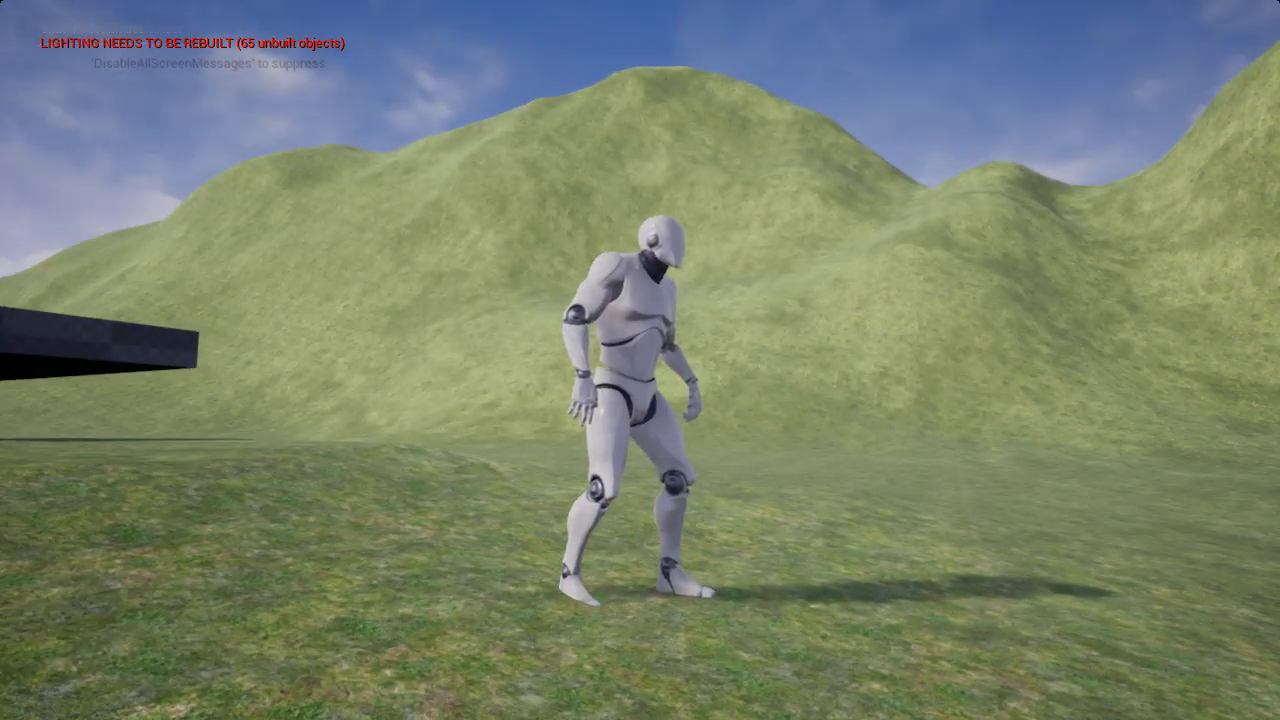
pyautogui.press('s')
pyautogui.press('w')
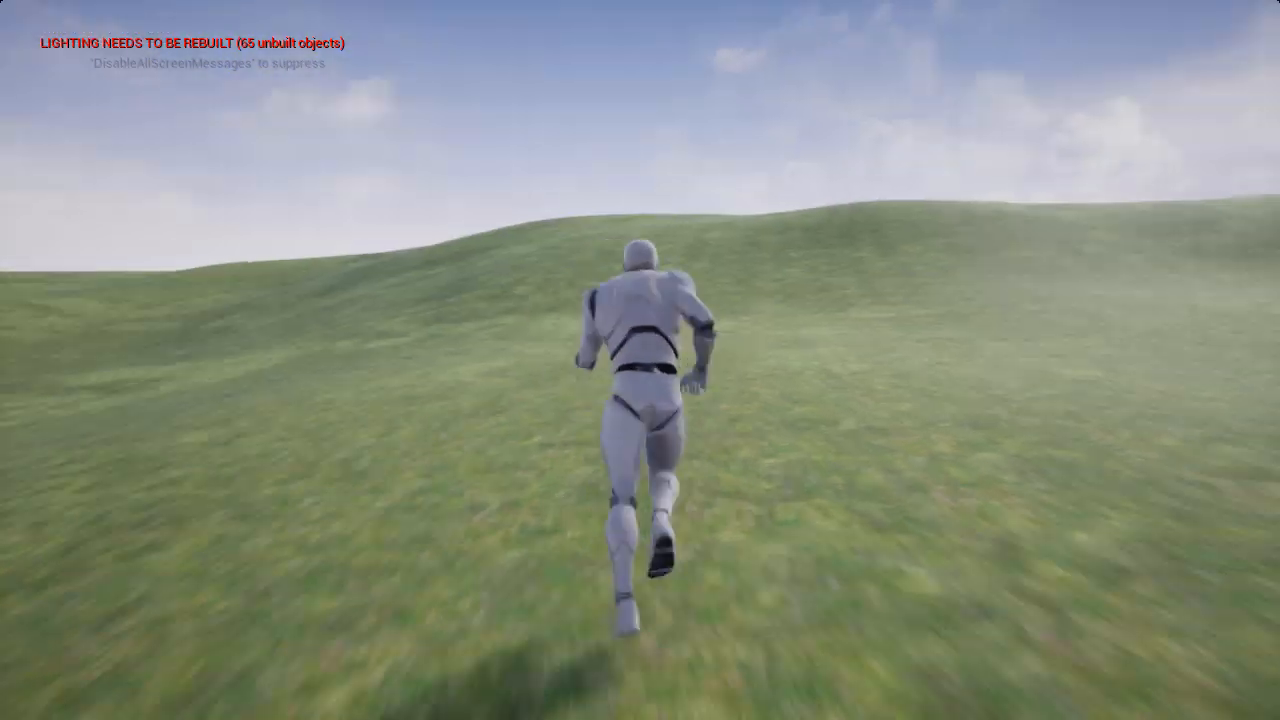
pyautogui.press('d')
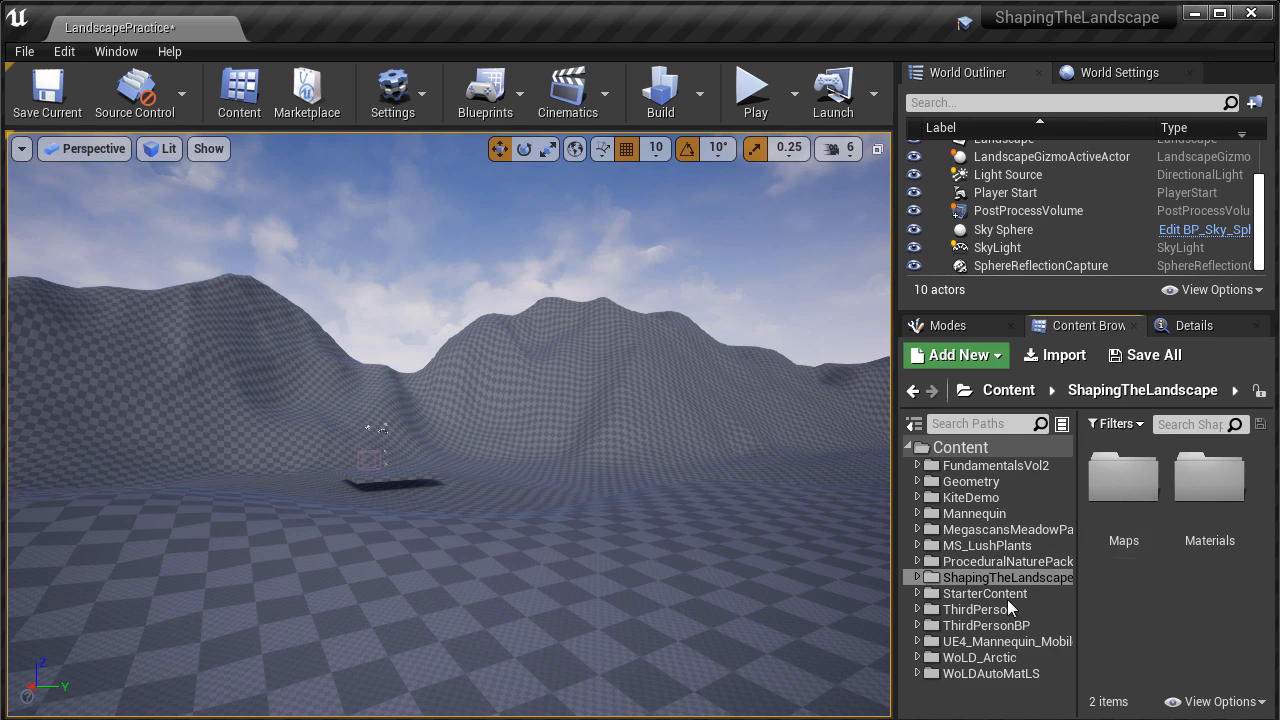
# Create a new material named M_LNDS_MacroVariation in the ShapingTheLandscape Materials folder
pyautogui.click(981, 578)
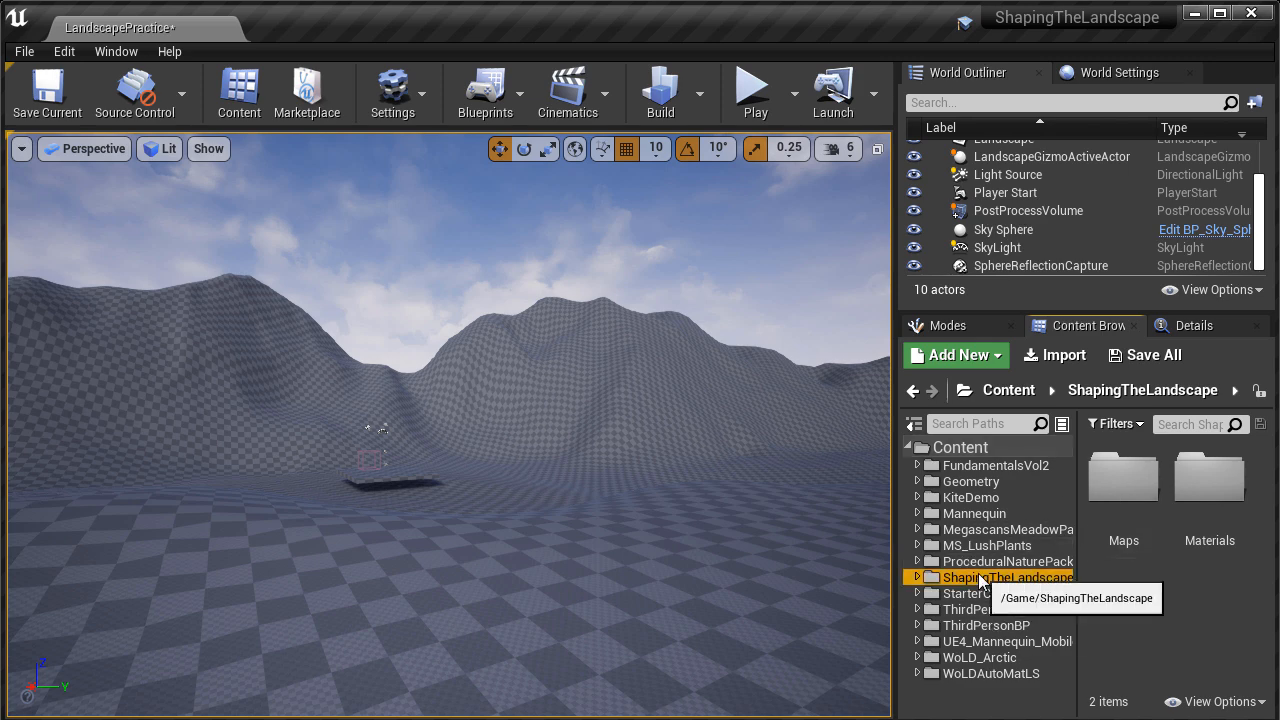
pyautogui.doubleClick(1212, 488)
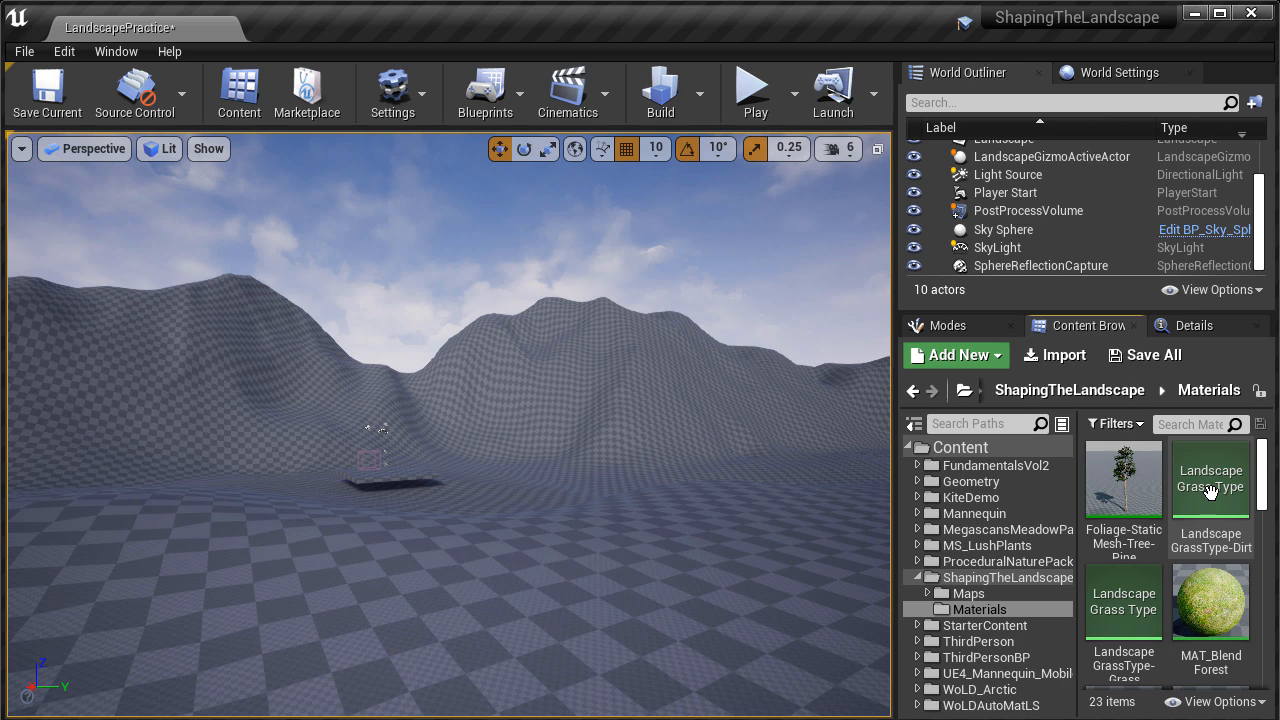
pyautogui.click(958, 355)
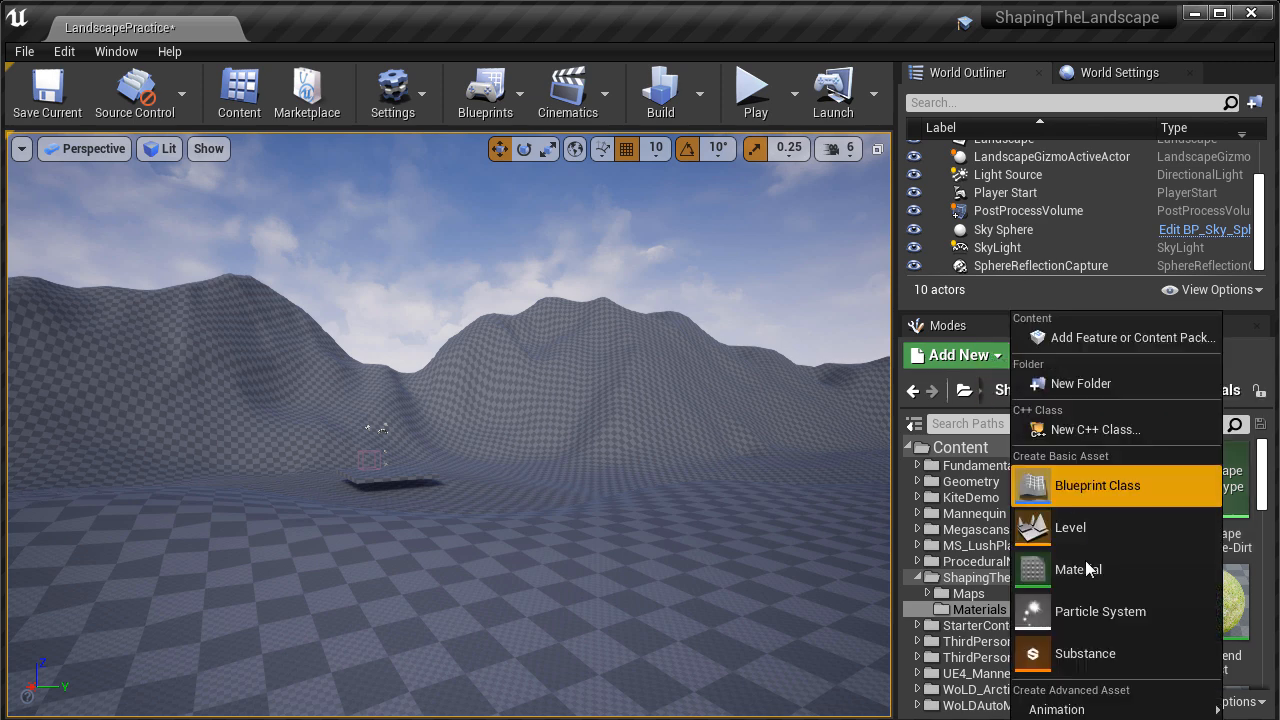
pyautogui.click(1060, 570)
pyautogui.write('M_')
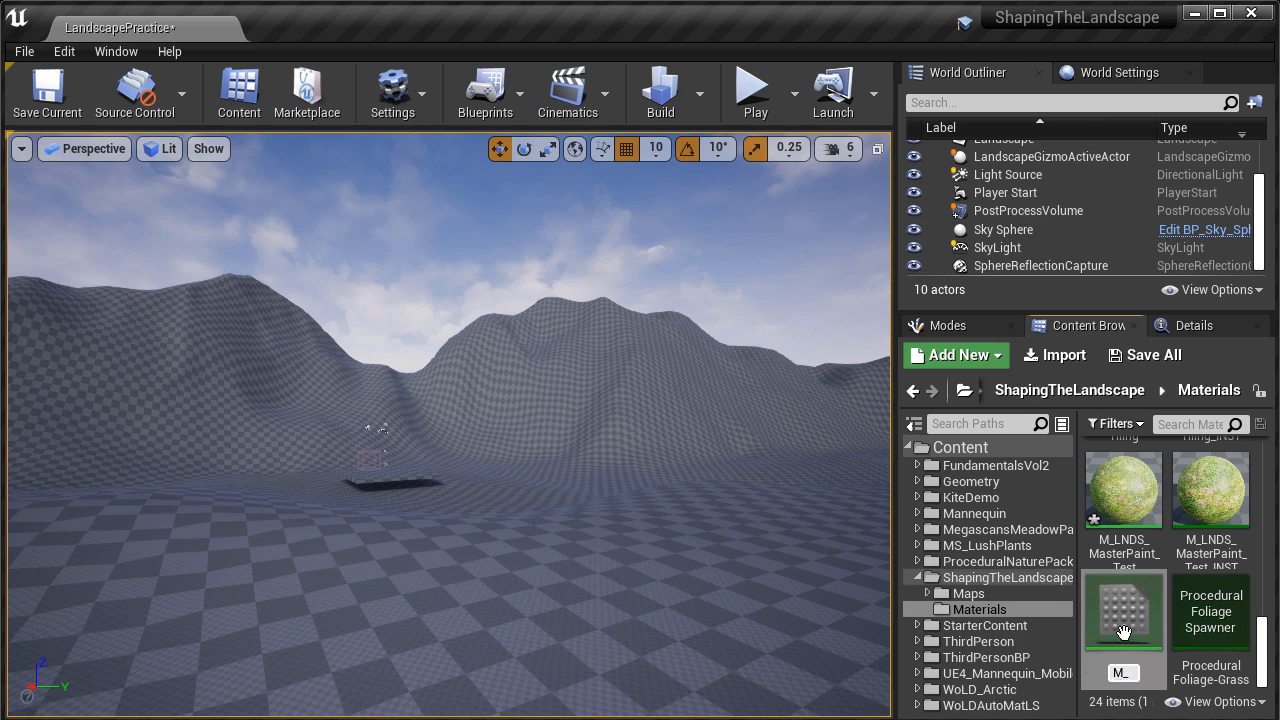
pyautogui.write('LNDS')
pyautogui.write('_')
pyautogui.write('MacroV')
pyautogui.write('ariation')
pyautogui.press('Return')
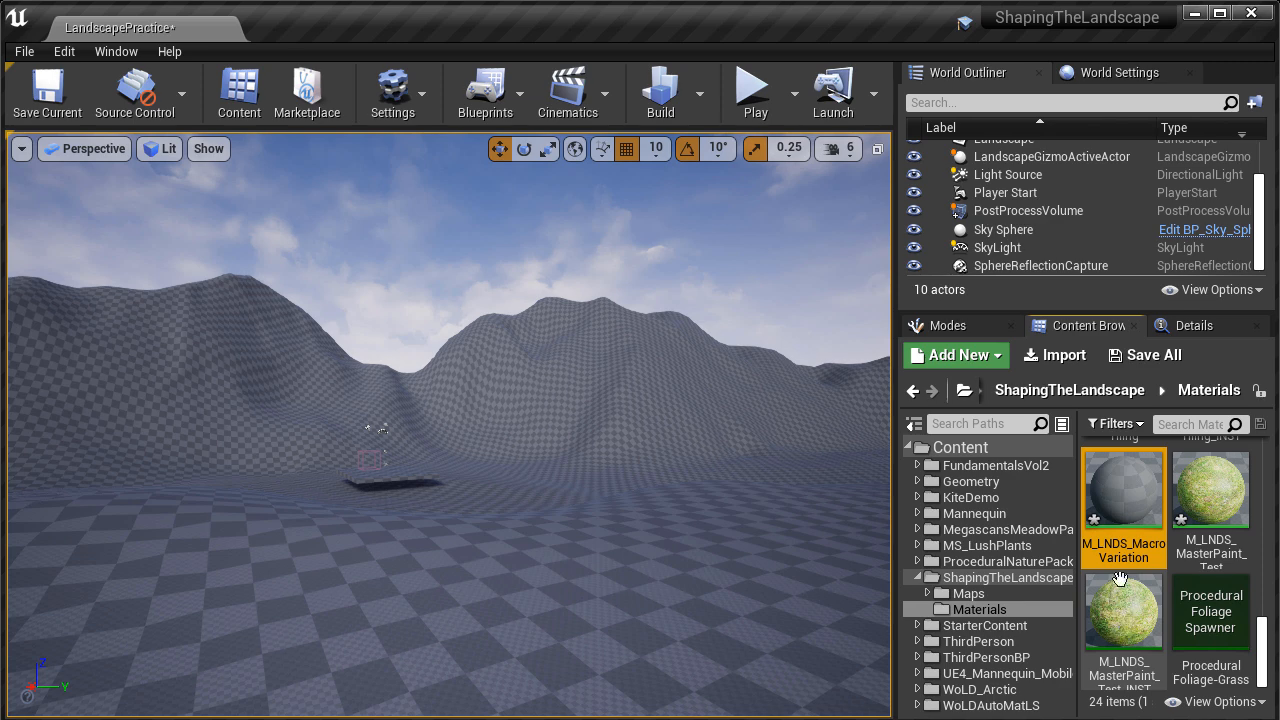
# Create a material instance of M_LNDS_MacroVariation and name it M_LNDS_MacroVariation_INST
pyautogui.rightClick(1109, 497)
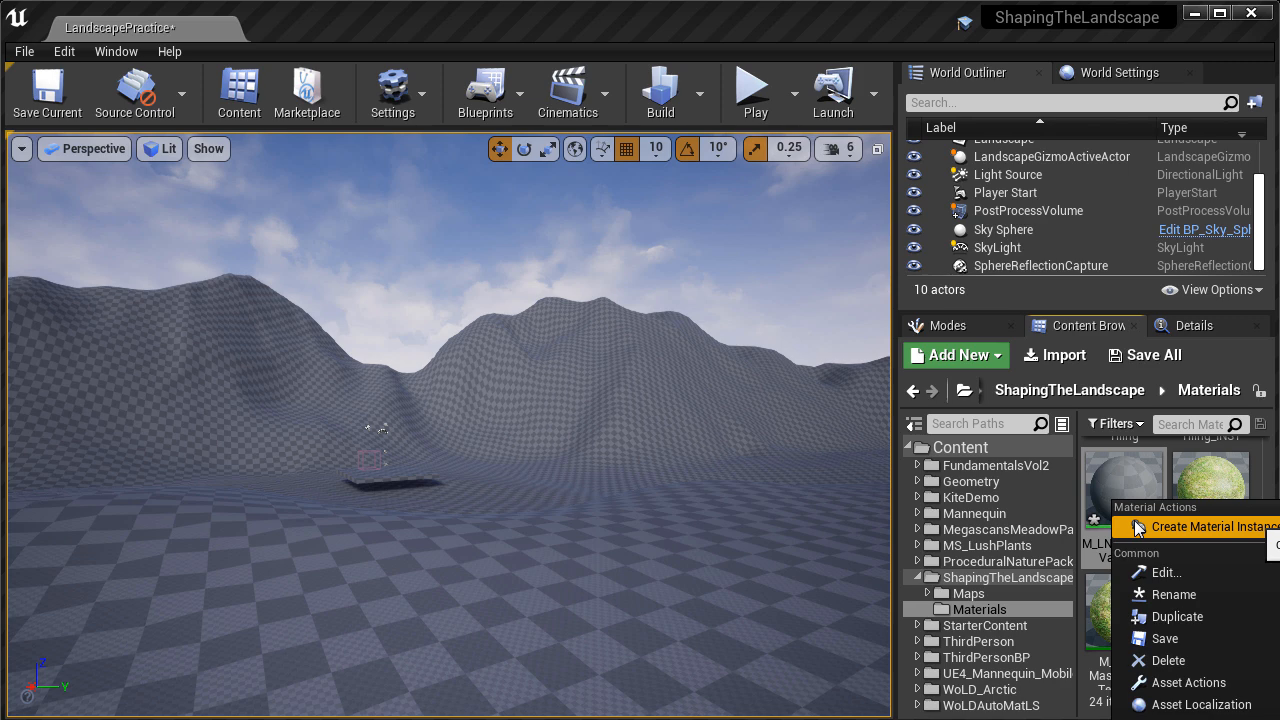
pyautogui.click(1138, 527)
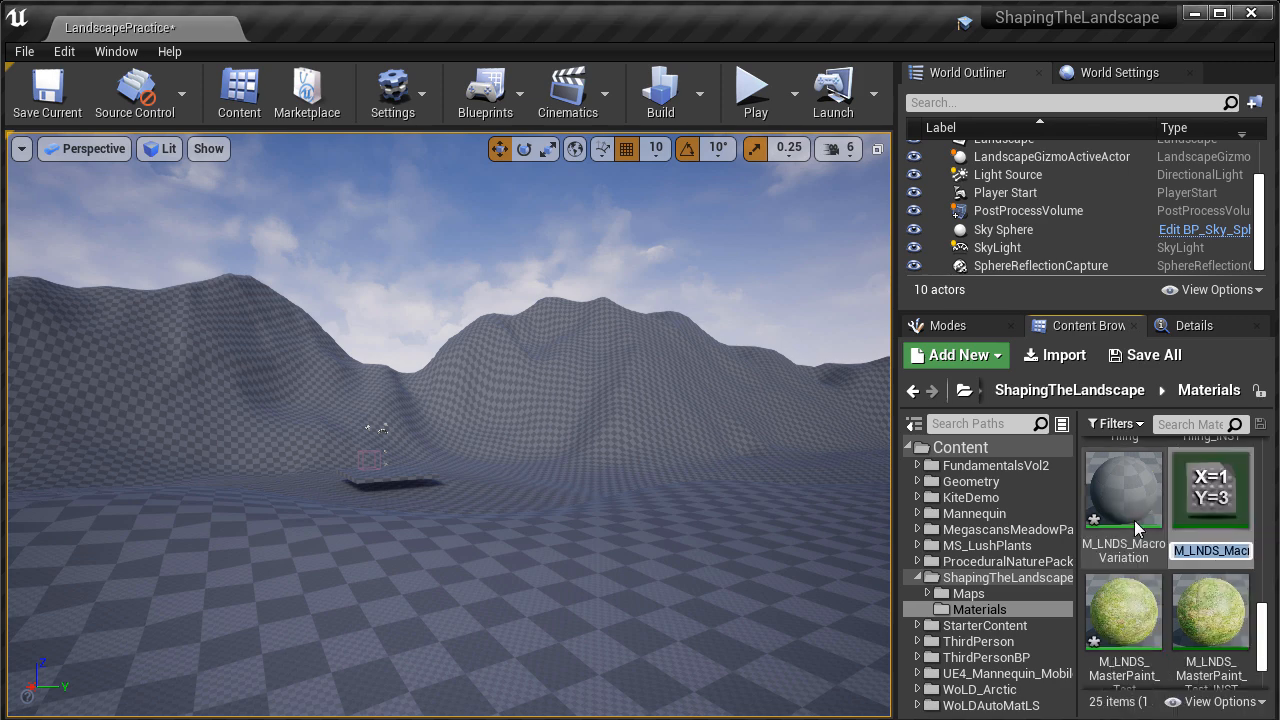
pyautogui.moveTo(1223, 552); pyautogui.dragTo(1277, 553)
pyautogui.write('NST')
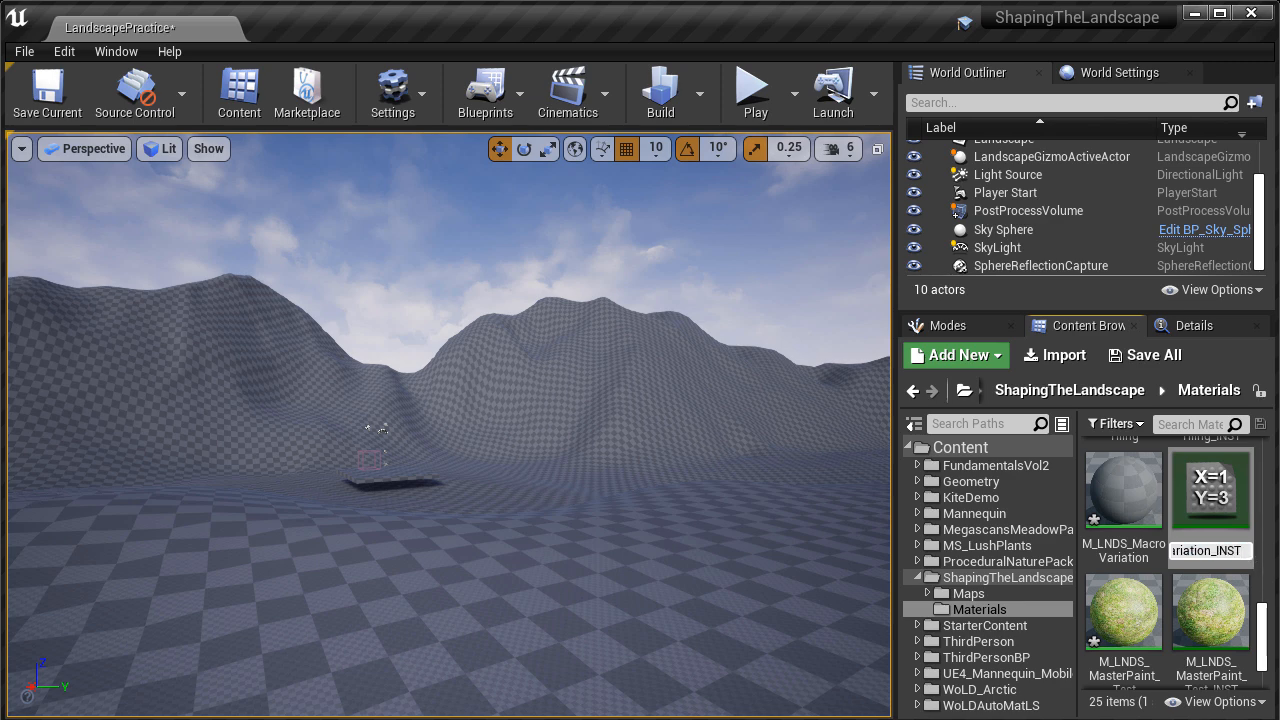
pyautogui.press('Return')
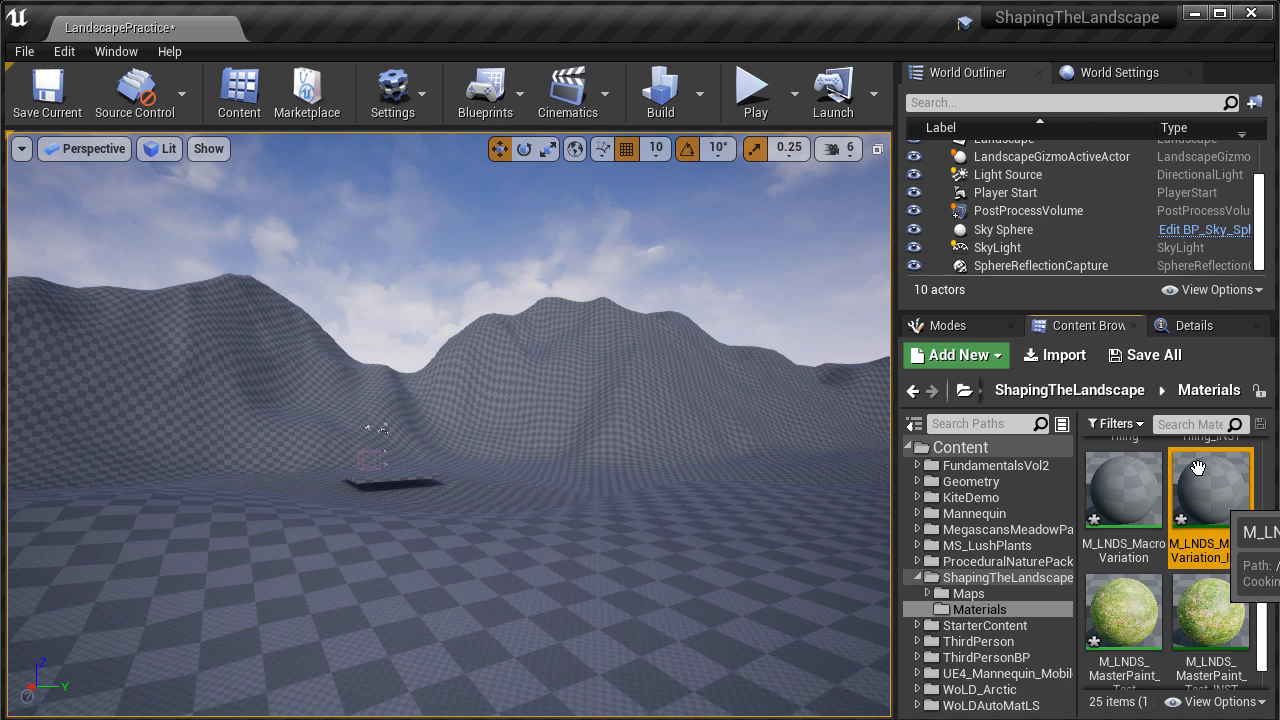
# Assign the M_LNDS_MacroVariation_INST material instance as the landscape's Landscape Material
pyautogui.click(631, 471)
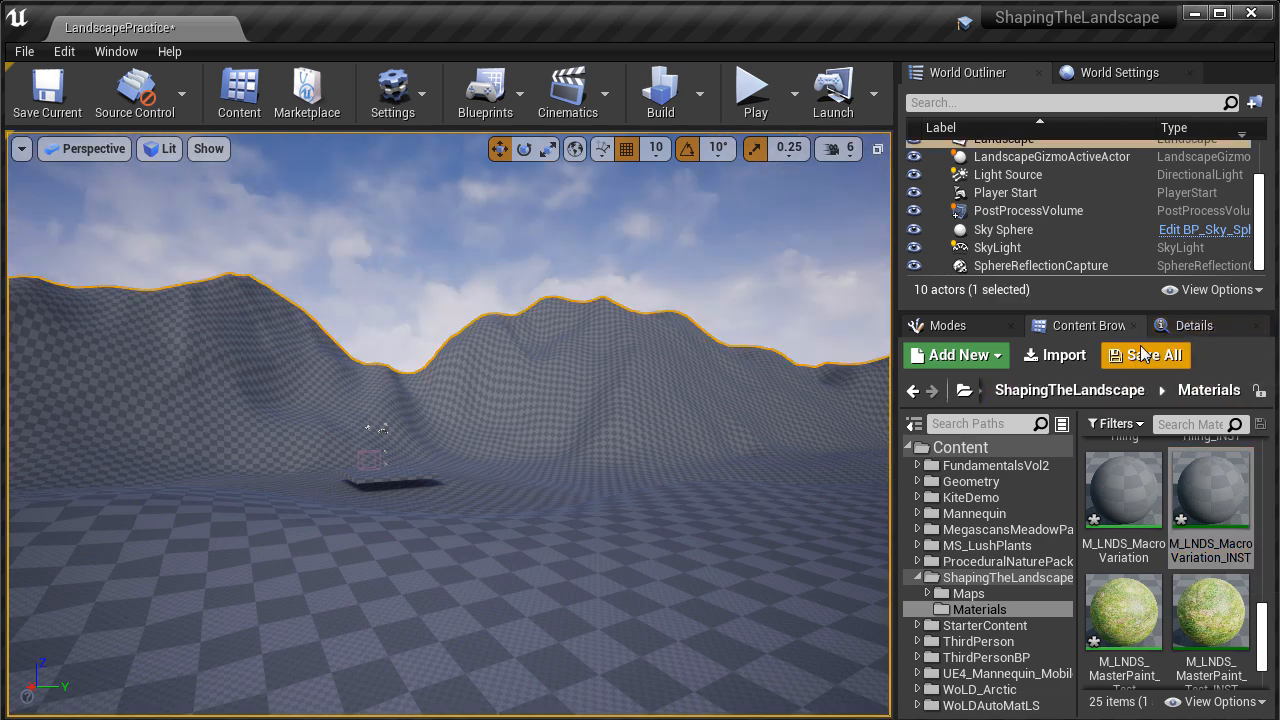
pyautogui.click(1180, 328)
pyautogui.moveTo(1265, 490)
pyautogui.mouseDown()
pyautogui.moveTo(1265, 435)
pyautogui.moveTo(1266, 490)
pyautogui.mouseUp()
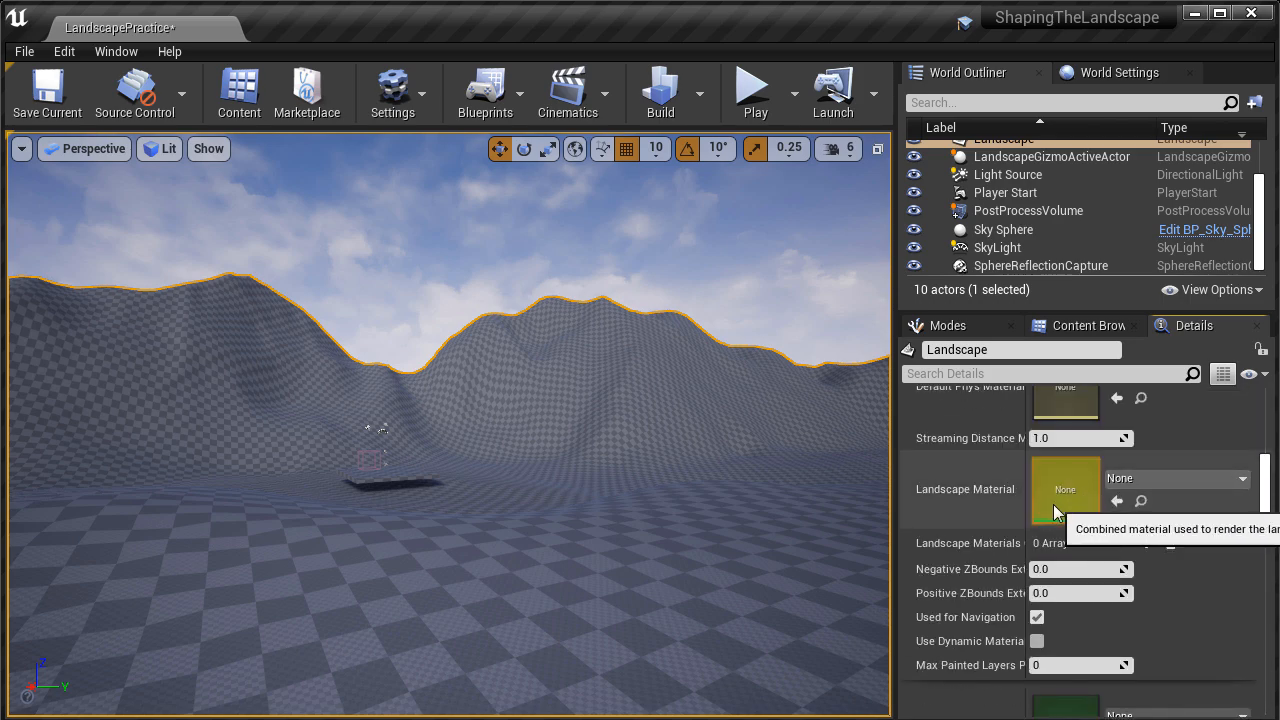
pyautogui.scroll(2, 1018, 547)
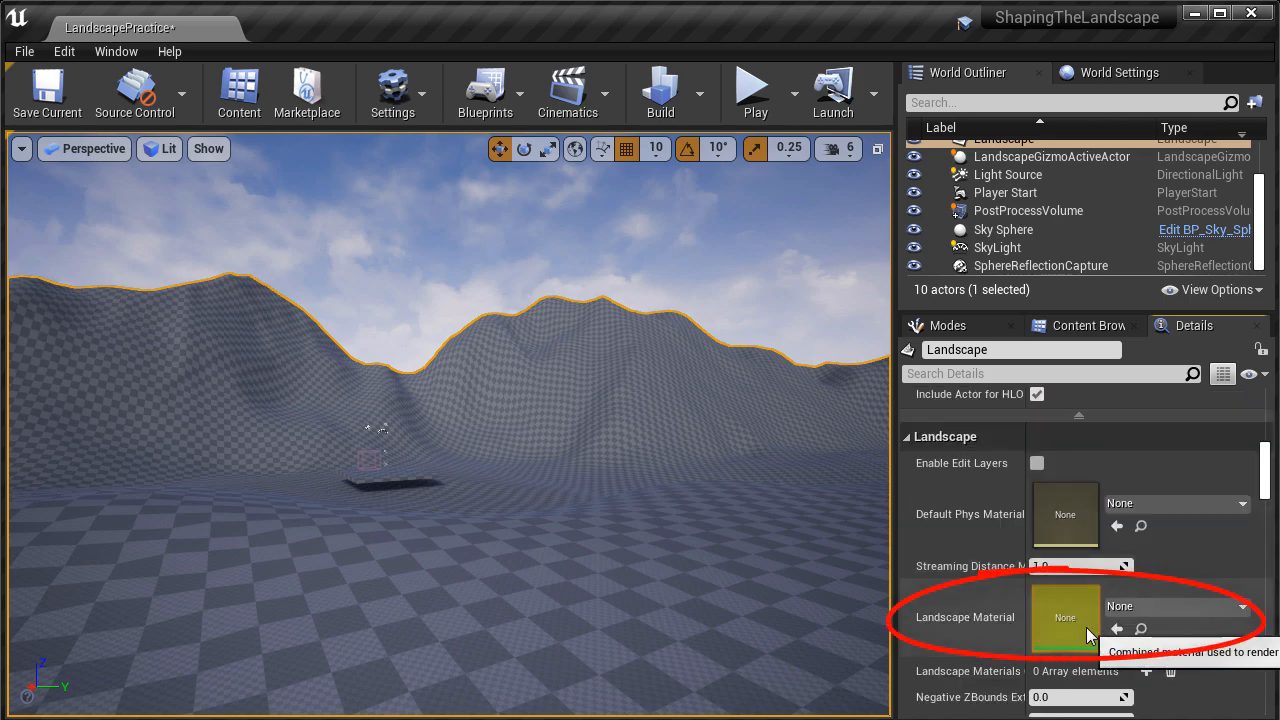
pyautogui.click(1123, 608)
pyautogui.write('MacroVar')
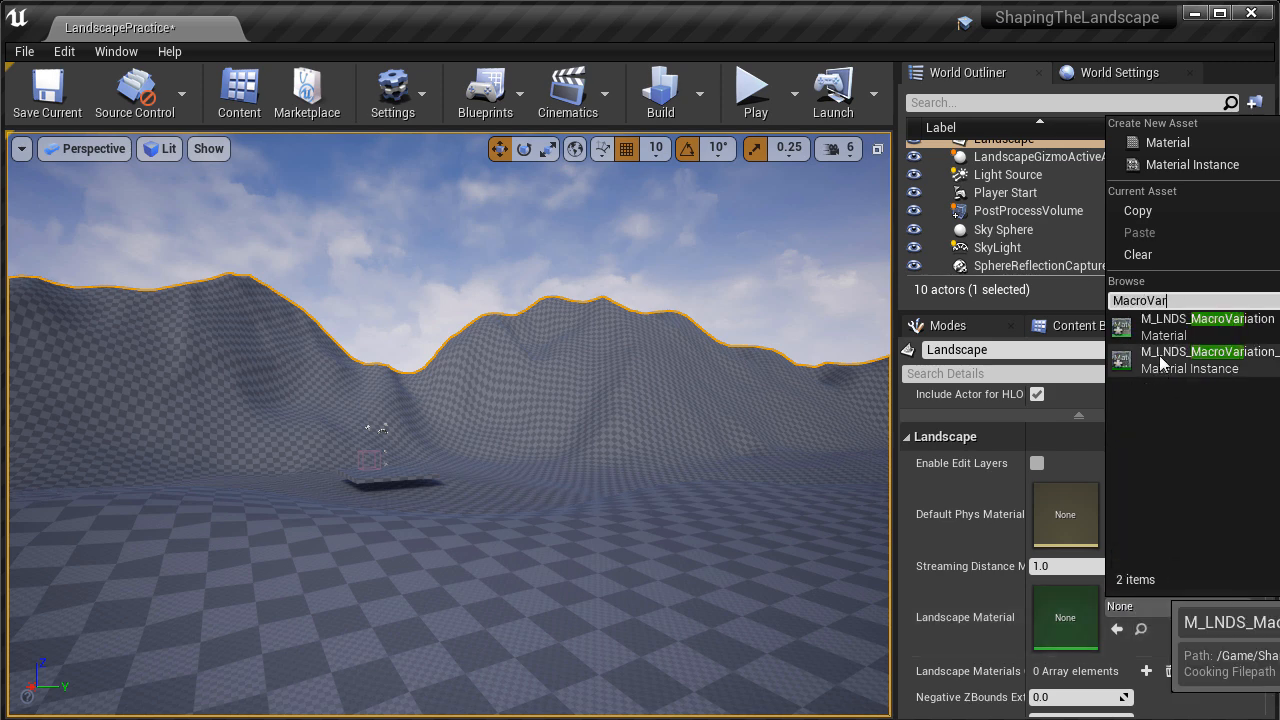
pyautogui.click(1159, 355)
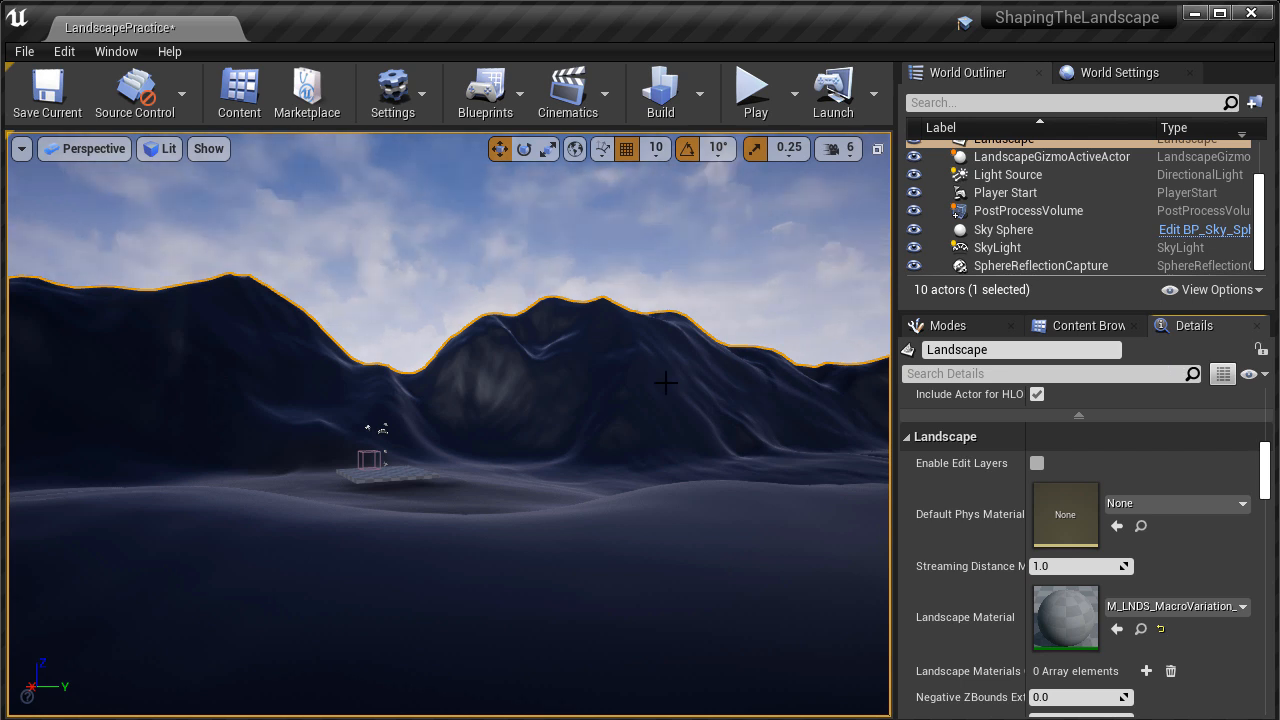
pyautogui.moveTo(449, 424); pyautogui.dragTo(457, 452, button='right')
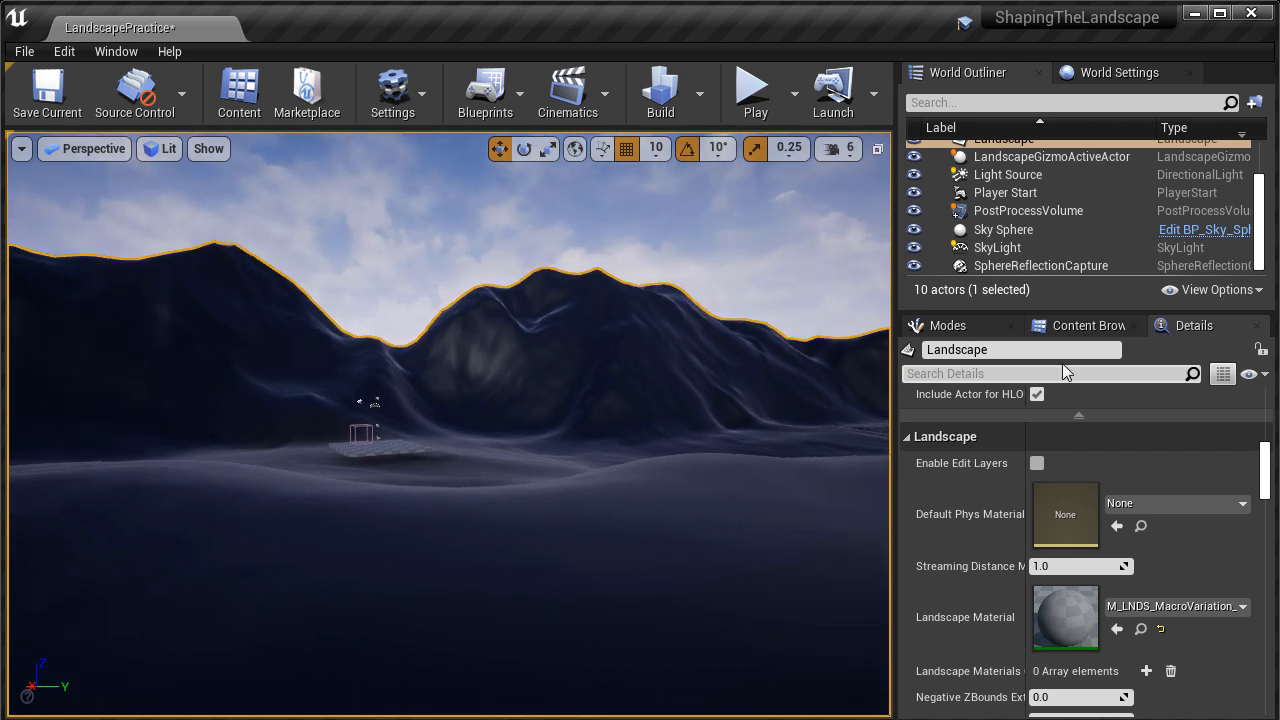
# Locate the assigned instance among the project assets and open its parent material M_LNDS_MacroVariation for editing, with room beside the main node
pyautogui.click(1142, 630)
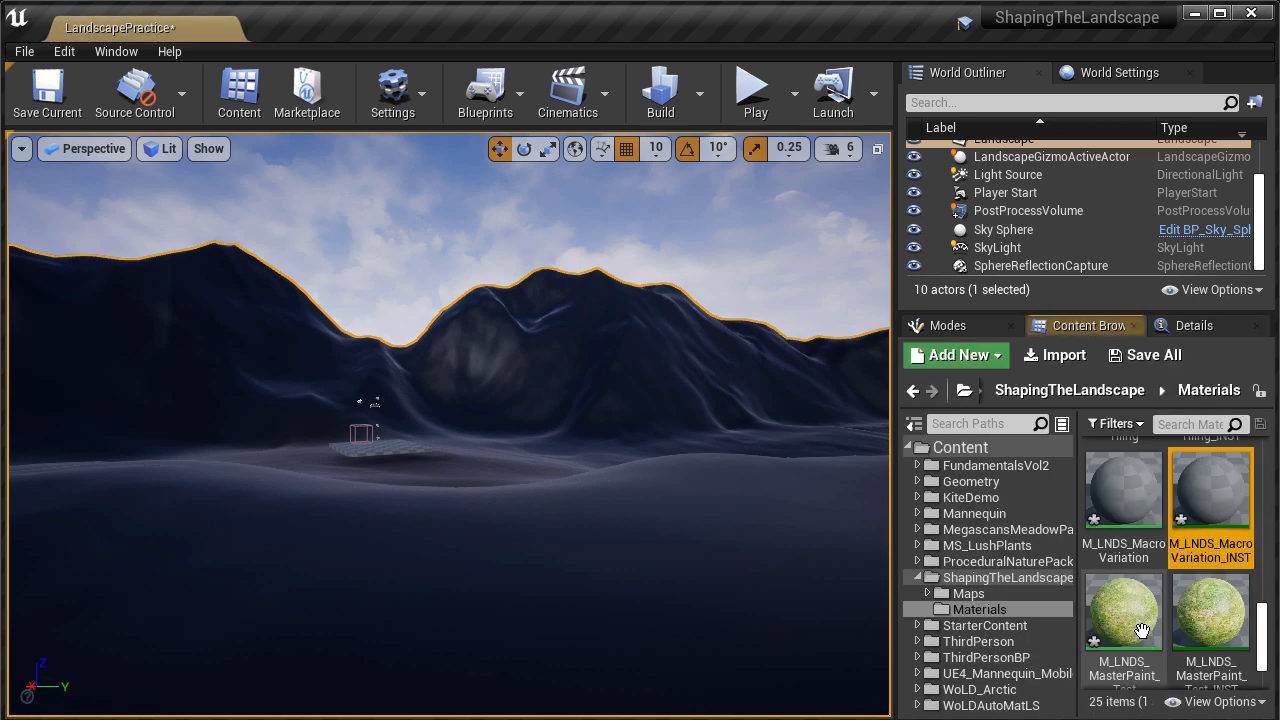
pyautogui.doubleClick(1112, 491)
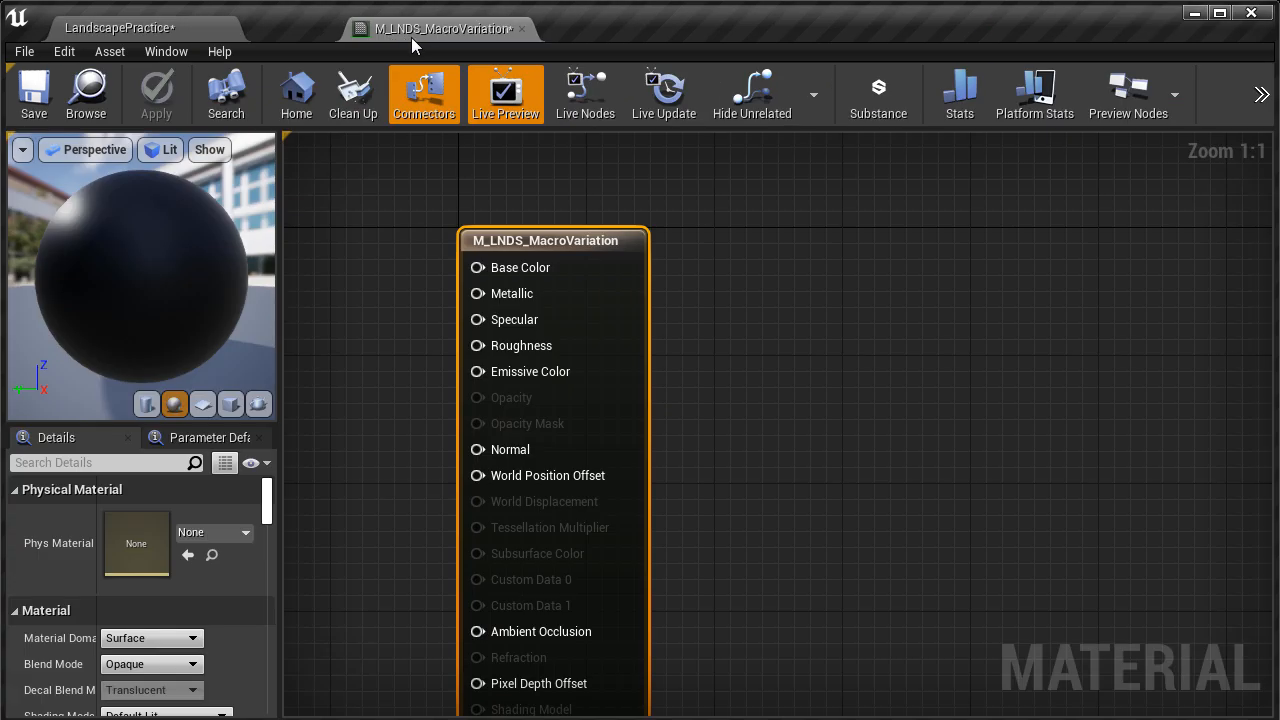
pyautogui.moveTo(360, 238); pyautogui.dragTo(740, 221, button='right')
pyautogui.scroll(-1, 740, 221)
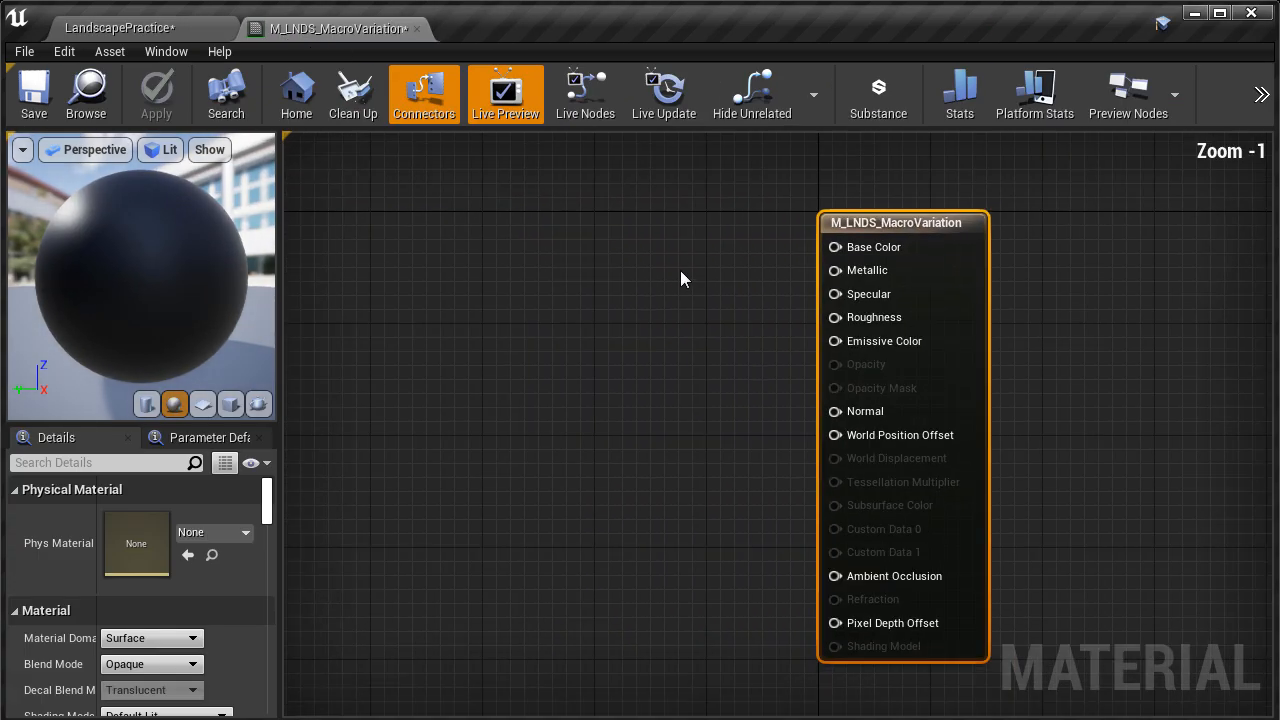
pyautogui.scroll(1, 679, 275)
pyautogui.moveTo(679, 275); pyautogui.dragTo(875, 272, button='right')
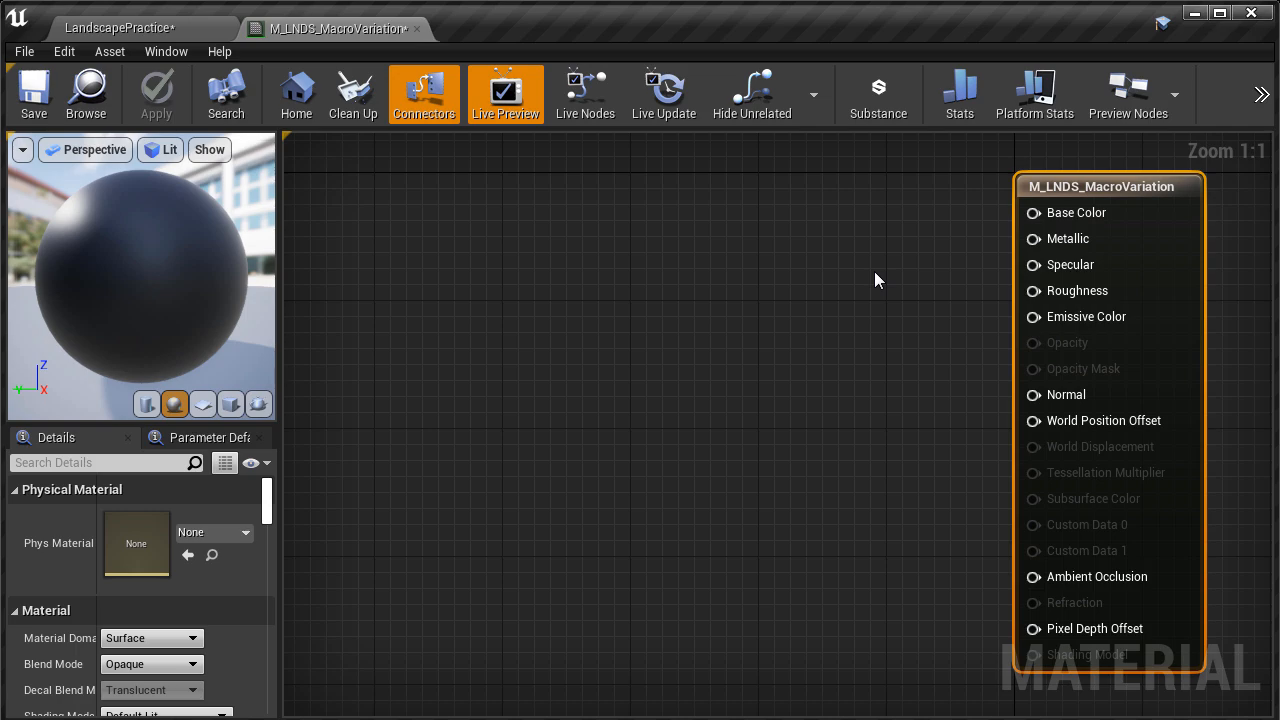
# Return to the LandscapePractice level, open a second Content Browser and show the StarterContent Textures folder in it
pyautogui.click(140, 28)
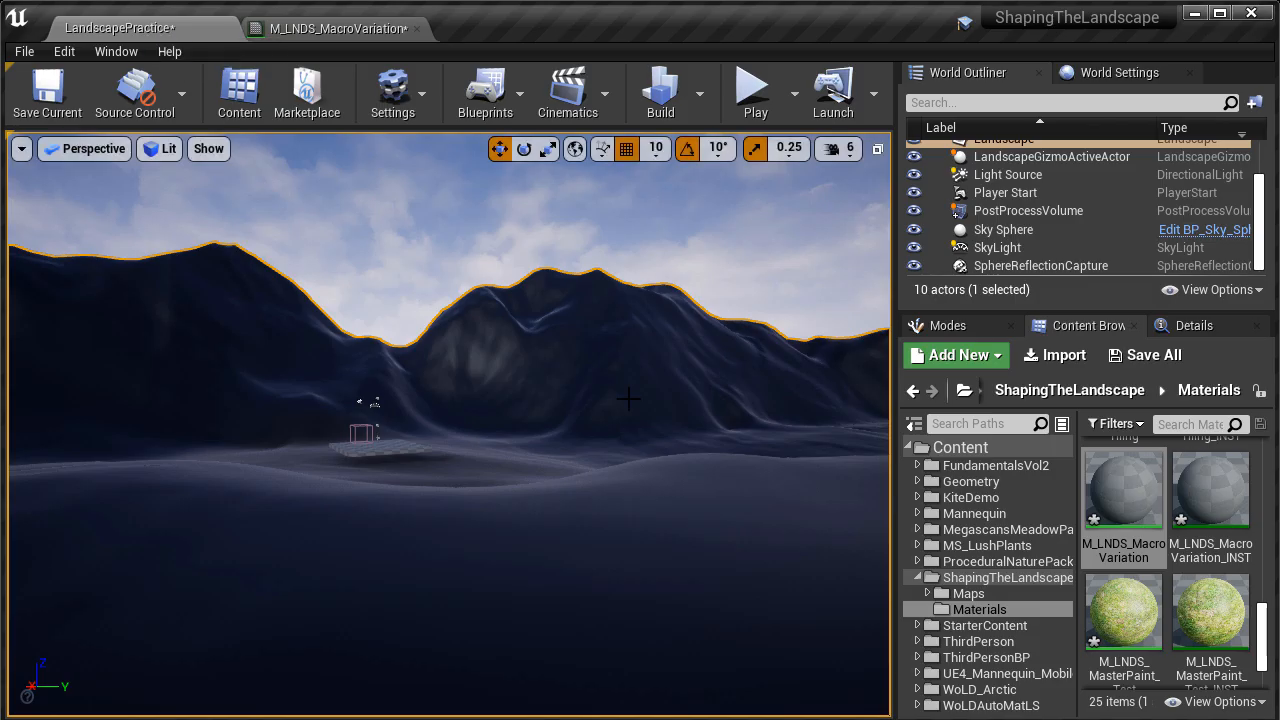
pyautogui.click(117, 52)
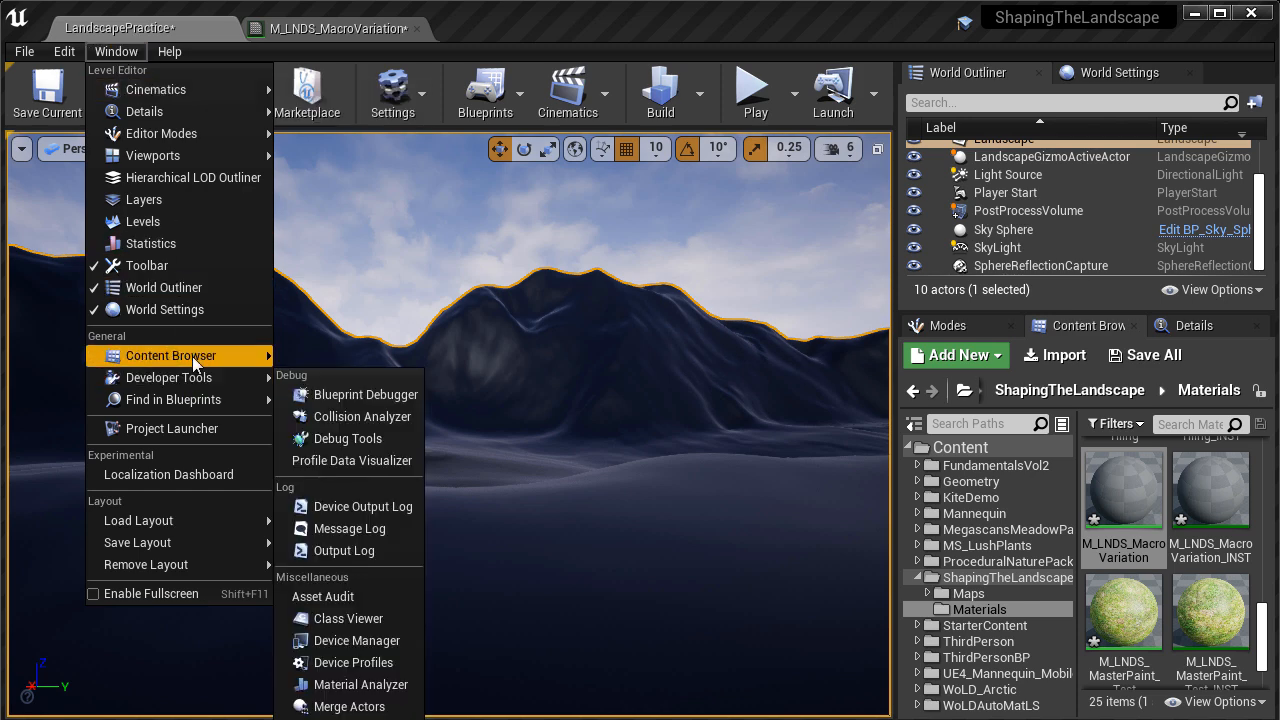
pyautogui.moveTo(265, 361)
pyautogui.click(340, 377)
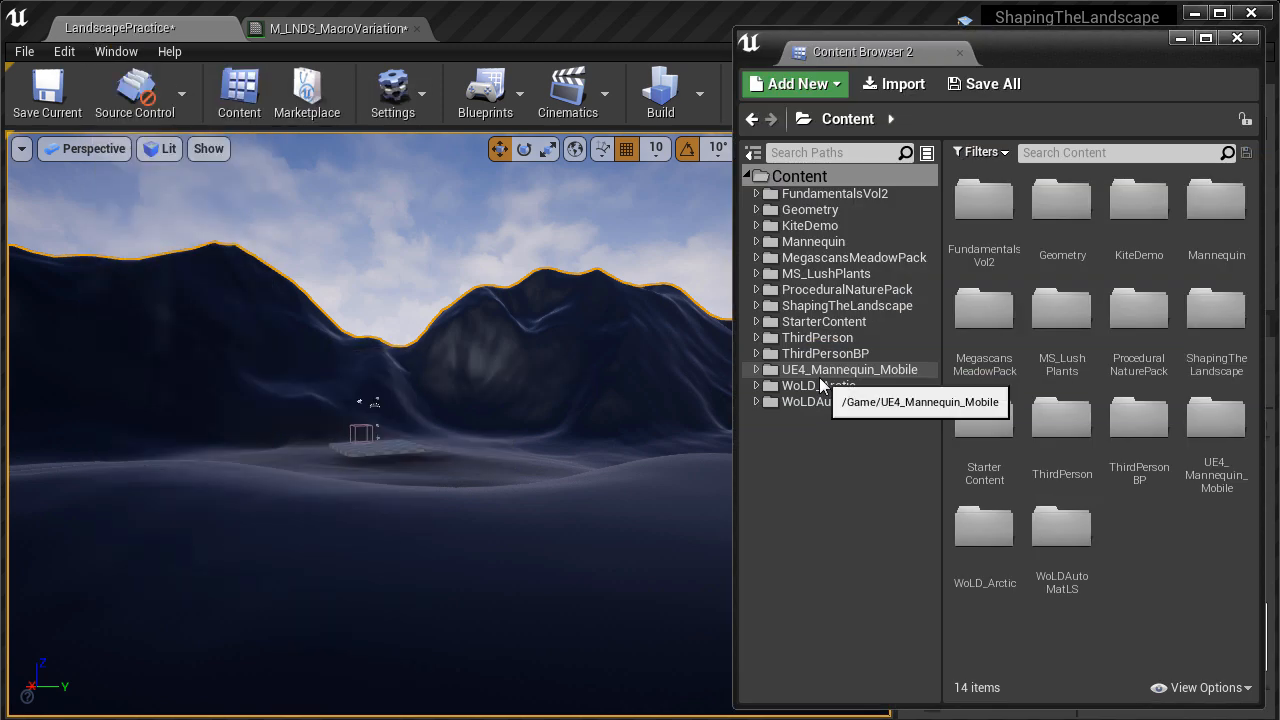
pyautogui.doubleClick(826, 321)
pyautogui.click(817, 481)
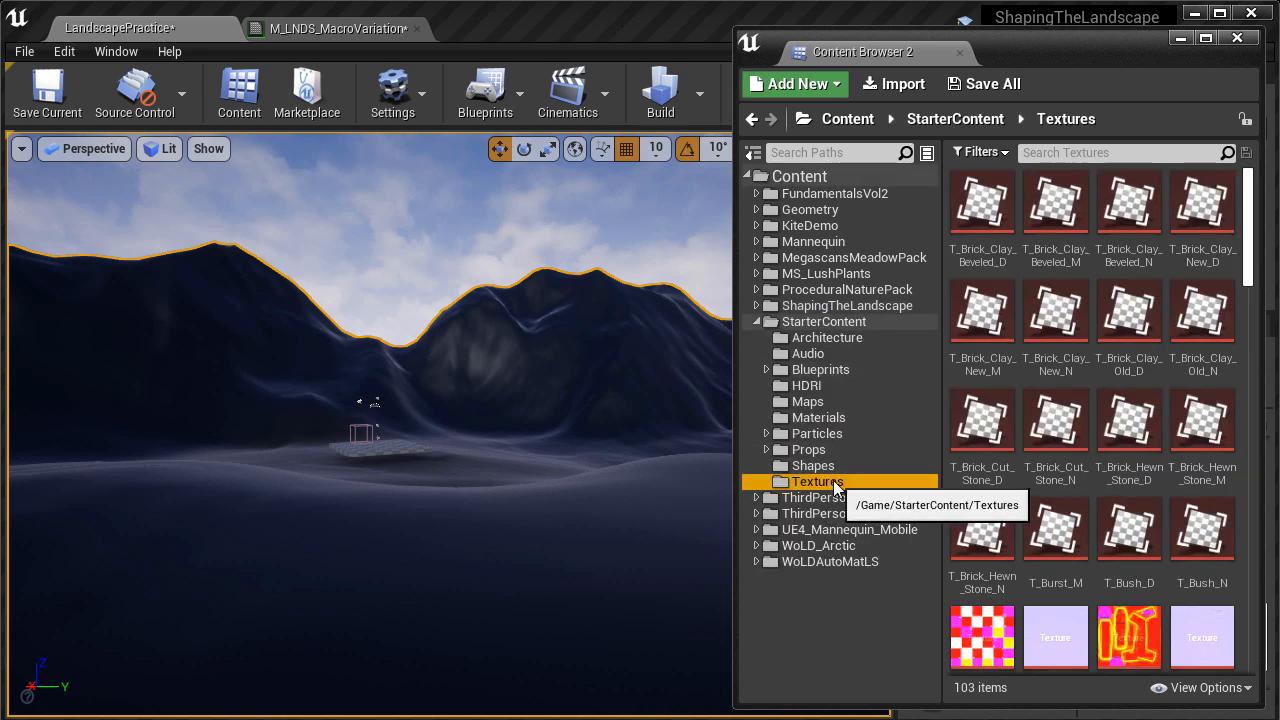
# Find the T_Ground_Grass_D texture and add it as a Texture Sample node in the M_LNDS_MacroVariation graph
pyautogui.moveTo(1250, 282); pyautogui.dragTo(1245, 458)
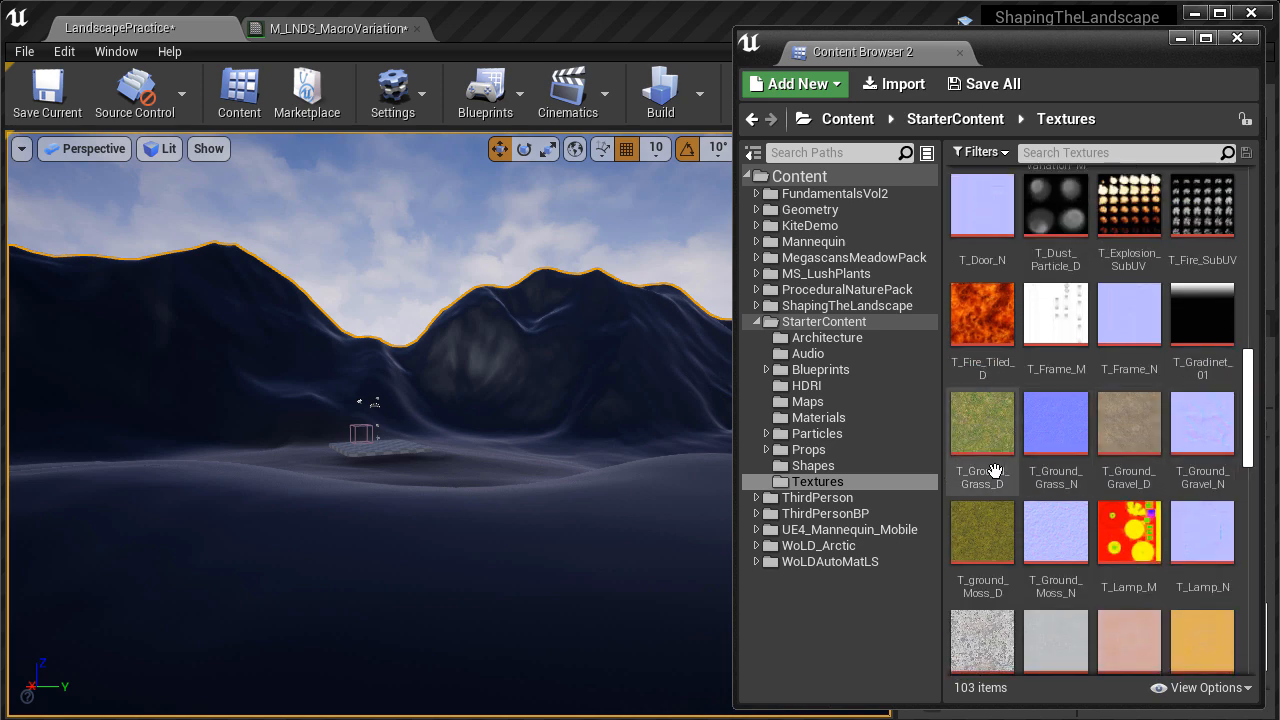
pyautogui.click(978, 438)
pyautogui.moveTo(978, 438); pyautogui.dragTo(414, 201)
pyautogui.moveTo(1001, 52); pyautogui.dragTo(1279, 48)
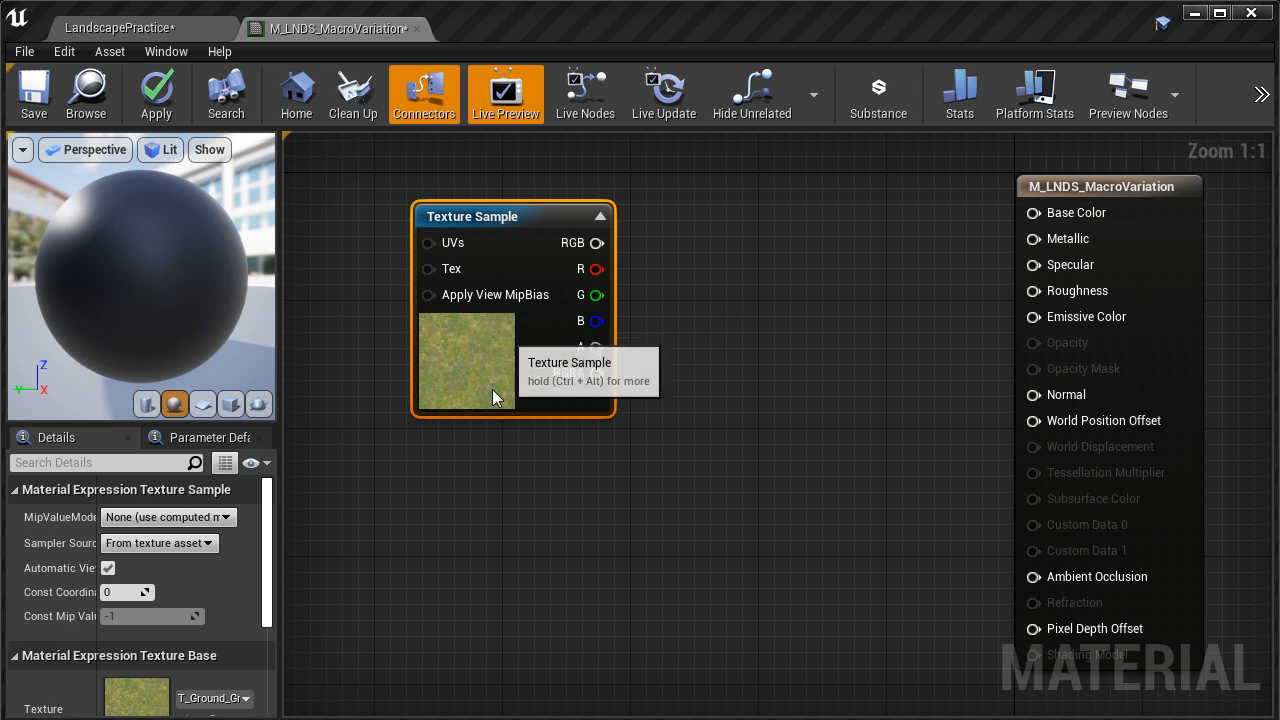
# Connect the grass Texture Sample's RGB output to Base Color, apply the material and view the landscape in the LandscapePractice level
pyautogui.moveTo(497, 371); pyautogui.dragTo(449, 523)
pyautogui.moveTo(709, 476); pyautogui.dragTo(809, 511, button='right')
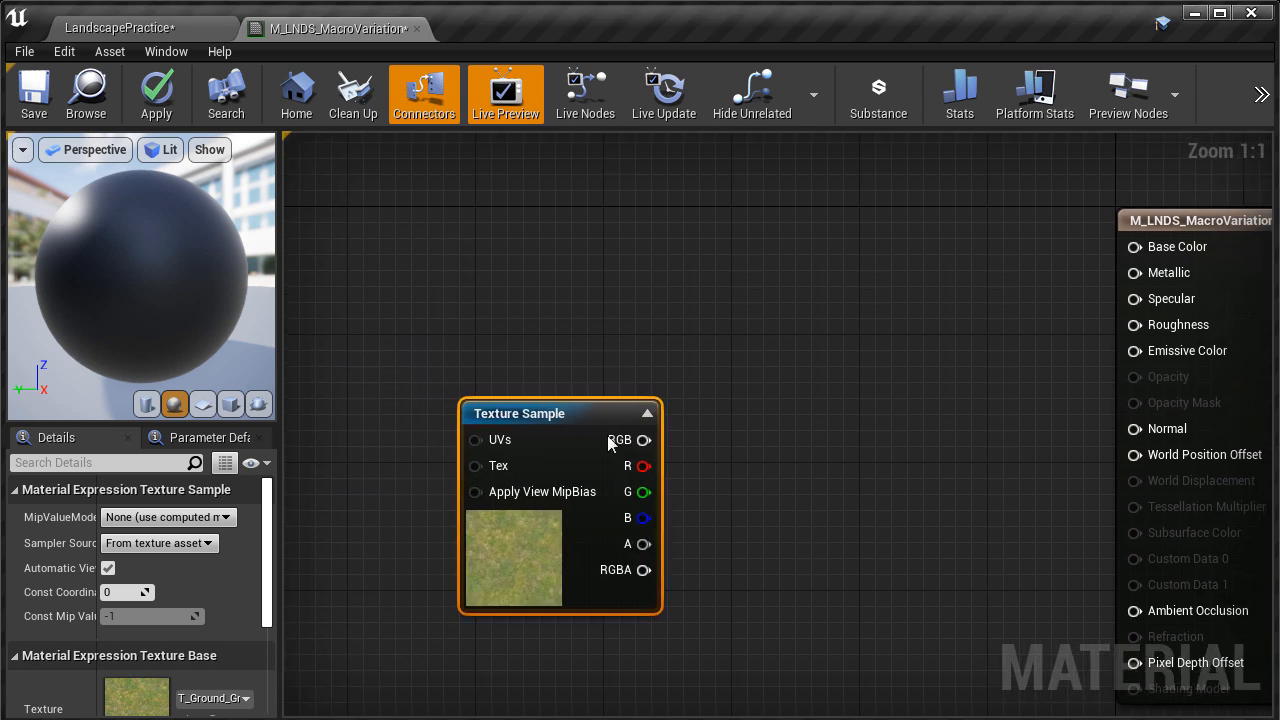
pyautogui.moveTo(643, 440); pyautogui.dragTo(1142, 247)
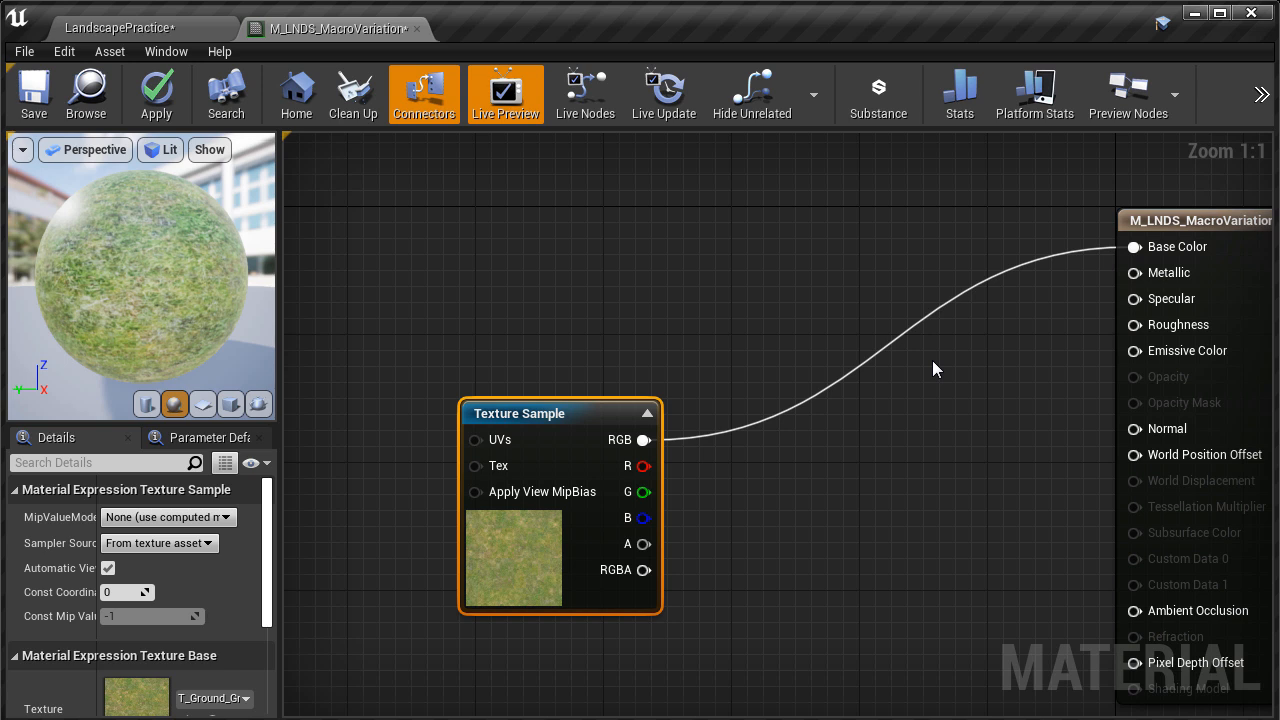
pyautogui.click(154, 97)
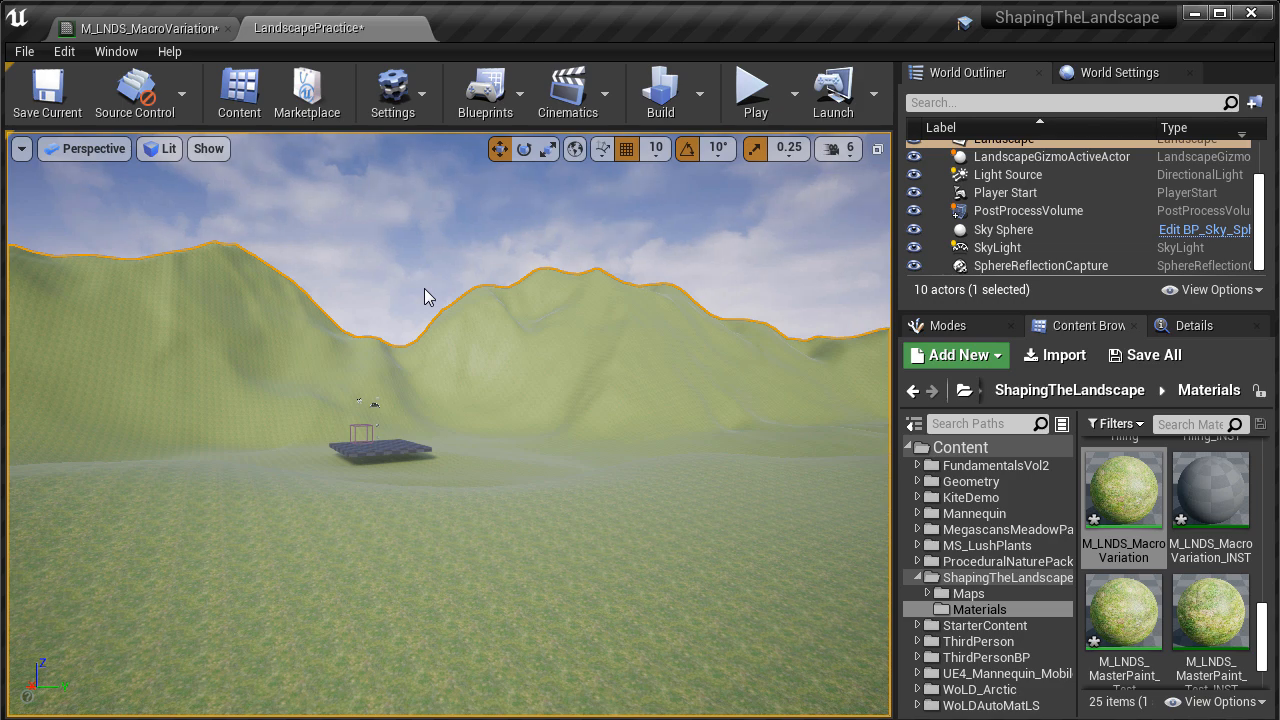
pyautogui.moveTo(423, 288)
pyautogui.mouseDown(button='right')
pyautogui.moveTo(120, 288)
pyautogui.moveTo(418, 272)
pyautogui.mouseUp(button='right')
pyautogui.press('w')
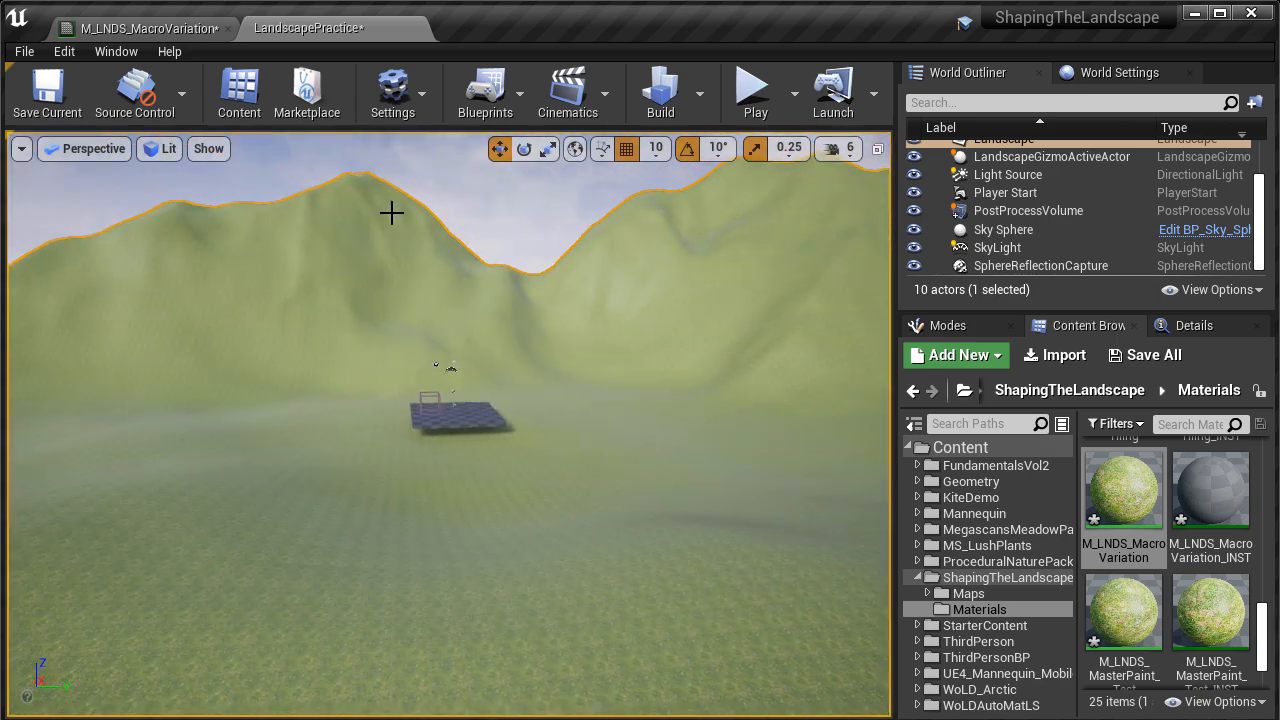
# Back in the M_LNDS_MacroVariation graph, add two Constant nodes and connect the first, at value 0, to Metallic
pyautogui.click(168, 28)
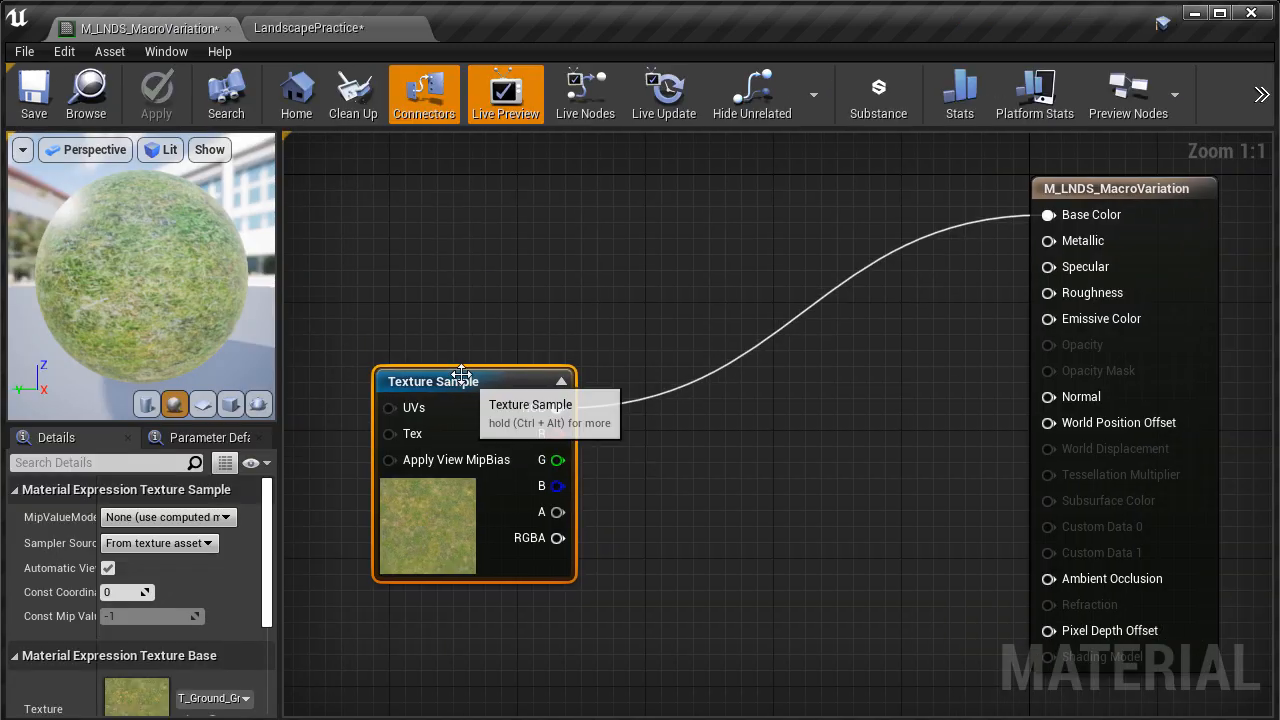
pyautogui.moveTo(461, 376); pyautogui.dragTo(367, 264)
pyautogui.moveTo(719, 415); pyautogui.dragTo(769, 421, button='right')
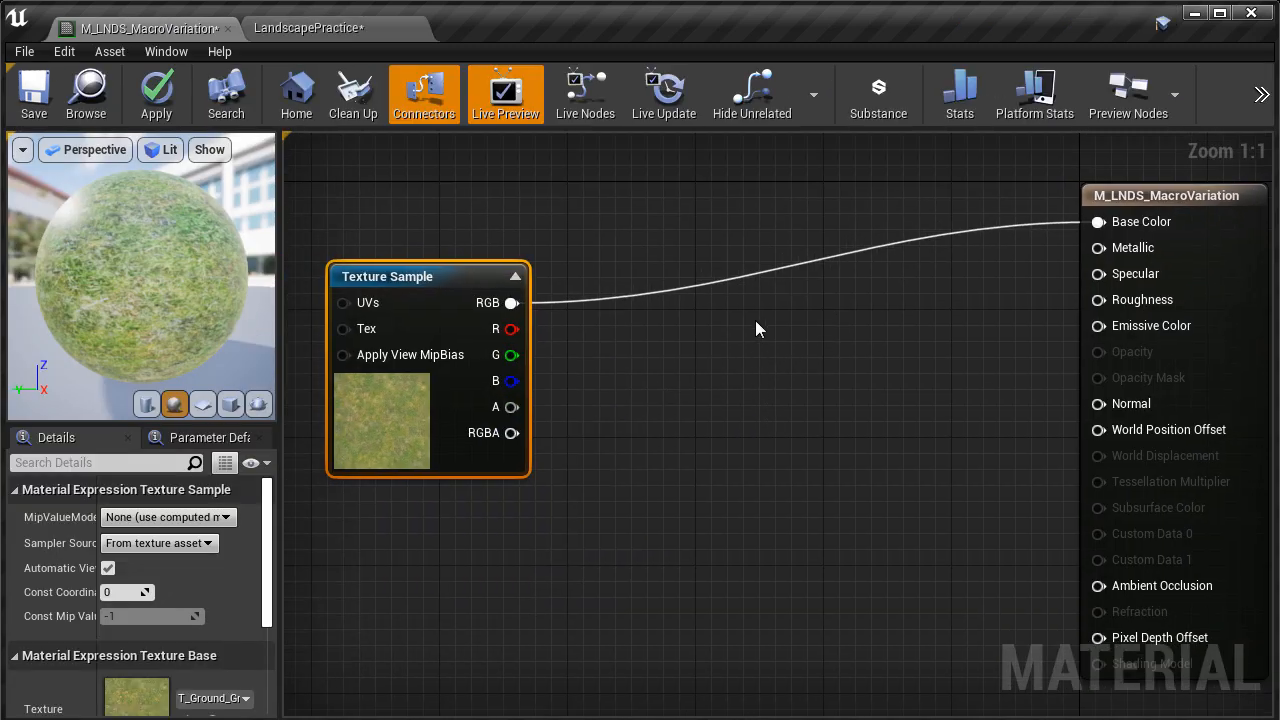
pyautogui.click(755, 320)
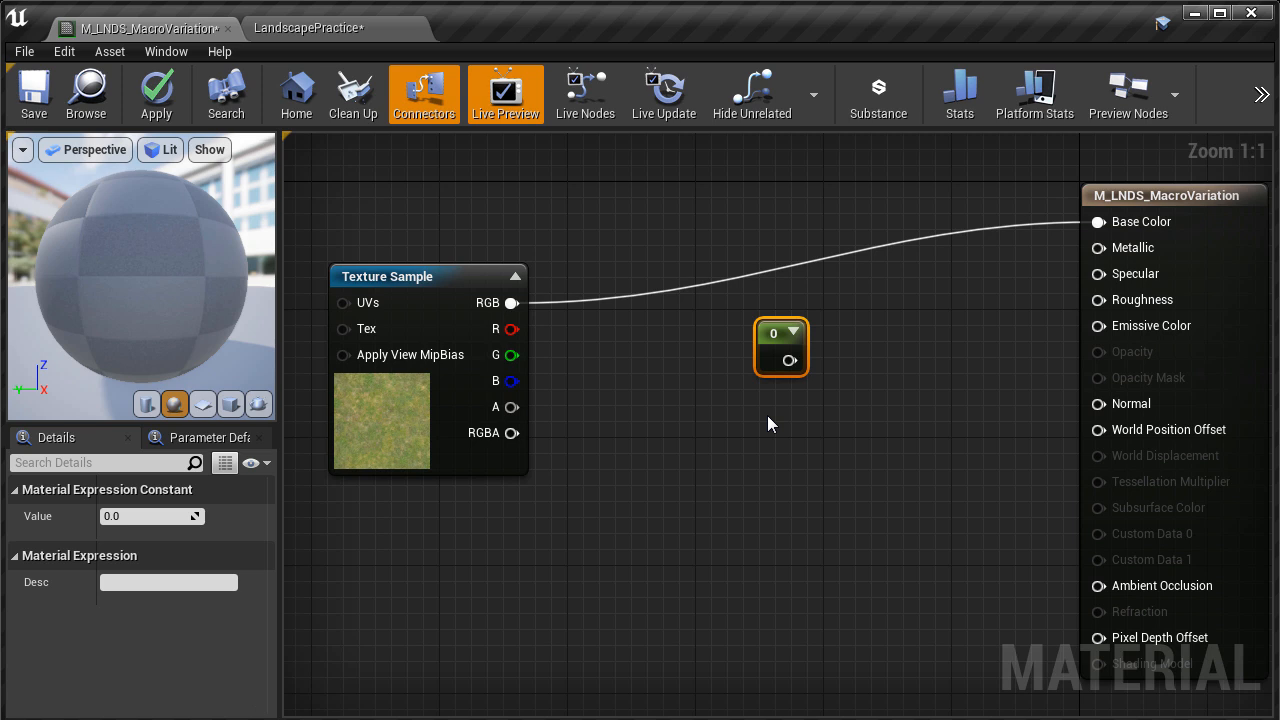
pyautogui.hotkey('ctrl', 'w')
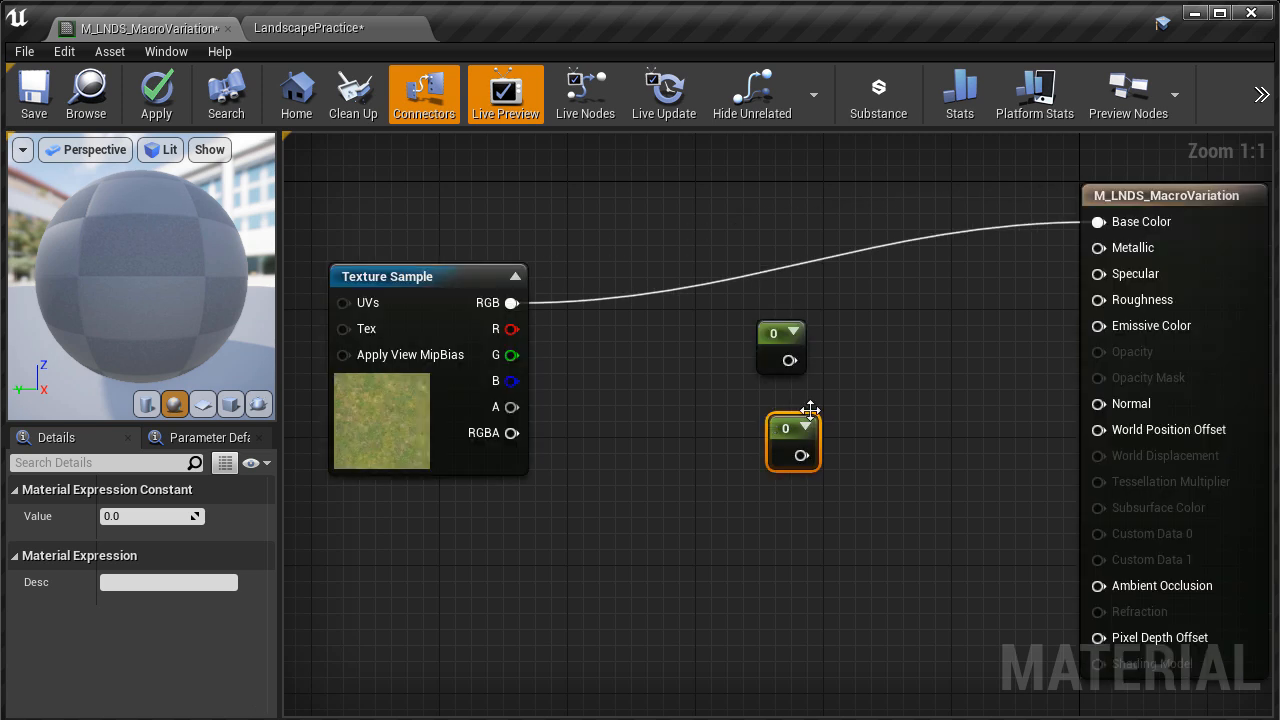
pyautogui.moveTo(790, 360); pyautogui.dragTo(1098, 248)
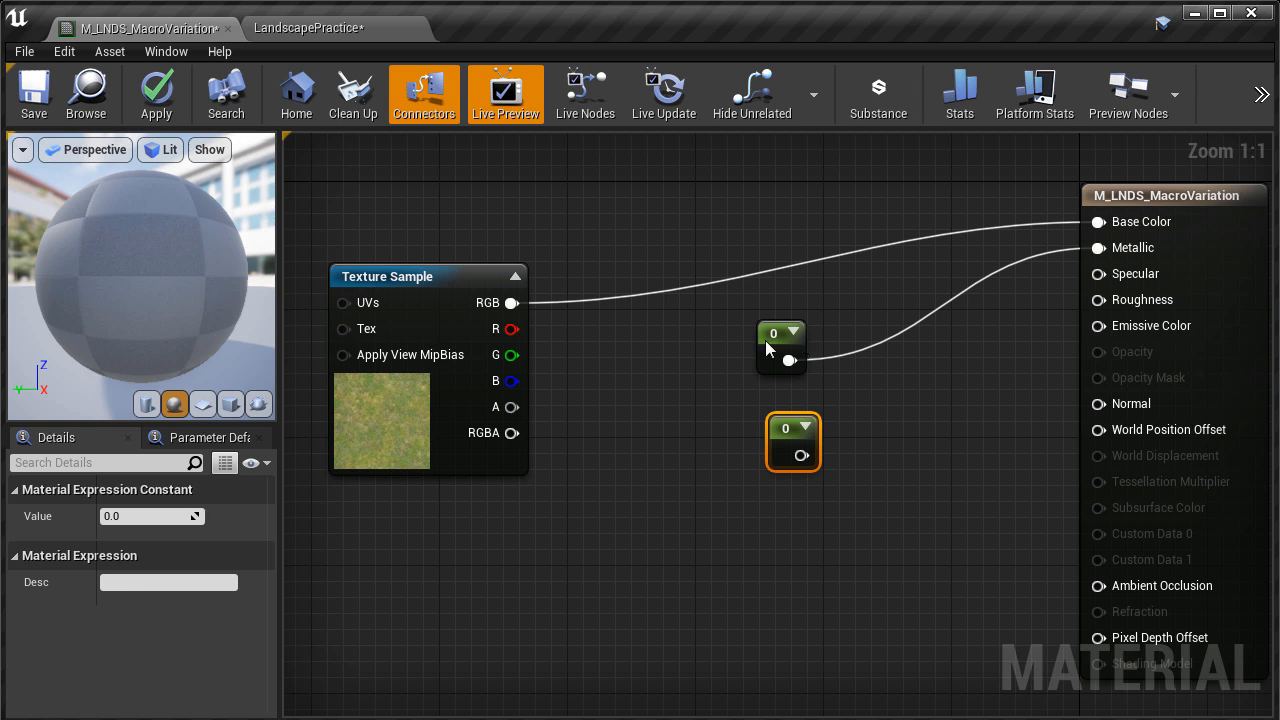
pyautogui.moveTo(807, 330); pyautogui.dragTo(958, 275)
# Set the second Constant node to 0.85 and connect it to Roughness, placing it near the main material node
pyautogui.click(772, 440)
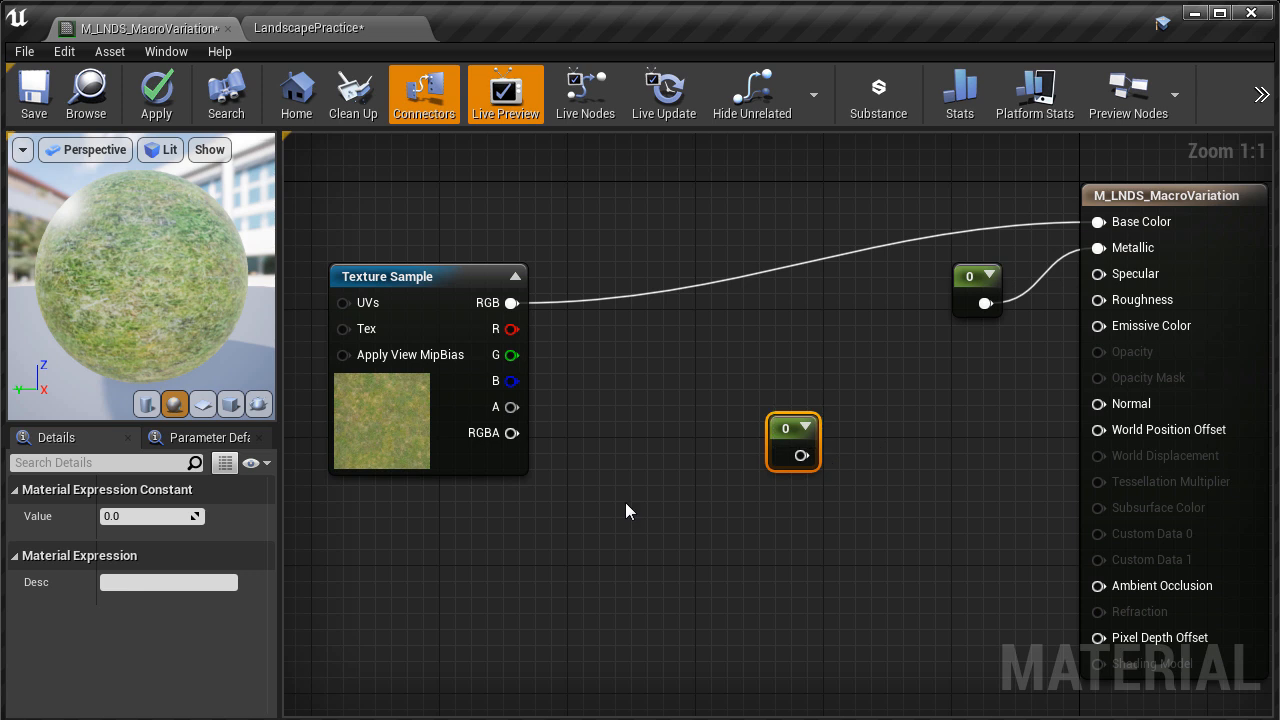
pyautogui.click(145, 517)
pyautogui.write('0.85')
pyautogui.press('Return')
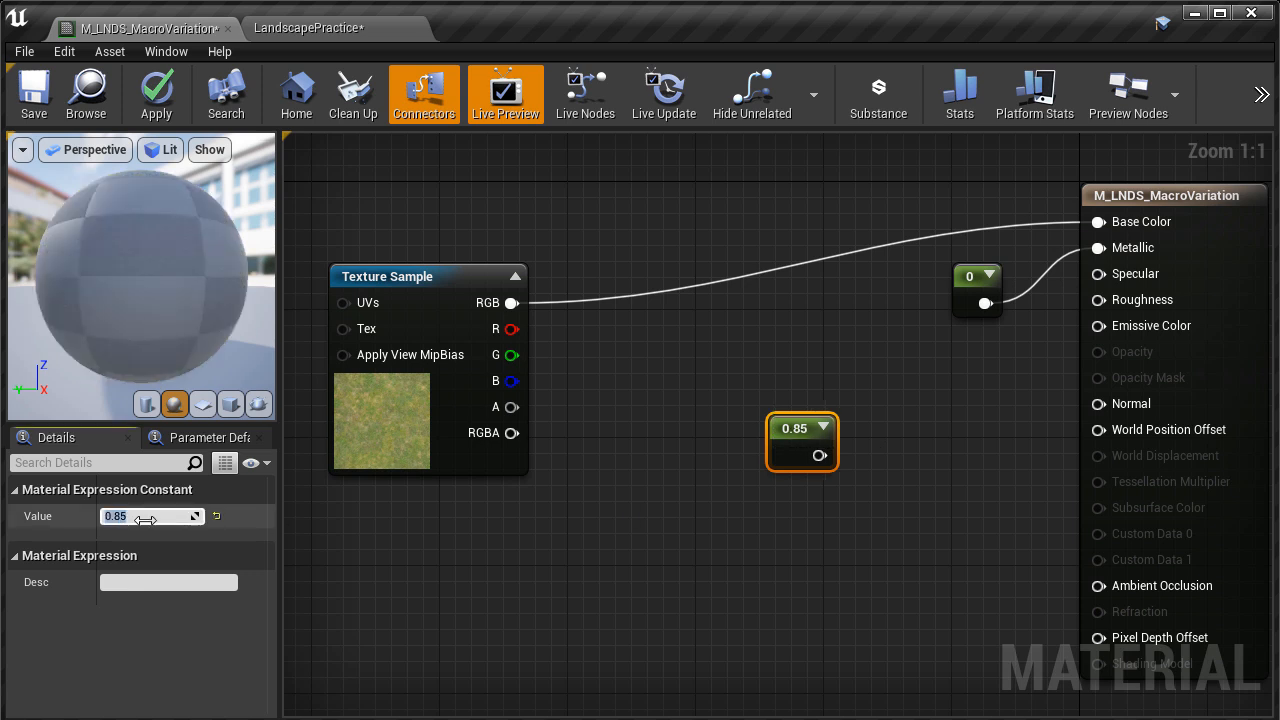
pyautogui.moveTo(820, 455); pyautogui.dragTo(1129, 299)
pyautogui.moveTo(808, 428); pyautogui.dragTo(928, 372)
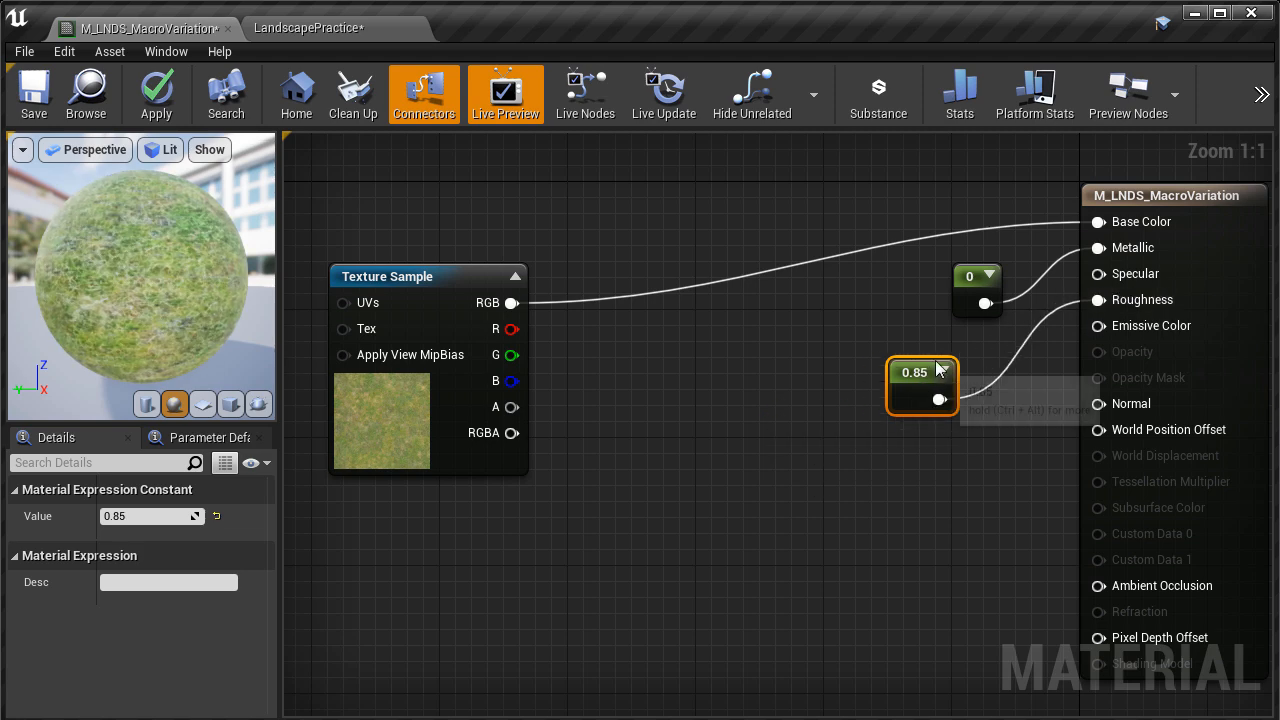
pyautogui.moveTo(748, 394); pyautogui.dragTo(755, 457, button='right')
# Apply the material changes and inspect the grass tiling up close on the landscape in the LandscapePractice level
pyautogui.click(155, 89)
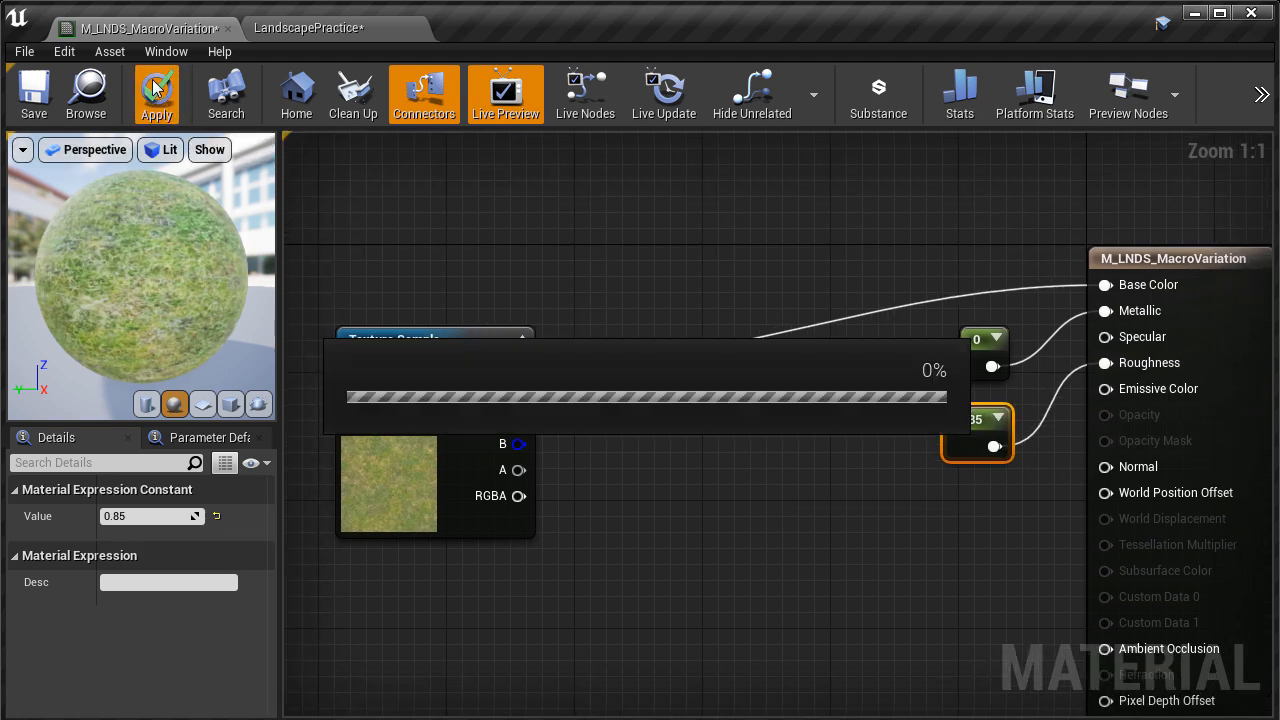
pyautogui.click(310, 30)
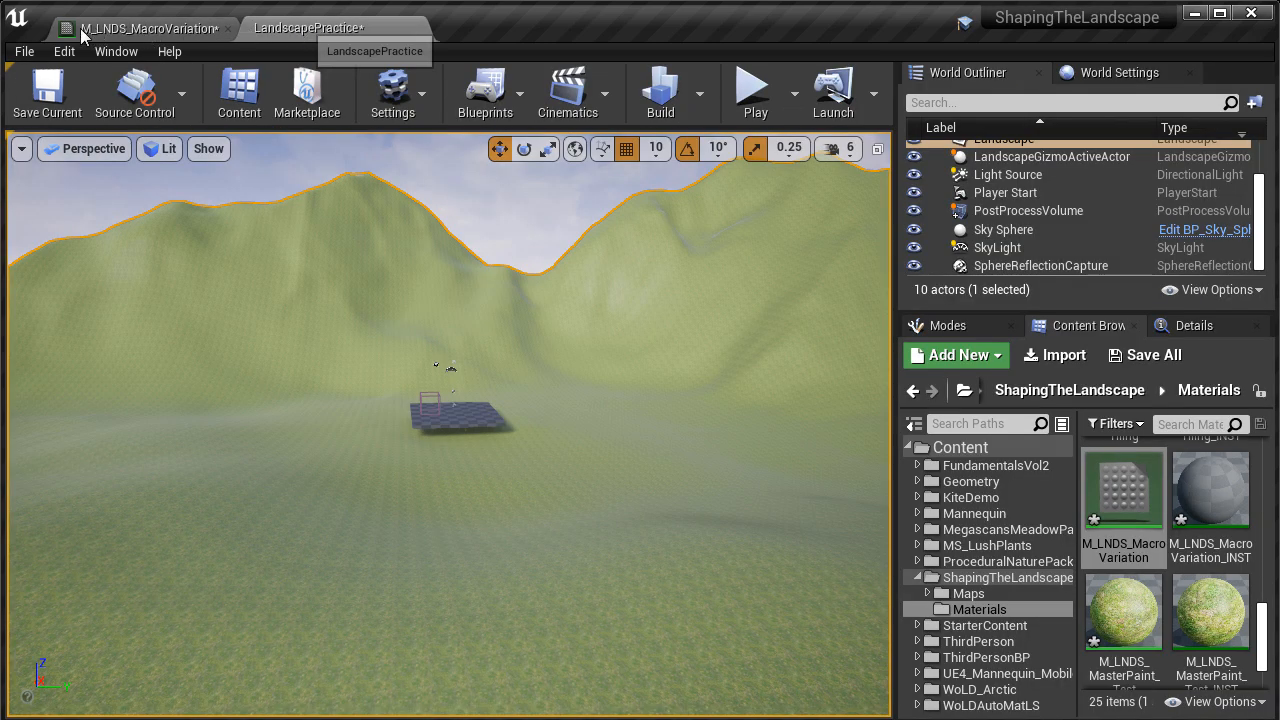
pyautogui.moveTo(310, 30); pyautogui.dragTo(88, 36)
pyautogui.moveTo(440, 314); pyautogui.dragTo(434, 400, button='right')
pyautogui.press('w')
pyautogui.press('w')
pyautogui.press('w')
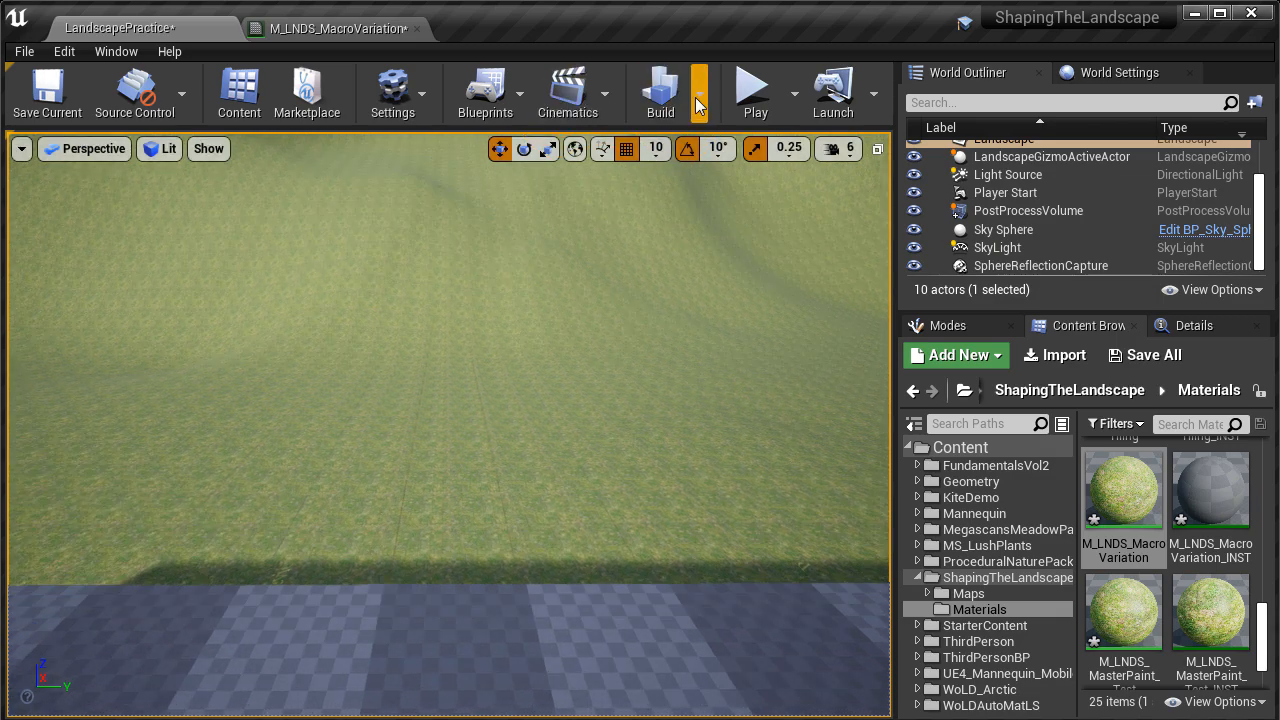
# Play the level to check the grass material from the character's view, end the play session and look over the landscape from afar
pyautogui.click(752, 95)
pyautogui.press('w')
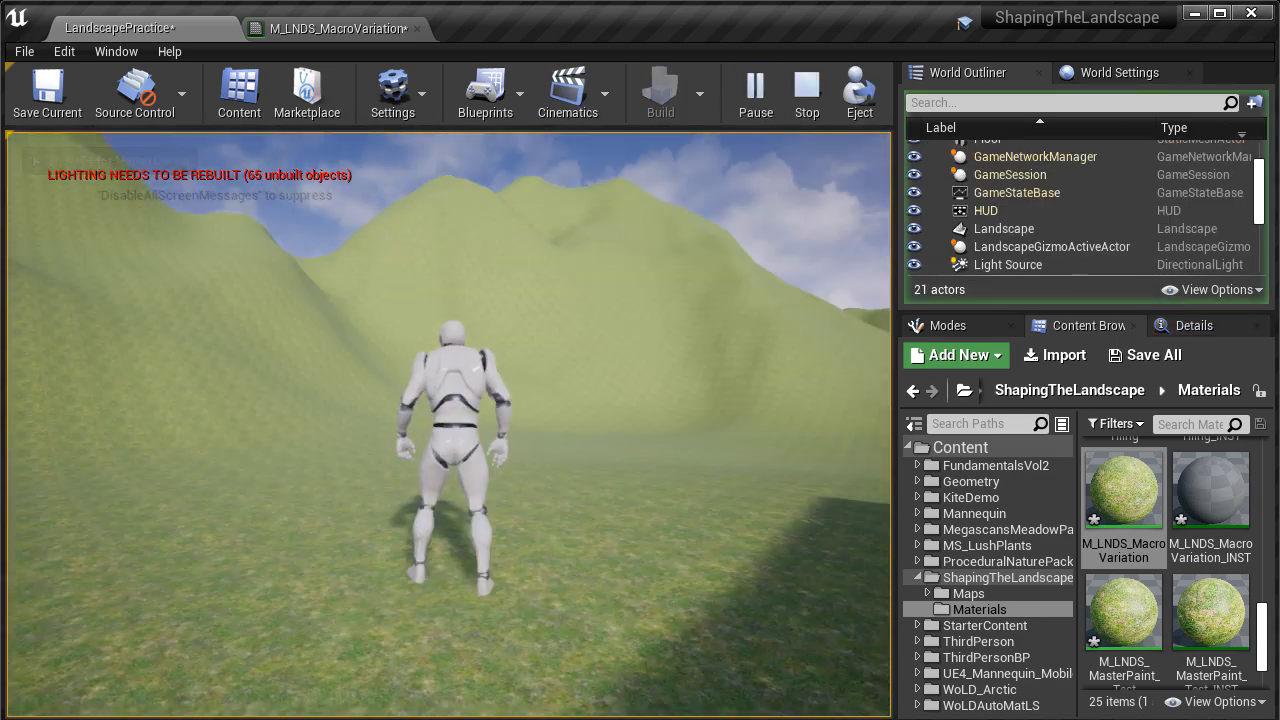
pyautogui.press('Escape')
pyautogui.press('s')
pyautogui.moveTo(645, 257); pyautogui.dragTo(665, 225, button='right')
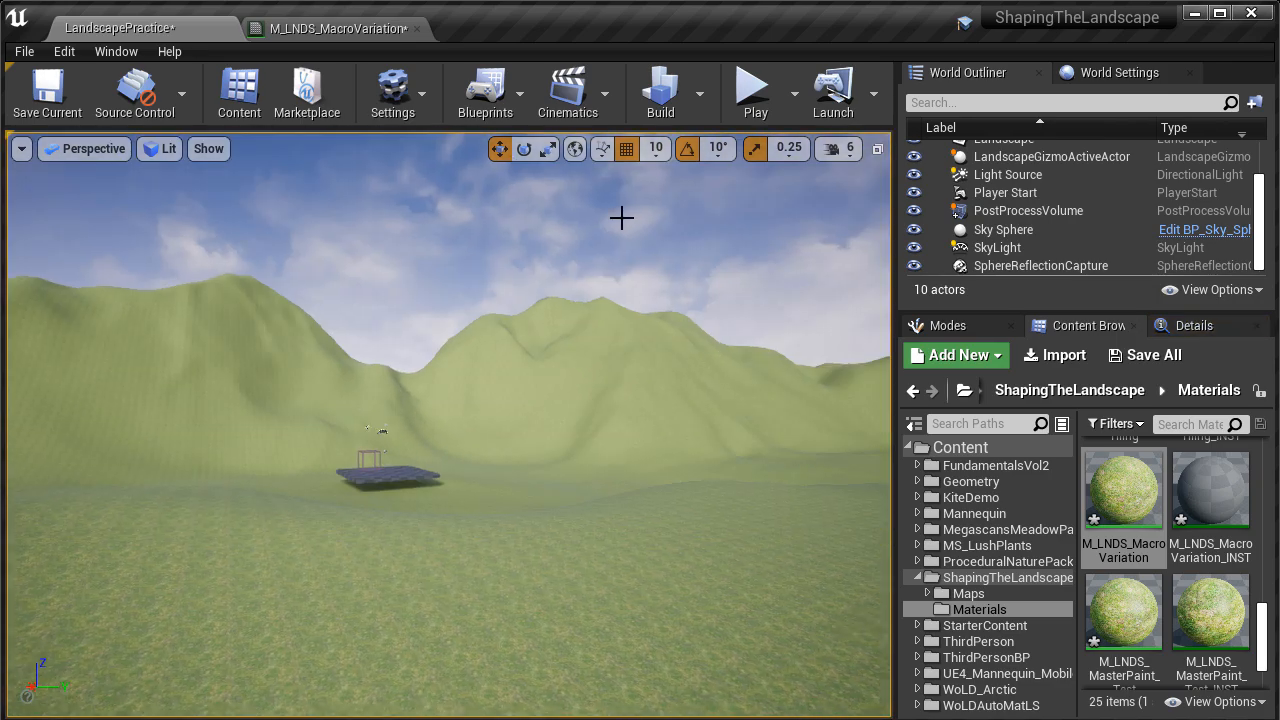
# Return to the M_LNDS_MacroVariation graph at an empty area and bring up the StarterContent Textures folder beside it
pyautogui.click(366, 33)
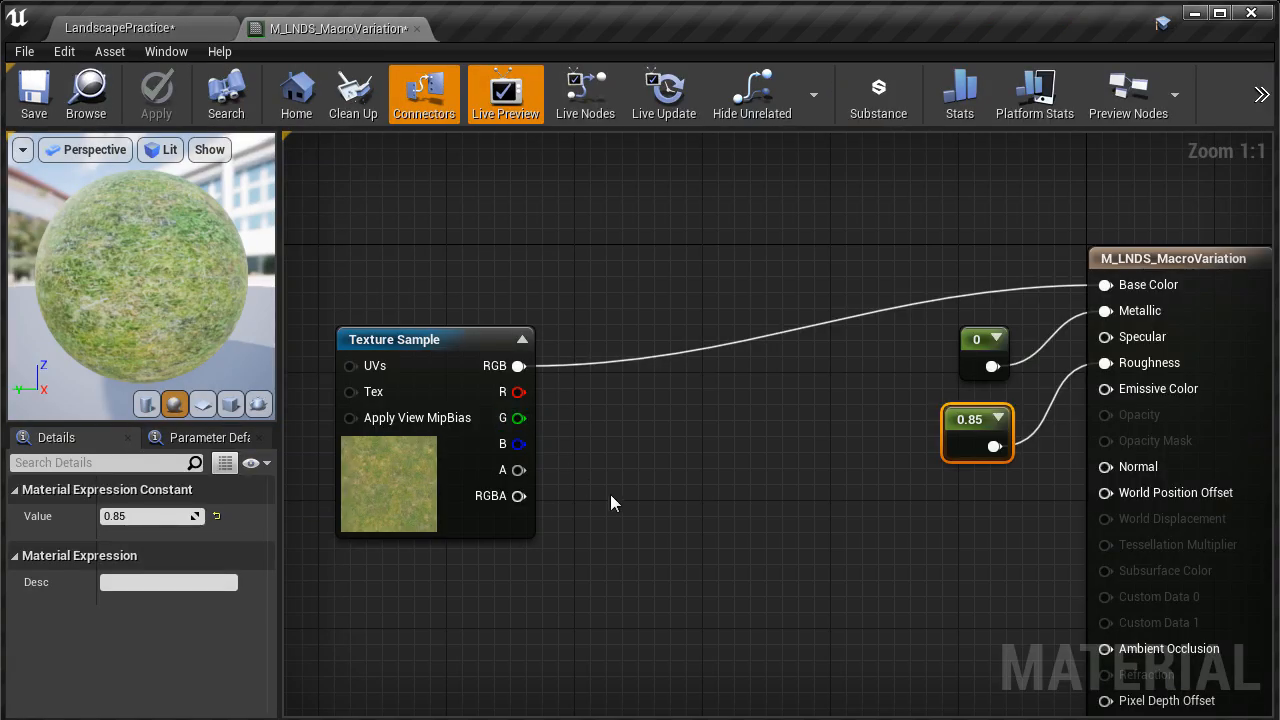
pyautogui.moveTo(604, 493); pyautogui.dragTo(912, 582, button='right')
pyautogui.scroll(-2, 912, 582)
pyautogui.moveTo(618, 393); pyautogui.dragTo(1104, 668, button='right')
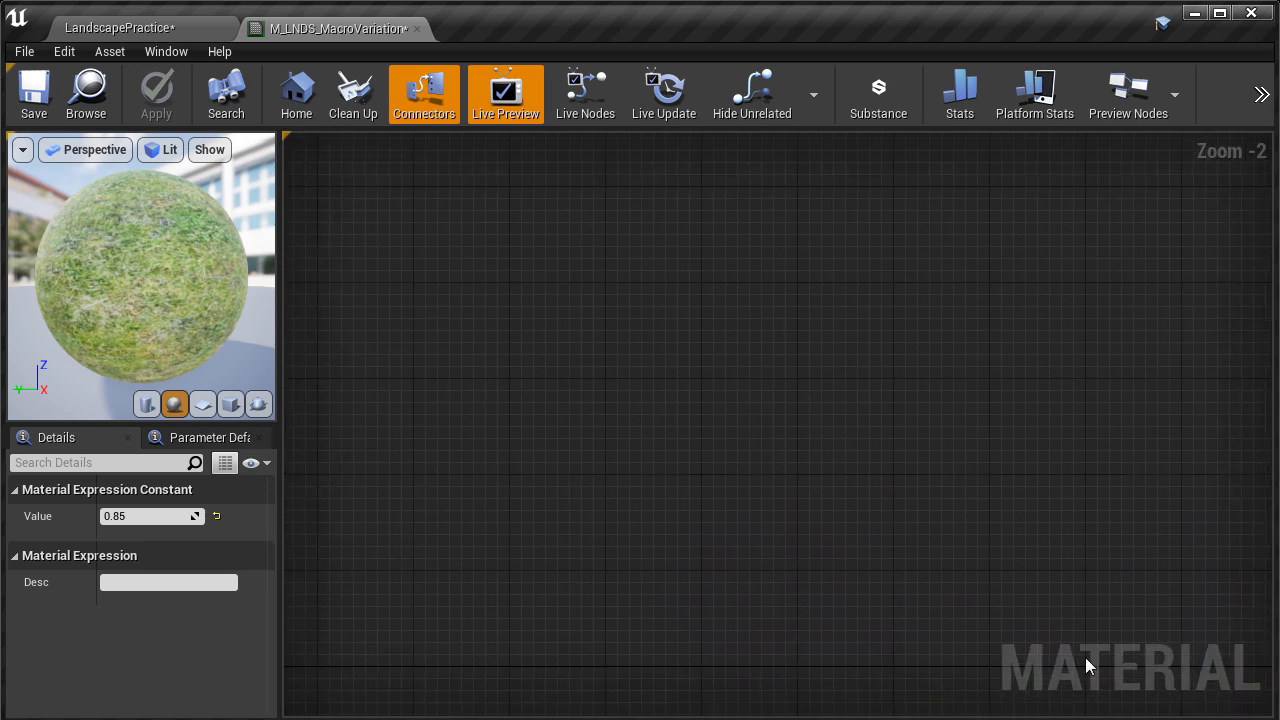
pyautogui.moveTo(1279, 58); pyautogui.dragTo(1120, 46)
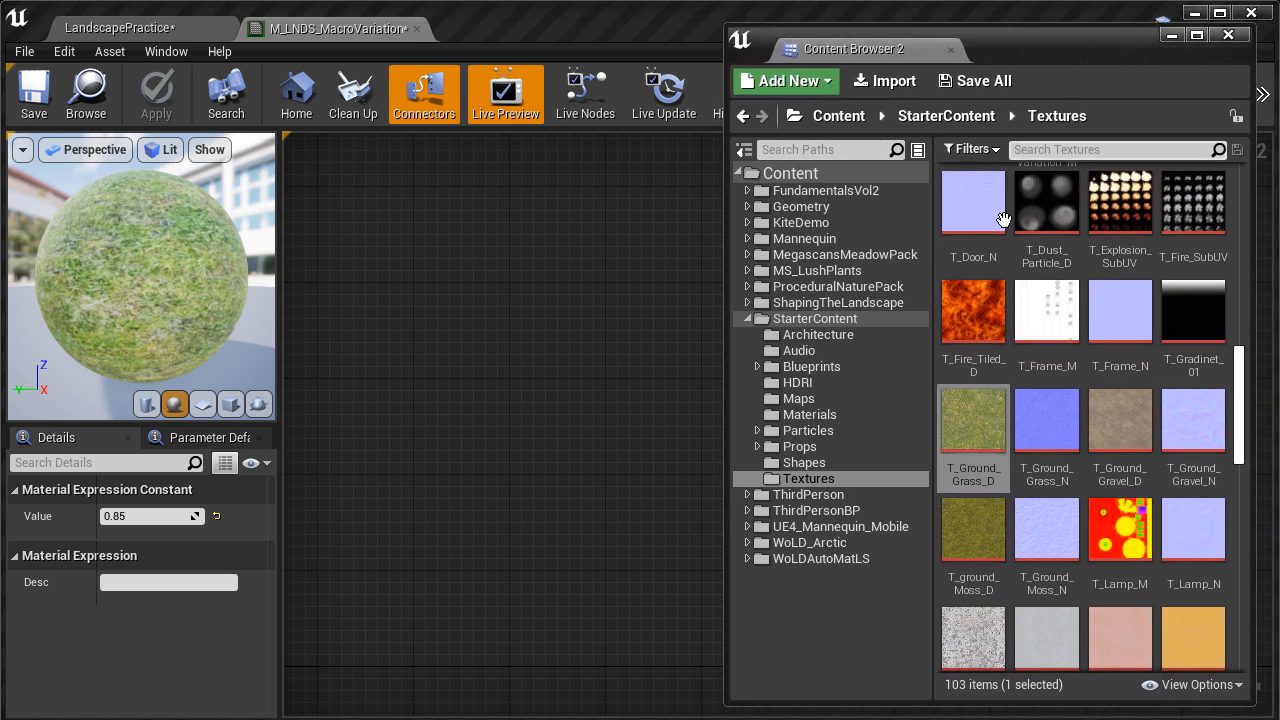
pyautogui.click(815, 319)
pyautogui.click(817, 480)
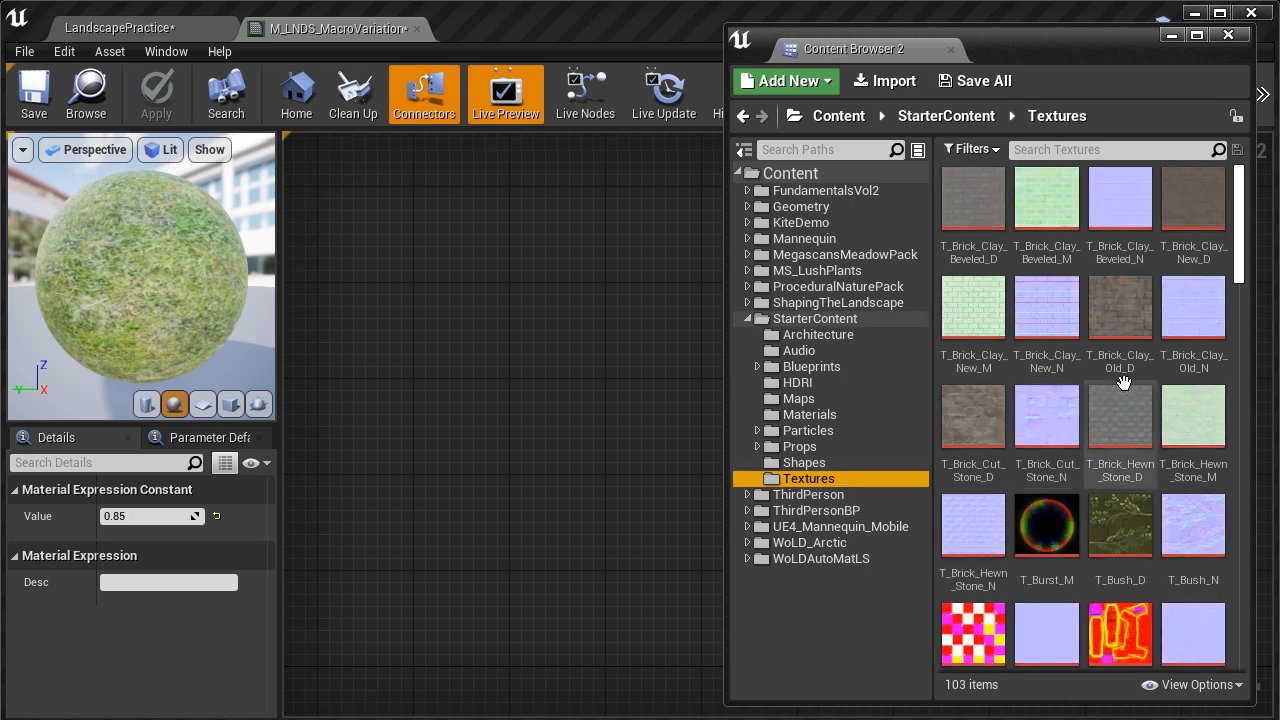
# Find the T_MacroVariation texture in the StarterContent textures and open it to examine the whole image
pyautogui.scroll(-2, 1243, 289)
pyautogui.scroll(-10, 1243, 289)
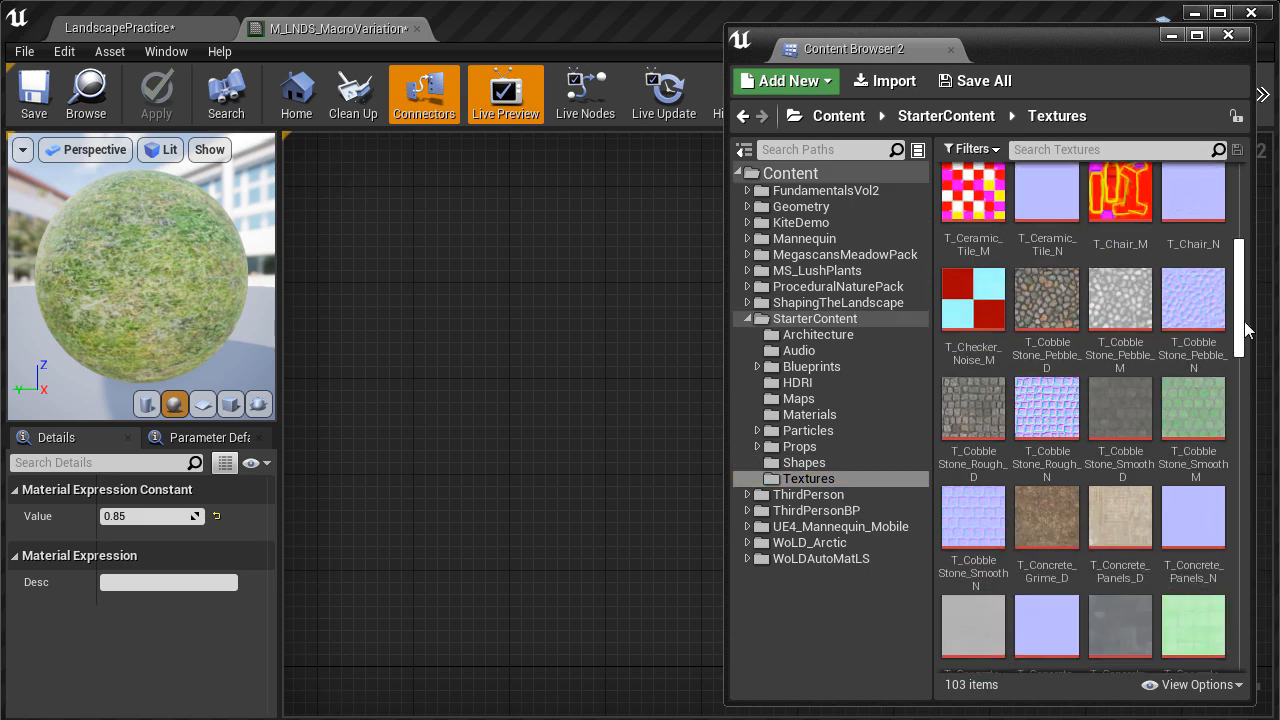
pyautogui.scroll(-4, 1254, 358)
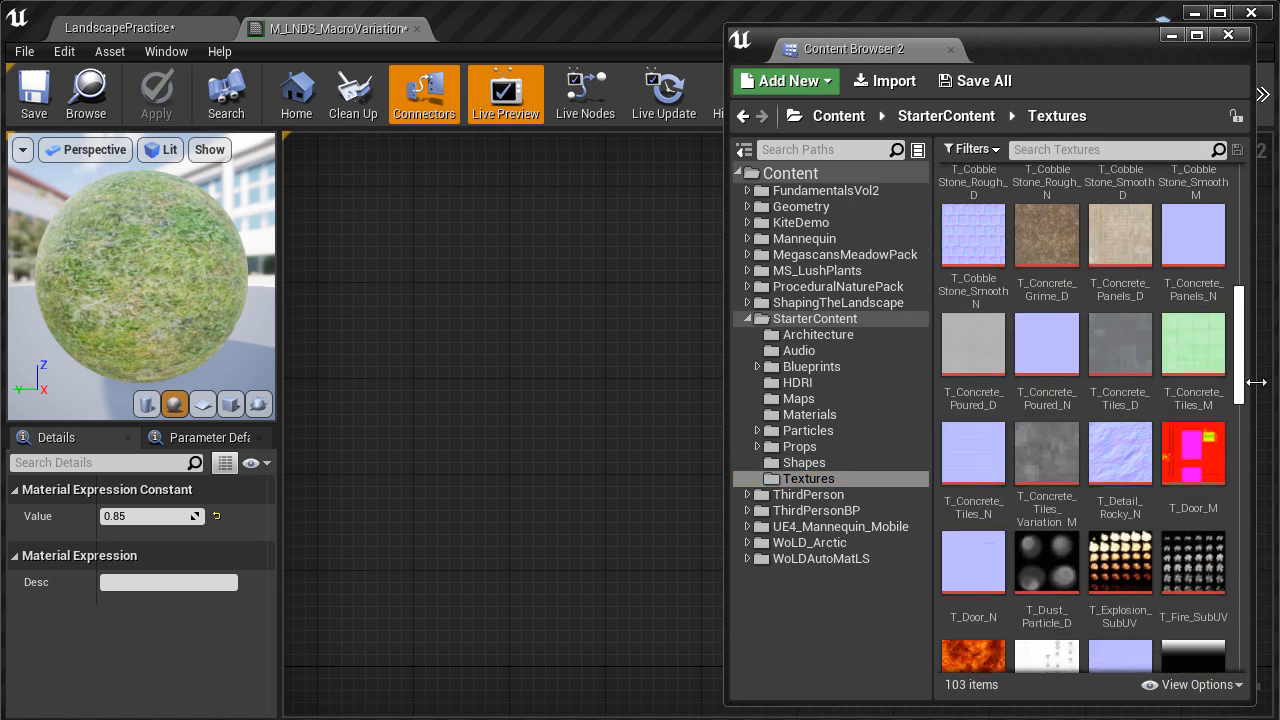
pyautogui.scroll(-8, 1256, 394)
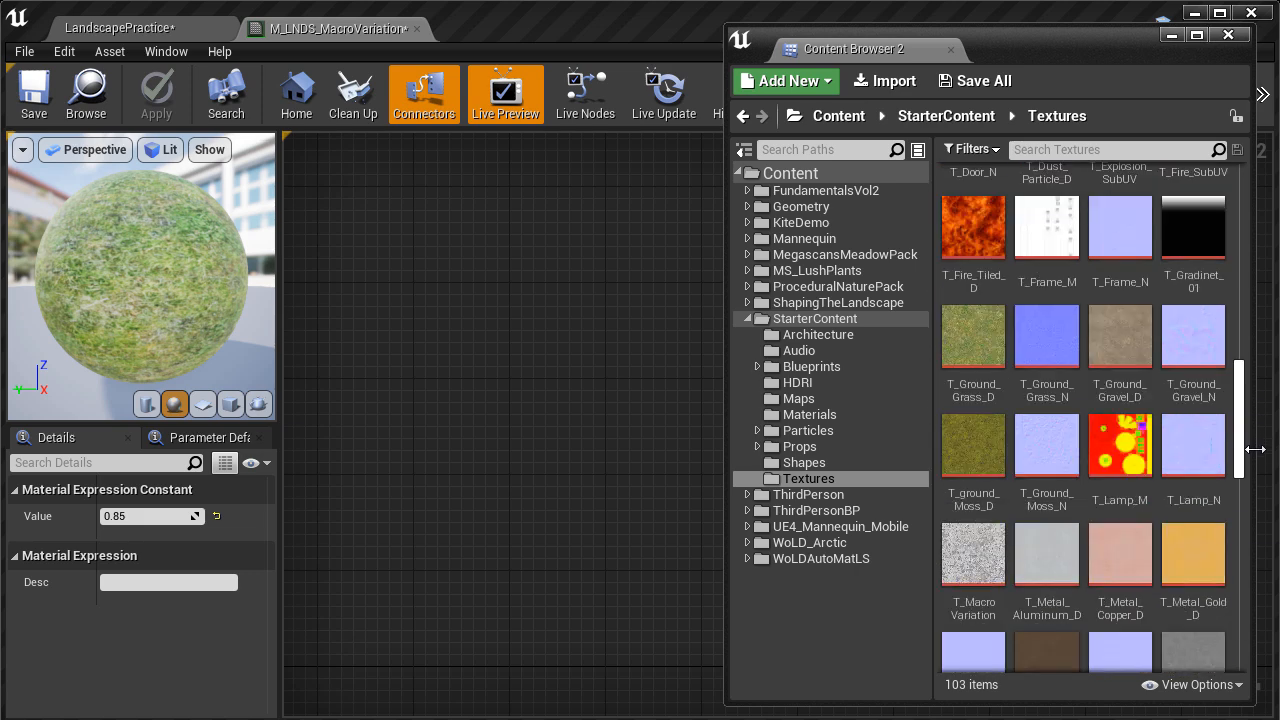
pyautogui.click(985, 392)
pyautogui.doubleClick(985, 388)
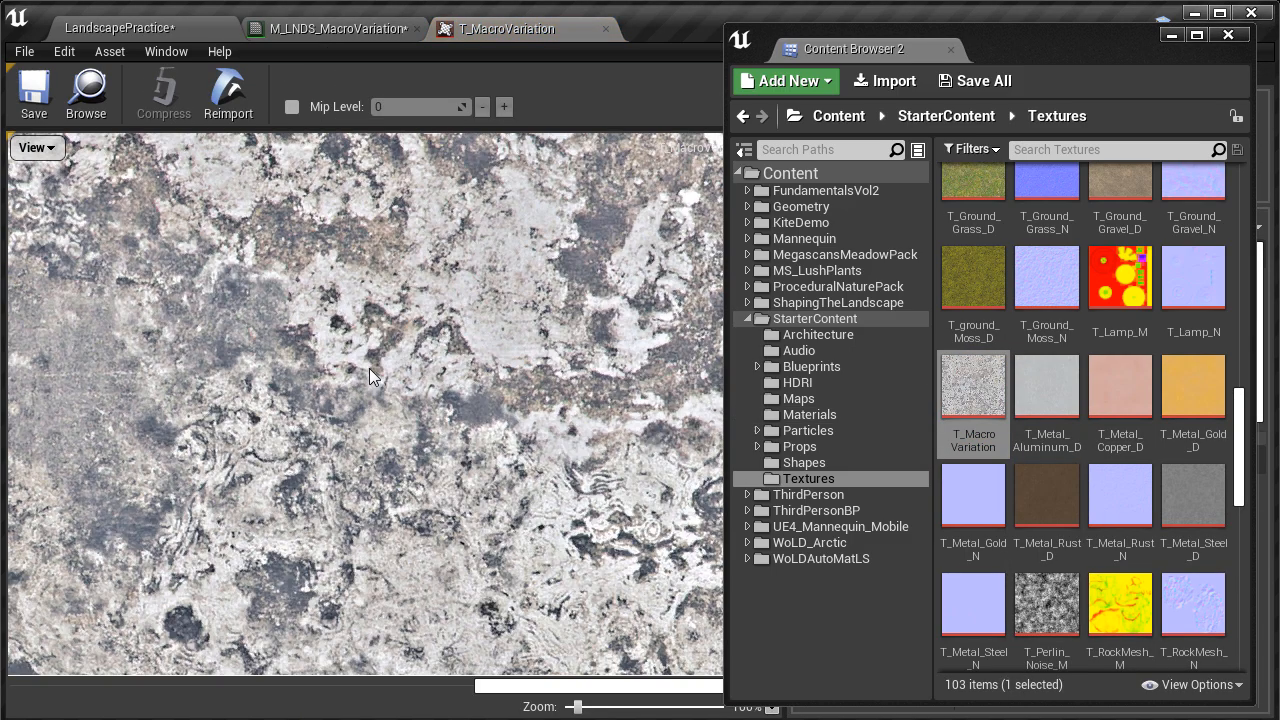
pyautogui.scroll(-4, 367, 365)
pyautogui.scroll(2, 368, 365)
pyautogui.scroll(-2, 368, 365)
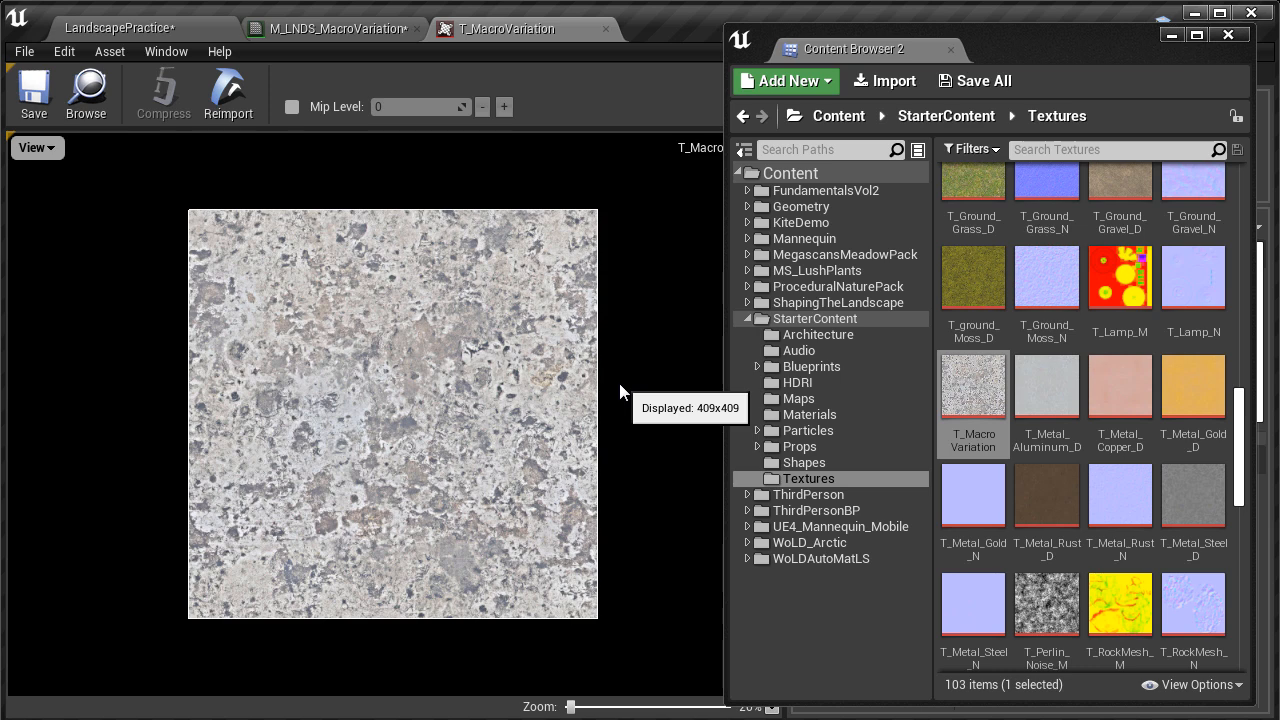
pyautogui.moveTo(1058, 45); pyautogui.dragTo(1279, 45)
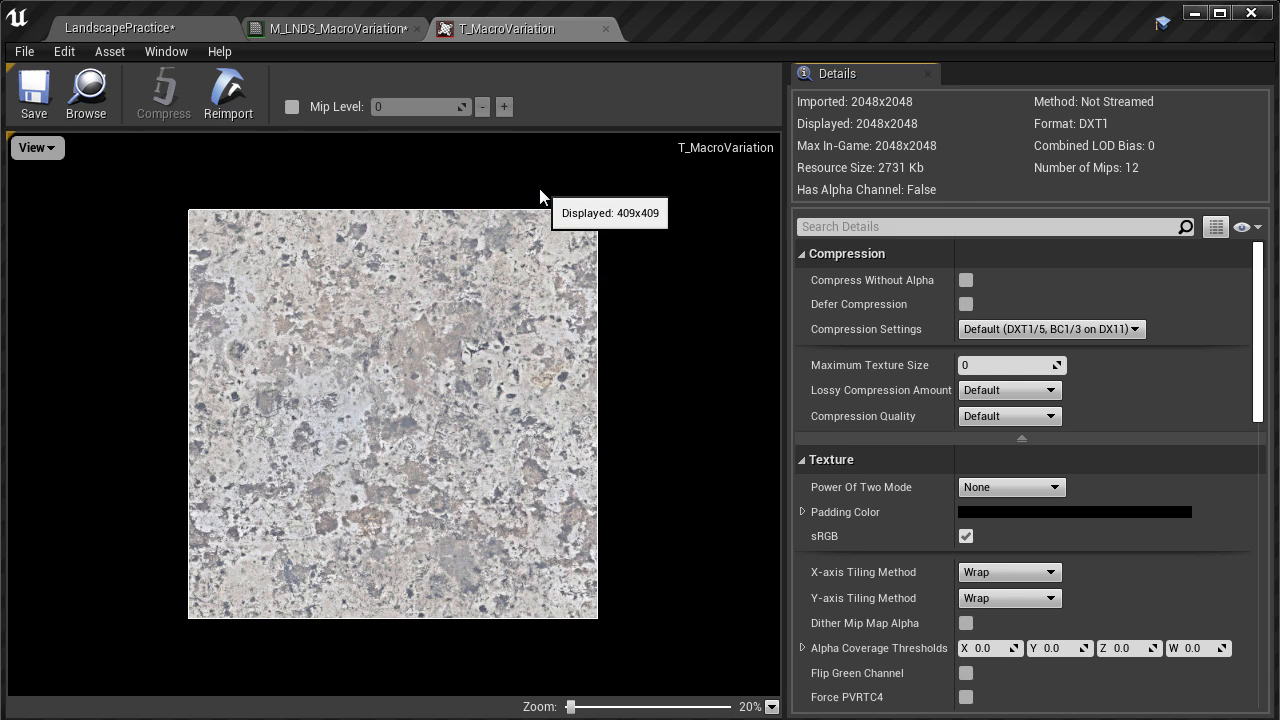
# Add T_MacroVariation as a Texture Sample node in the empty area of the M_LNDS_MacroVariation graph
pyautogui.click(345, 30)
pyautogui.moveTo(1279, 45); pyautogui.dragTo(1109, 34)
pyautogui.moveTo(974, 386); pyautogui.dragTo(491, 271)
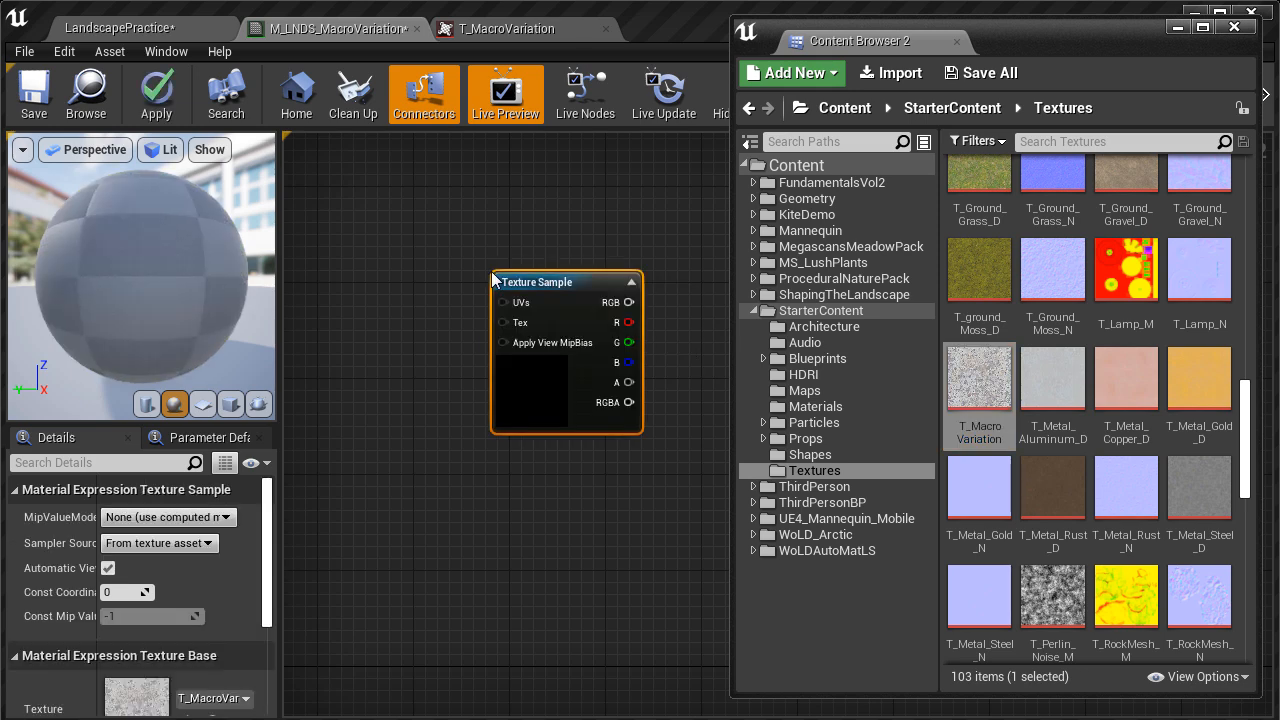
pyautogui.moveTo(1034, 40); pyautogui.dragTo(1279, 44)
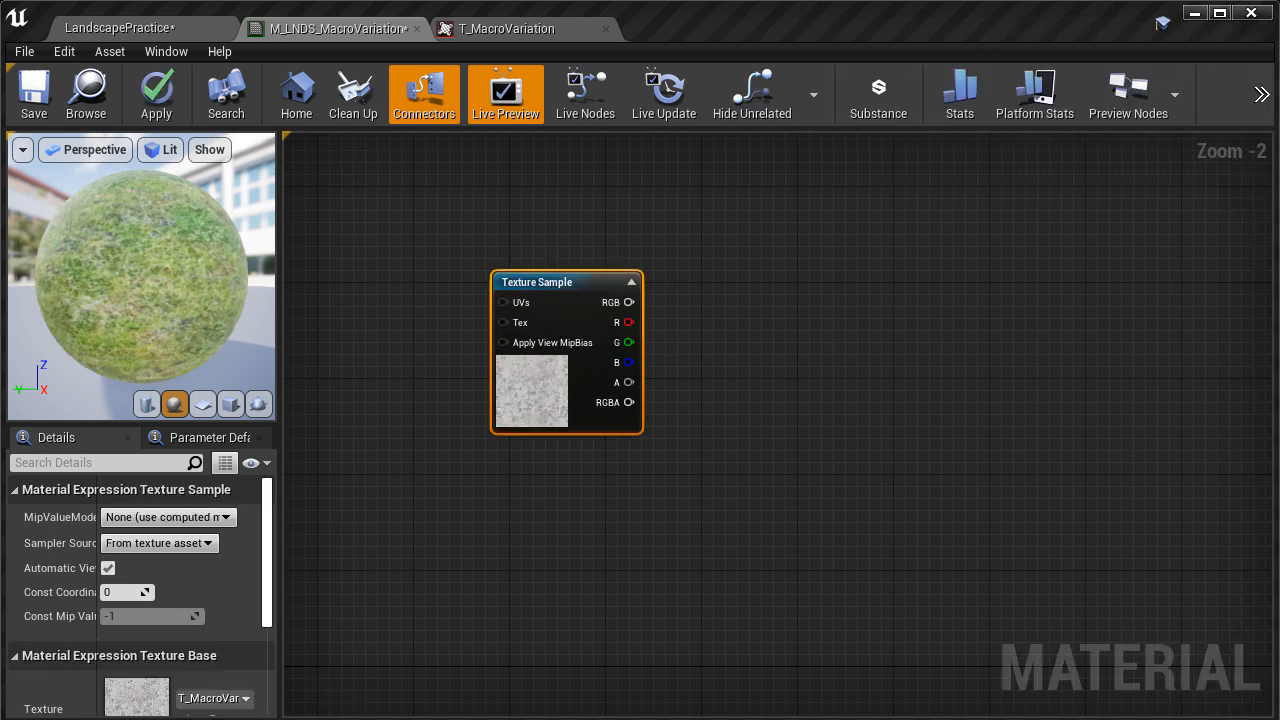
# Duplicate the T_MacroVariation Texture Sample and arrange the nodes as a vertical column of three
pyautogui.moveTo(908, 266); pyautogui.dragTo(814, 283, button='right')
pyautogui.scroll(-2, 808, 290)
pyautogui.moveTo(784, 329); pyautogui.dragTo(897, 351, button='right')
pyautogui.scroll(2, 884, 410)
pyautogui.hotkey('ctrl', 'w')
pyautogui.hotkey('ctrl', 'w')
pyautogui.moveTo(924, 465); pyautogui.dragTo(979, 375, button='right')
pyautogui.moveTo(870, 413); pyautogui.dragTo(702, 470)
pyautogui.moveTo(865, 510); pyautogui.dragTo(904, 444, button='right')
pyautogui.hotkey('ctrl', 'w')
pyautogui.moveTo(822, 541); pyautogui.dragTo(701, 615)
pyautogui.moveTo(701, 615); pyautogui.dragTo(700, 644, button='right')
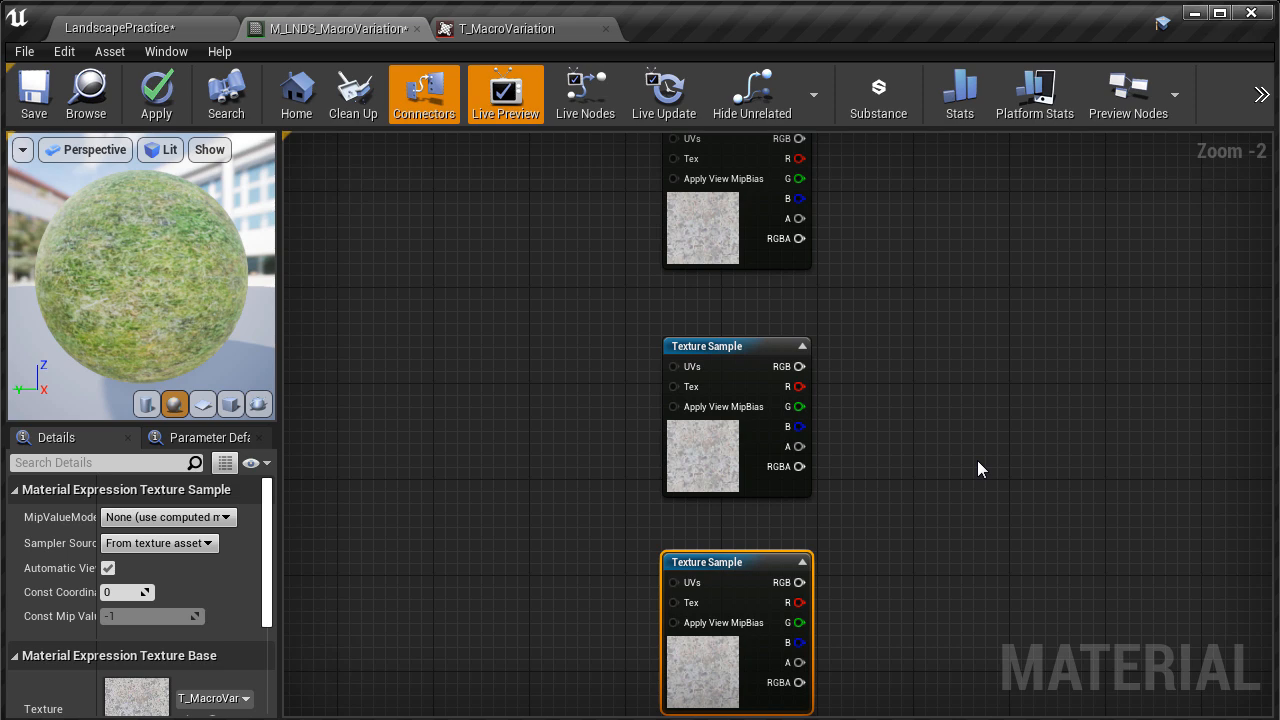
# Add a TextureCoordinate node and duplicate it so that one TexCoord node sits beside each of the three T_MacroVariation Texture Samples
pyautogui.moveTo(669, 454); pyautogui.dragTo(867, 394, button='right')
pyautogui.rightClick(483, 297)
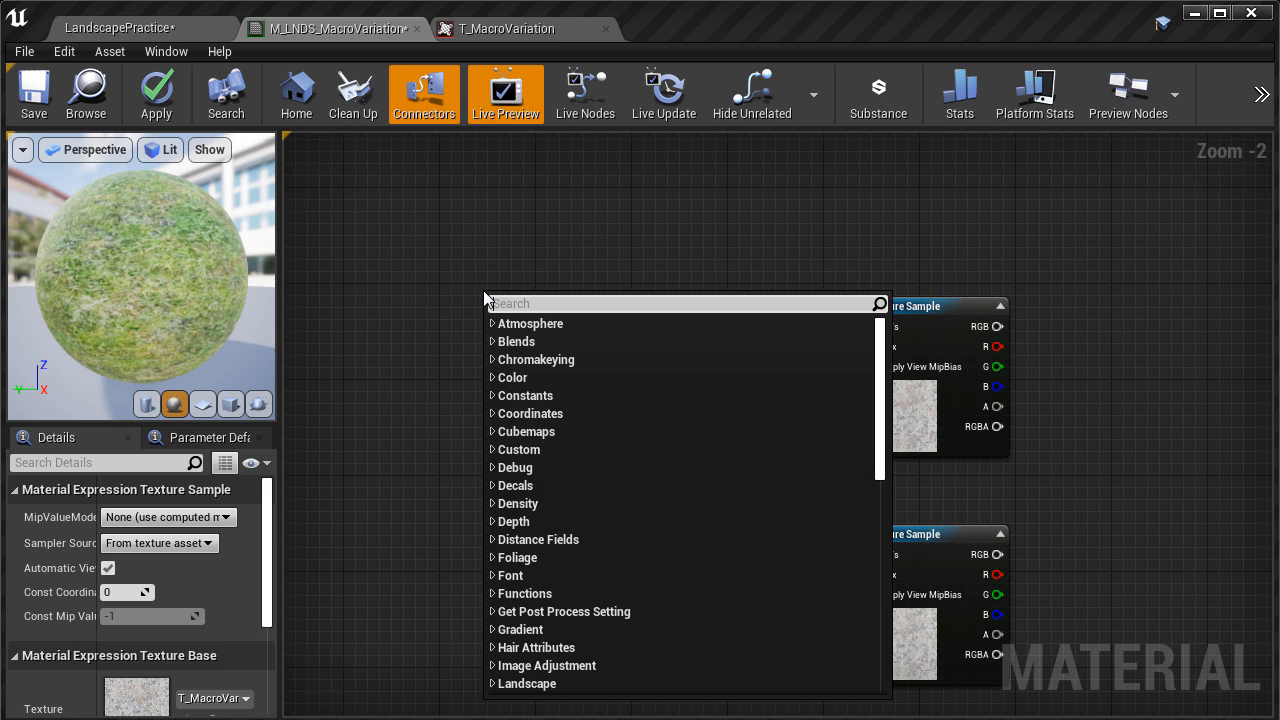
pyautogui.write('text')
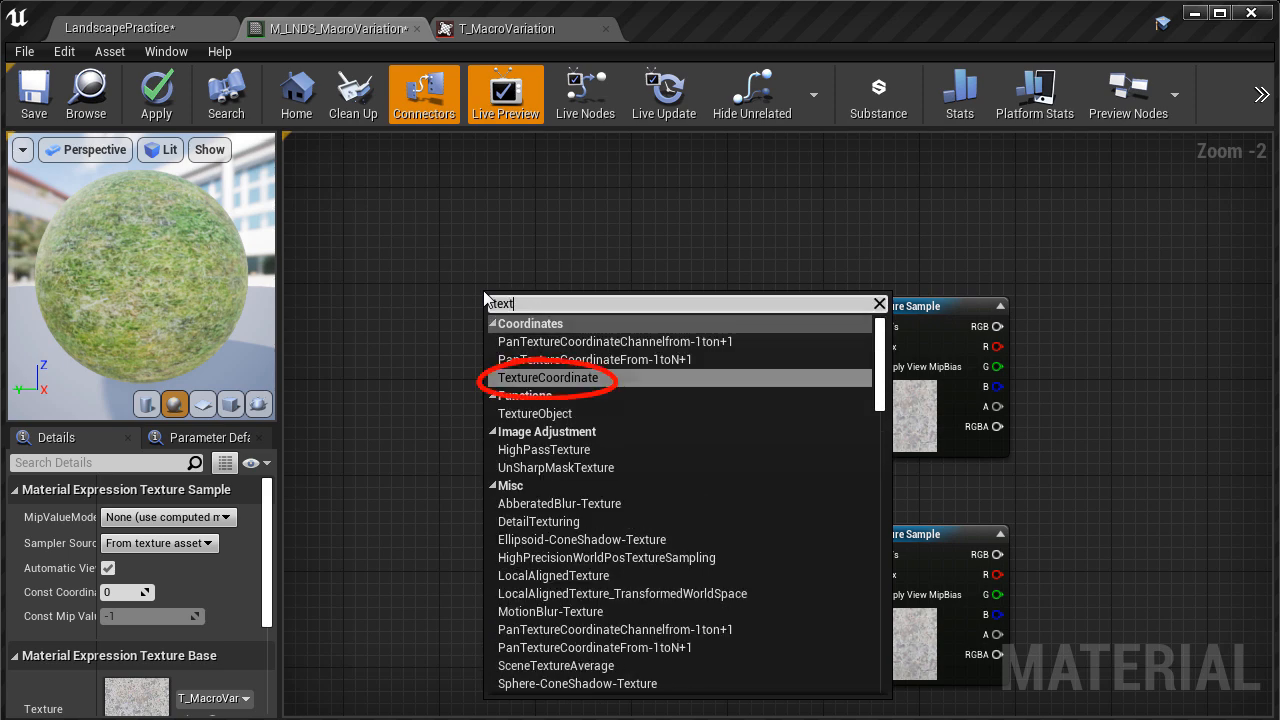
pyautogui.click(604, 379)
pyautogui.moveTo(611, 389); pyautogui.dragTo(675, 352, button='right')
pyautogui.moveTo(546, 227); pyautogui.dragTo(576, 271)
pyautogui.hotkey('ctrl', 'w')
pyautogui.moveTo(628, 346); pyautogui.dragTo(614, 370)
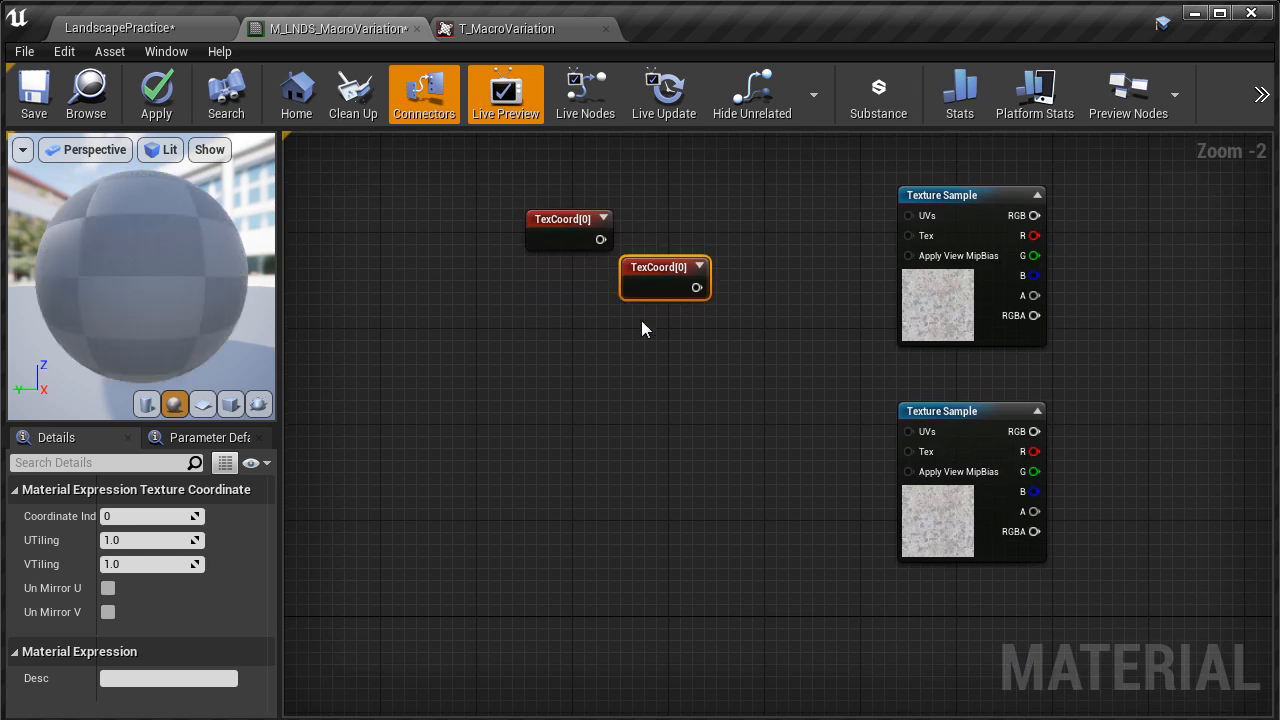
pyautogui.moveTo(656, 290); pyautogui.dragTo(560, 448)
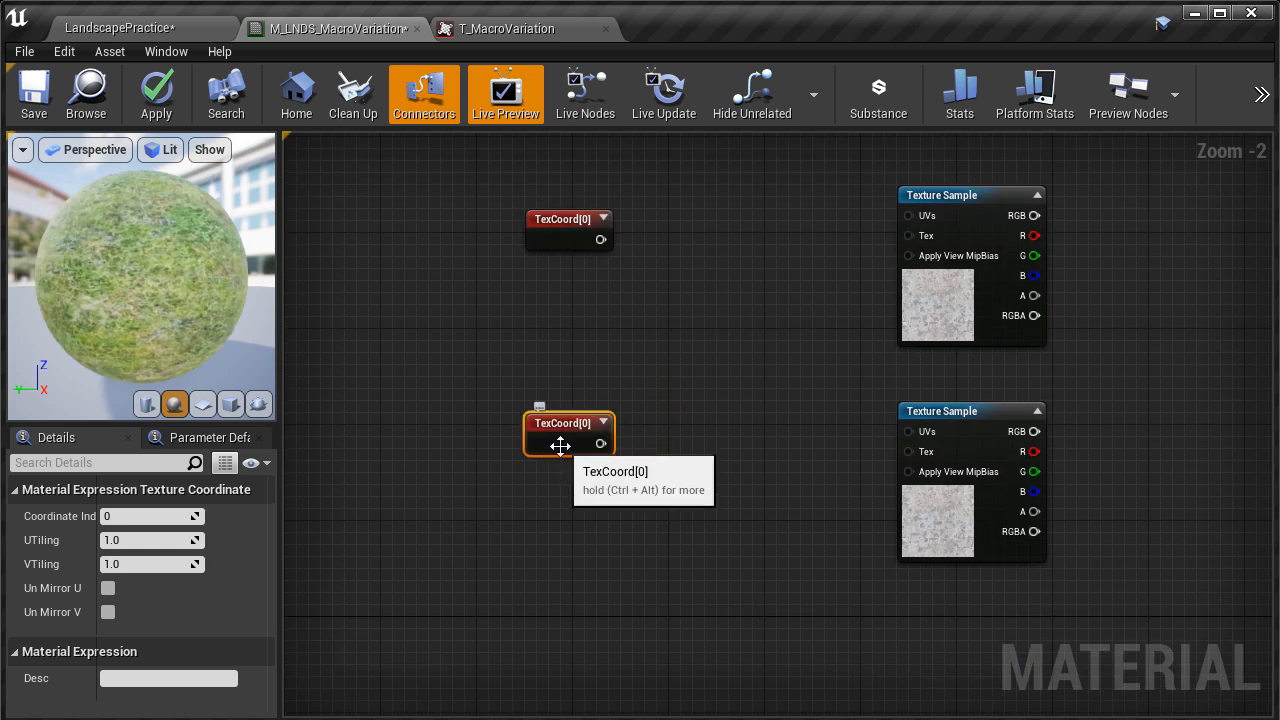
# Add a Multiply node next to the top TexCoord node and another next to the middle TexCoord node
pyautogui.moveTo(722, 286); pyautogui.dragTo(716, 570, button='right')
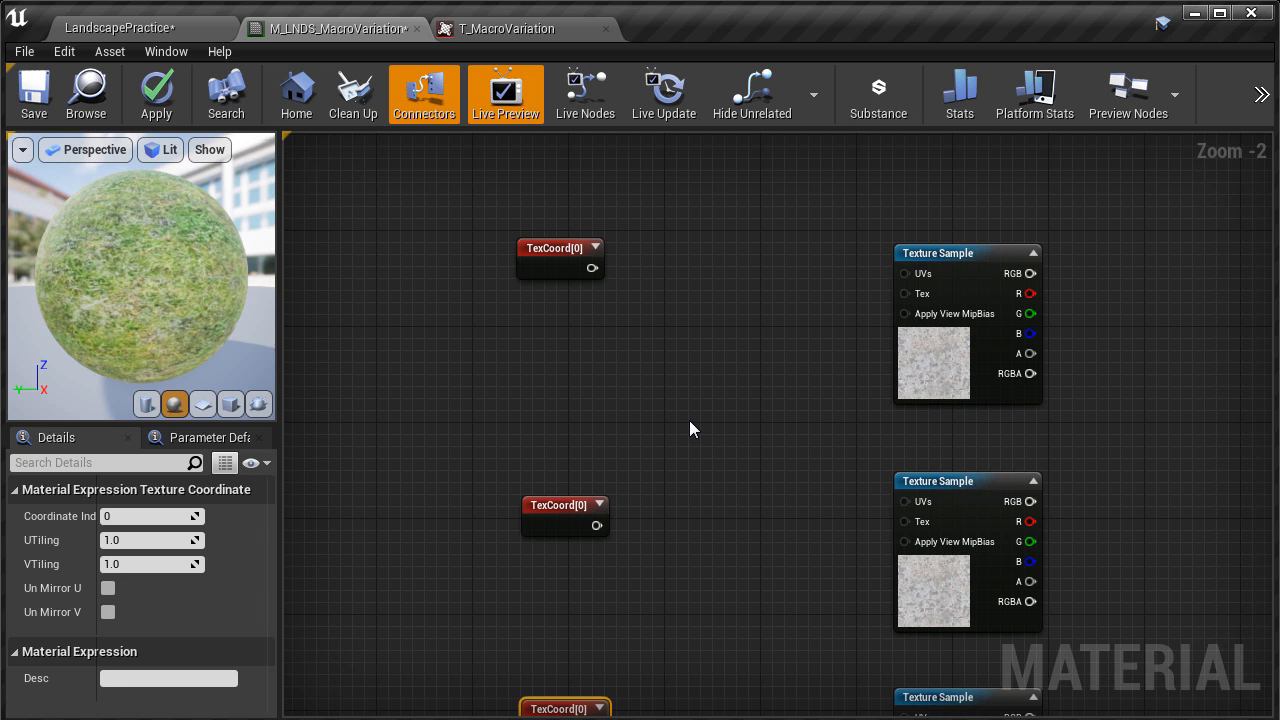
pyautogui.click(677, 281)
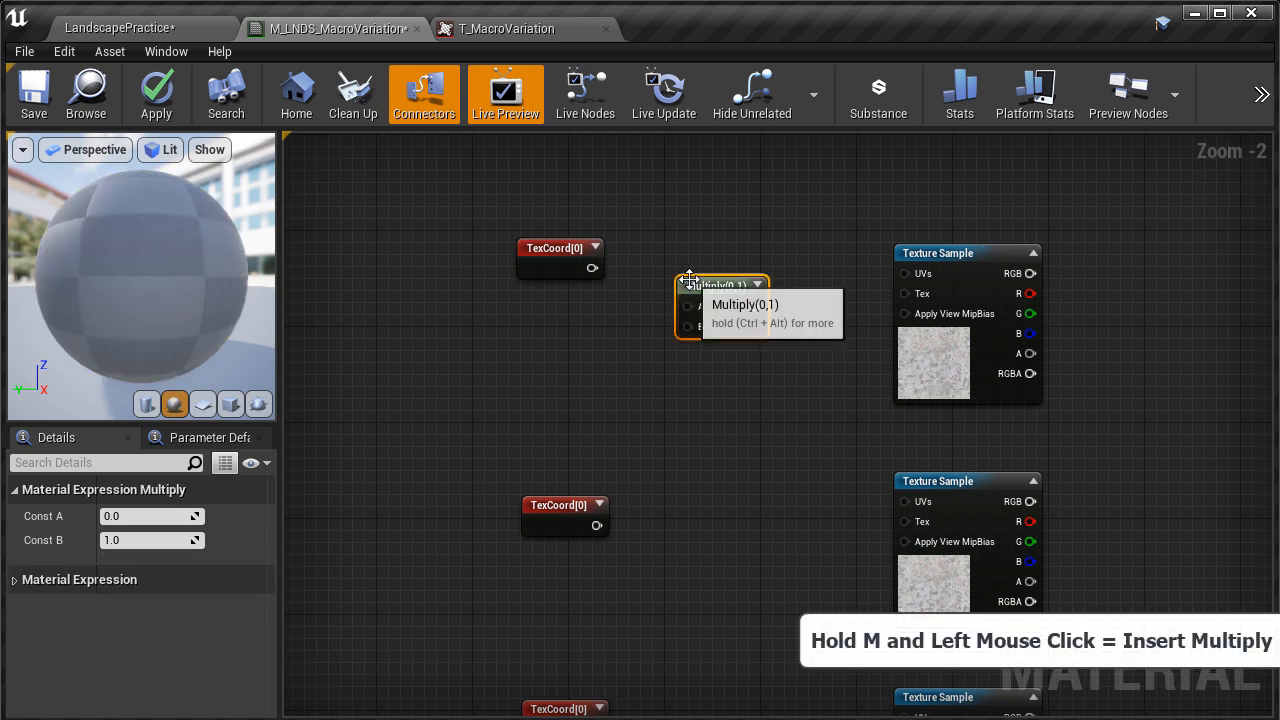
pyautogui.moveTo(725, 460); pyautogui.dragTo(725, 307, button='right')
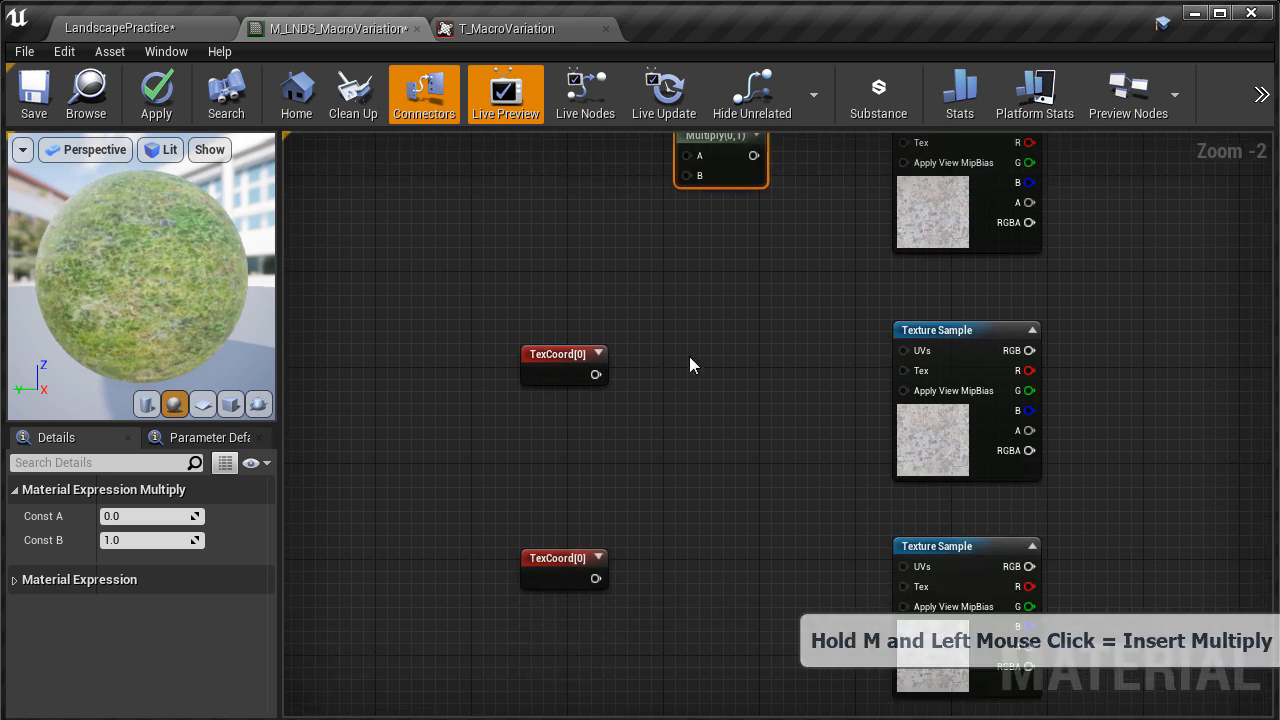
pyautogui.rightClick(676, 386)
pyautogui.write('multi')
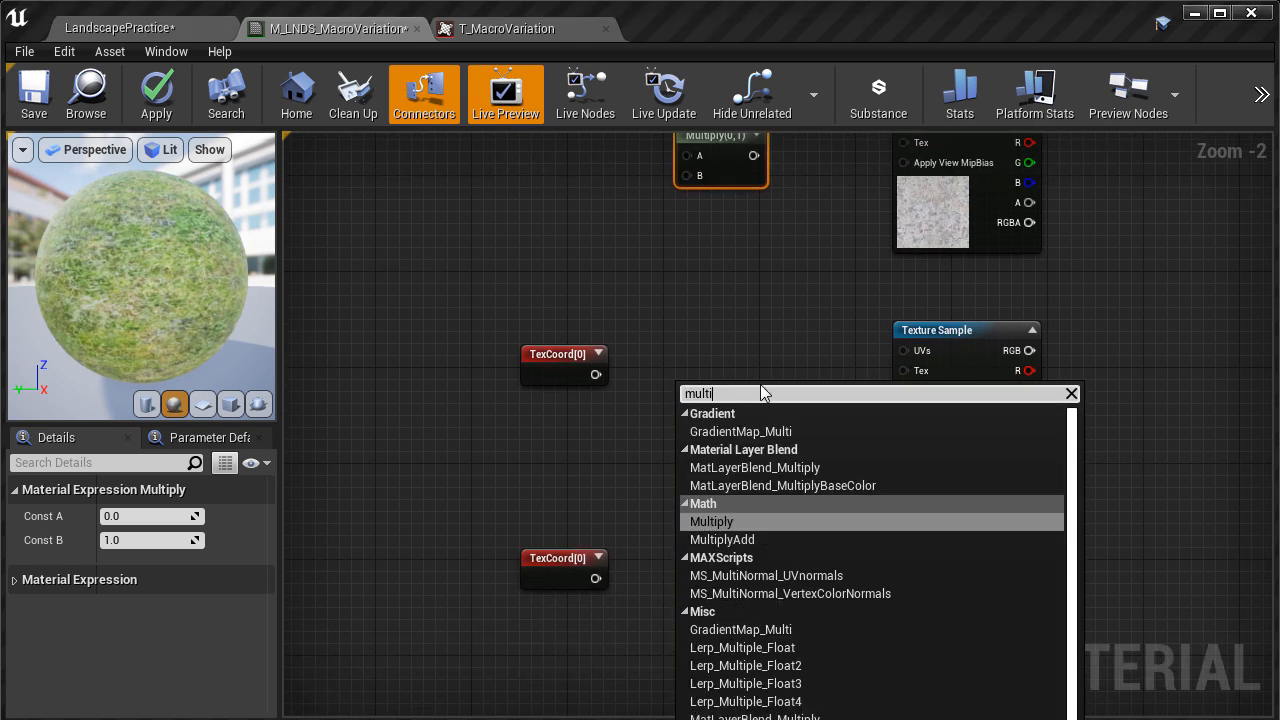
pyautogui.click(750, 521)
pyautogui.click(747, 535)
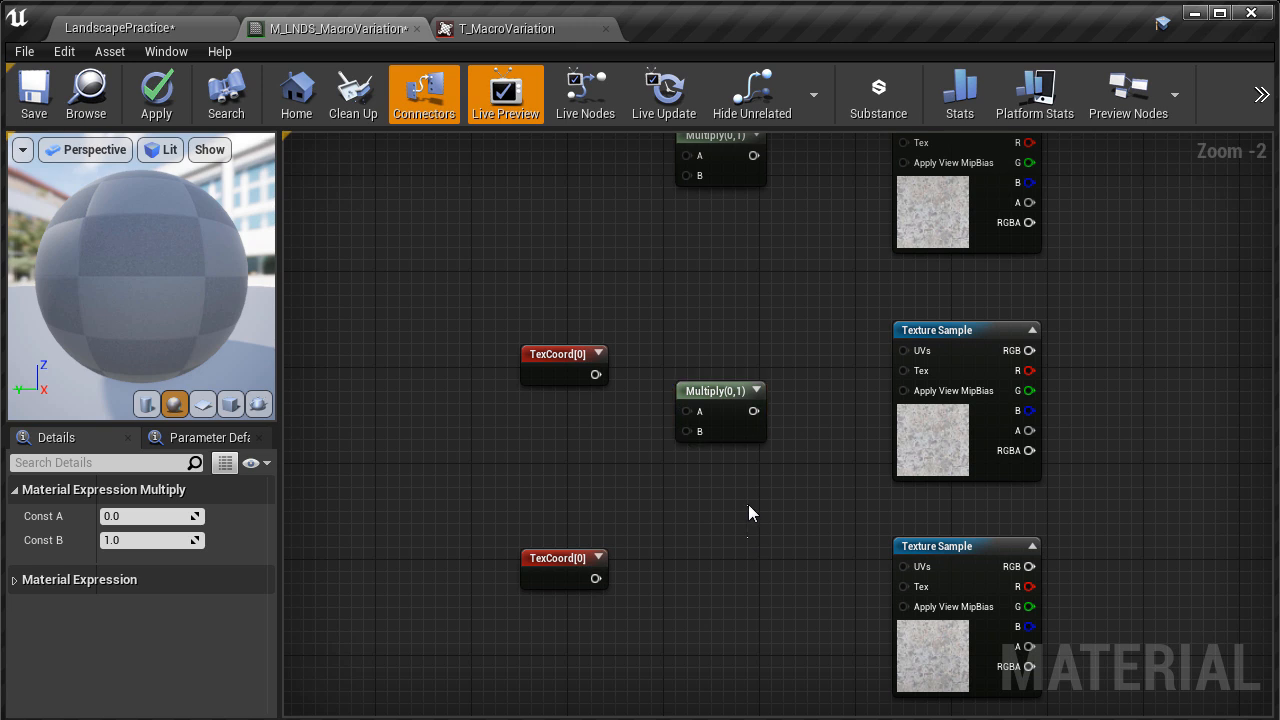
# Duplicate the Multiply node for the bottom TexCoord and arrange the Multiply nodes between the TexCoord nodes and the Texture Samples
pyautogui.click(737, 438)
pyautogui.hotkey('ctrl', 'w')
pyautogui.moveTo(725, 497); pyautogui.dragTo(738, 580)
pyautogui.moveTo(782, 494); pyautogui.dragTo(804, 593, button='right')
pyautogui.moveTo(766, 515); pyautogui.dragTo(760, 488)
pyautogui.moveTo(755, 246); pyautogui.dragTo(747, 213)
pyautogui.moveTo(814, 269); pyautogui.dragTo(743, 348, button='right')
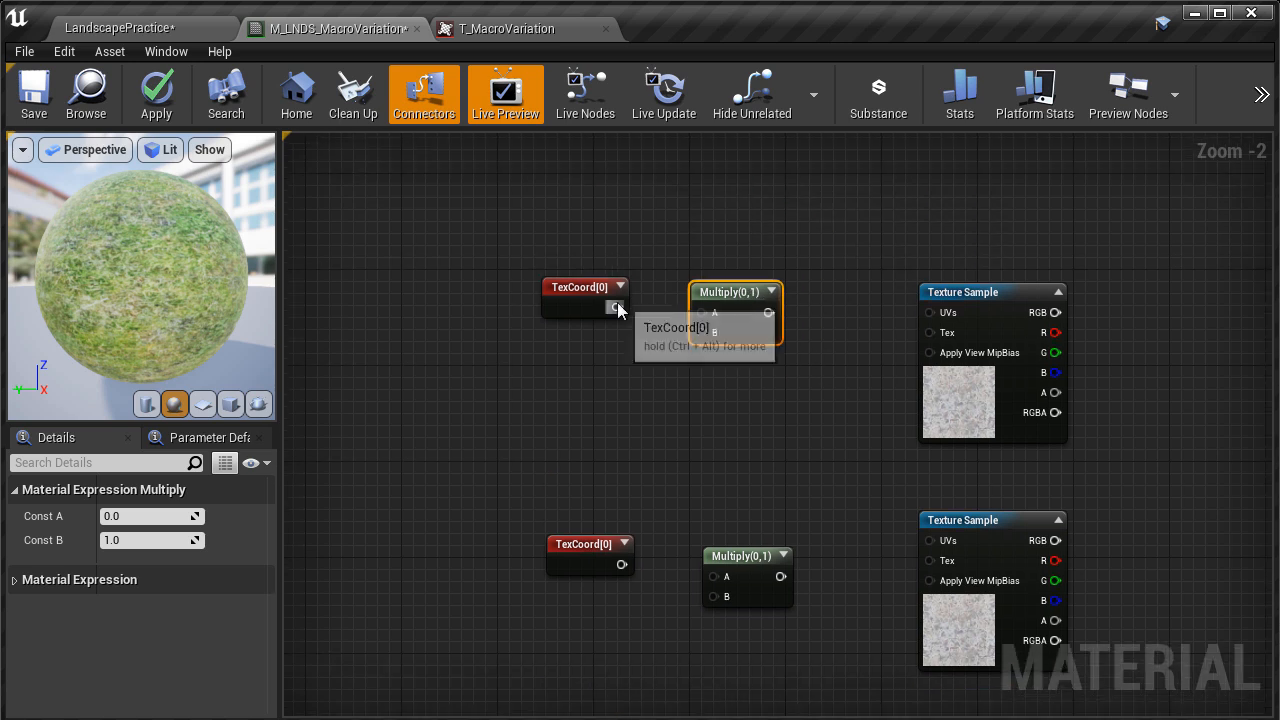
# Connect each TexCoord to input A of its Multiply node, and each Multiply output to the UVs of its Texture Sample
pyautogui.moveTo(616, 307); pyautogui.dragTo(707, 313)
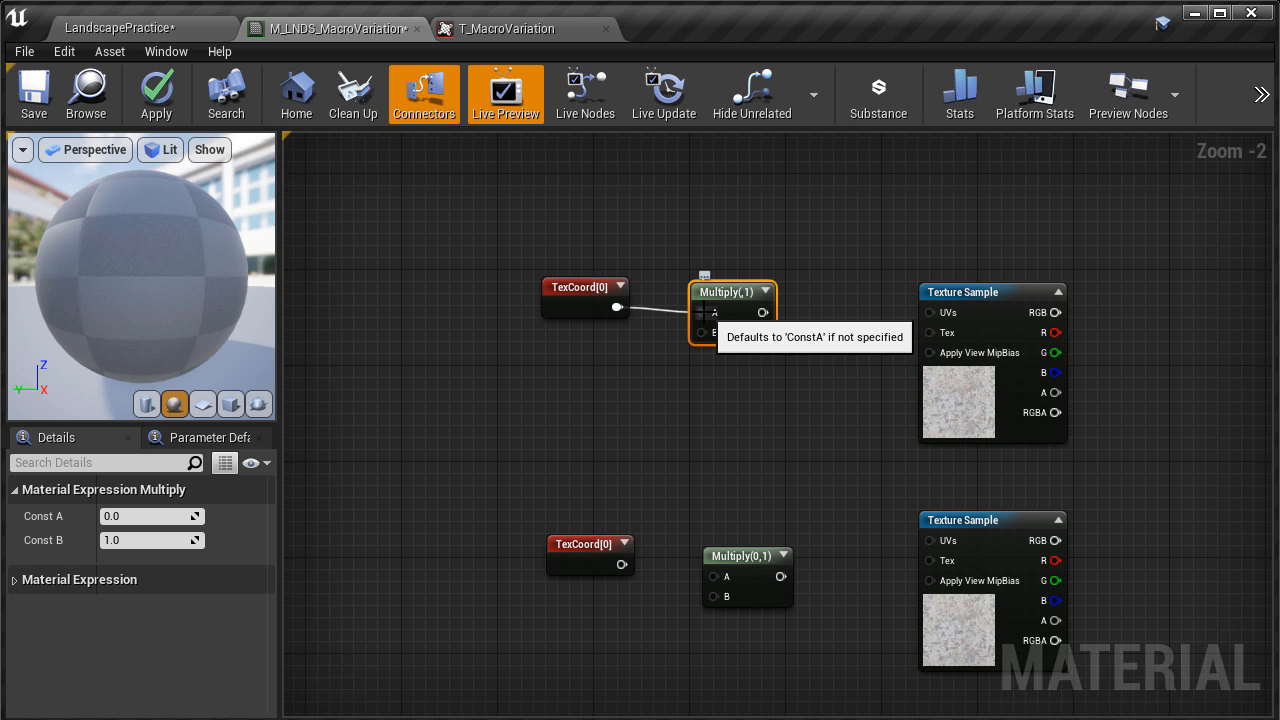
pyautogui.moveTo(762, 312); pyautogui.dragTo(934, 312)
pyautogui.moveTo(885, 398); pyautogui.dragTo(831, 268, button='right')
pyautogui.moveTo(587, 376); pyautogui.dragTo(899, 353)
pyautogui.moveTo(899, 353); pyautogui.dragTo(633, 378, button='right')
pyautogui.moveTo(552, 437); pyautogui.dragTo(861, 425)
# Set Const B of the top Multiply node to 0.2
pyautogui.moveTo(745, 292); pyautogui.dragTo(811, 219, button='right')
pyautogui.click(737, 275)
pyautogui.click(742, 519)
pyautogui.moveTo(742, 519); pyautogui.dragTo(755, 450, button='right')
pyautogui.click(750, 478)
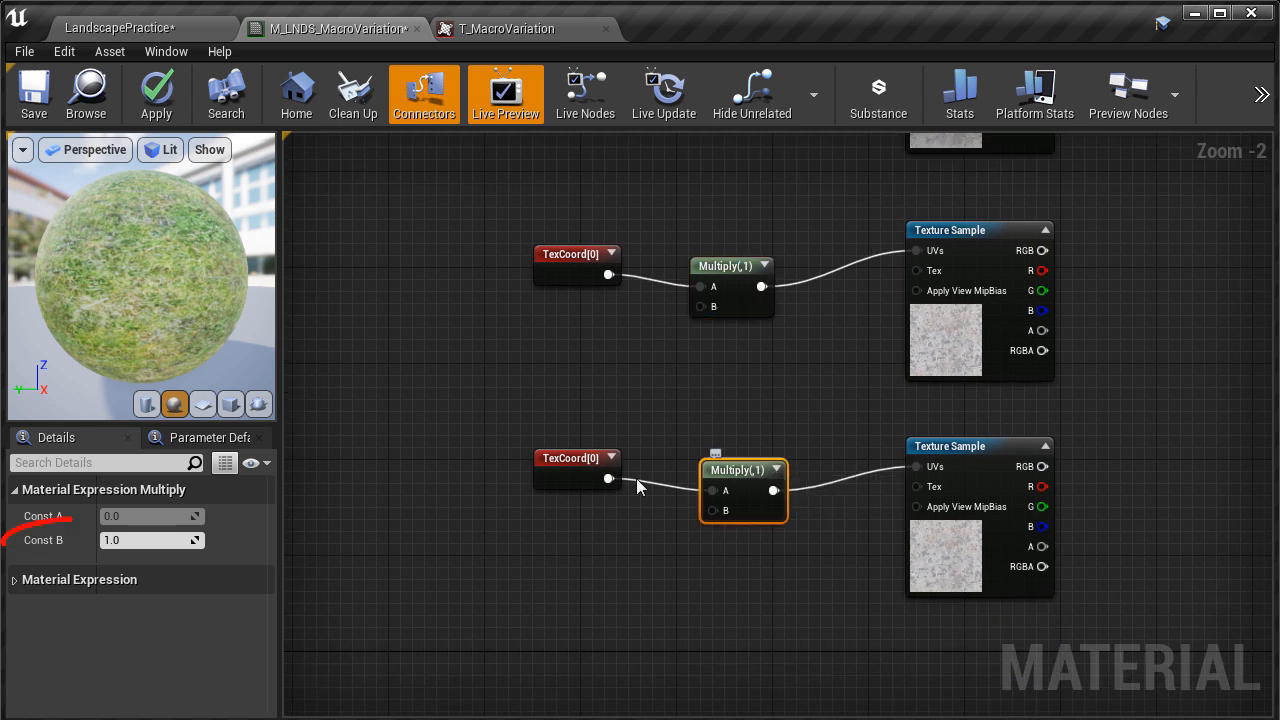
pyautogui.click(140, 541)
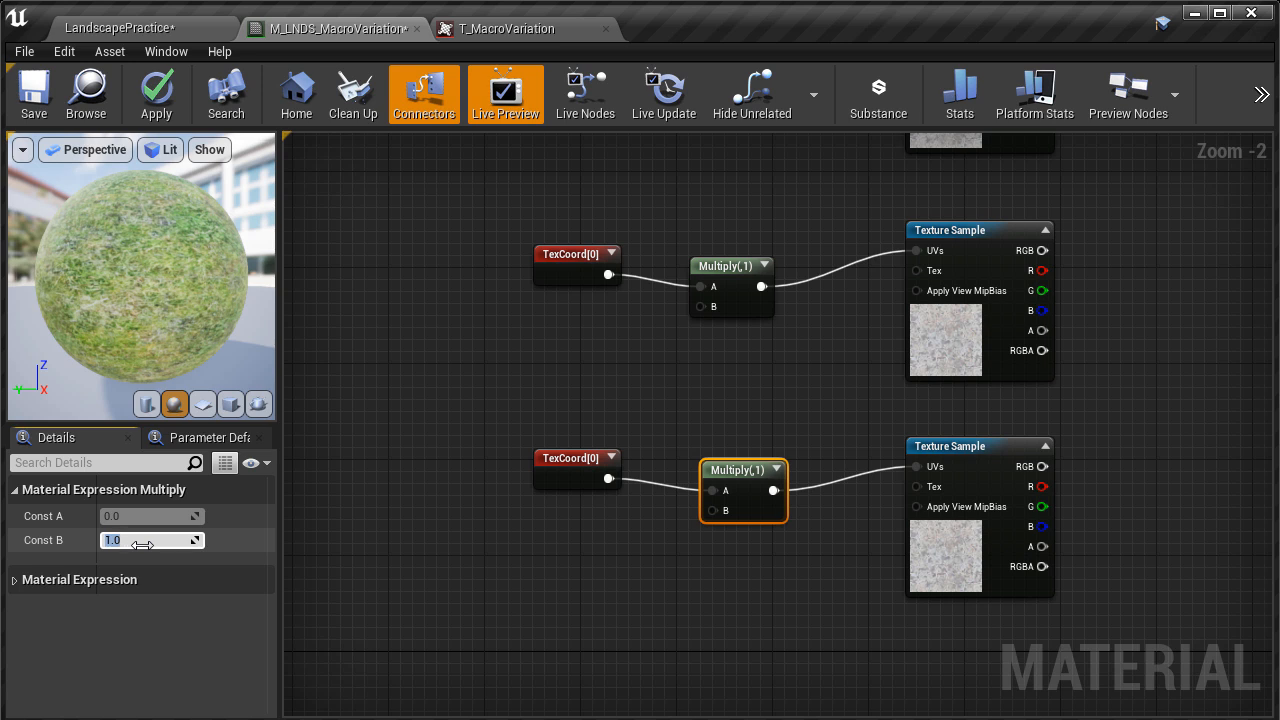
pyautogui.moveTo(622, 358); pyautogui.dragTo(605, 603, button='right')
pyautogui.click(731, 280)
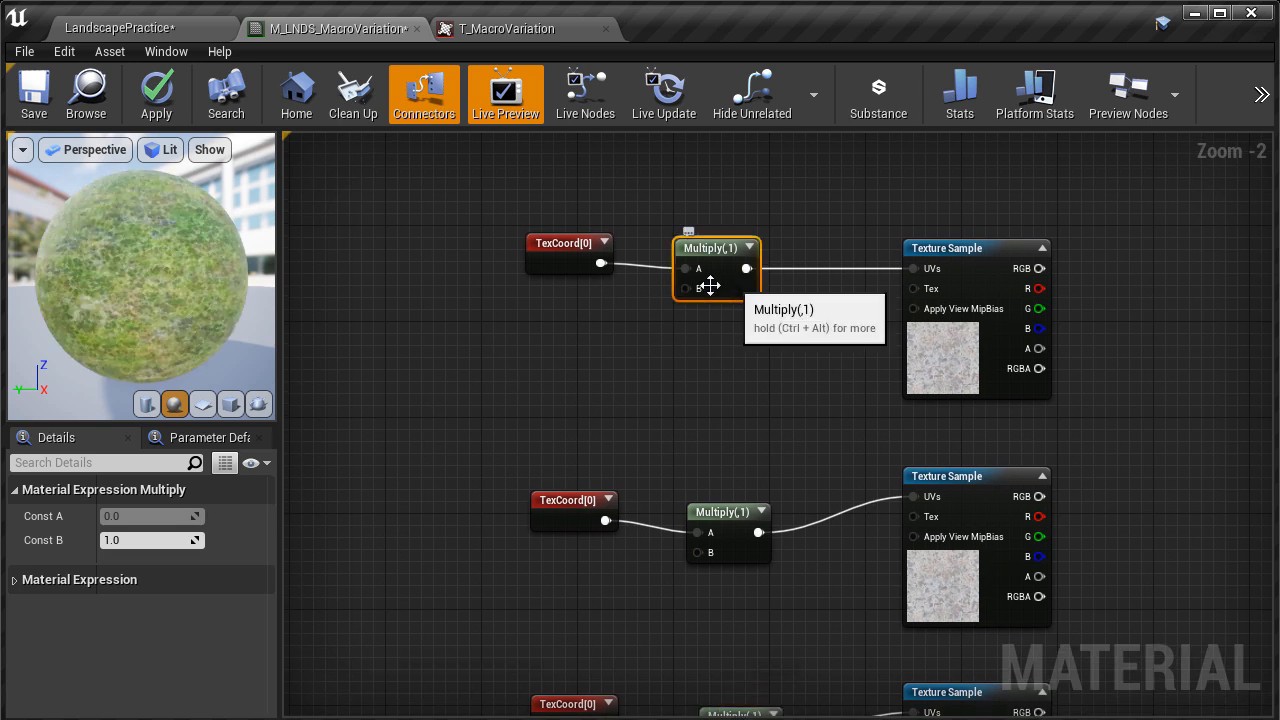
pyautogui.click(155, 539)
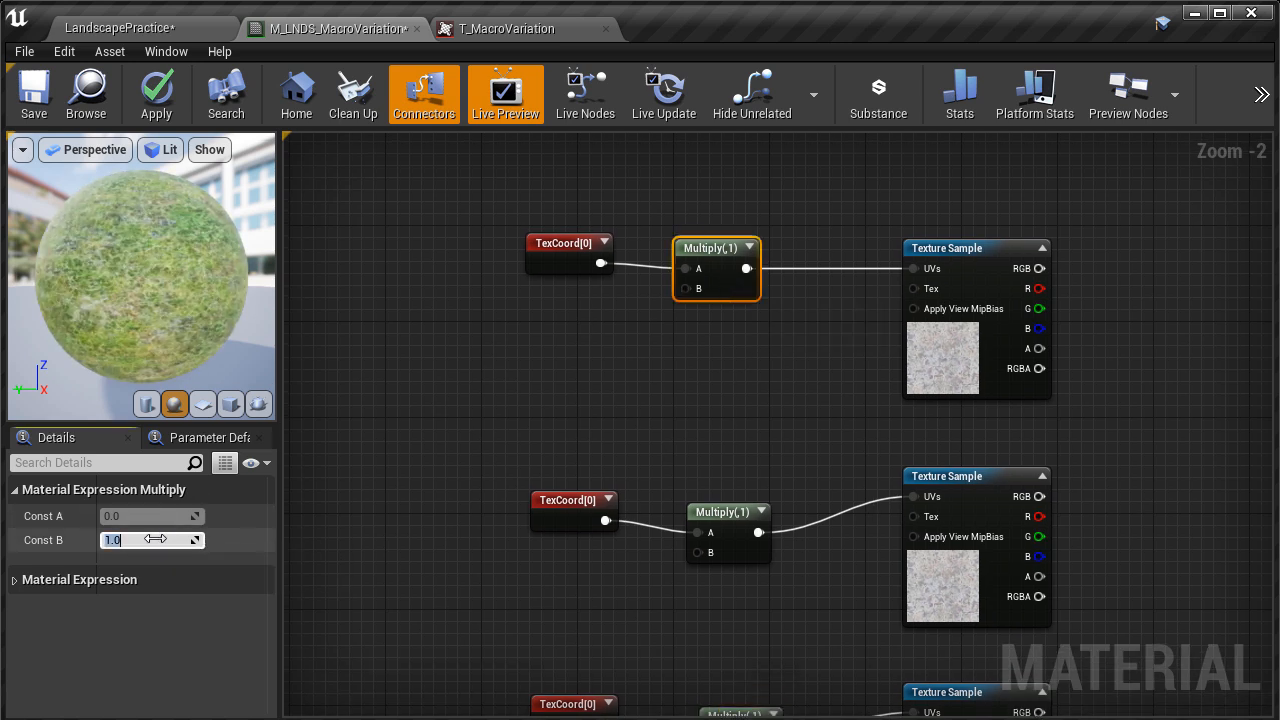
pyautogui.write('0.2')
pyautogui.press('Return')
# Preview the top Texture Sample node and rotate the preview sphere to examine its tiling
pyautogui.moveTo(791, 392); pyautogui.dragTo(797, 360, button='right')
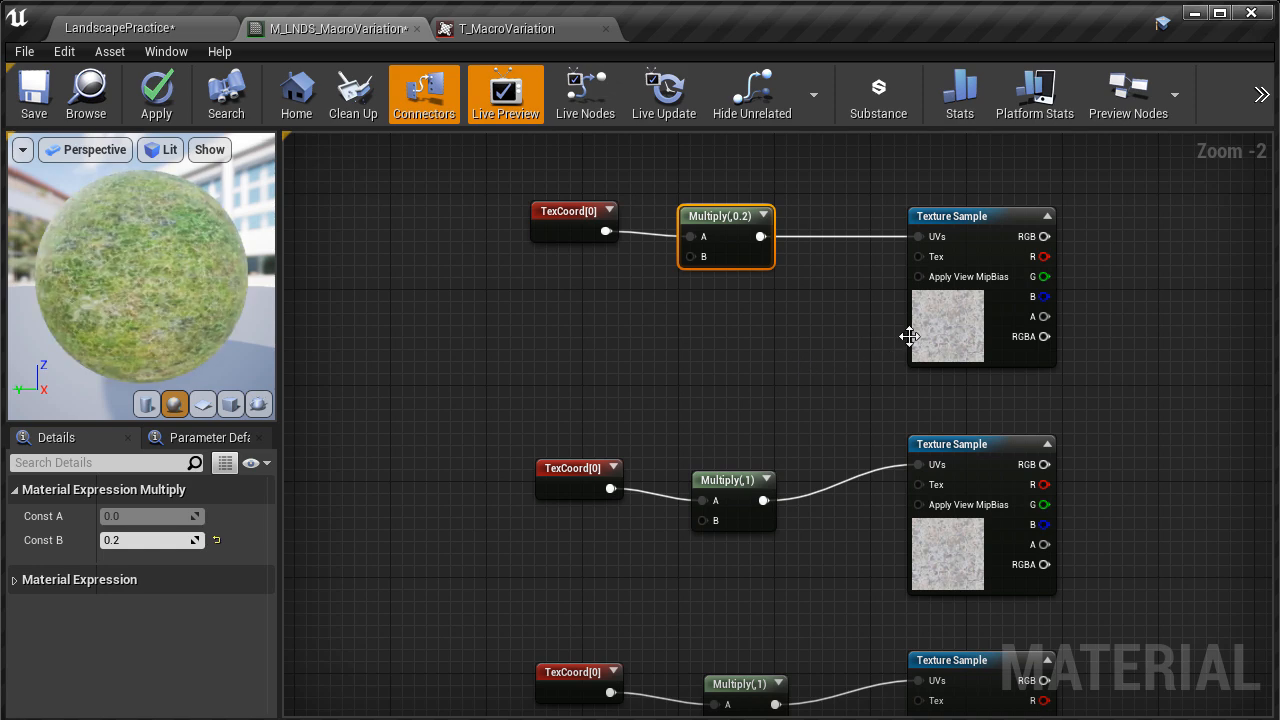
pyautogui.click(943, 310)
pyautogui.rightClick(943, 306)
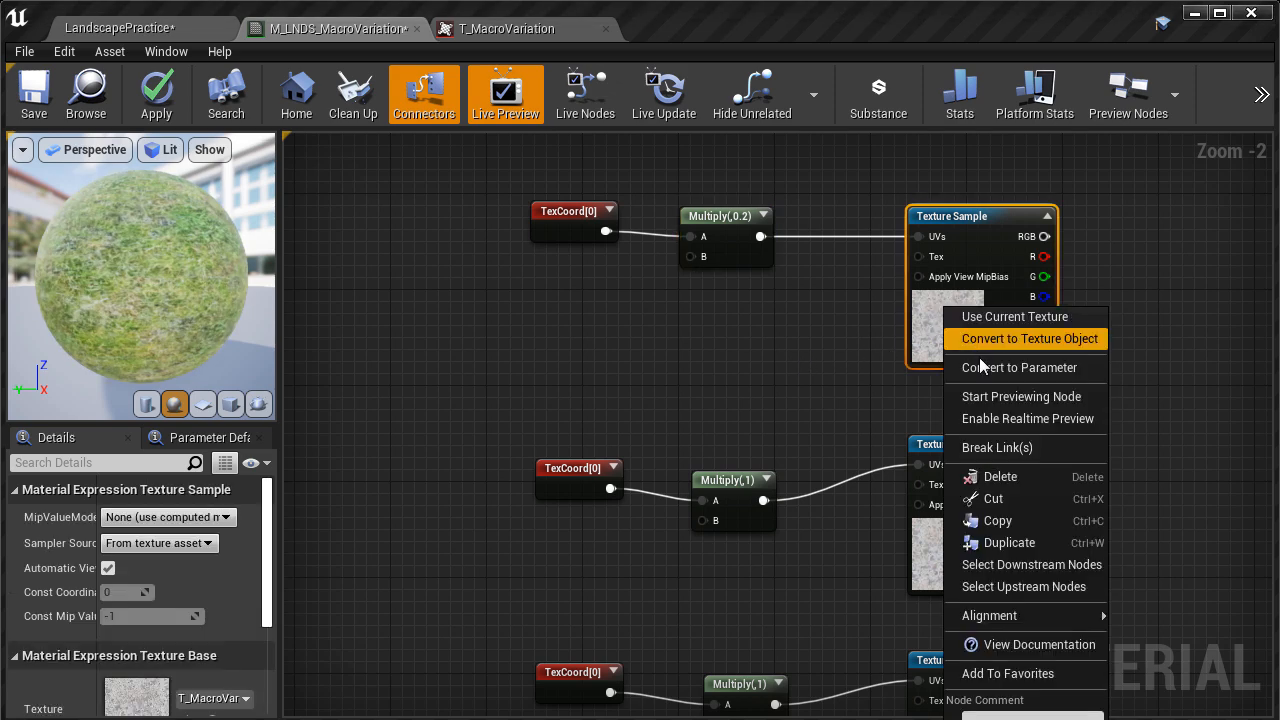
pyautogui.click(1021, 396)
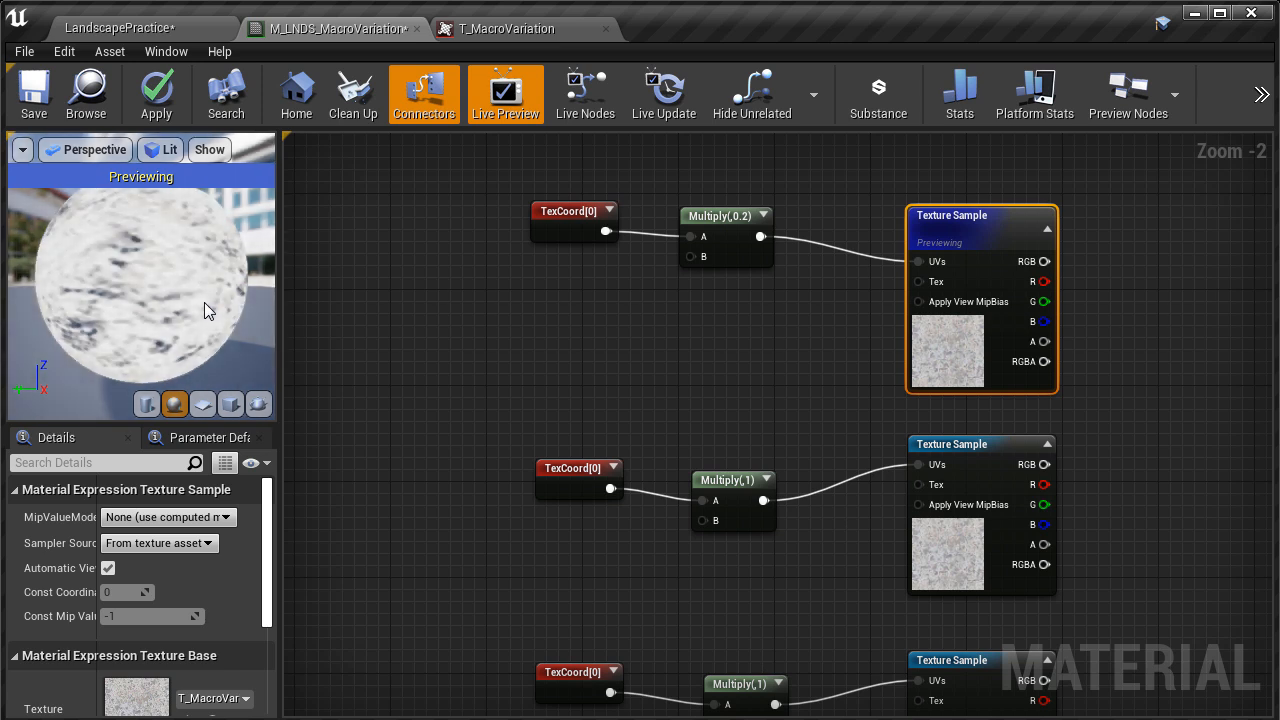
pyautogui.moveTo(138, 296); pyautogui.dragTo(212, 308)
# Compare the previewed tiling by setting the top Multiply's Const B to 1 and back to 0.2
pyautogui.moveTo(712, 180); pyautogui.dragTo(756, 270)
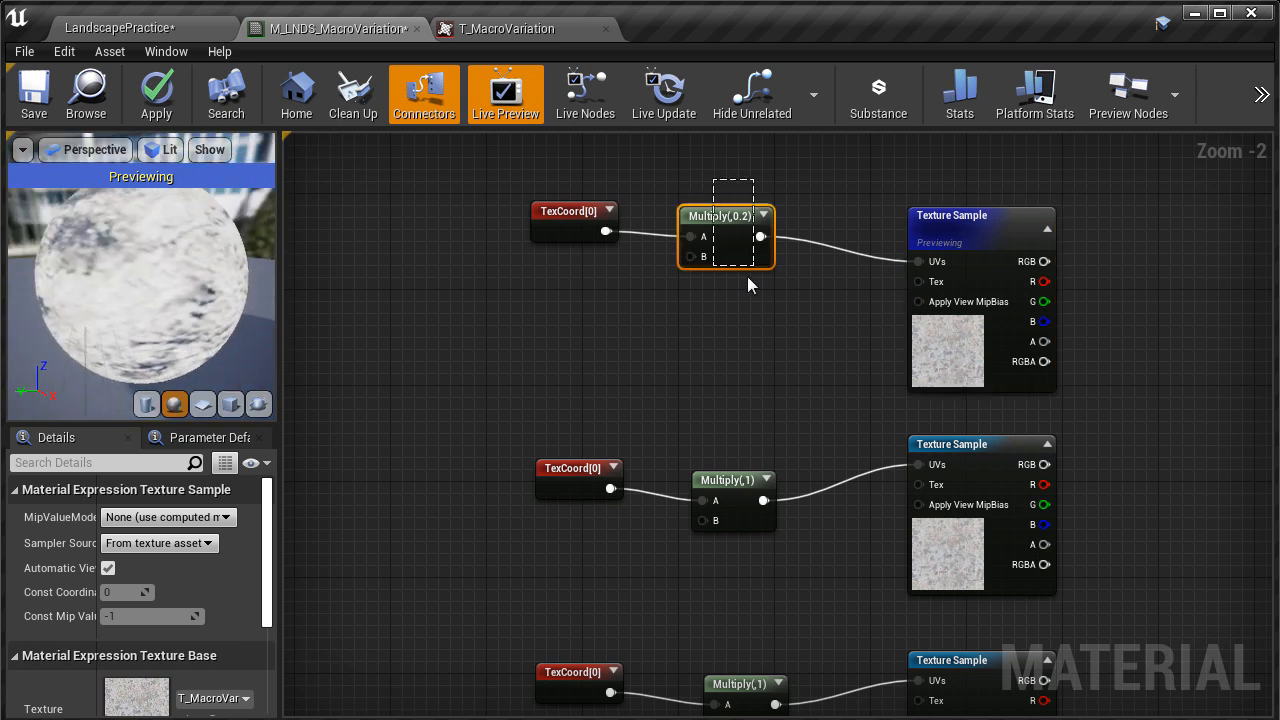
pyautogui.click(138, 540)
pyautogui.write('1')
pyautogui.press('Return')
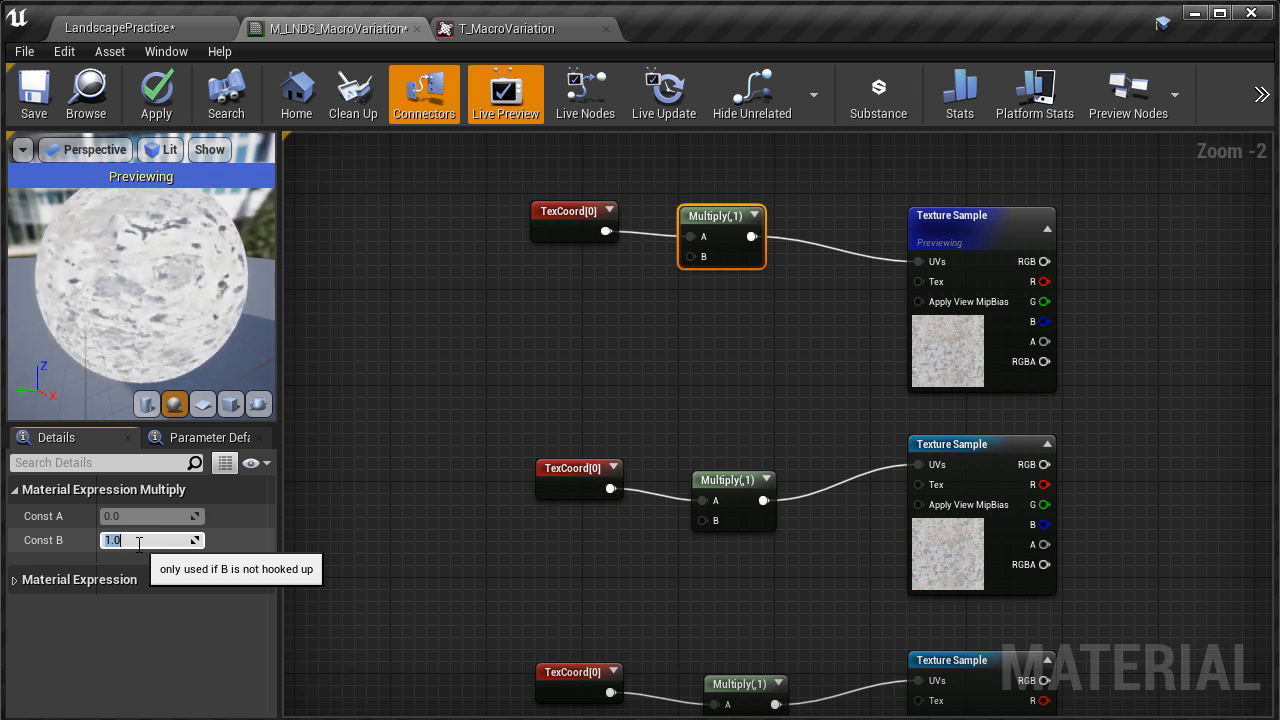
pyautogui.write('0.2')
pyautogui.press('Return')
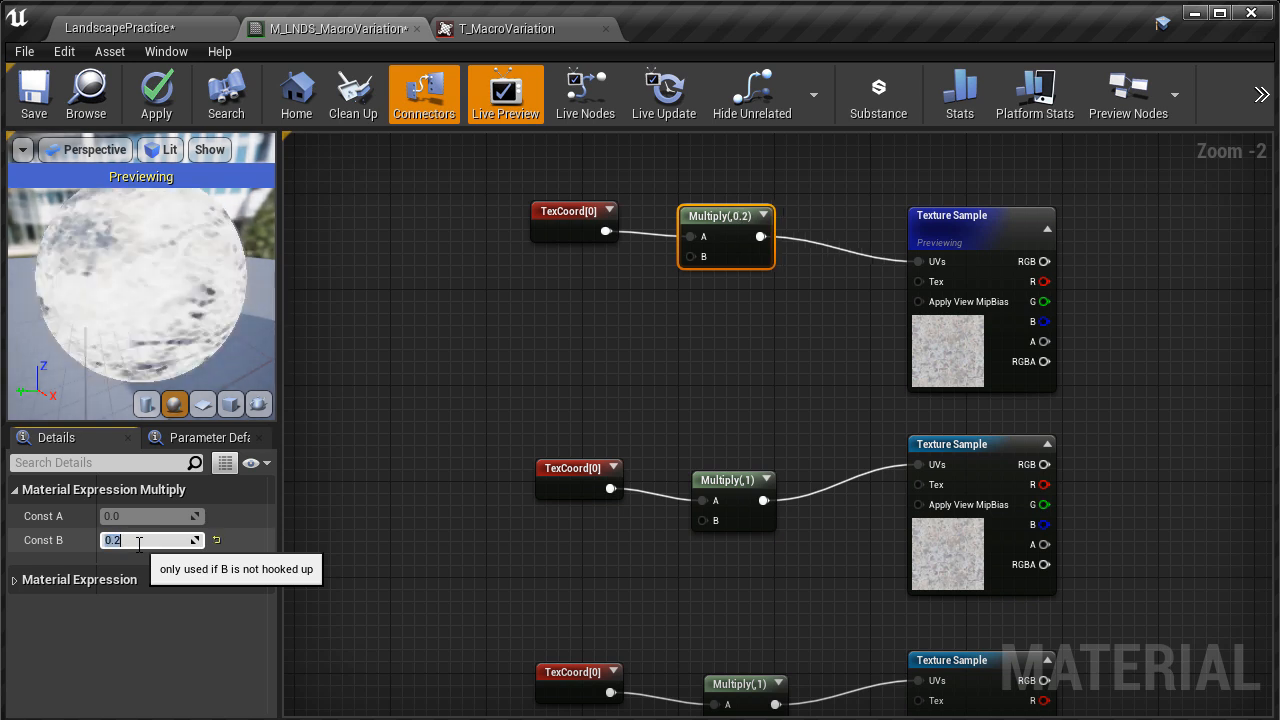
# Preview the middle Texture Sample node and set Const B of its Multiply node to 0.05
pyautogui.moveTo(789, 444); pyautogui.dragTo(763, 378, button='right')
pyautogui.click(936, 432)
pyautogui.rightClick(936, 447)
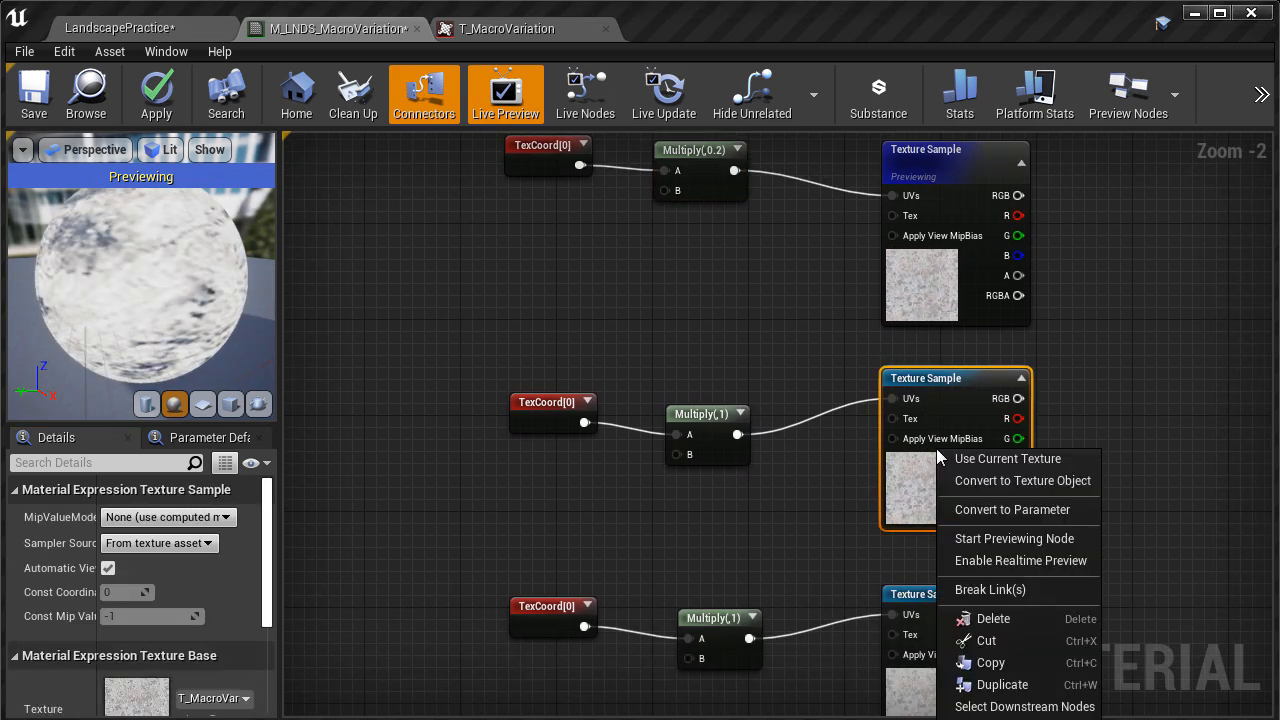
pyautogui.click(975, 538)
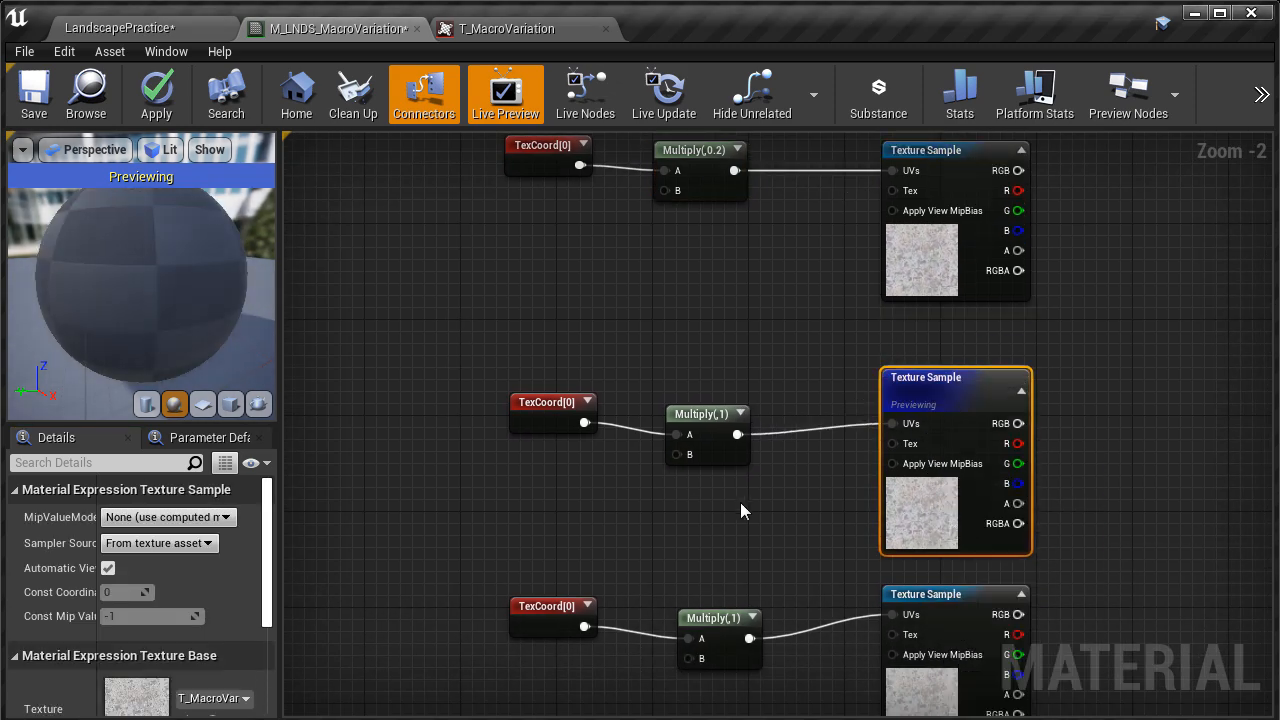
pyautogui.click(706, 436)
pyautogui.click(148, 541)
pyautogui.write('.05')
pyautogui.press('Return')
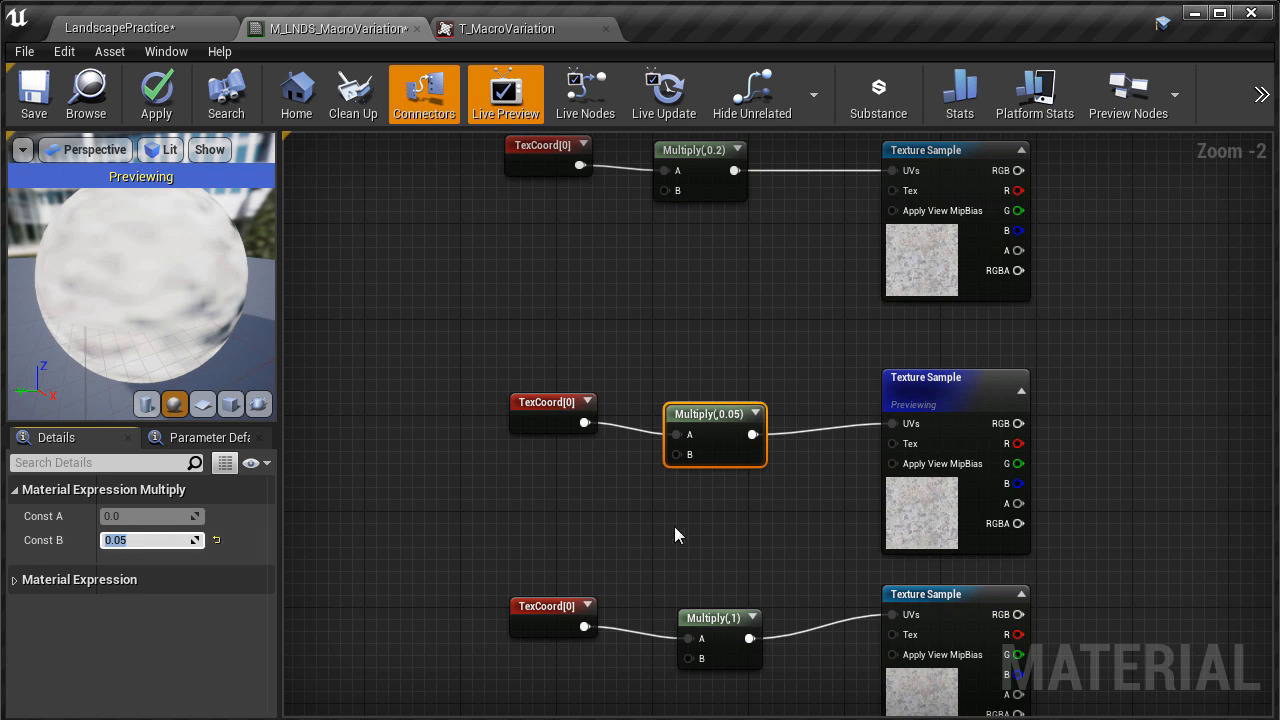
# Set Const B of the bottom Multiply node to 0.002 while previewing its Texture Sample, and stop previewing the node
pyautogui.moveTo(630, 547); pyautogui.dragTo(580, 329, button='right')
pyautogui.moveTo(589, 380); pyautogui.dragTo(634, 434)
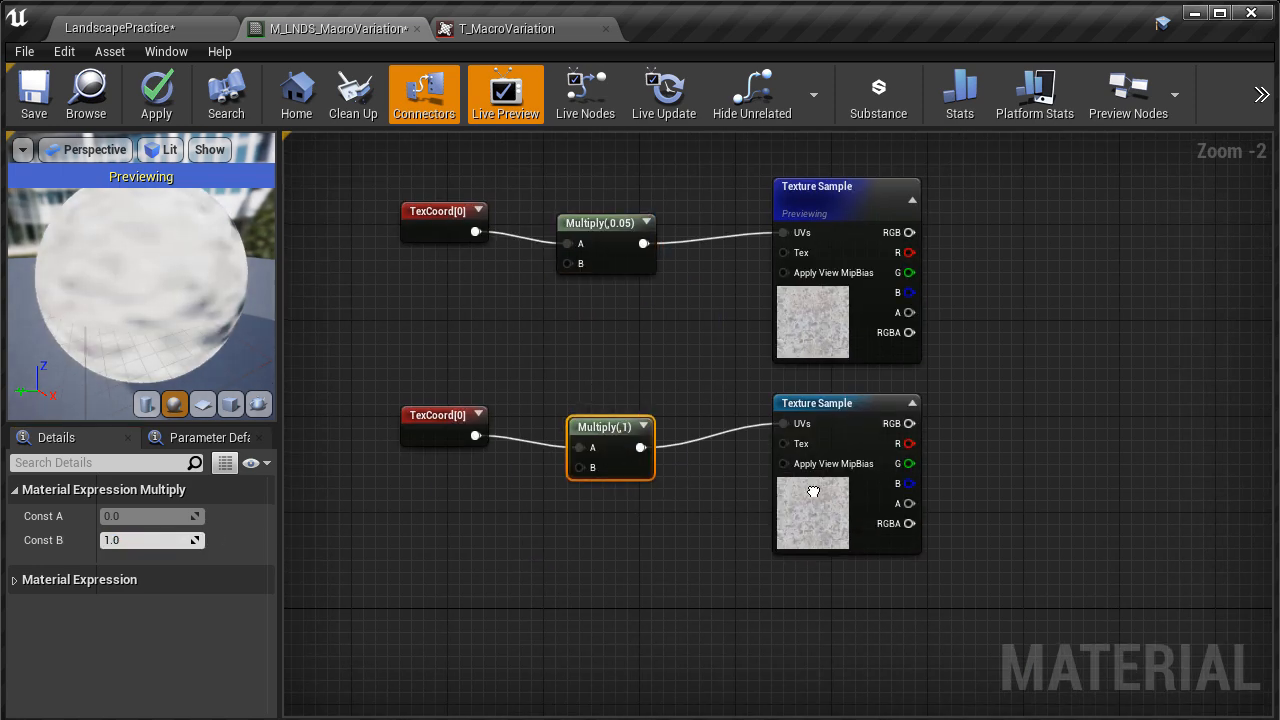
pyautogui.rightClick(815, 491)
pyautogui.click(876, 582)
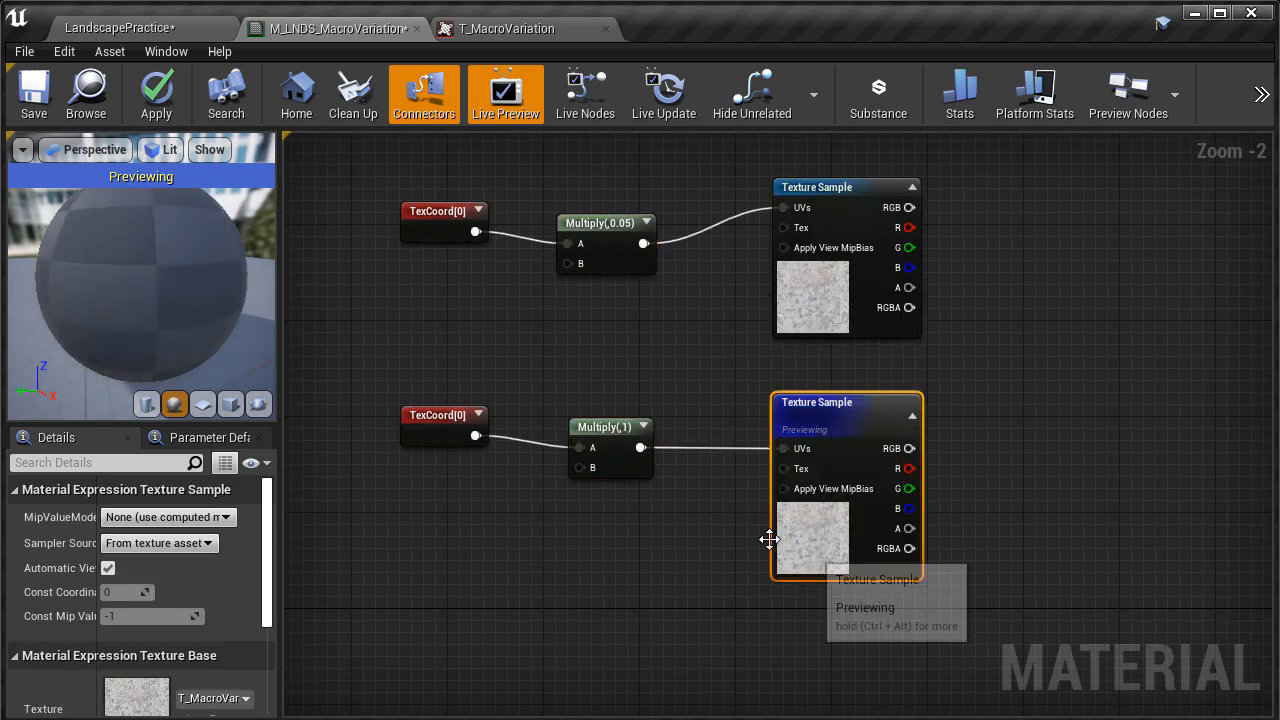
pyautogui.click(610, 450)
pyautogui.click(187, 540)
pyautogui.write('.00')
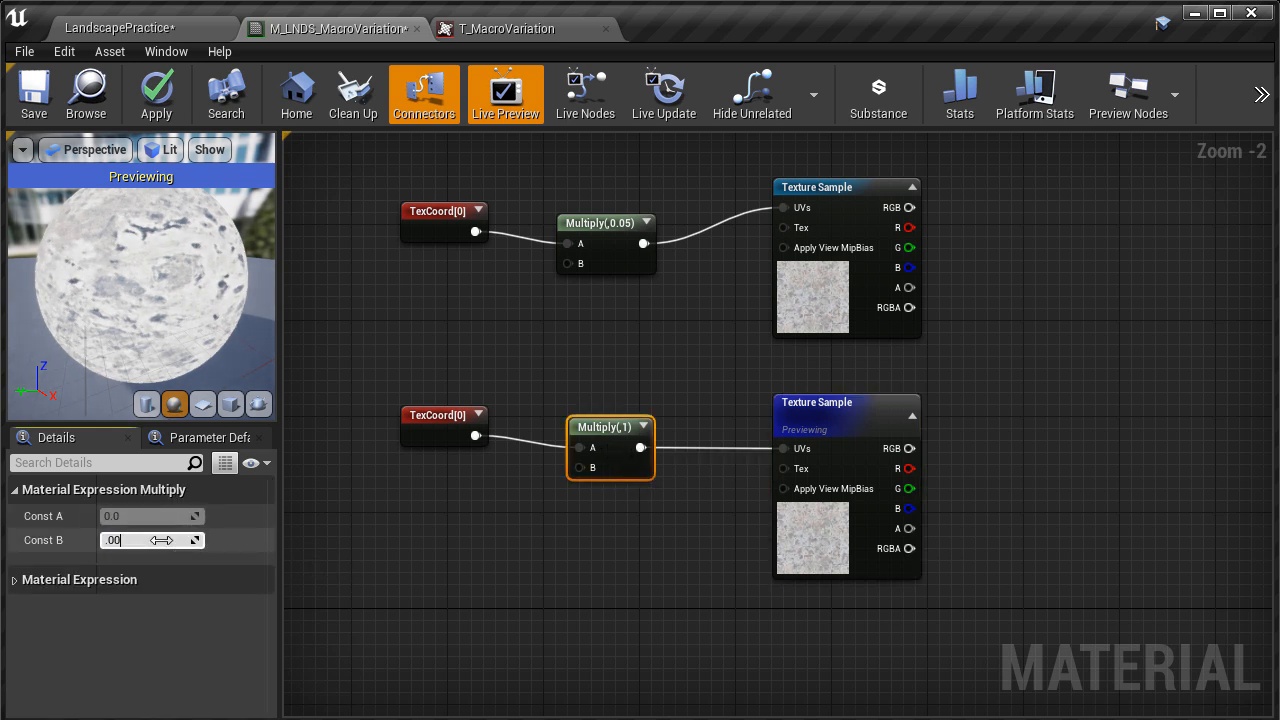
pyautogui.write('2')
pyautogui.press('Return')
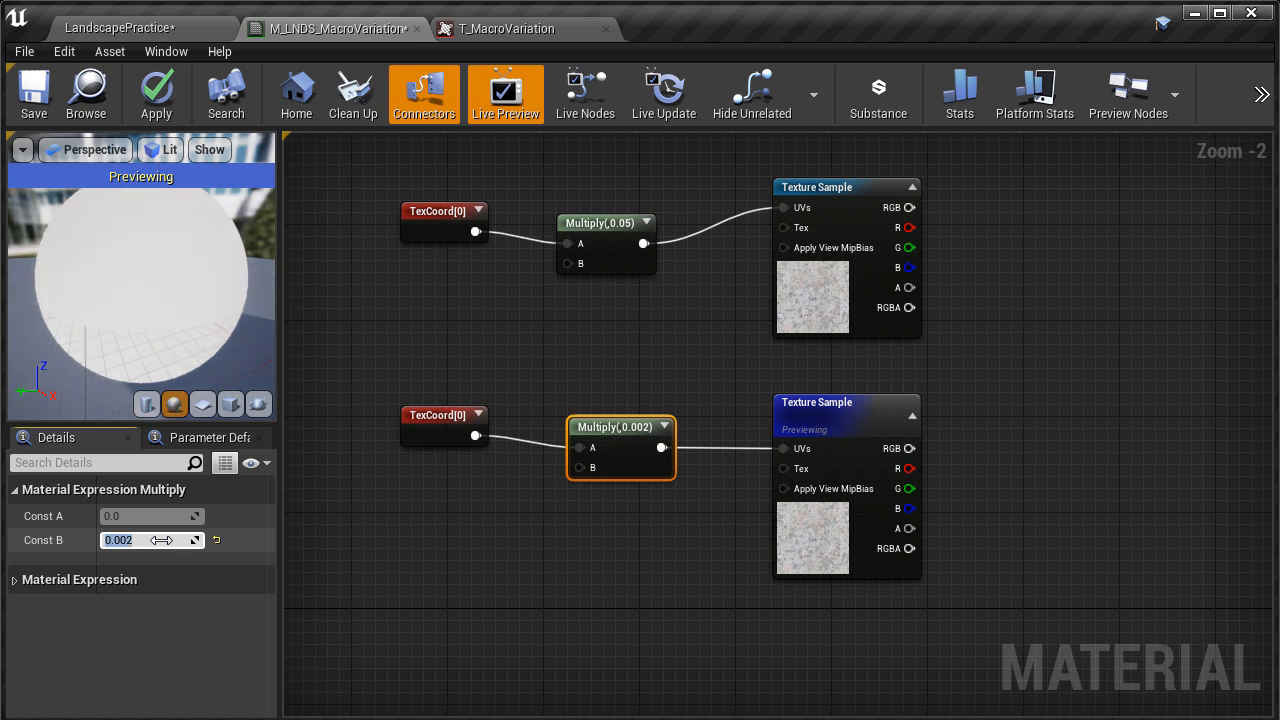
pyautogui.rightClick(815, 517)
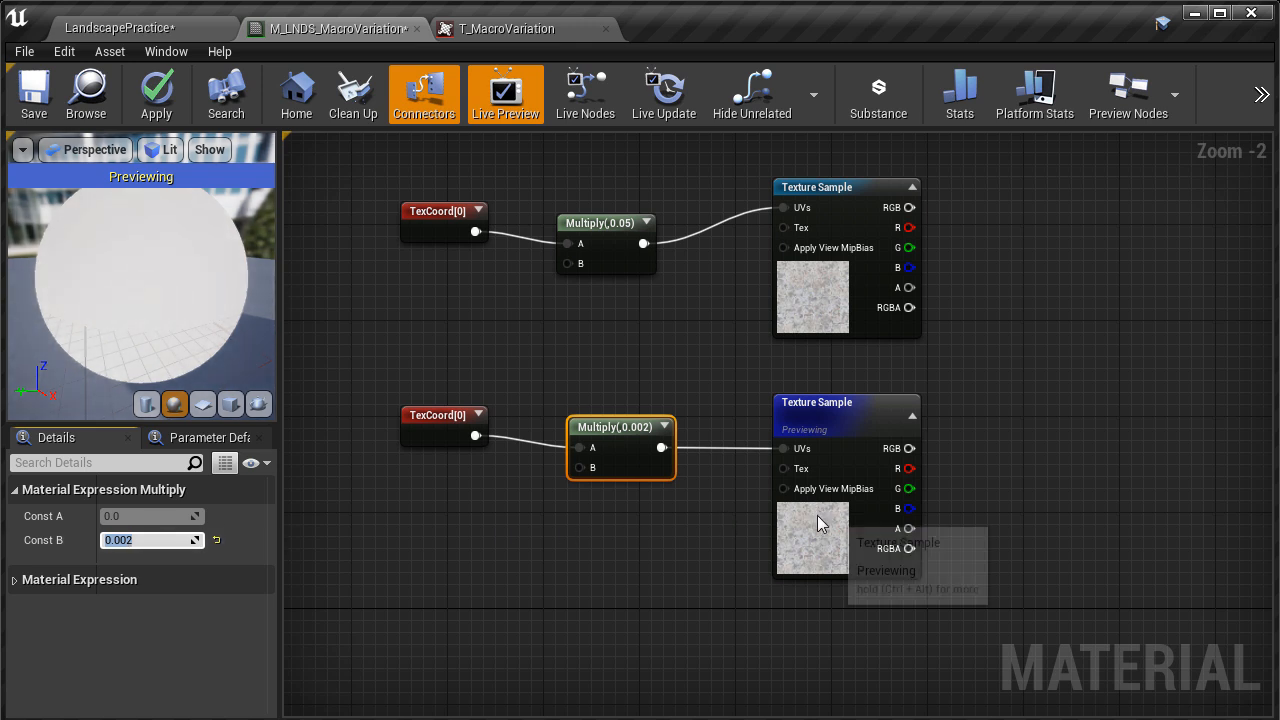
pyautogui.click(877, 605)
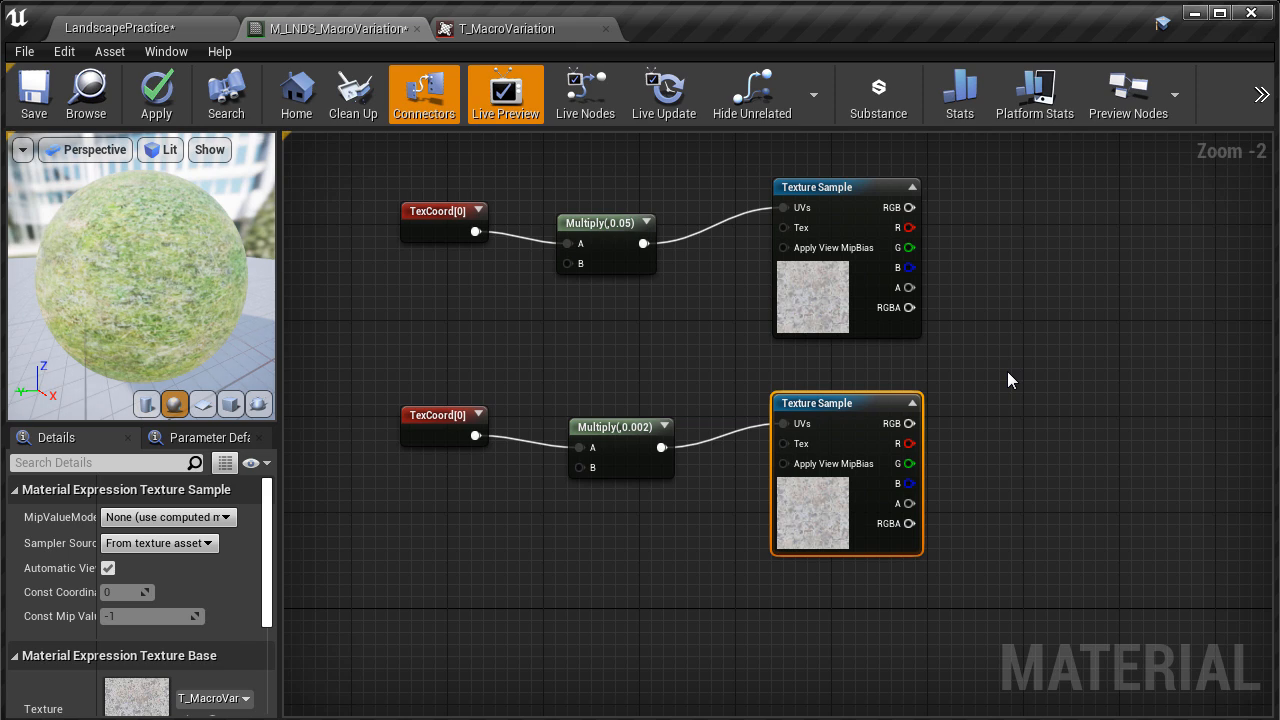
# Try feeding input B of the top Multiply node from a new Constant node, and delete the Constant
pyautogui.moveTo(1007, 371); pyautogui.dragTo(1093, 598, button='right')
pyautogui.moveTo(673, 315); pyautogui.dragTo(573, 355)
pyautogui.write('constant')
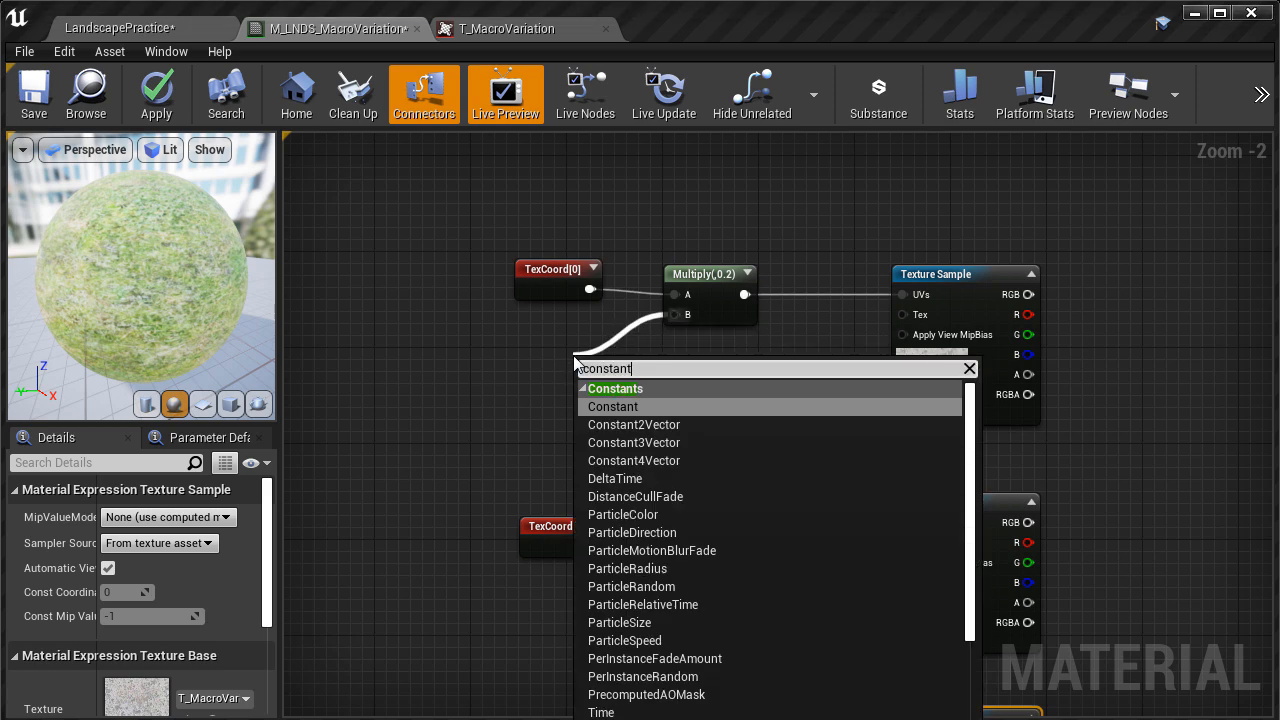
pyautogui.click(614, 406)
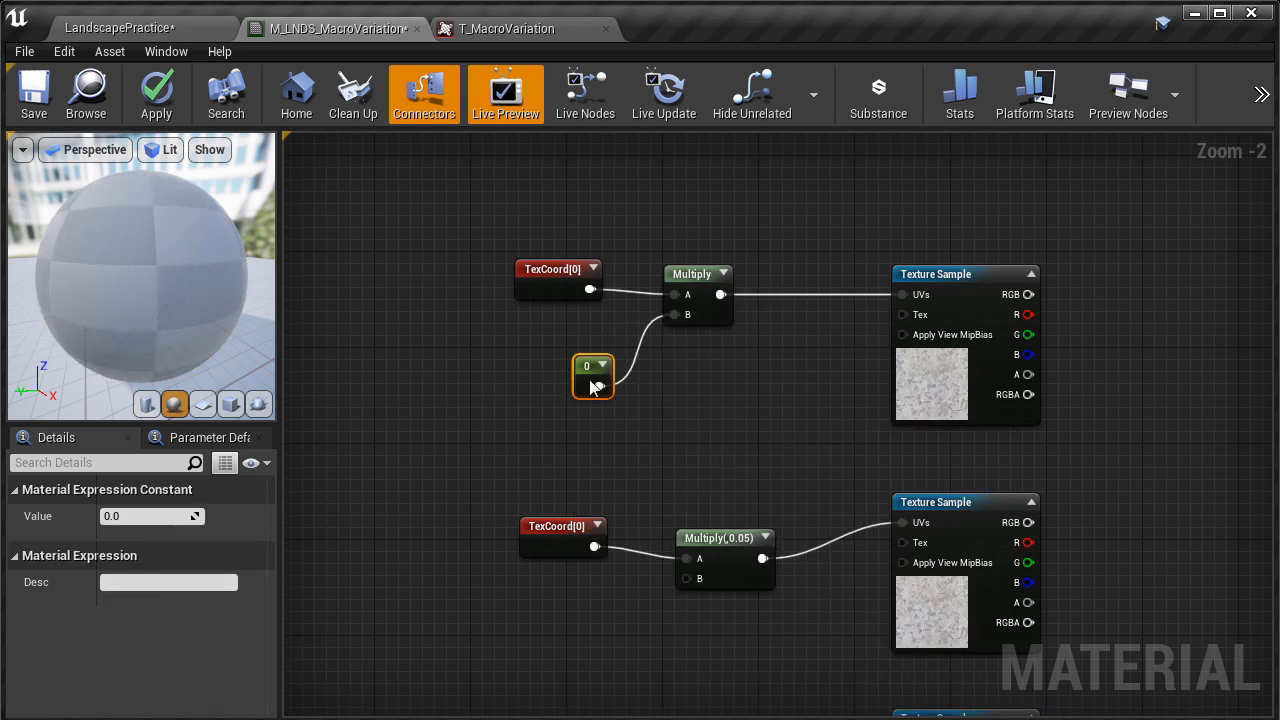
pyautogui.moveTo(587, 375); pyautogui.dragTo(545, 367)
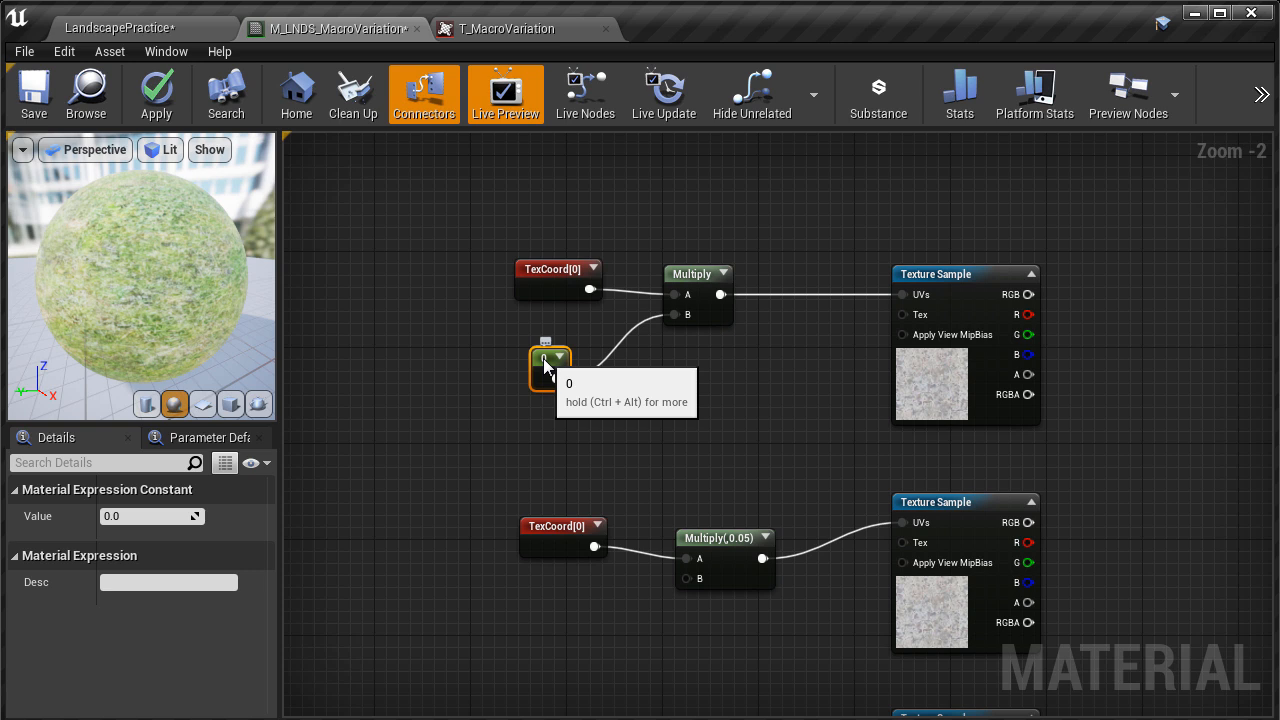
pyautogui.press('Delete')
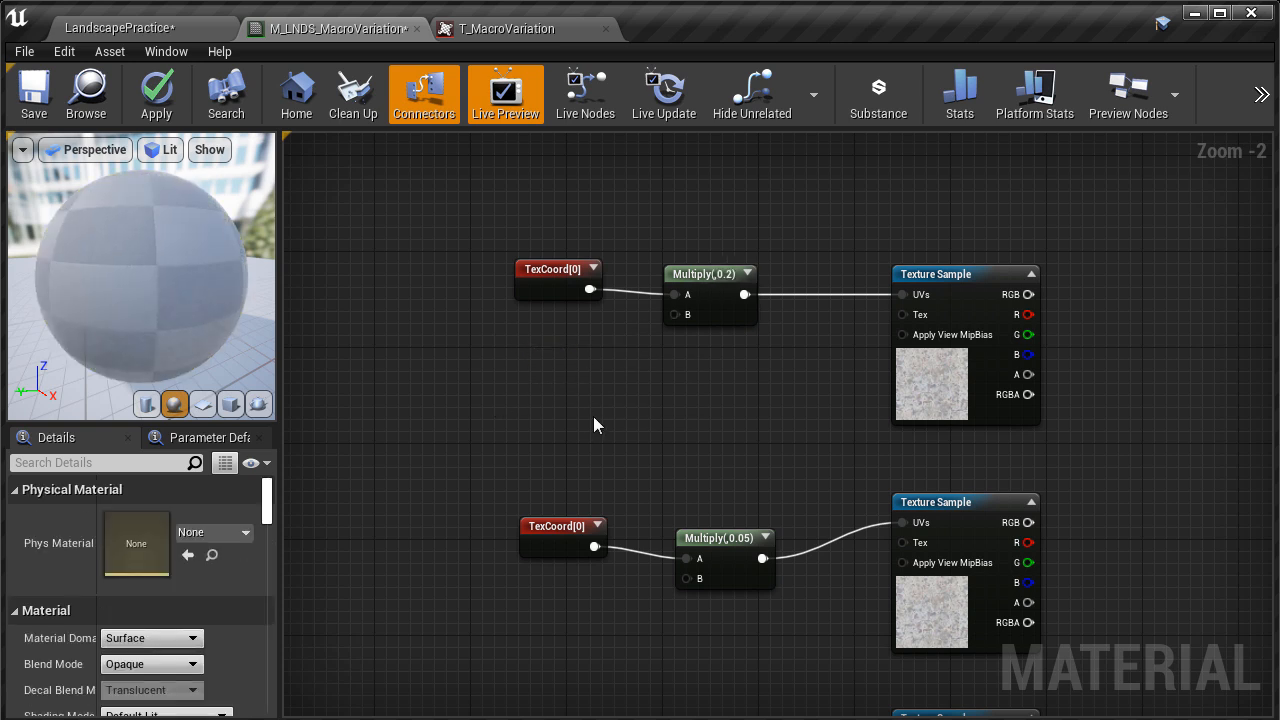
# Place three Add nodes in the graph, one beside each of the three macro variation Texture Sample nodes
pyautogui.moveTo(767, 414); pyautogui.dragTo(387, 280, button='right')
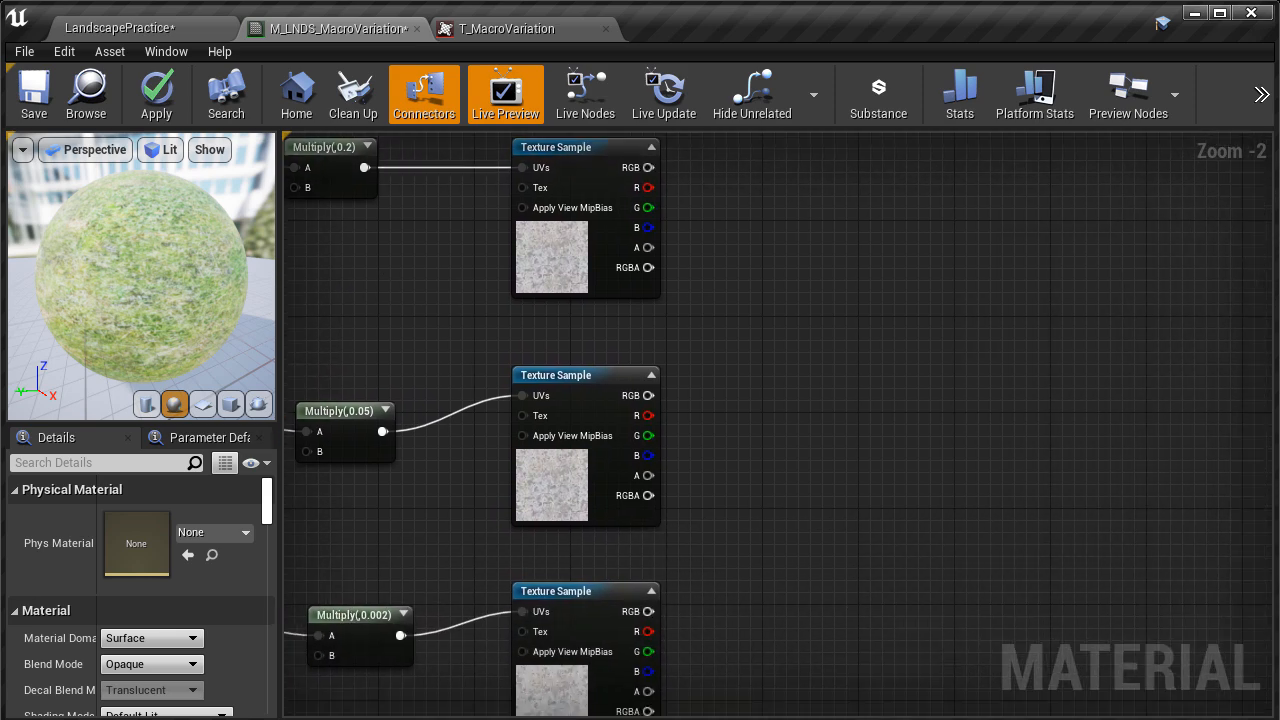
pyautogui.rightClick(760, 206)
pyautogui.write('add')
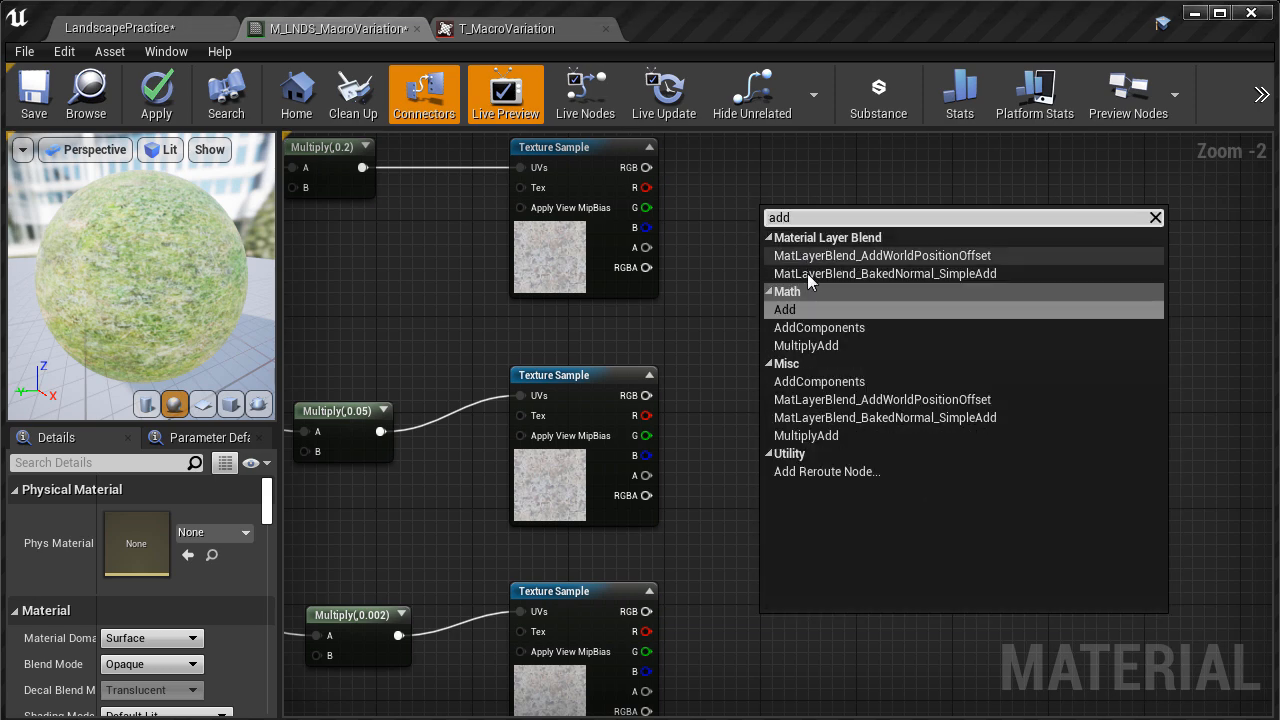
pyautogui.click(794, 312)
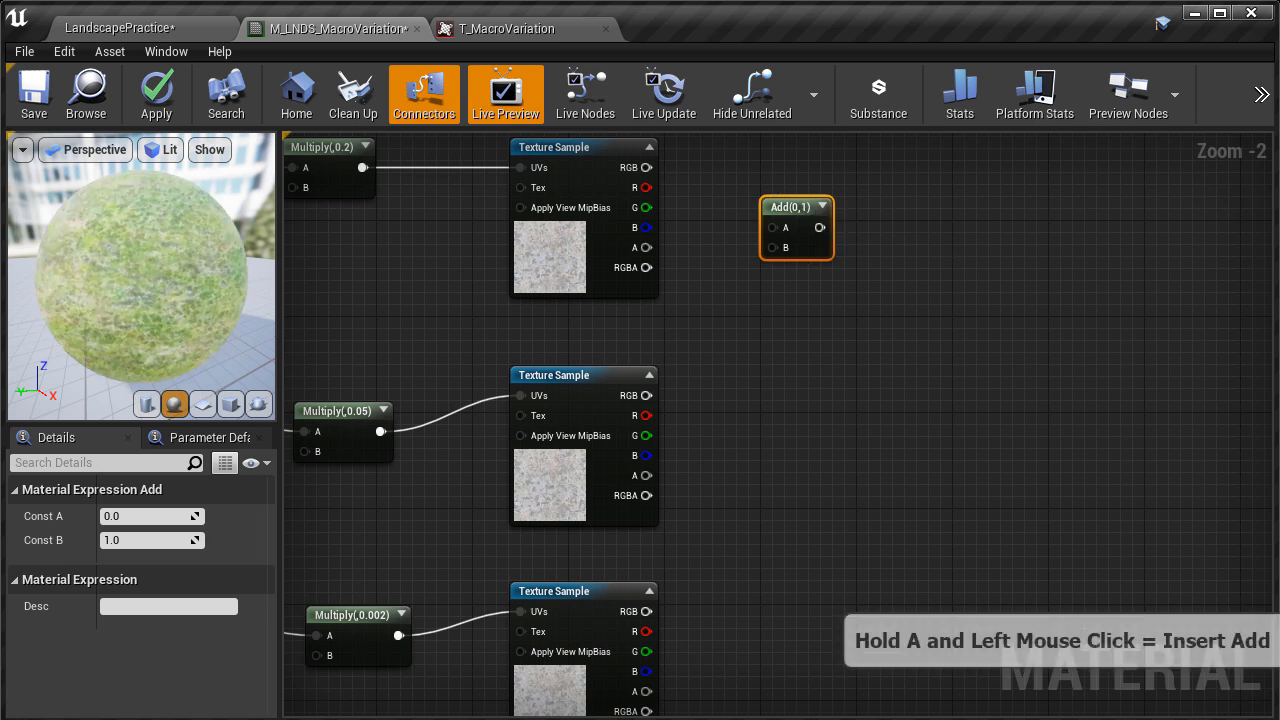
pyautogui.moveTo(799, 385); pyautogui.dragTo(795, 342, button='right')
pyautogui.click(805, 416)
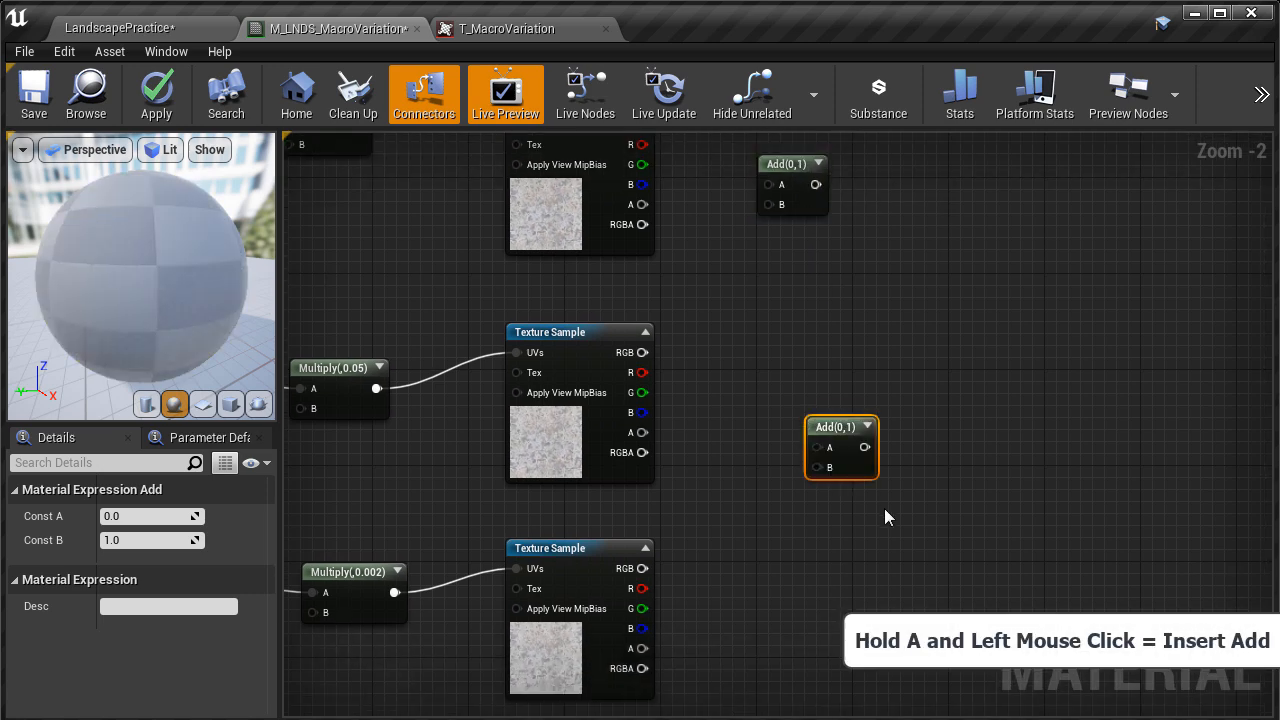
pyautogui.rightClick(894, 510)
pyautogui.moveTo(840, 428); pyautogui.dragTo(803, 394)
pyautogui.moveTo(883, 531); pyautogui.dragTo(953, 628, button='right')
pyautogui.click(797, 495)
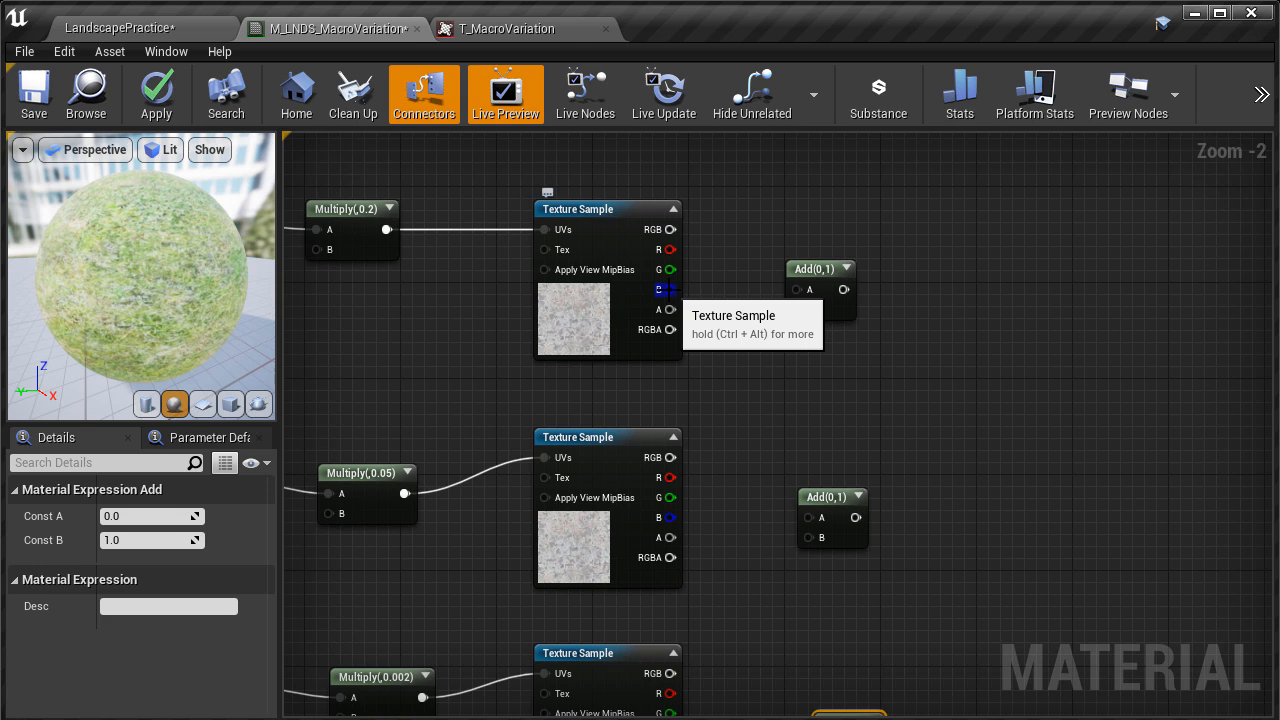
# Inspect only the red channel of the T_MacroVariation texture, and return to the M_LNDS_MacroVariation material
pyautogui.click(518, 32)
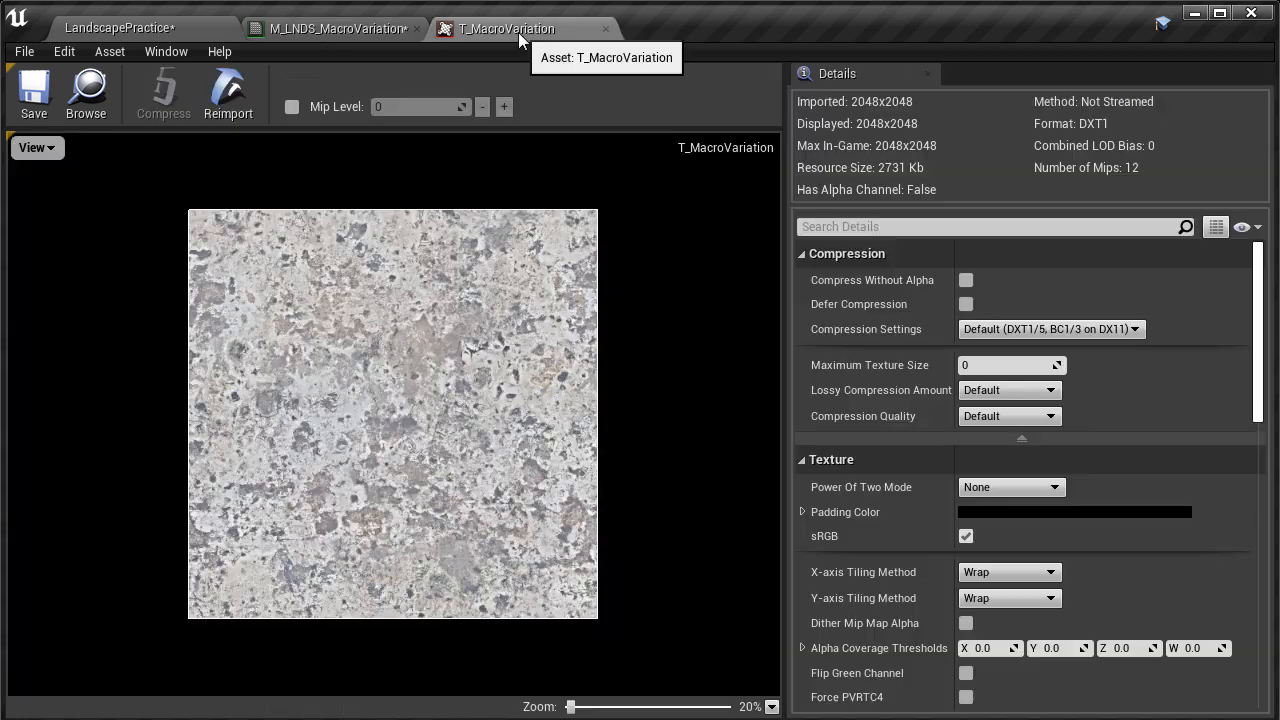
pyautogui.click(50, 148)
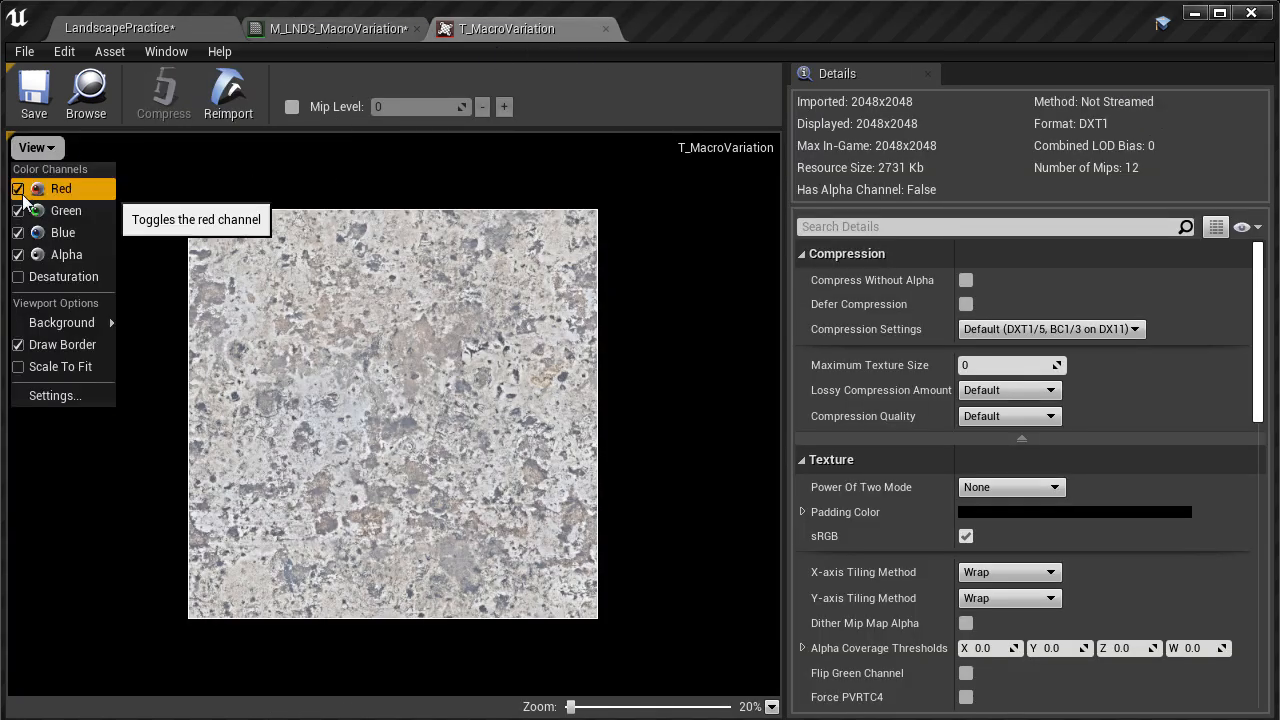
pyautogui.click(18, 190)
pyautogui.click(18, 211)
pyautogui.click(18, 233)
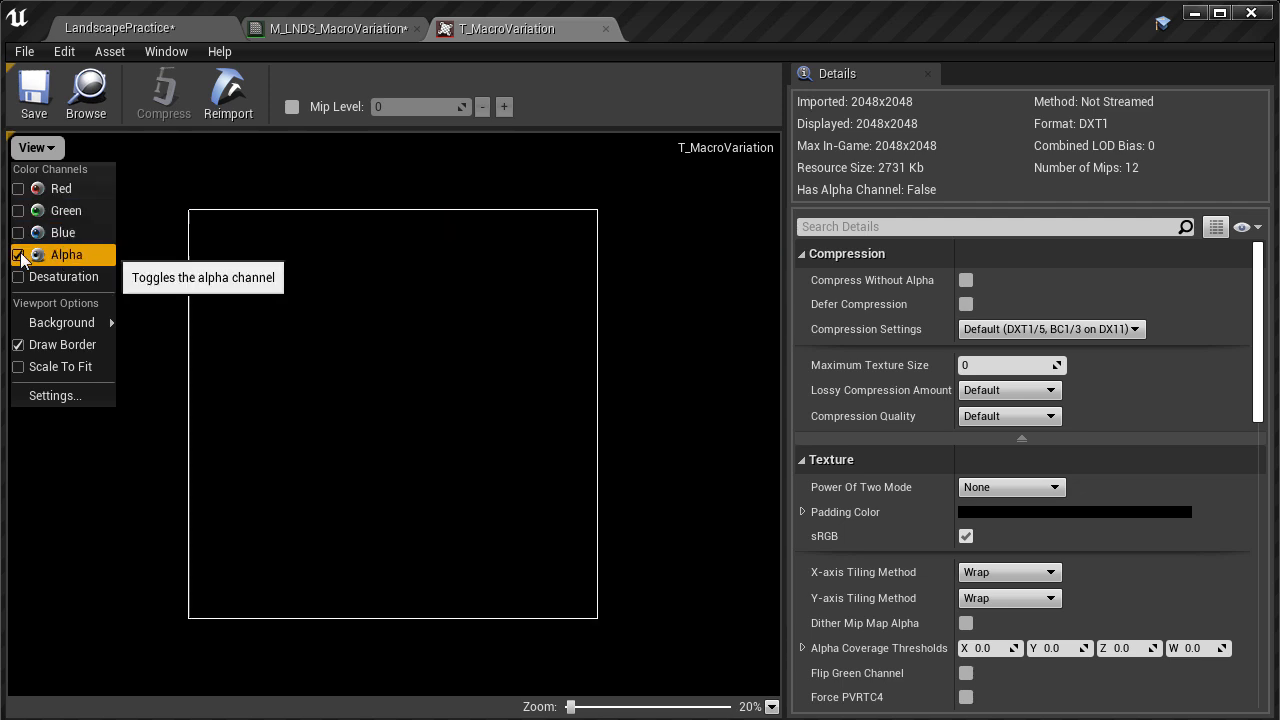
pyautogui.click(18, 254)
pyautogui.click(18, 189)
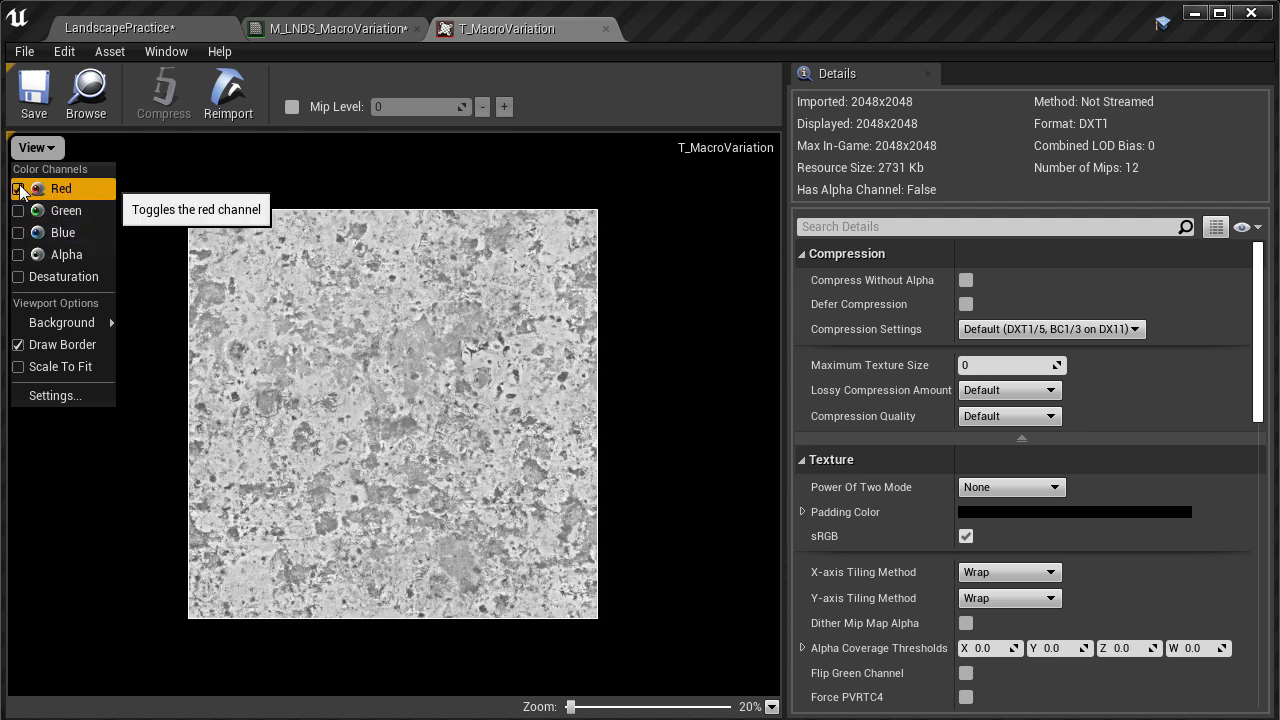
pyautogui.click(335, 28)
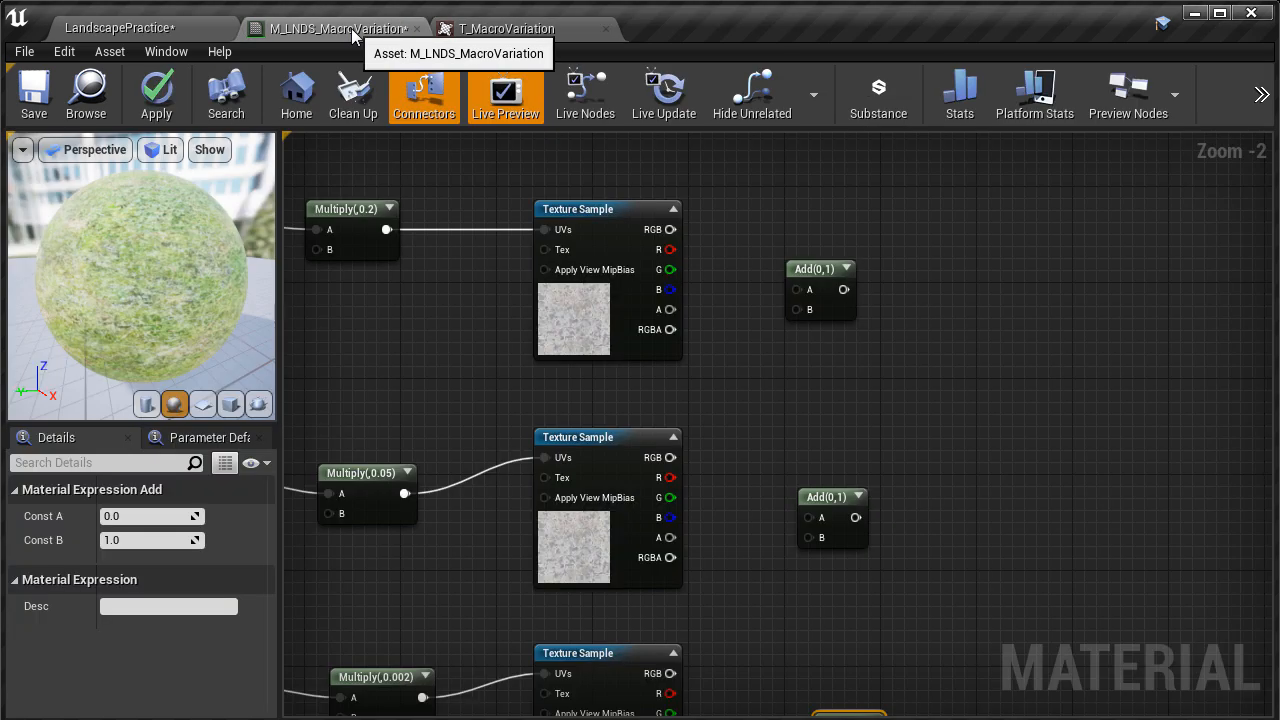
# Connect the R output of each of the three macro variation Texture Samples to input A of its neighbouring Add node
pyautogui.moveTo(670, 250); pyautogui.dragTo(800, 291)
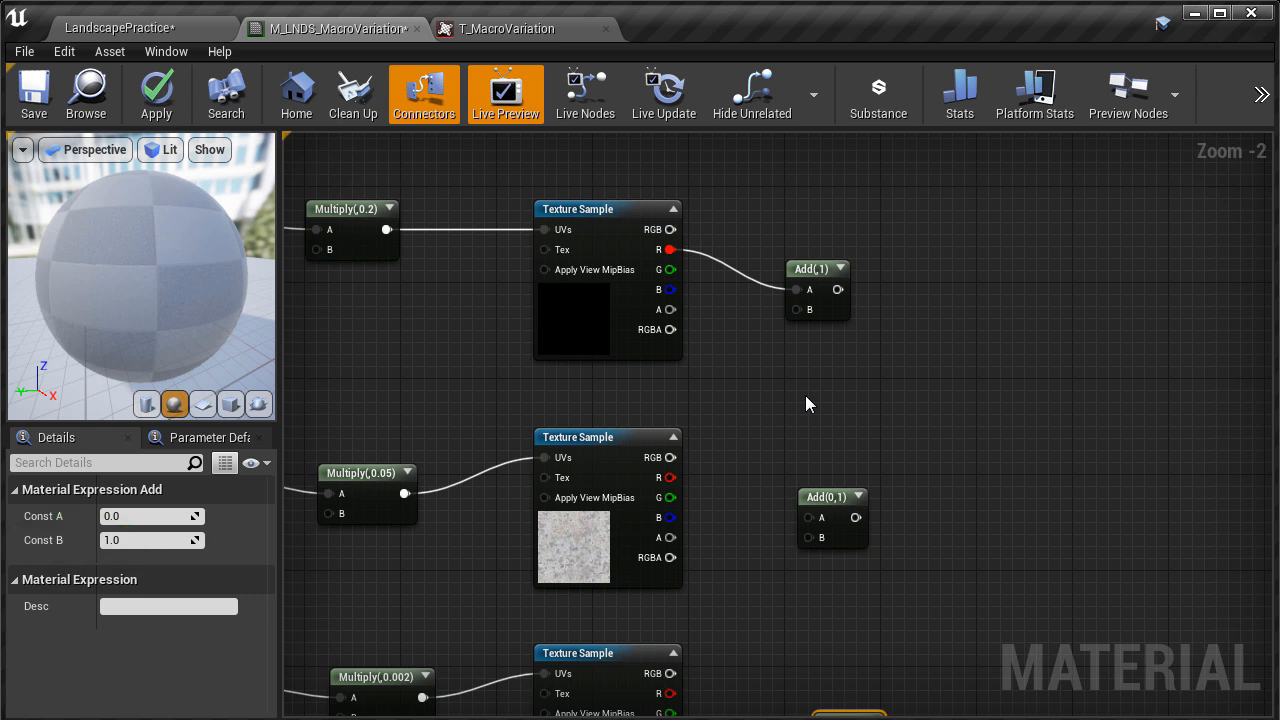
pyautogui.moveTo(806, 397); pyautogui.dragTo(783, 256, button='right')
pyautogui.moveTo(647, 336); pyautogui.dragTo(787, 380)
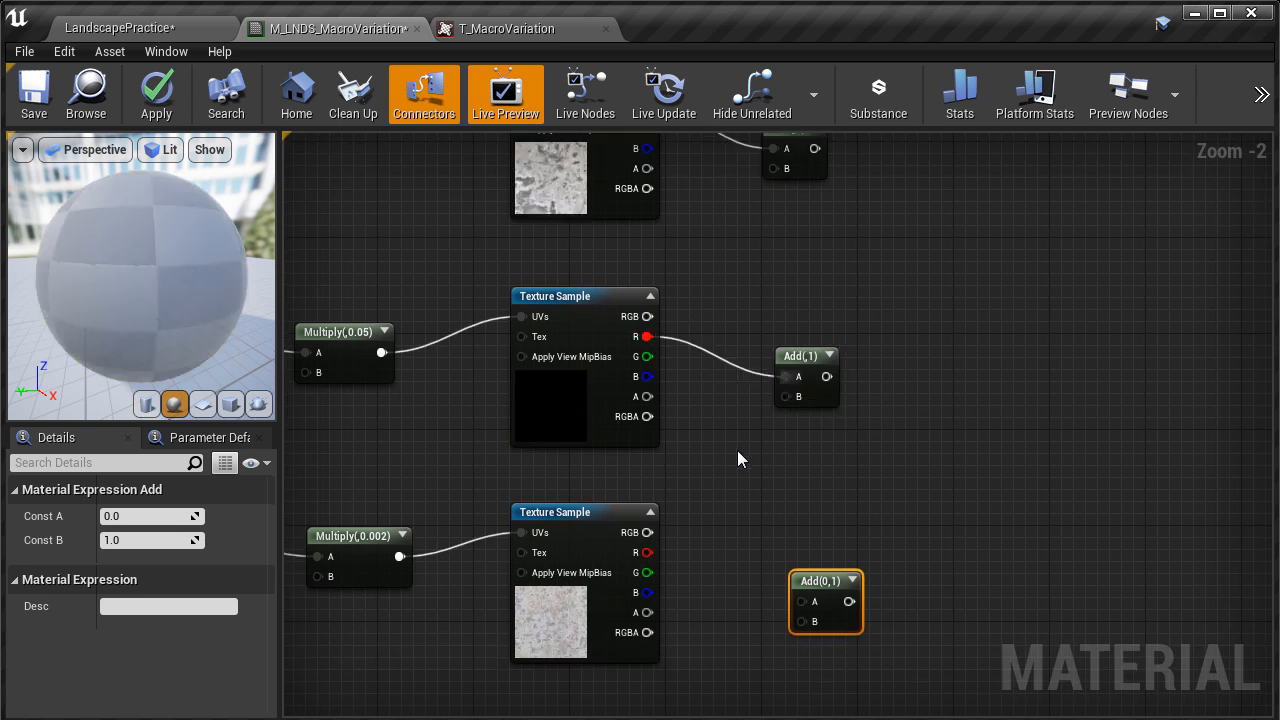
pyautogui.moveTo(737, 450); pyautogui.dragTo(622, 420, button='right')
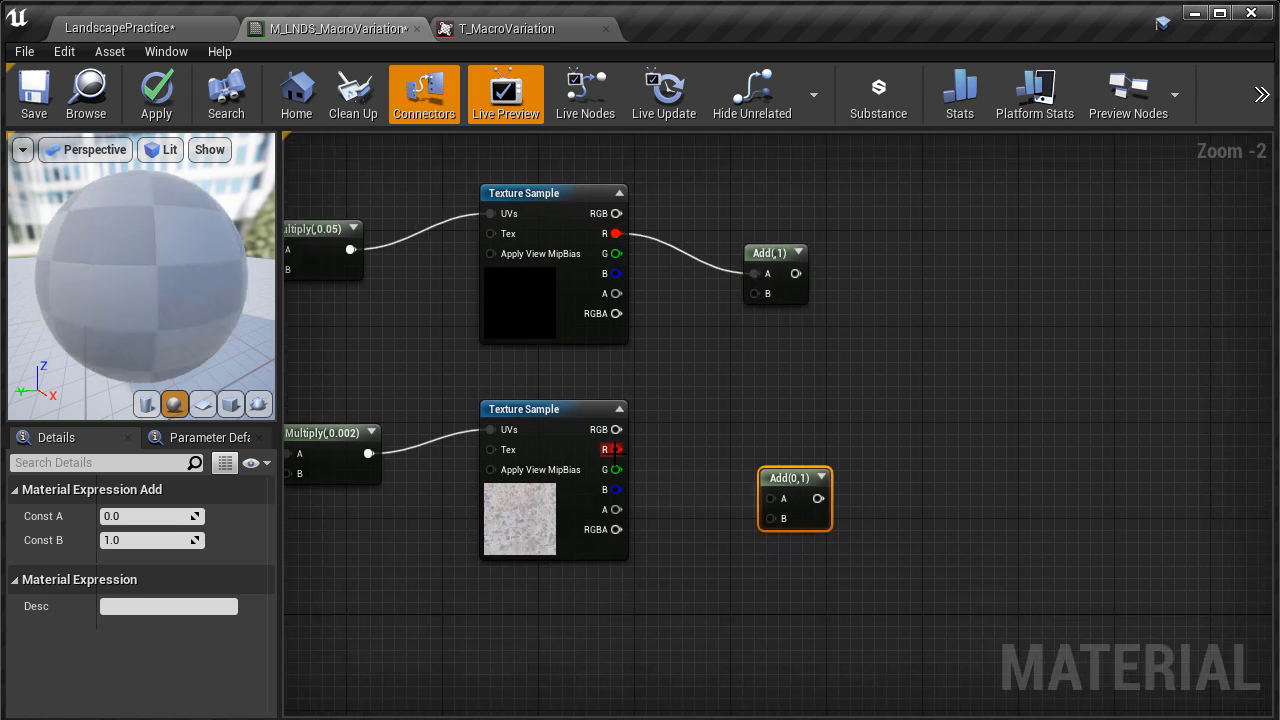
pyautogui.moveTo(616, 449); pyautogui.dragTo(768, 500)
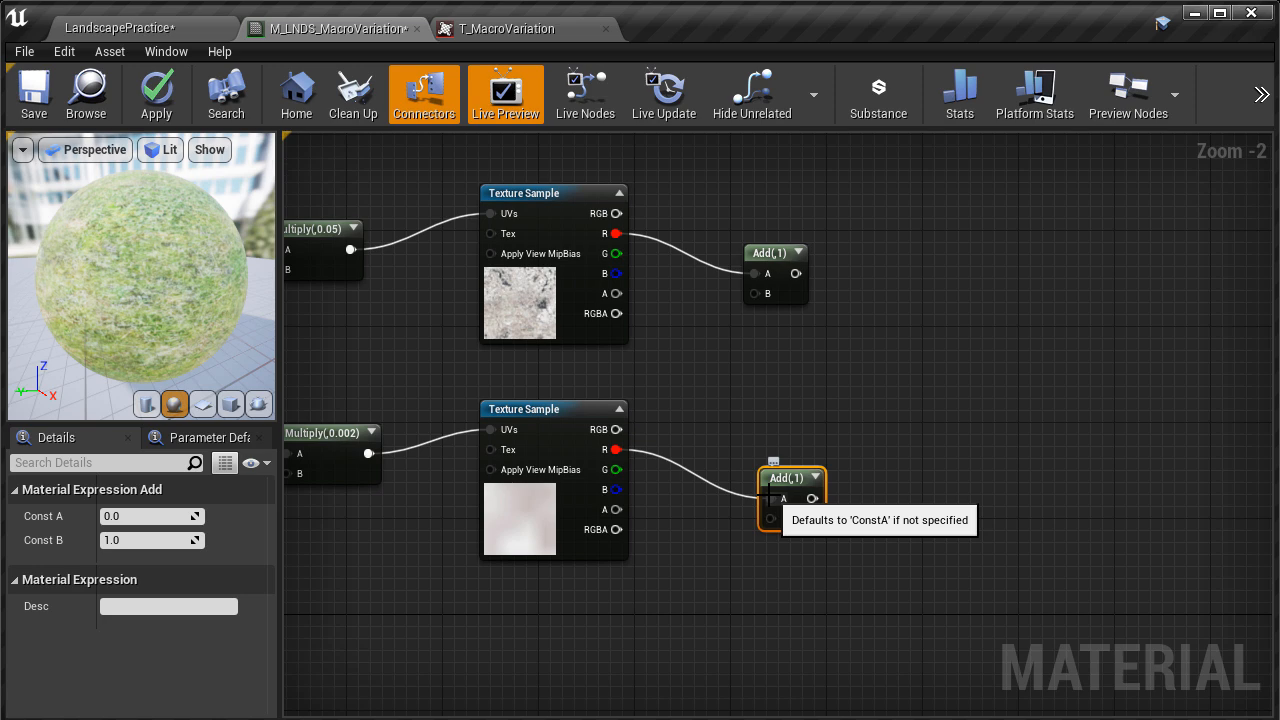
# Add two Multiply nodes and feed the middle and bottom Add nodes into inputs A and B of the lower one
pyautogui.moveTo(938, 207); pyautogui.dragTo(868, 382, button='right')
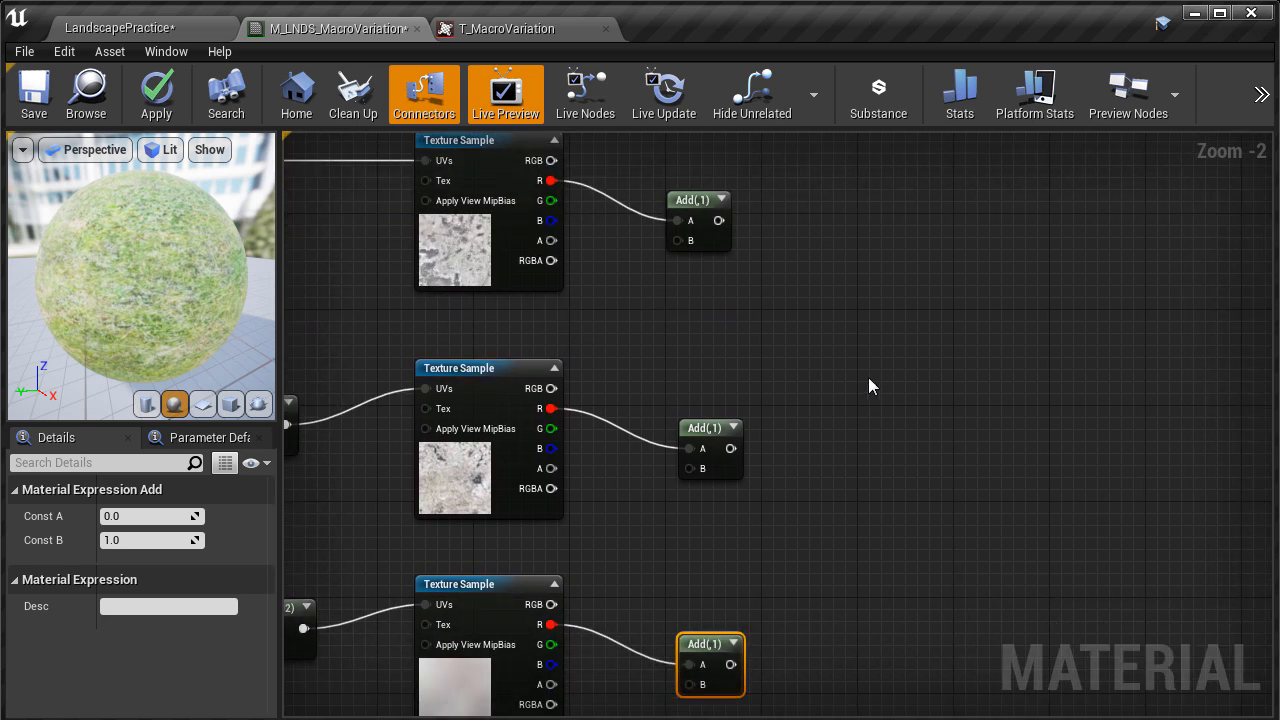
pyautogui.click(866, 278)
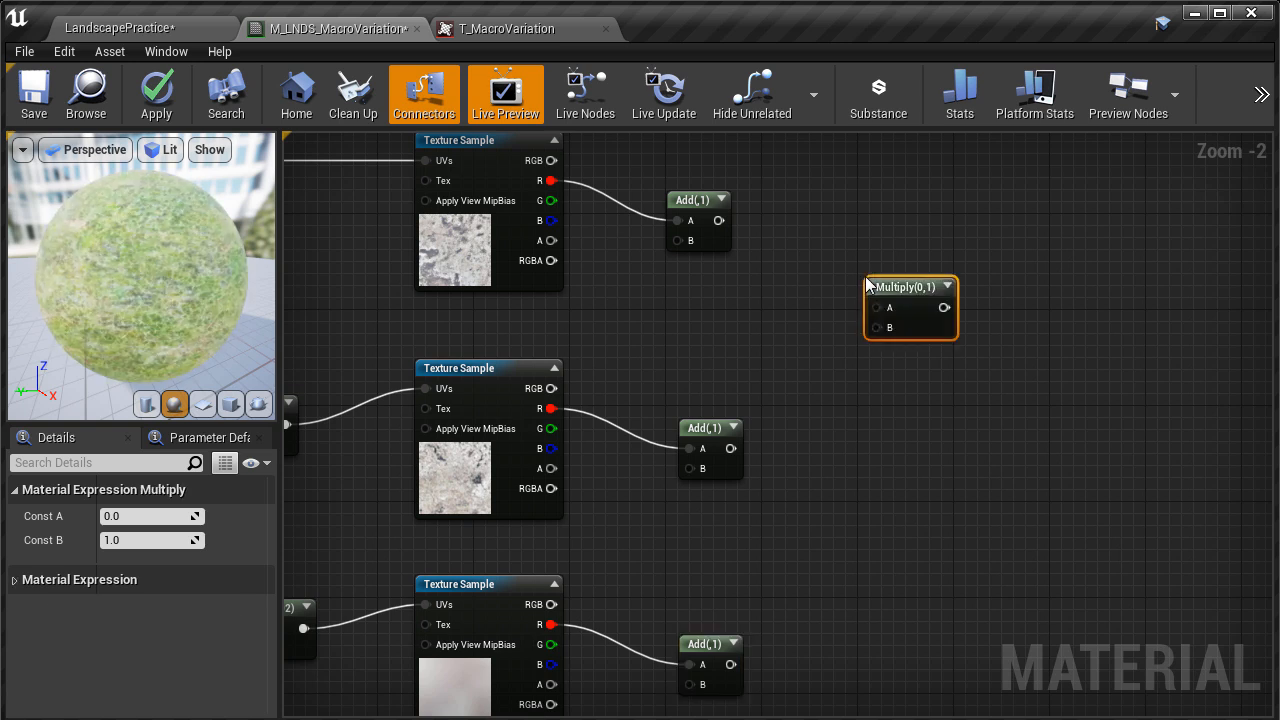
pyautogui.click(881, 517)
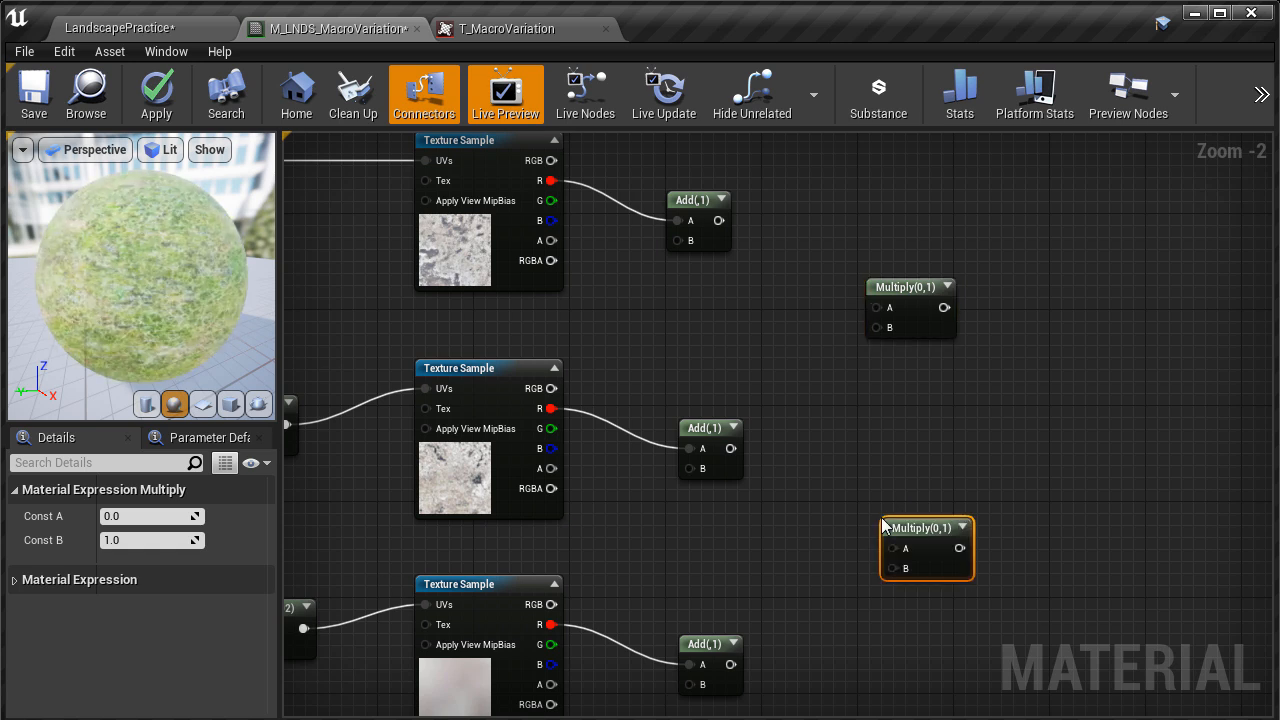
pyautogui.moveTo(931, 530); pyautogui.dragTo(859, 514)
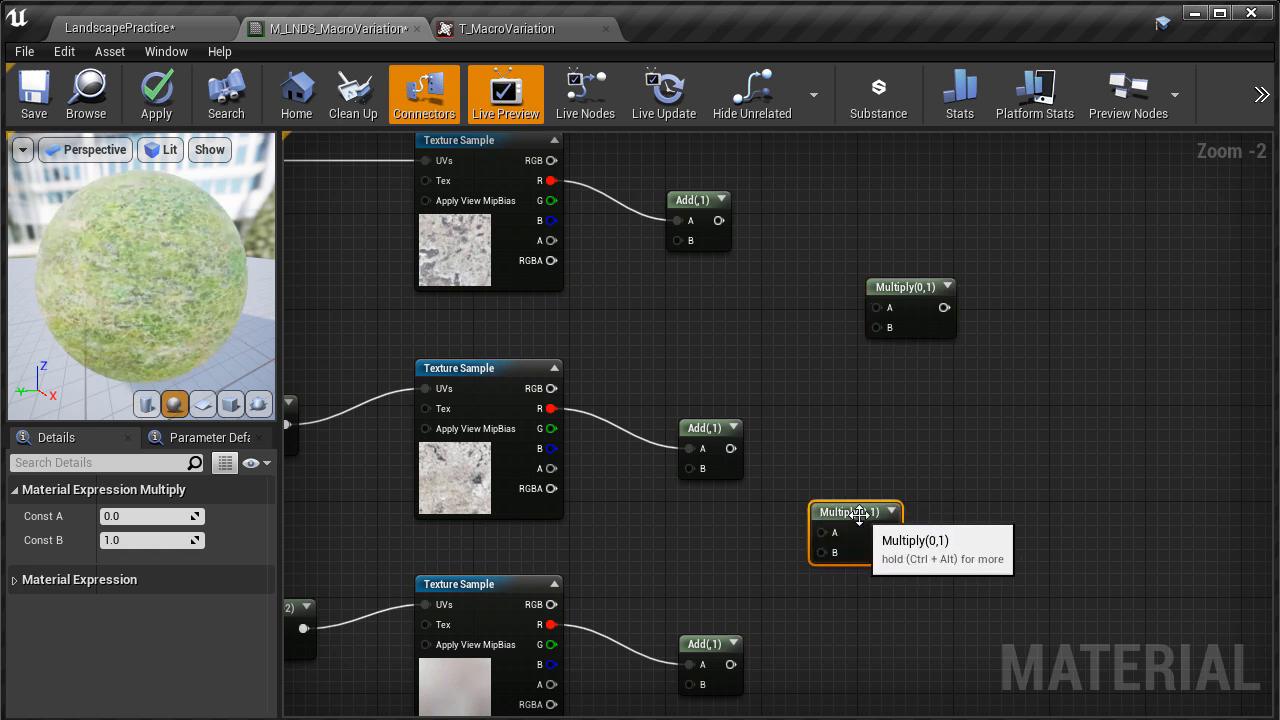
pyautogui.moveTo(731, 448); pyautogui.dragTo(826, 536)
pyautogui.moveTo(787, 605); pyautogui.dragTo(820, 554)
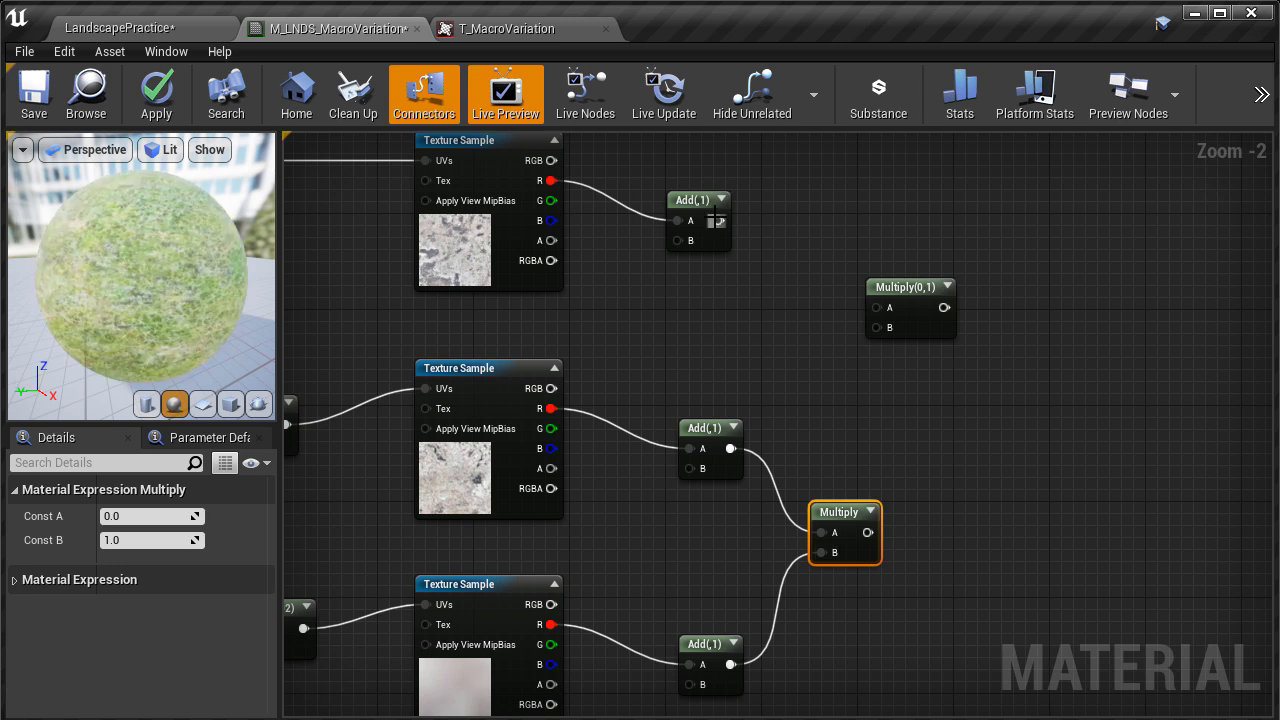
# Feed the top Add node into A and the lower Multiply into B of the upper Multiply node, moving it past the lower one
pyautogui.moveTo(718, 220); pyautogui.dragTo(881, 313)
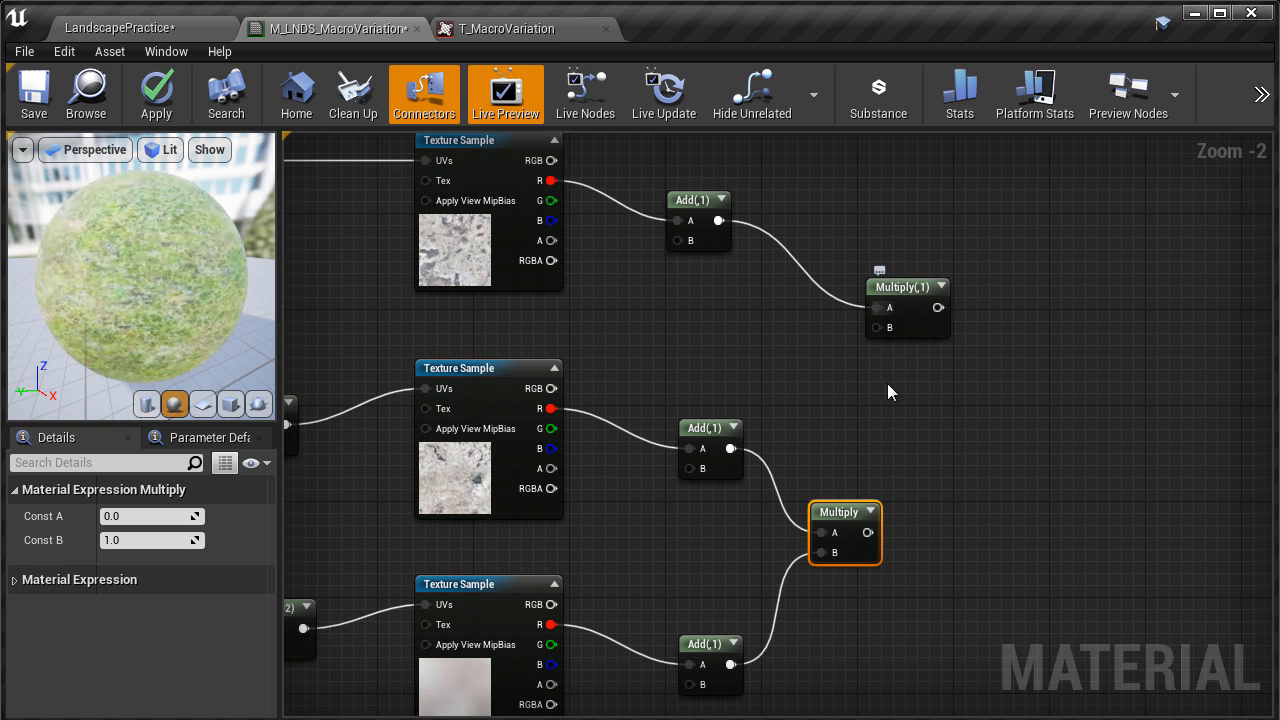
pyautogui.moveTo(868, 532); pyautogui.dragTo(967, 407)
pyautogui.click(903, 316)
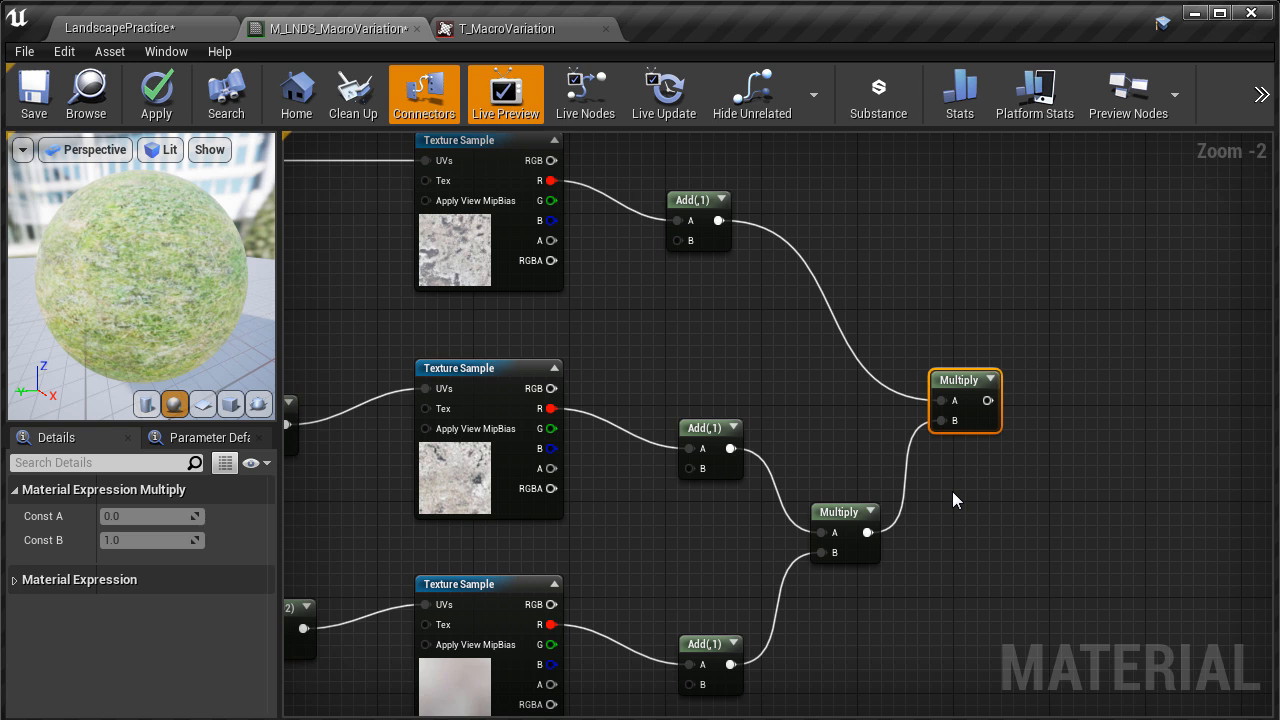
# Move the grass Texture Sample node close to the macro variation chain, just below the last Multiply node
pyautogui.moveTo(1010, 526); pyautogui.dragTo(892, 460, button='right')
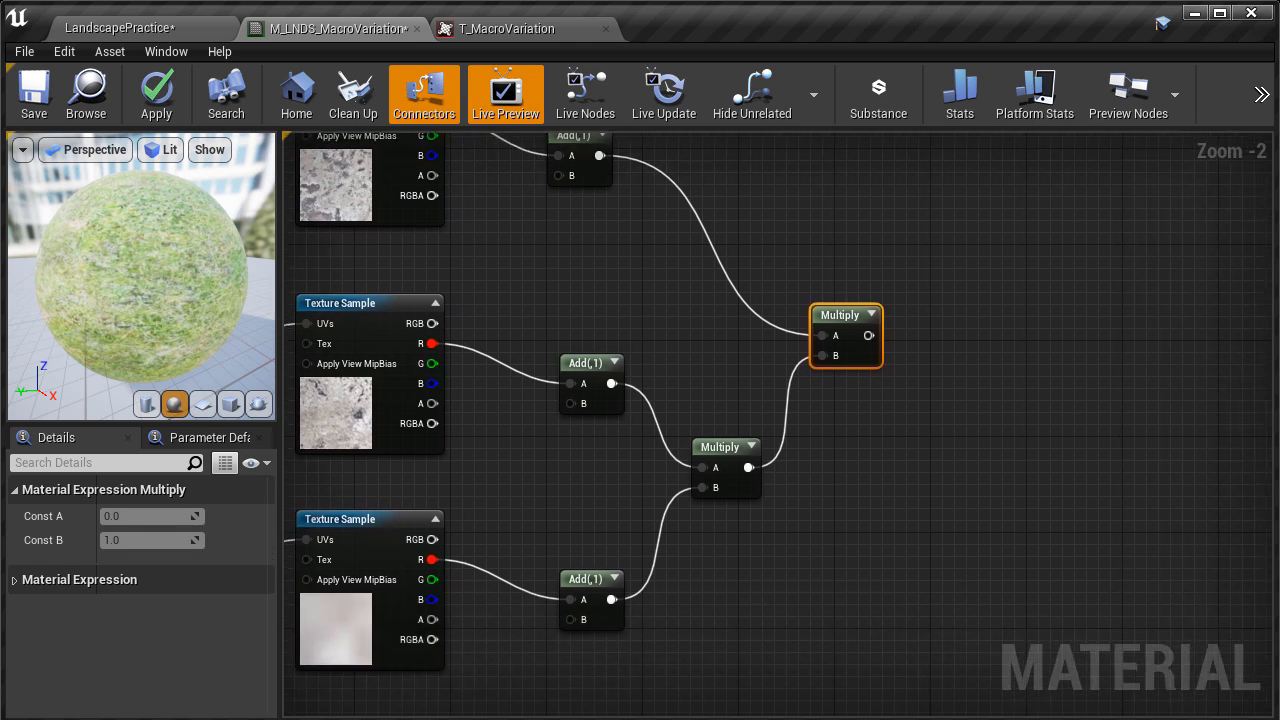
pyautogui.moveTo(989, 495); pyautogui.dragTo(777, 180, button='right')
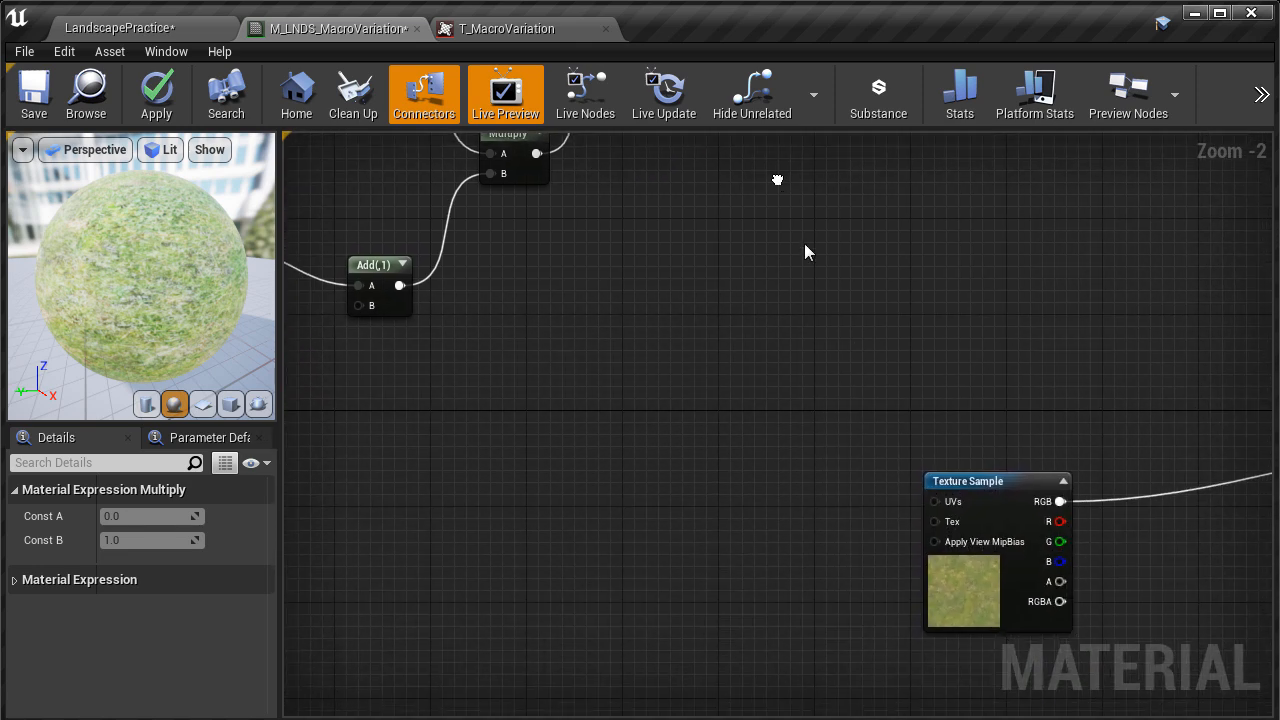
pyautogui.click(975, 494)
pyautogui.moveTo(978, 483); pyautogui.dragTo(753, 262)
pyautogui.moveTo(753, 262); pyautogui.dragTo(860, 527, button='right')
pyautogui.moveTo(855, 581); pyautogui.dragTo(778, 530)
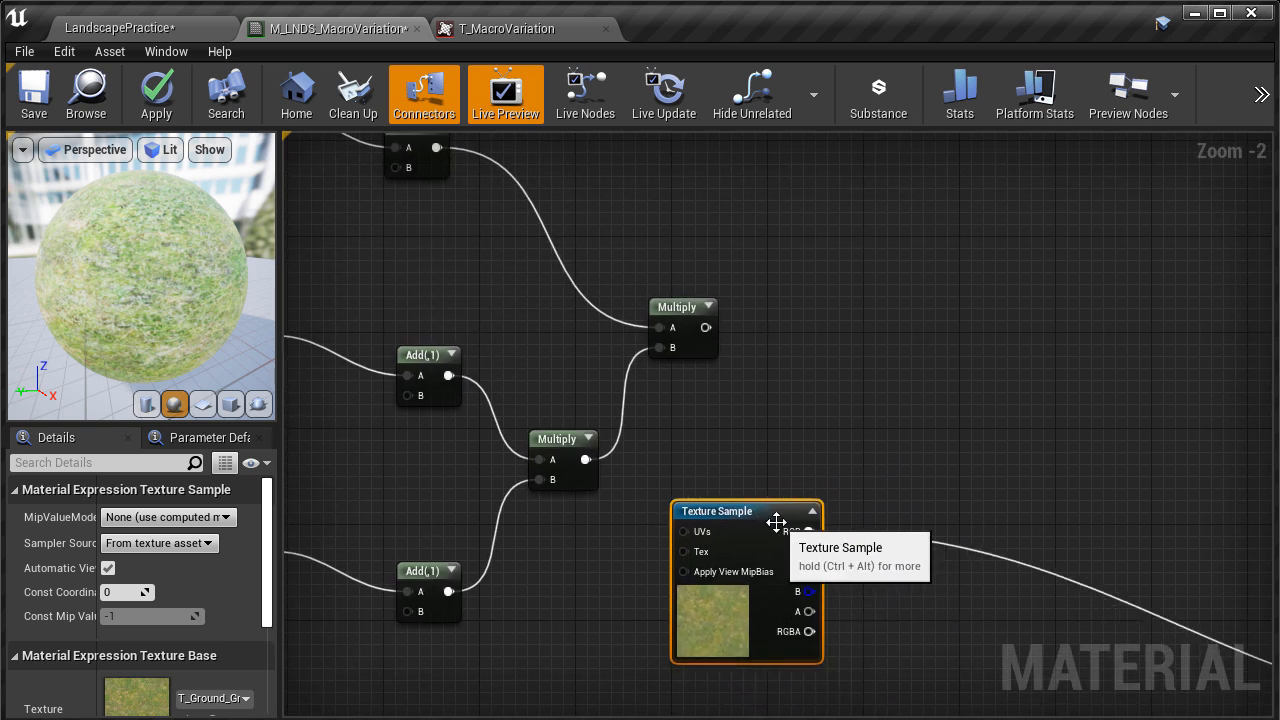
# Add another Multiply node with the combined macro variation in input A and the grass texture's RGB in input B
pyautogui.click(908, 356)
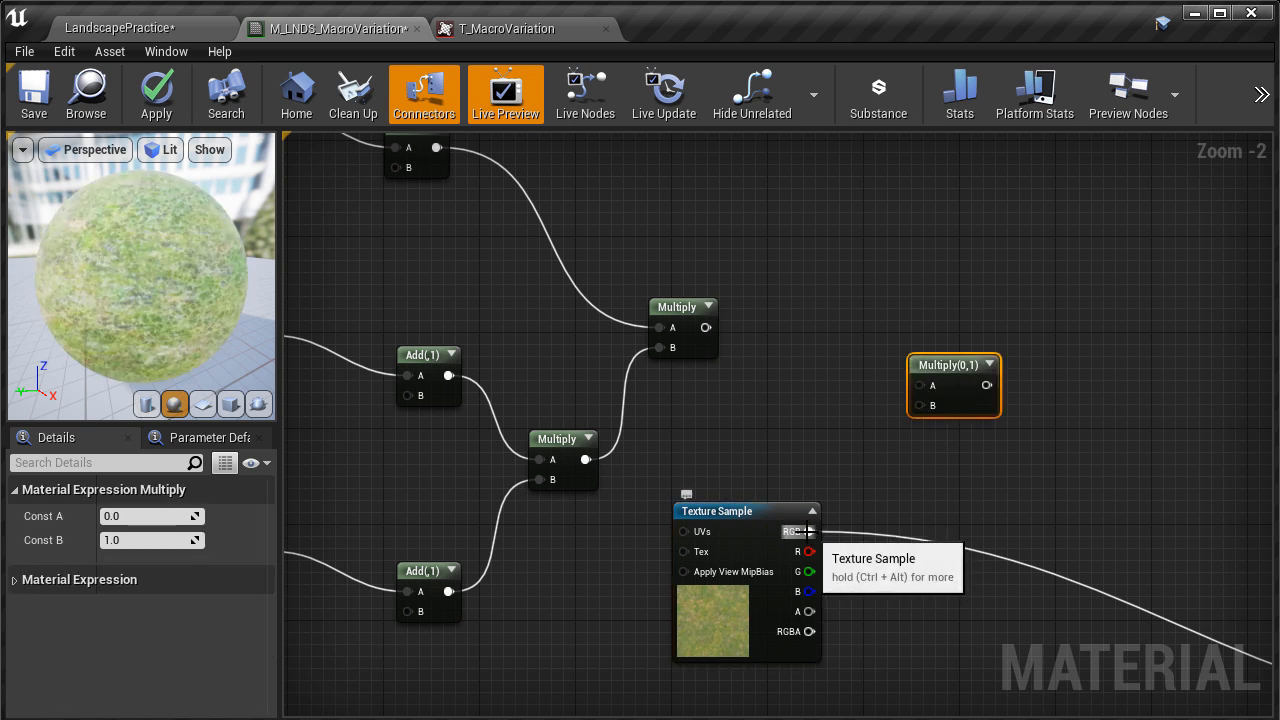
pyautogui.moveTo(807, 531); pyautogui.dragTo(917, 404)
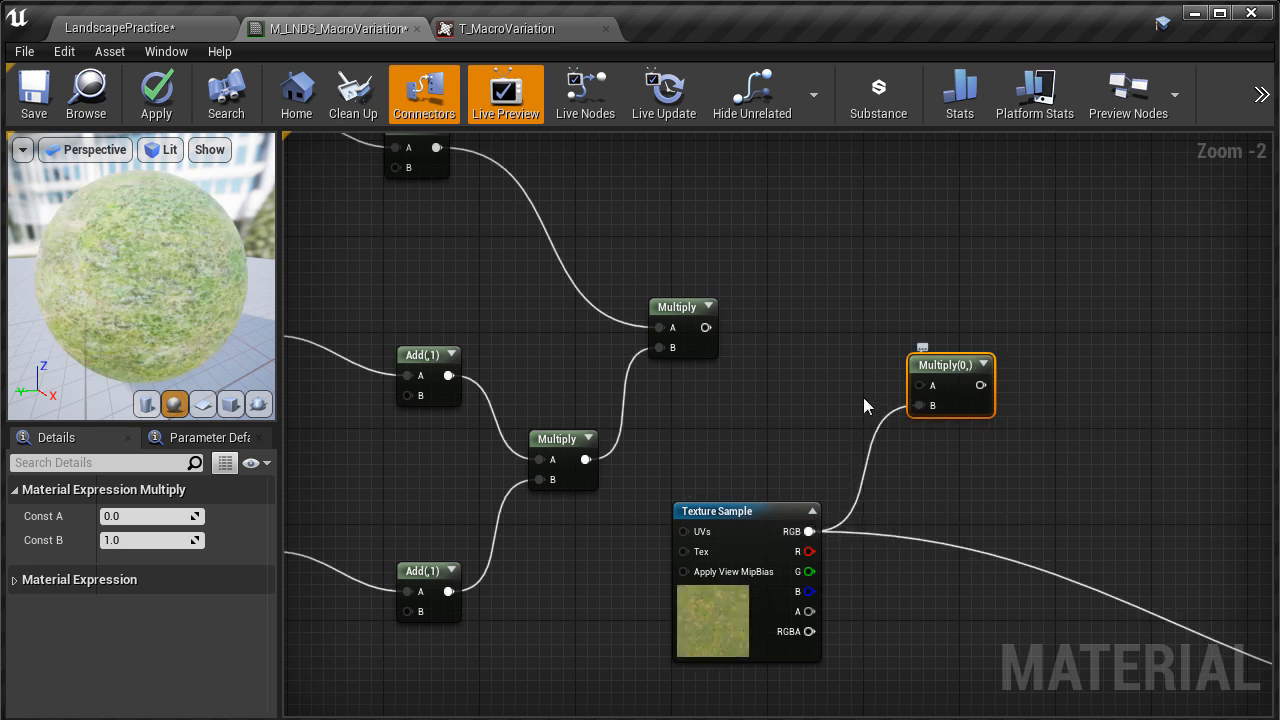
pyautogui.moveTo(705, 327); pyautogui.dragTo(922, 386)
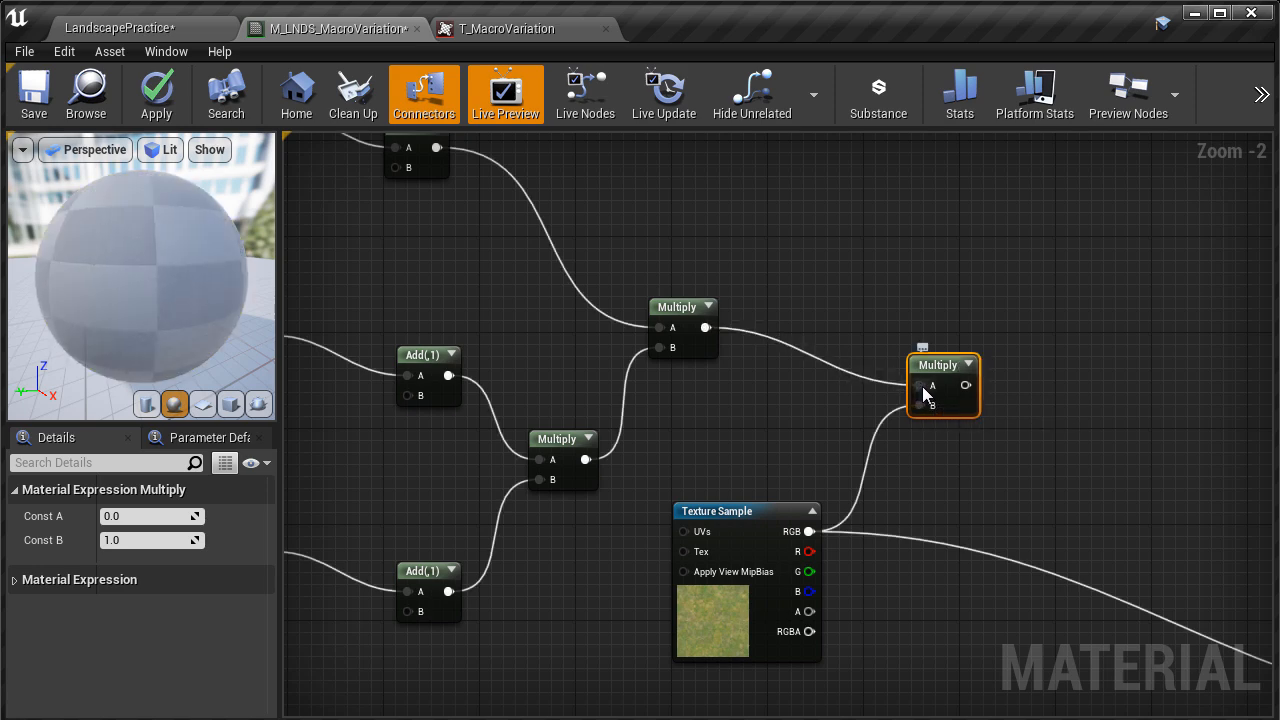
# Connect the new Multiply's output to the material's Base Color in place of the grass texture, and apply the material
pyautogui.moveTo(1094, 476); pyautogui.dragTo(645, 331, button='right')
pyautogui.scroll(1, 527, 286)
pyautogui.moveTo(506, 241); pyautogui.dragTo(956, 430)
pyautogui.moveTo(559, 377); pyautogui.dragTo(1050, 681, button='right')
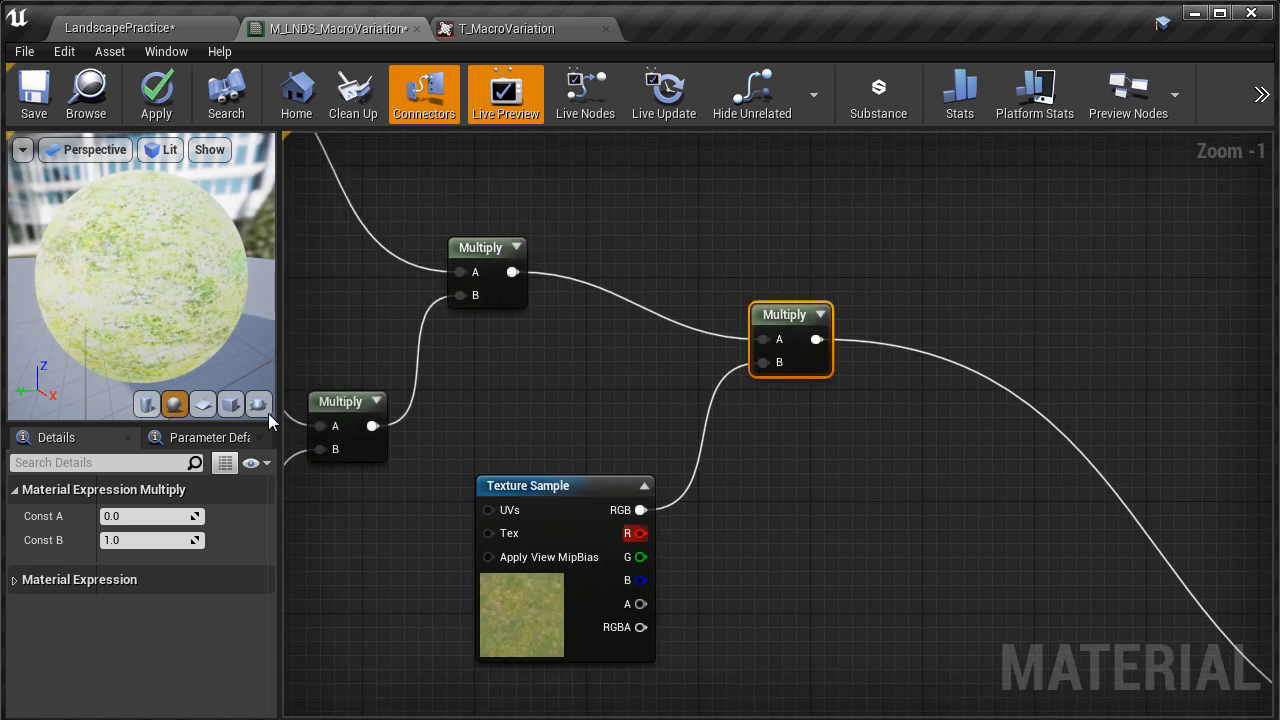
pyautogui.click(157, 97)
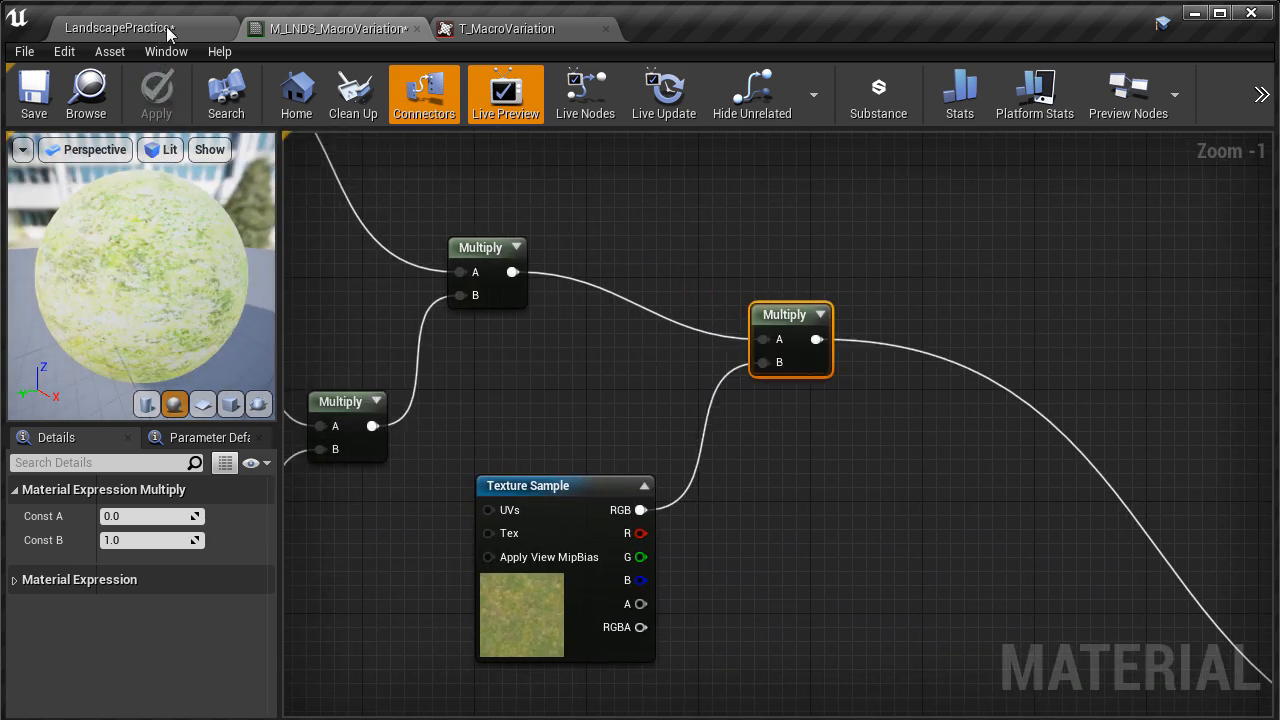
# Check how the applied material looks on the landscape in the LandscapePractice level, and return to the material graph
pyautogui.click(168, 29)
pyautogui.moveTo(450, 420); pyautogui.dragTo(640, 366, button='right')
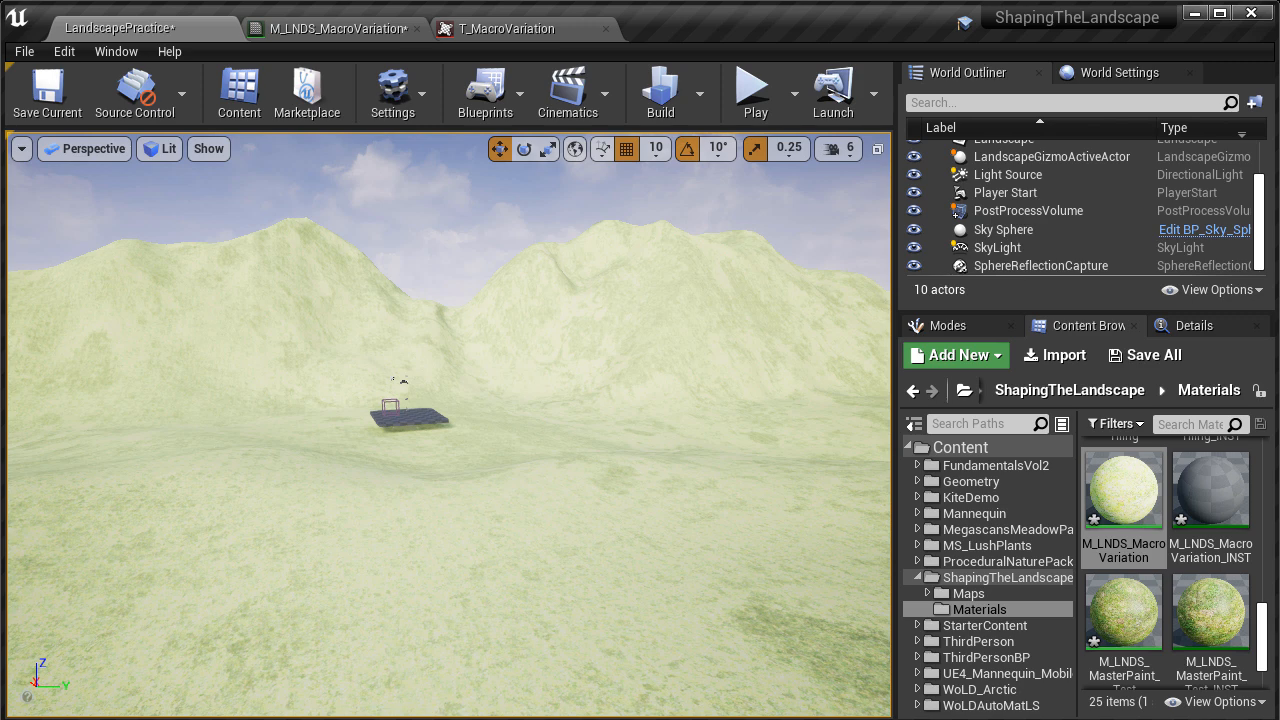
pyautogui.click(340, 28)
# Line up the top and bottom Add nodes with the middle Add node
pyautogui.moveTo(364, 232); pyautogui.dragTo(912, 357, button='right')
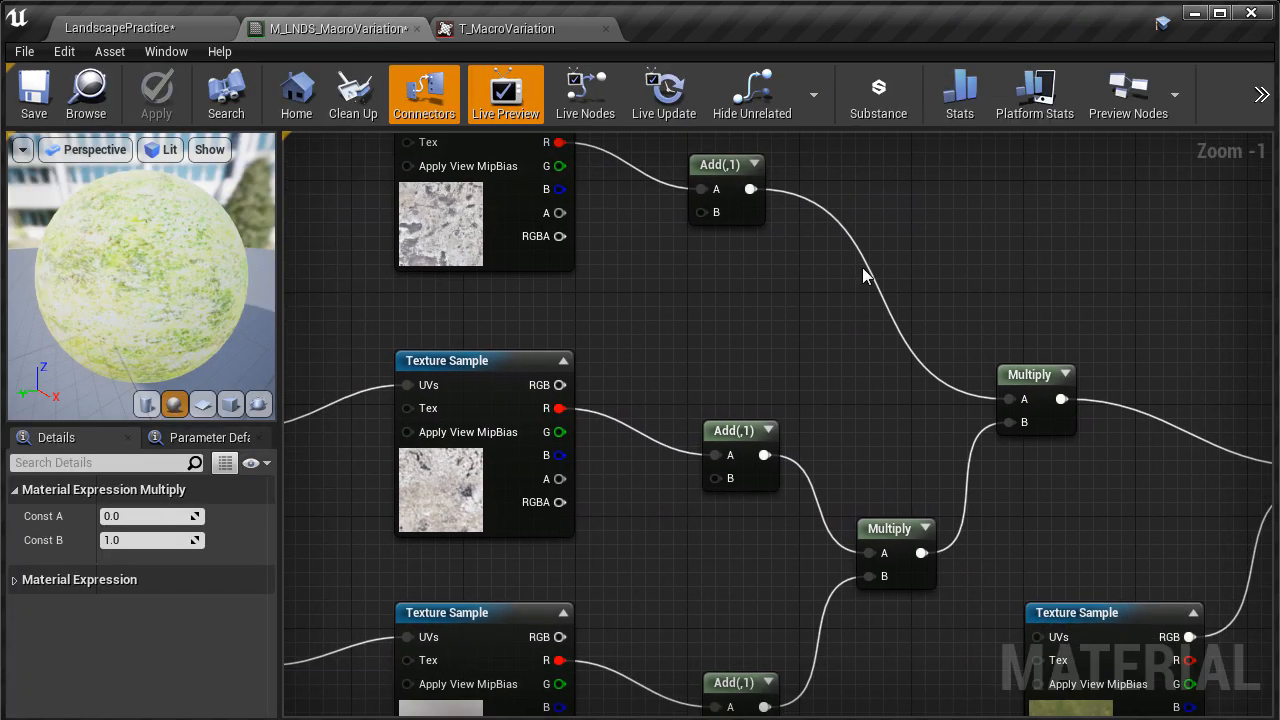
pyautogui.moveTo(723, 684); pyautogui.dragTo(725, 624)
pyautogui.moveTo(718, 176); pyautogui.dragTo(729, 203)
# Set Const B of all three Add nodes to 0.5 together and apply the material
pyautogui.moveTo(677, 163); pyautogui.dragTo(766, 651)
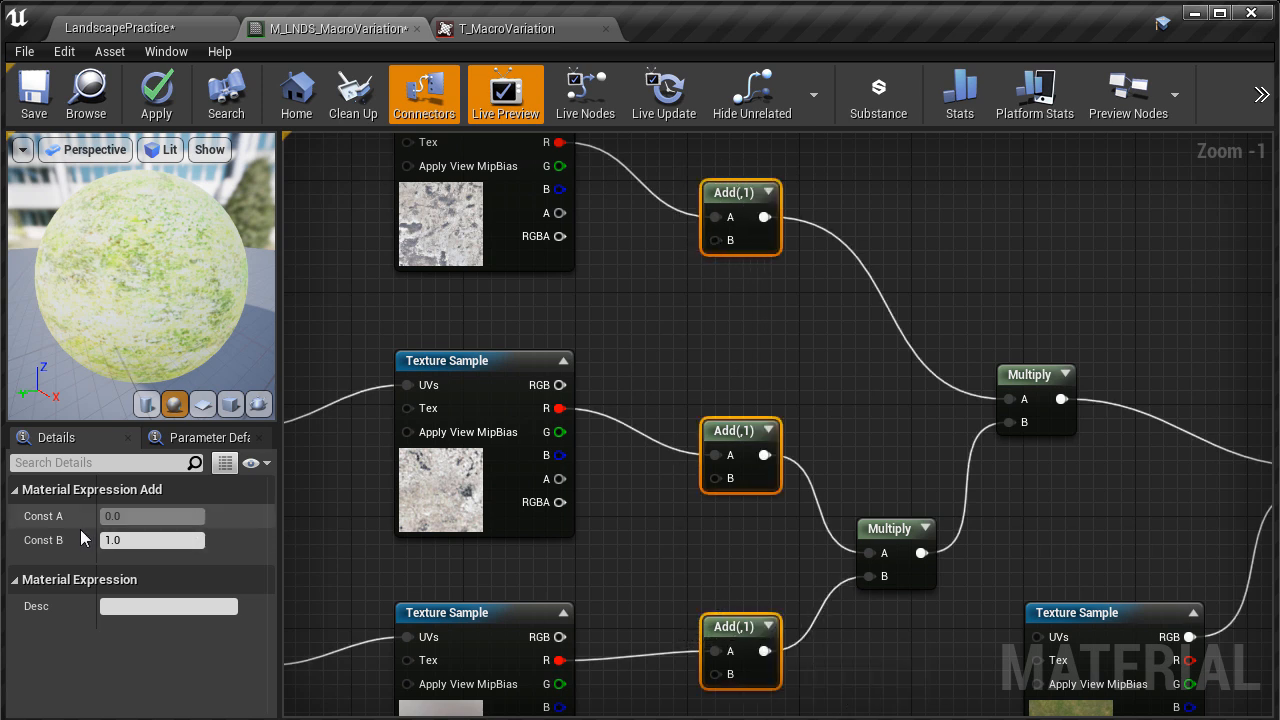
pyautogui.click(139, 540)
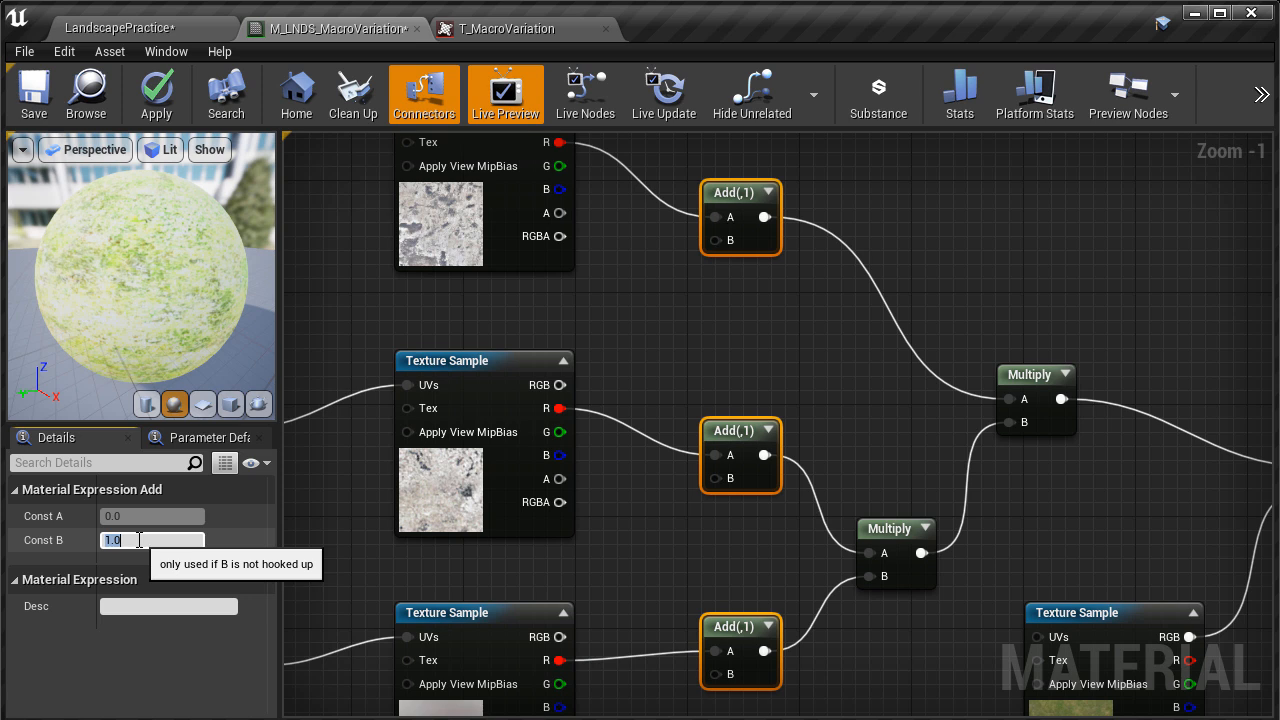
pyautogui.write('.5')
pyautogui.press('Return')
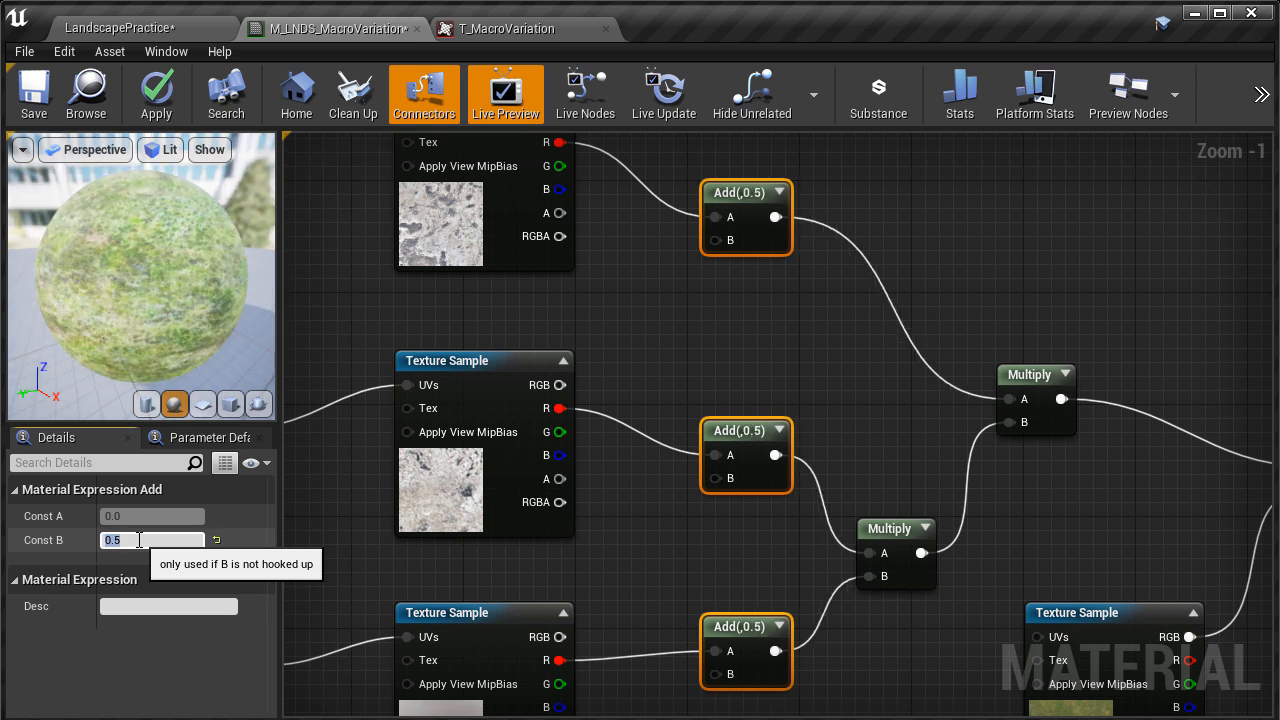
pyautogui.click(155, 97)
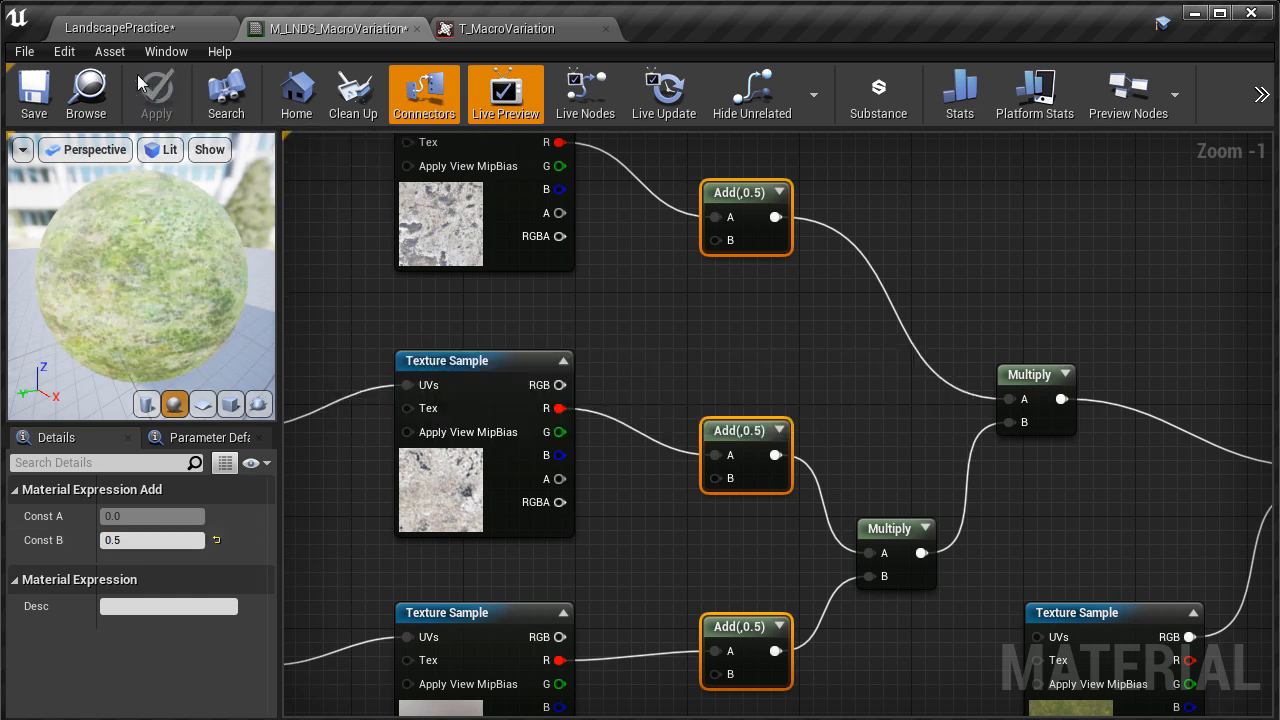
# View the landscape in the LandscapePractice level with the updated material and start a full-screen play test
pyautogui.click(115, 28)
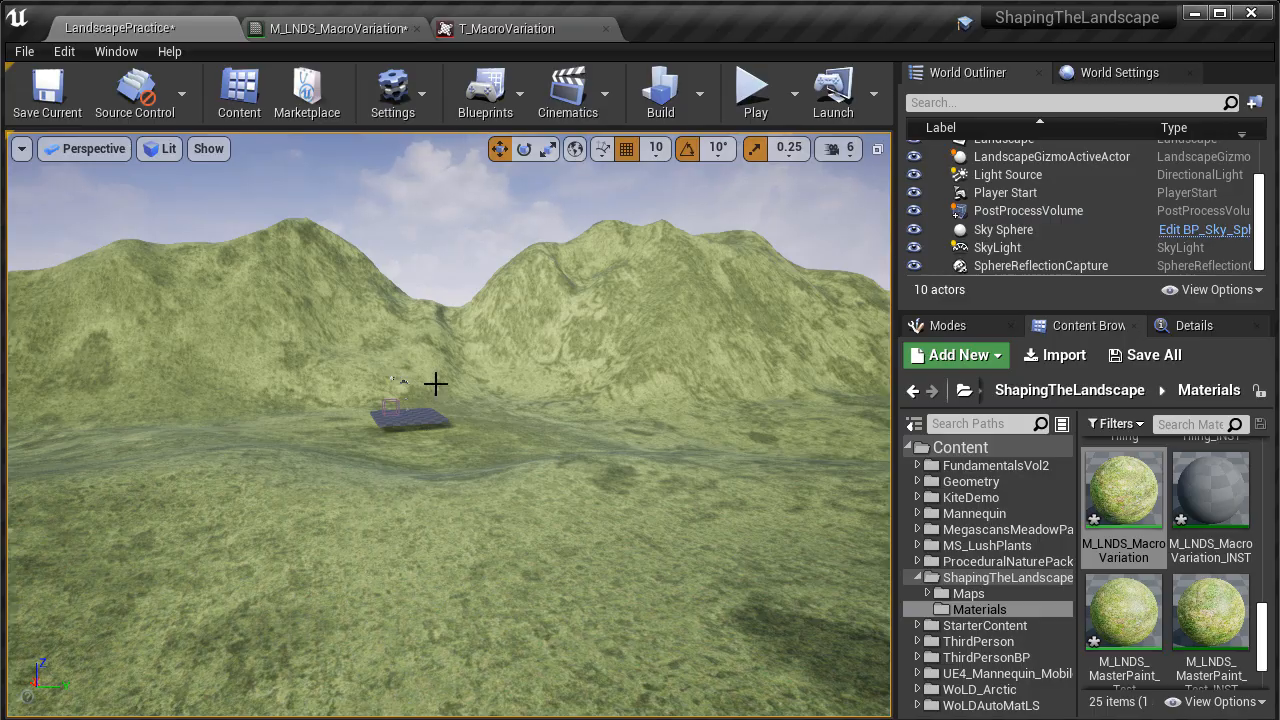
pyautogui.moveTo(533, 416); pyautogui.dragTo(585, 396, button='right')
pyautogui.press('w')
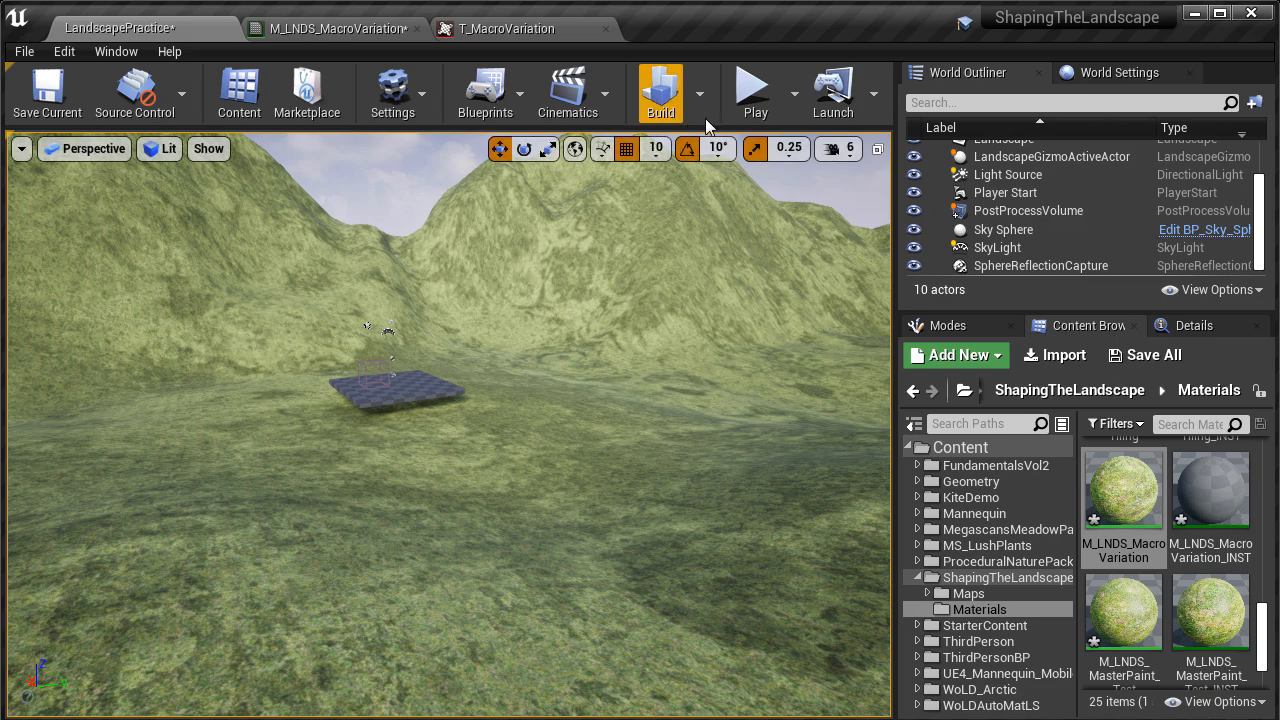
pyautogui.click(753, 88)
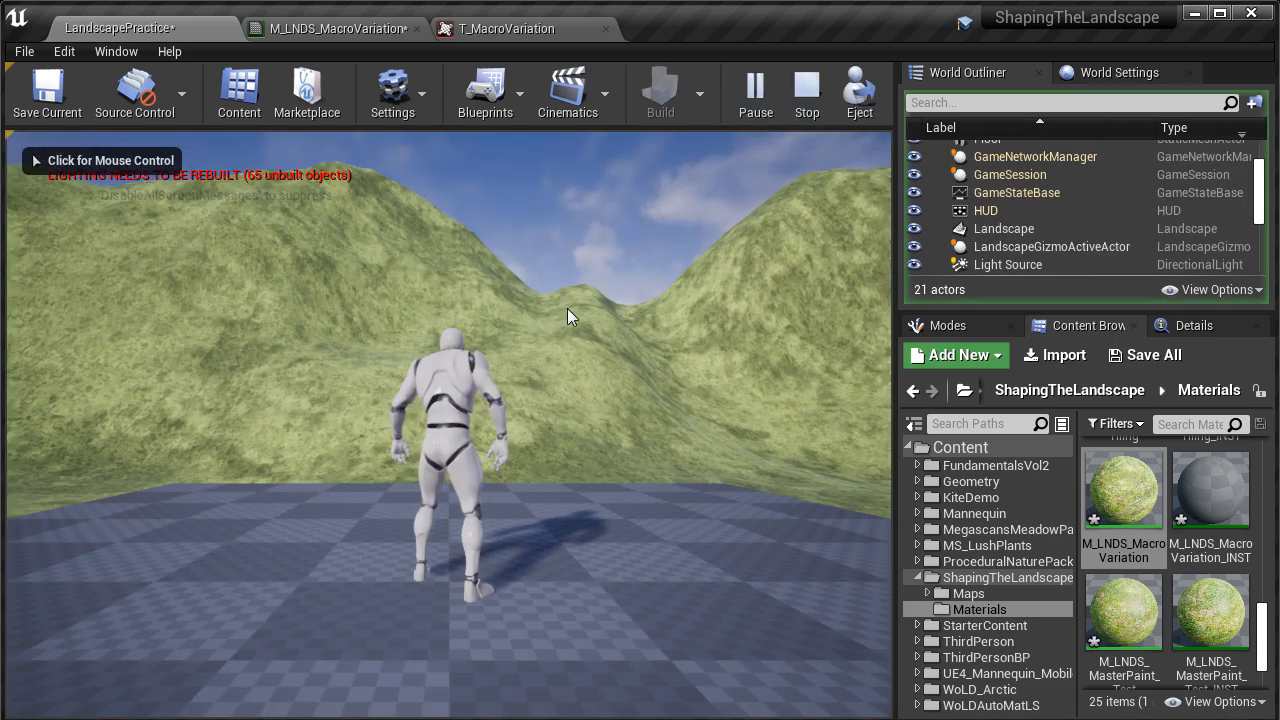
pyautogui.click(626, 257)
pyautogui.press('F11')
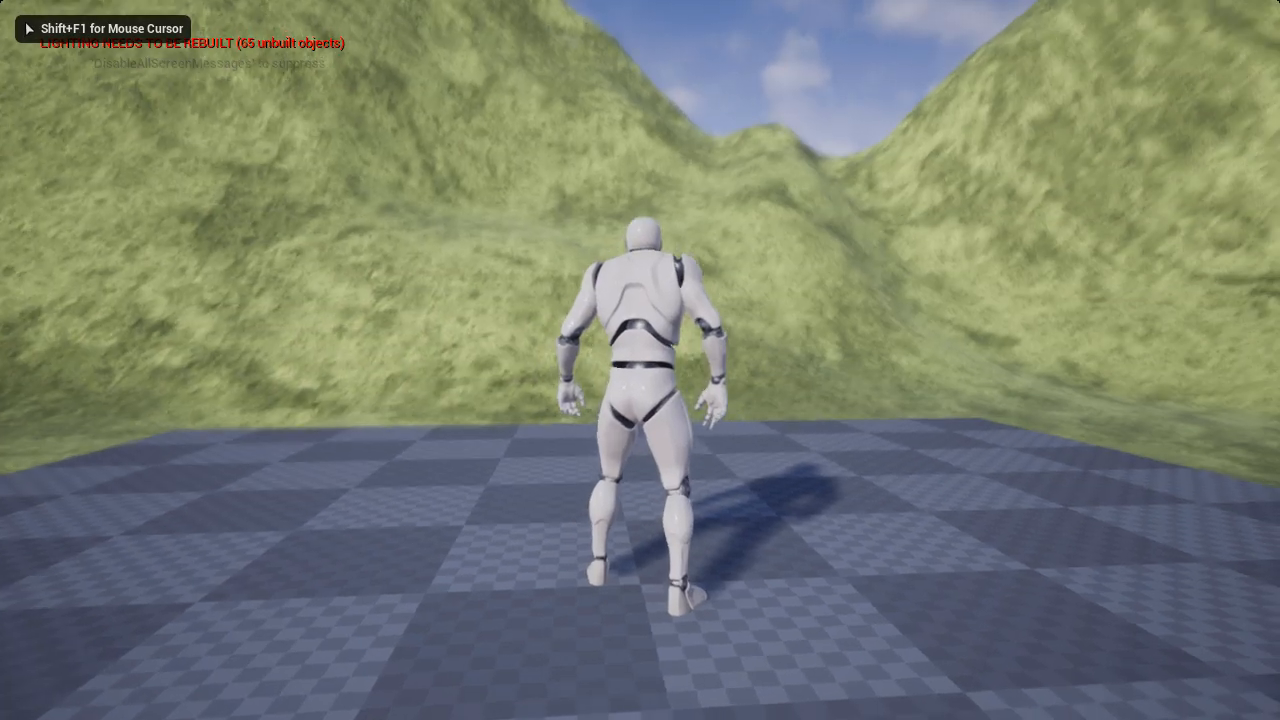
# Walk the character around the landscape to examine the texture variation, stop the play test, and inspect the terrain from farther back
pyautogui.press('w')
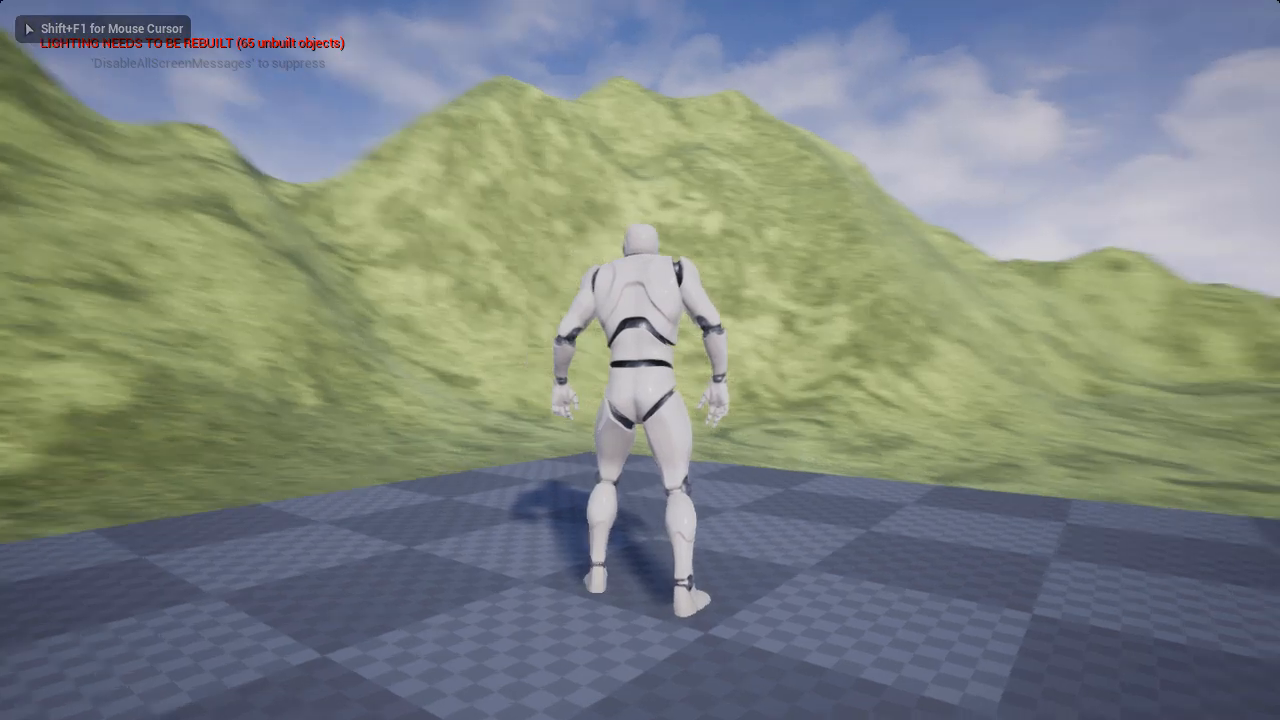
pyautogui.press('w')
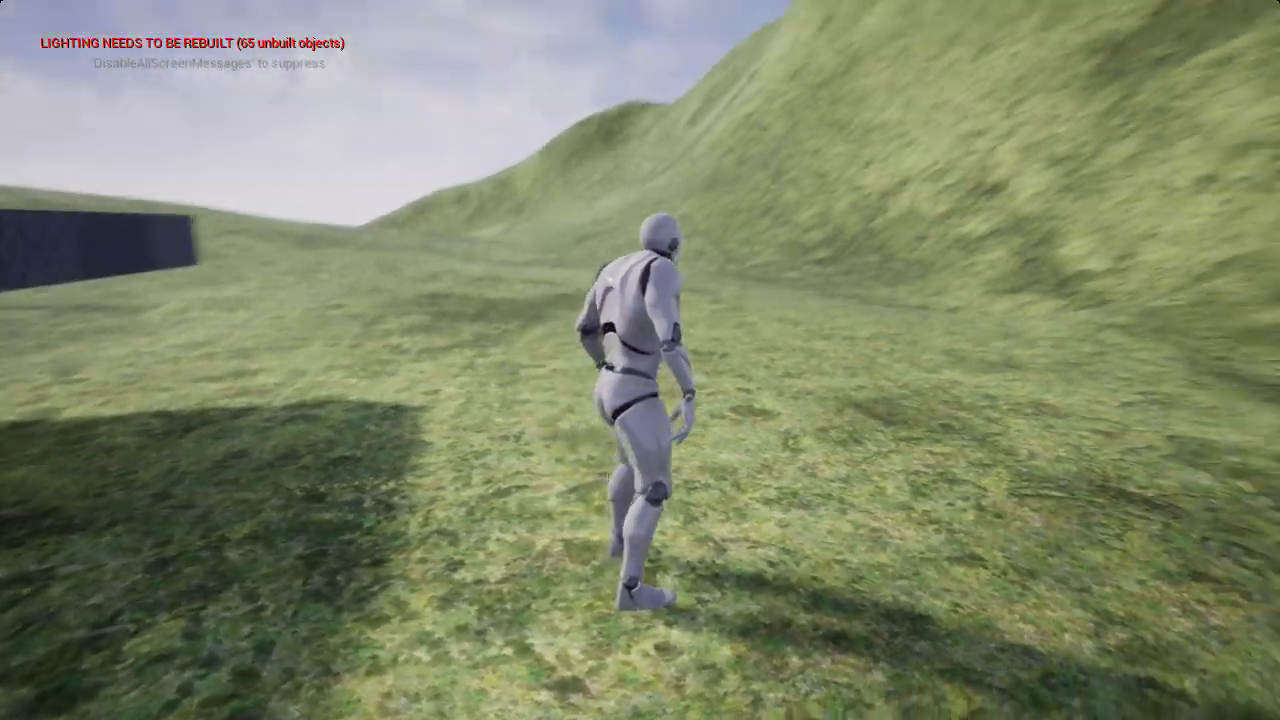
pyautogui.press('s')
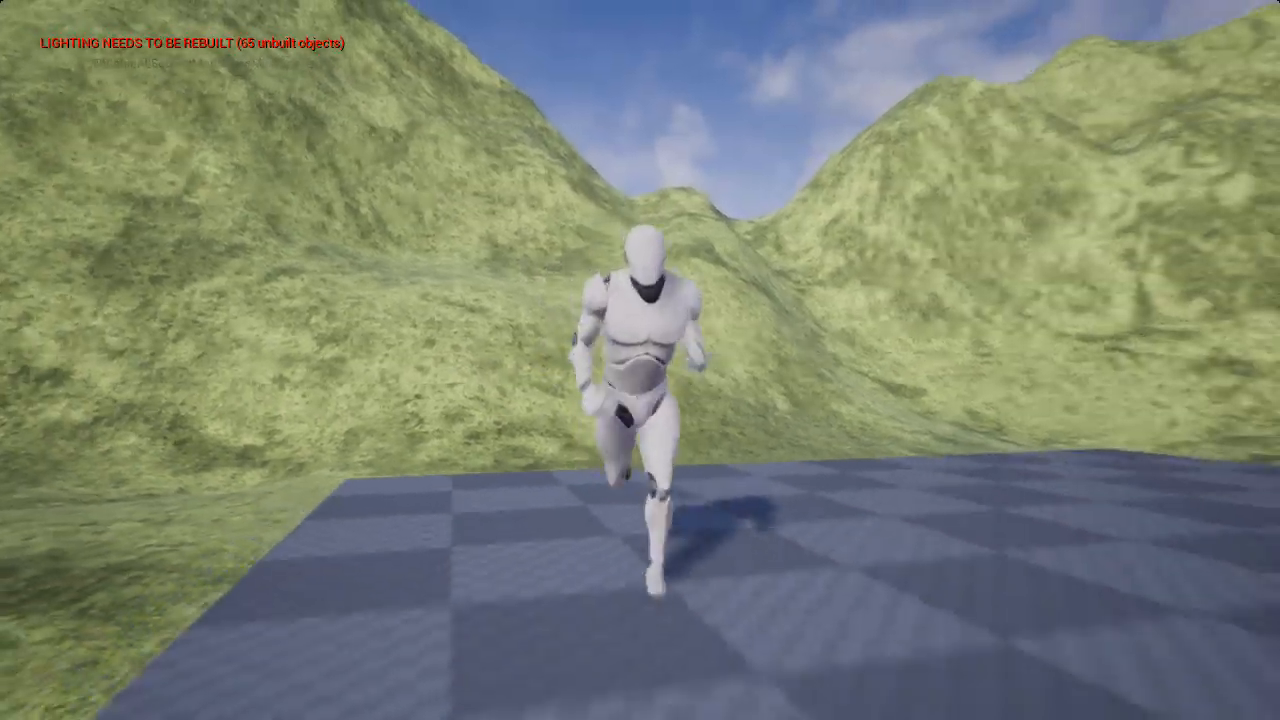
pyautogui.press('d')
pyautogui.press('Escape')
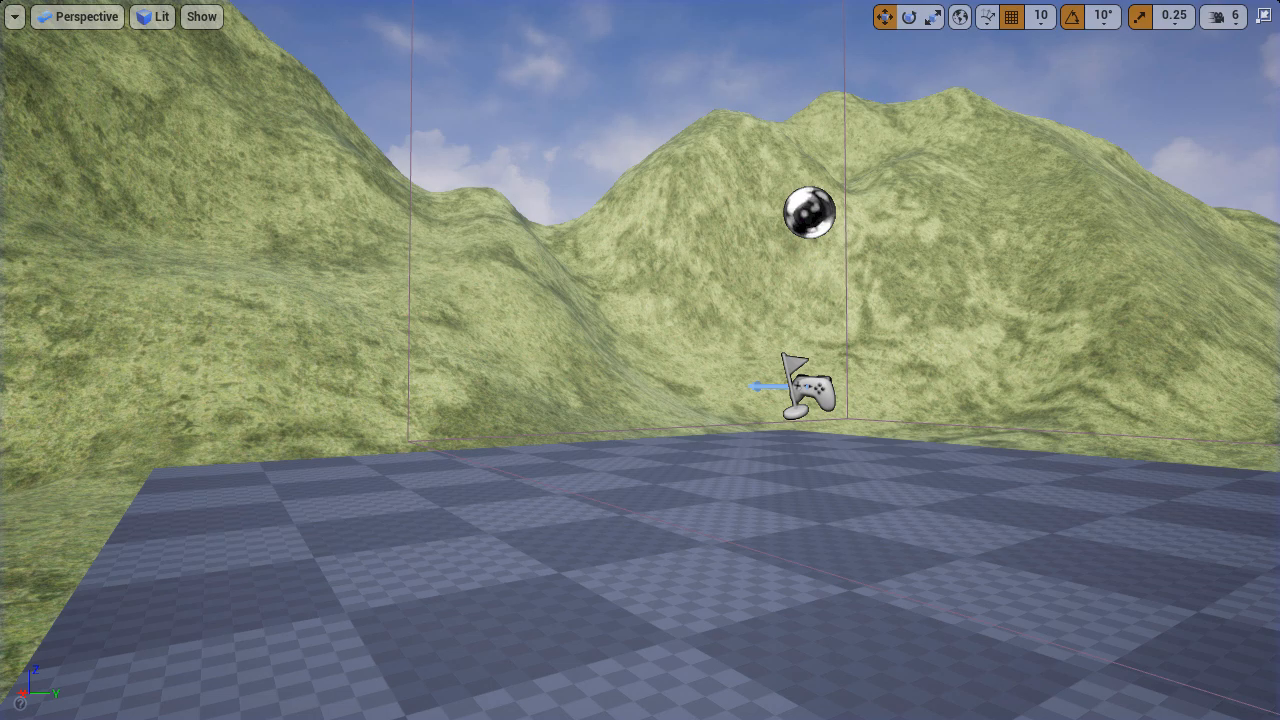
pyautogui.press('F11')
pyautogui.moveTo(492, 374)
pyautogui.mouseDown(button='right')
pyautogui.moveTo(440, 376)
pyautogui.moveTo(415, 420)
pyautogui.moveTo(400, 385)
pyautogui.moveTo(504, 379)
pyautogui.mouseUp(button='right')
pyautogui.press('s')
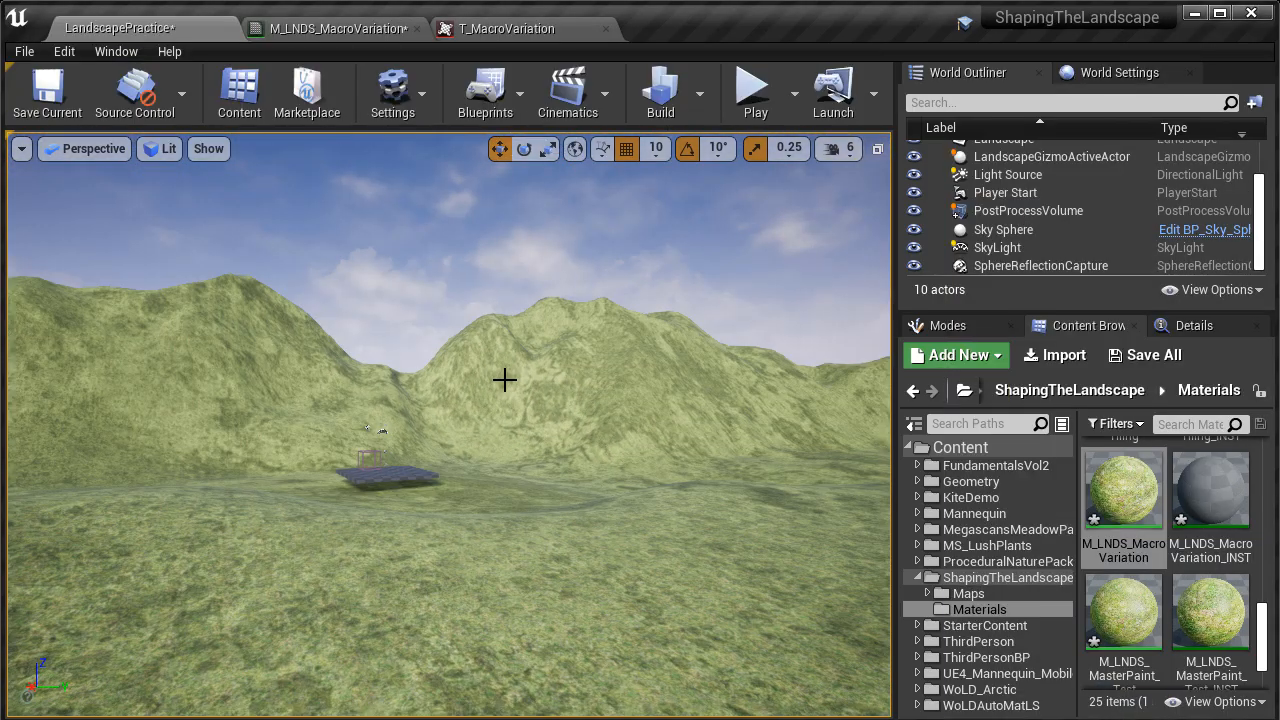
# Back in the M_LNDS_MacroVariation graph, move the grass Texture Sample and its Multiply node away from the macro nodes, and shift the two macro Multiply nodes up
pyautogui.click(348, 27)
pyautogui.moveTo(789, 379); pyautogui.dragTo(474, 325, button='right')
pyautogui.moveTo(620, 523); pyautogui.dragTo(663, 452)
pyautogui.moveTo(838, 358); pyautogui.dragTo(856, 389)
pyautogui.moveTo(663, 336); pyautogui.dragTo(911, 554)
pyautogui.moveTo(913, 556); pyautogui.dragTo(825, 474, button='right')
pyautogui.moveTo(773, 333); pyautogui.dragTo(920, 515)
pyautogui.moveTo(737, 274); pyautogui.dragTo(1205, 402, button='right')
pyautogui.scroll(-2, 879, 450)
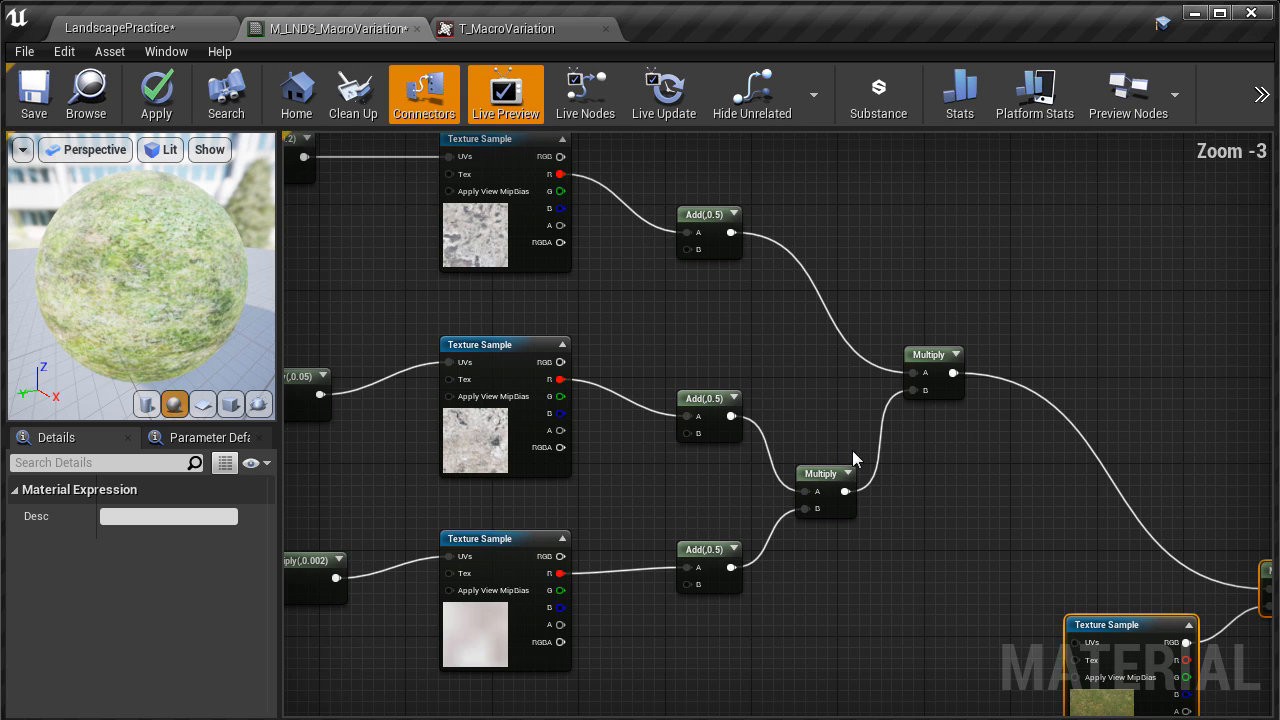
pyautogui.moveTo(832, 478); pyautogui.dragTo(832, 434)
pyautogui.moveTo(924, 366); pyautogui.dragTo(924, 345)
# Break the connection between the final macro variation Multiply's output and the grass Multiply's A input
pyautogui.moveTo(1028, 352); pyautogui.dragTo(718, 350, button='right')
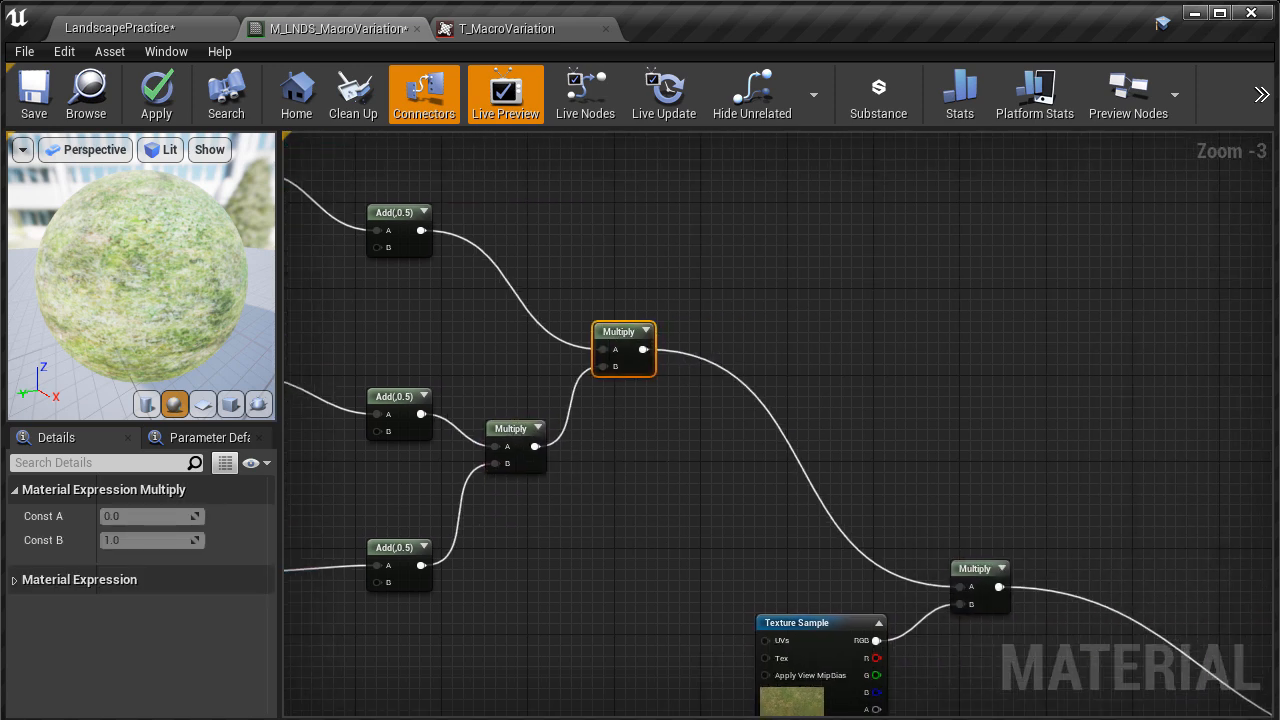
pyautogui.keyDown('alt'); pyautogui.click(644, 349); pyautogui.keyUp('alt')
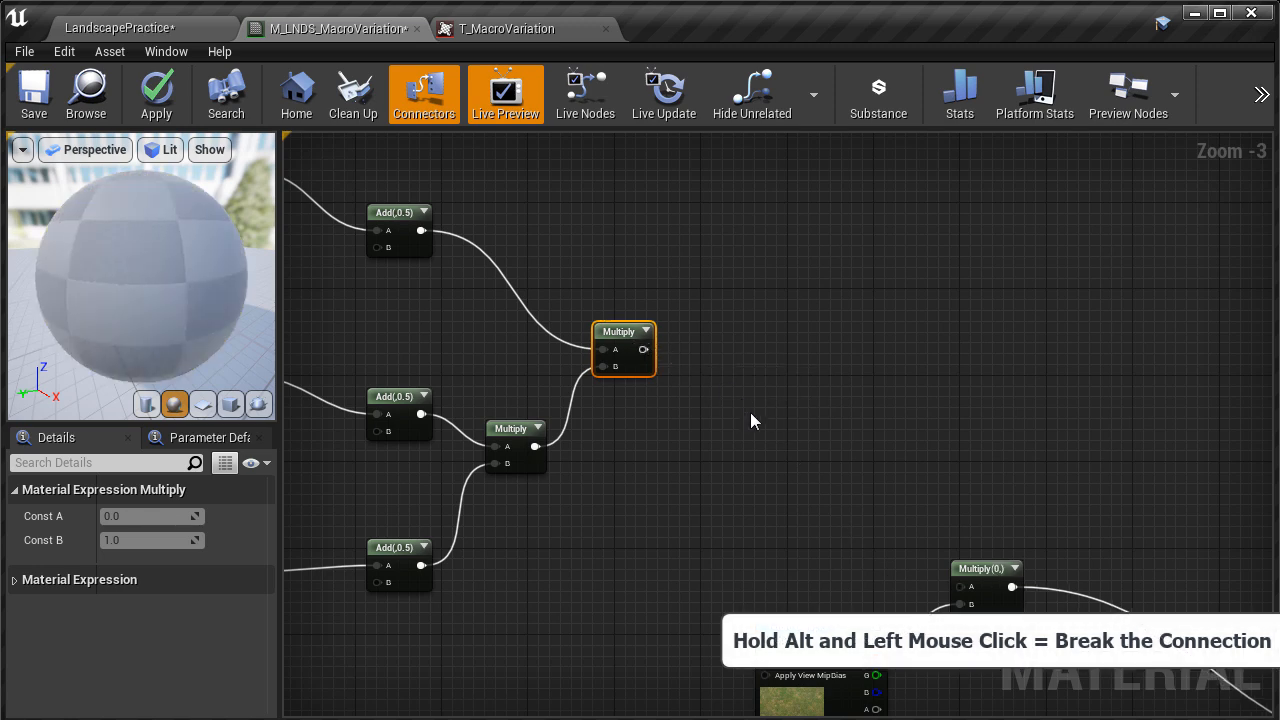
pyautogui.moveTo(687, 449); pyautogui.dragTo(1151, 459, button='right')
pyautogui.scroll(-2, 1151, 459)
pyautogui.moveTo(622, 286); pyautogui.dragTo(793, 524)
pyautogui.scroll(2, 1126, 475)
pyautogui.click(920, 490)
pyautogui.moveTo(920, 490); pyautogui.dragTo(983, 531, button='right')
pyautogui.moveTo(1199, 501); pyautogui.dragTo(557, 491, button='right')
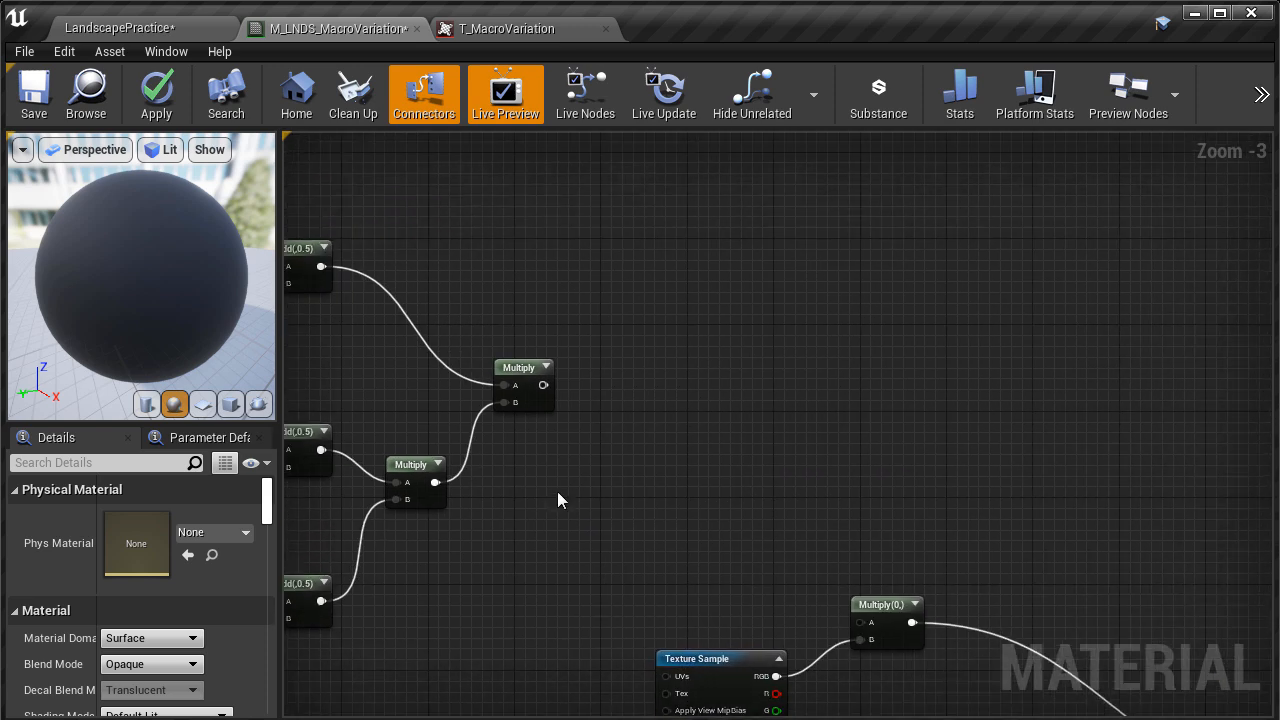
# Add a Constant3Vector node in the empty area beside the final macro variation Multiply
pyautogui.scroll(2, 646, 351)
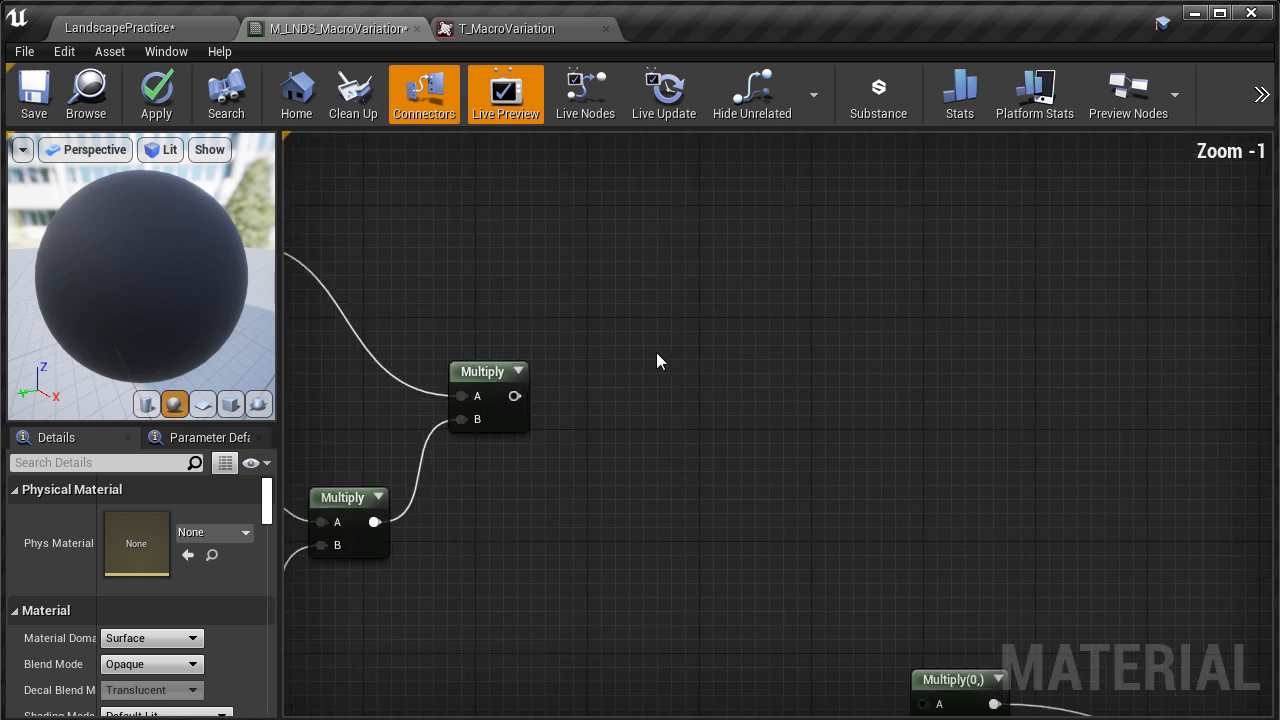
pyautogui.rightClick(684, 272)
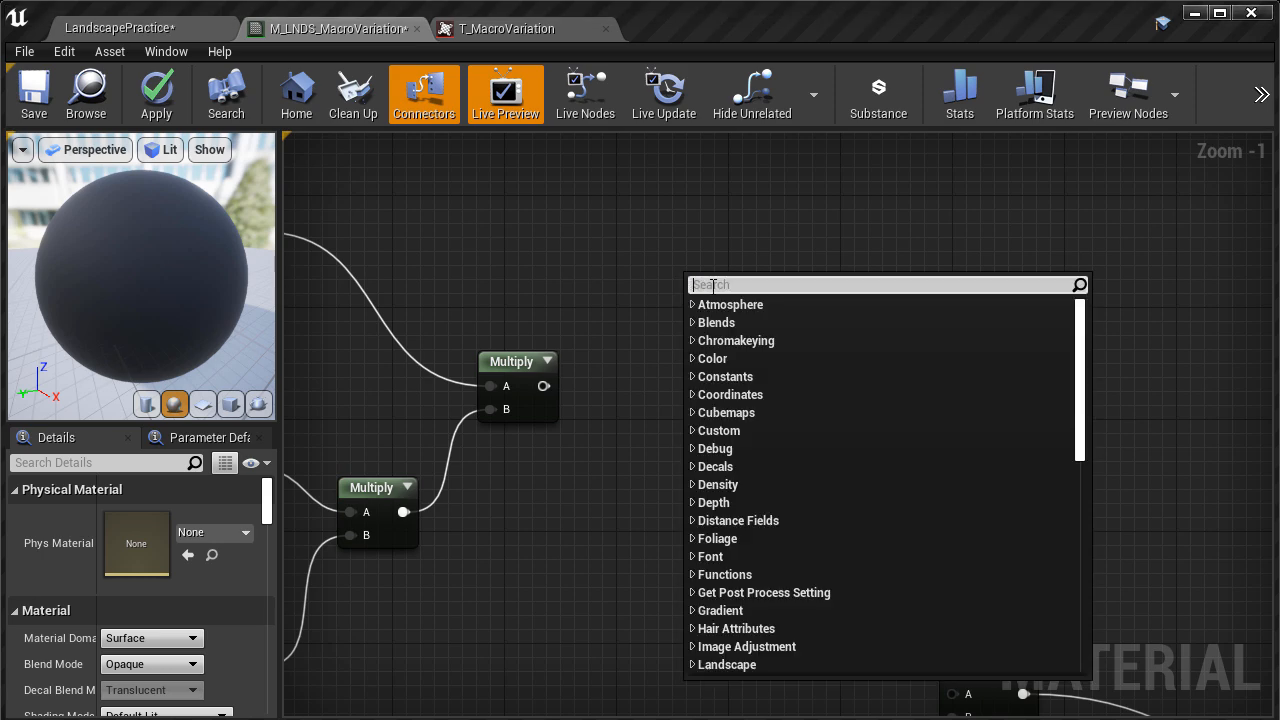
pyautogui.write('consta')
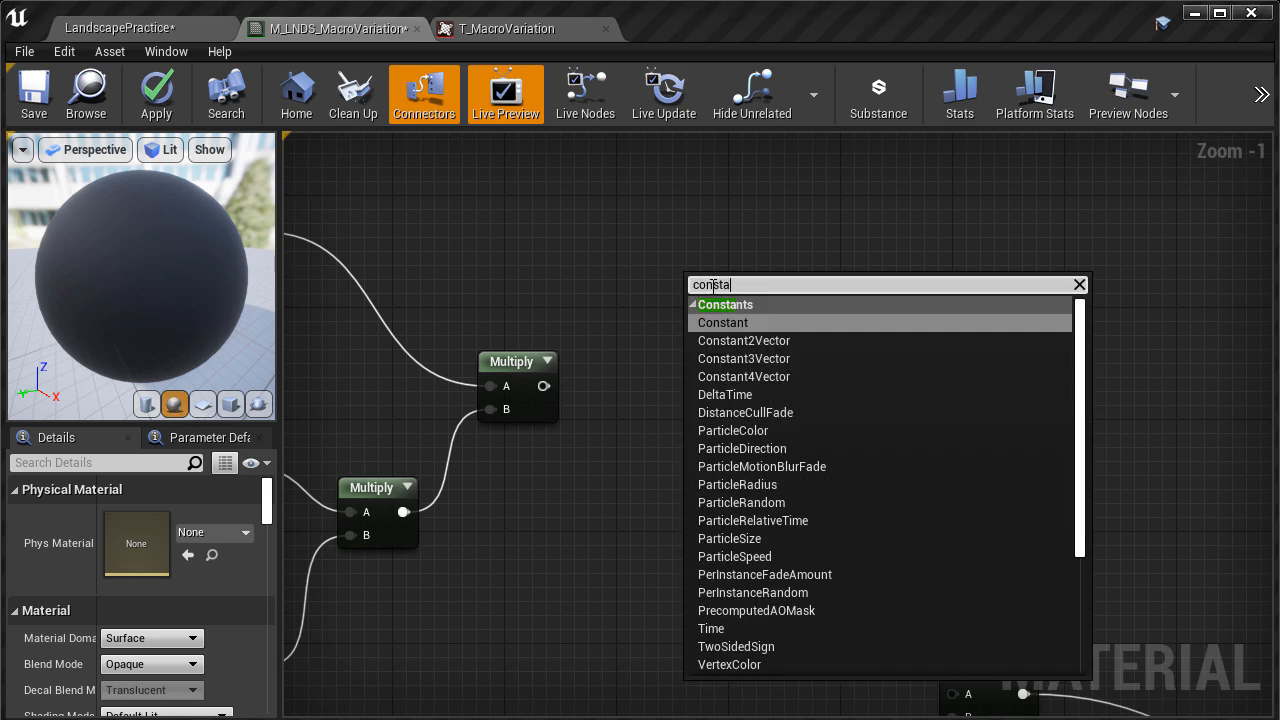
pyautogui.click(758, 359)
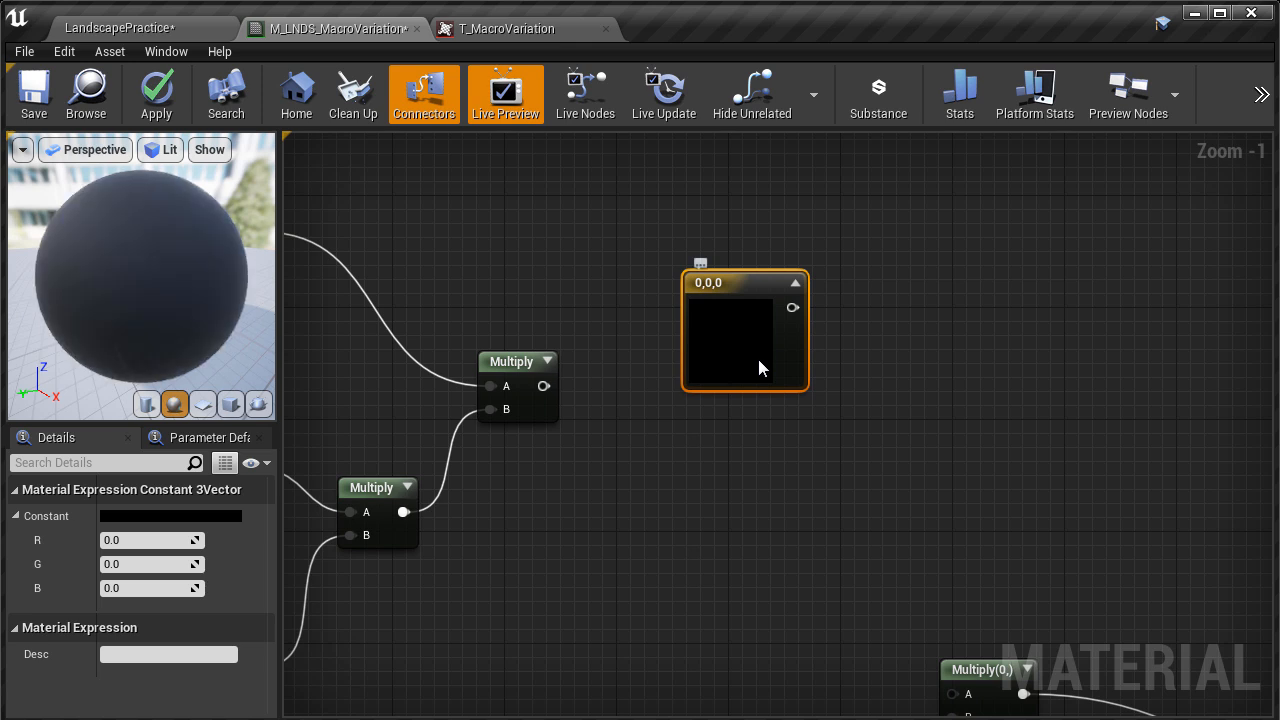
# Add a LinearInterpolate node beside the Constant3Vector and connect the constant's output to its A input
pyautogui.rightClick(912, 342)
pyautogui.write('linea')
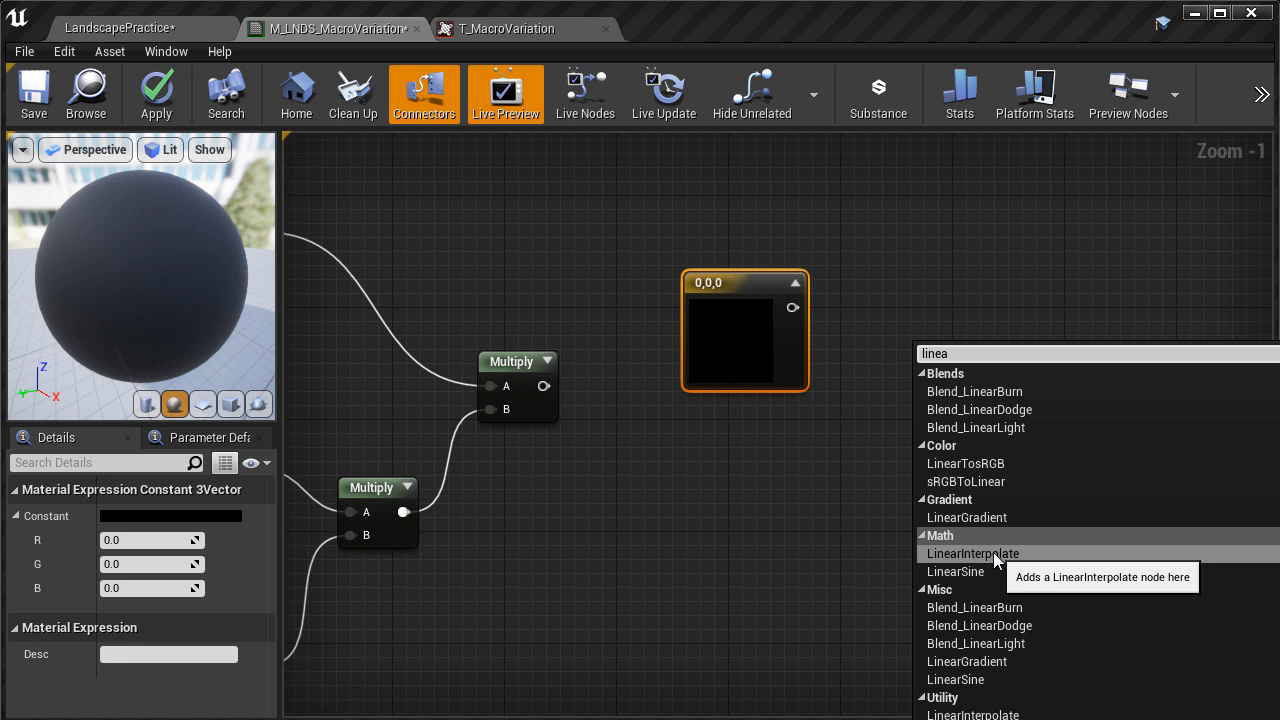
pyautogui.click(993, 552)
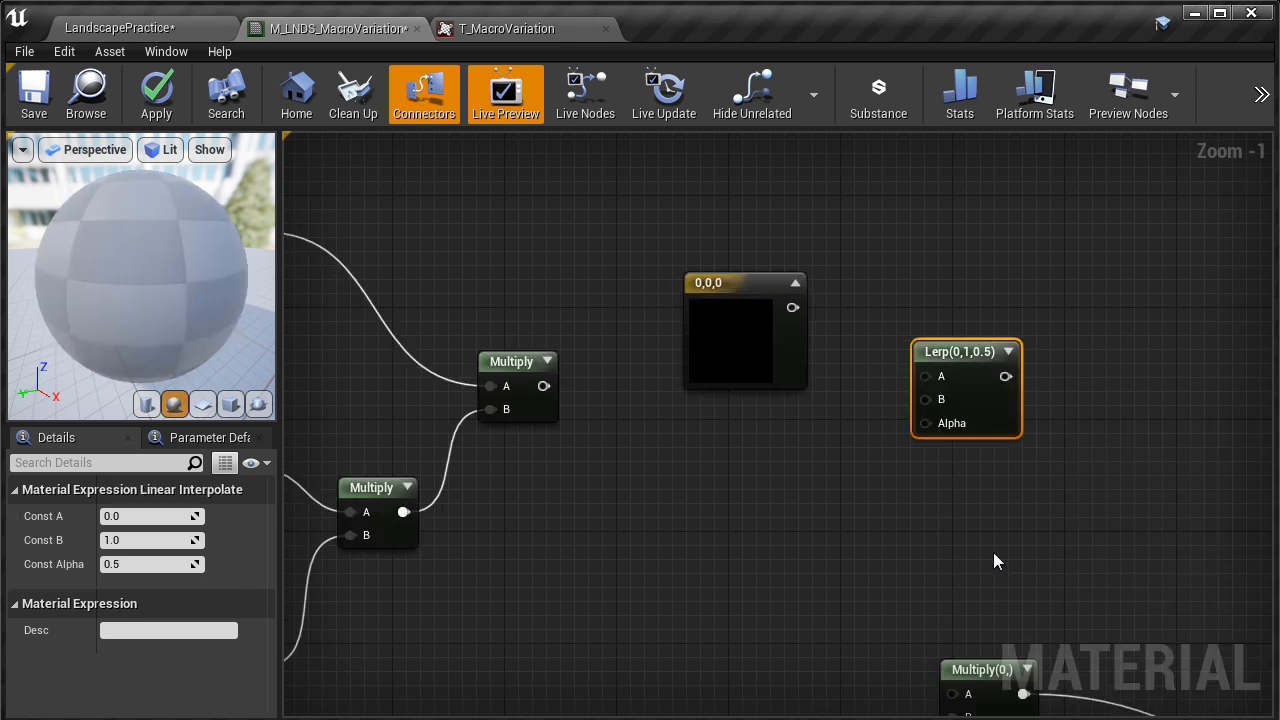
pyautogui.moveTo(791, 307); pyautogui.dragTo(928, 376)
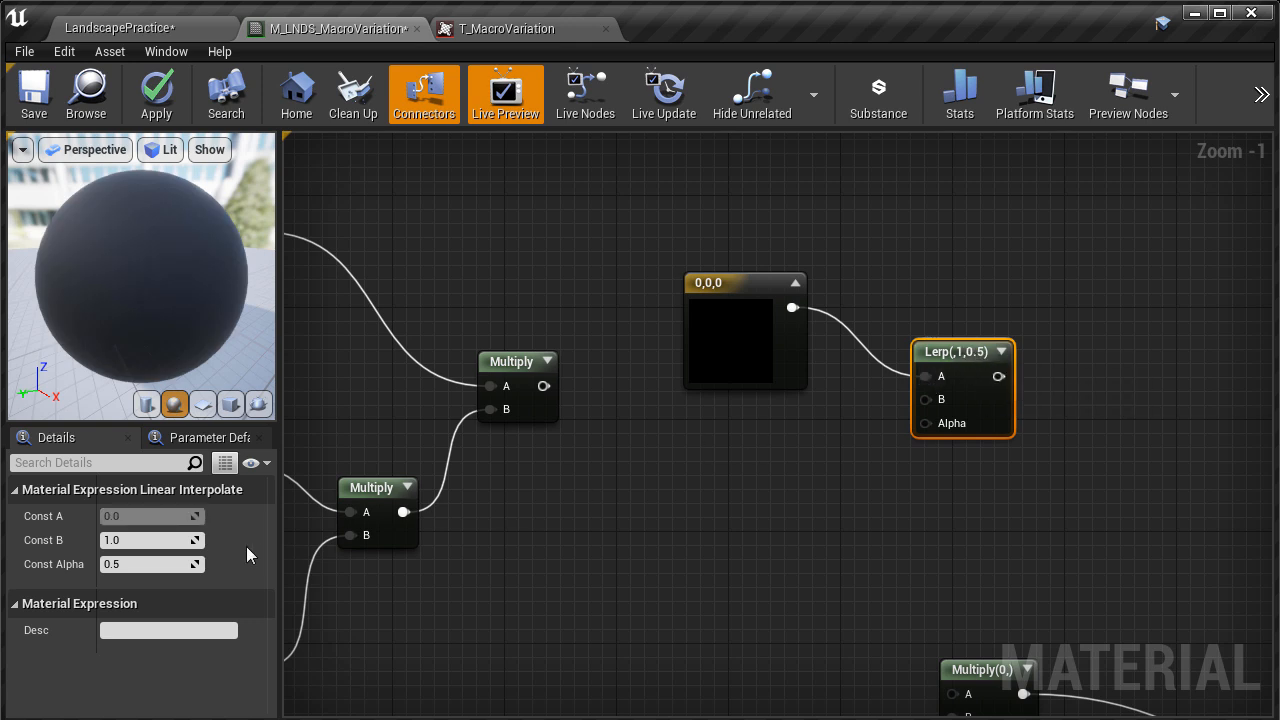
# Connect the final macro variation Multiply's output to the Lerp node's Alpha input
pyautogui.click(147, 541)
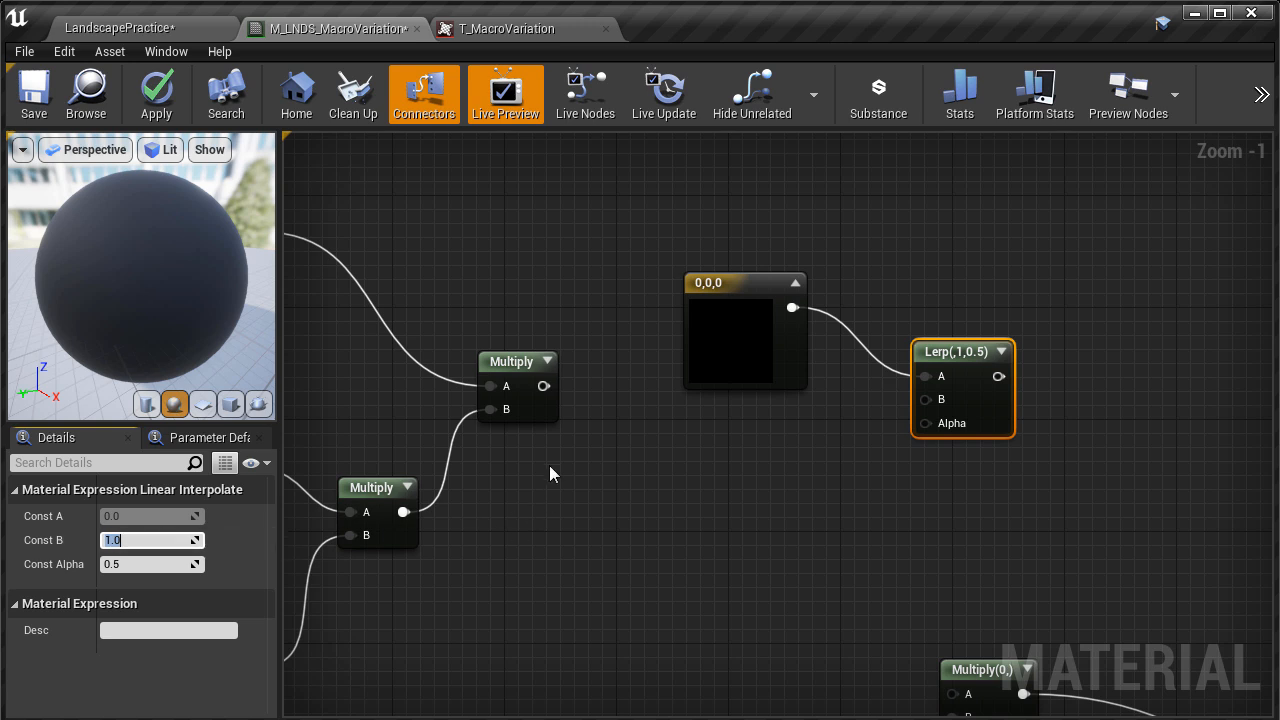
pyautogui.moveTo(554, 432); pyautogui.dragTo(750, 401, button='right')
pyautogui.moveTo(737, 387); pyautogui.dragTo(1120, 426)
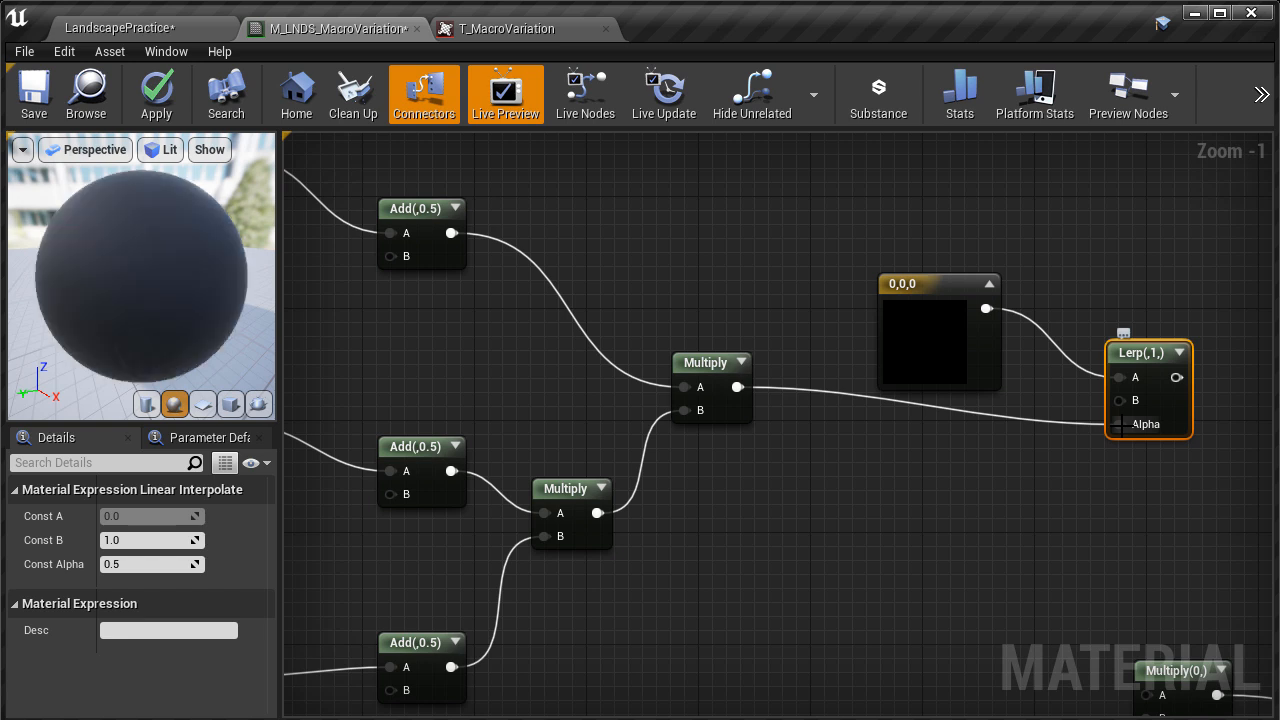
# Set the Constant3Vector's R, G and B values to 0.5 each
pyautogui.click(919, 325)
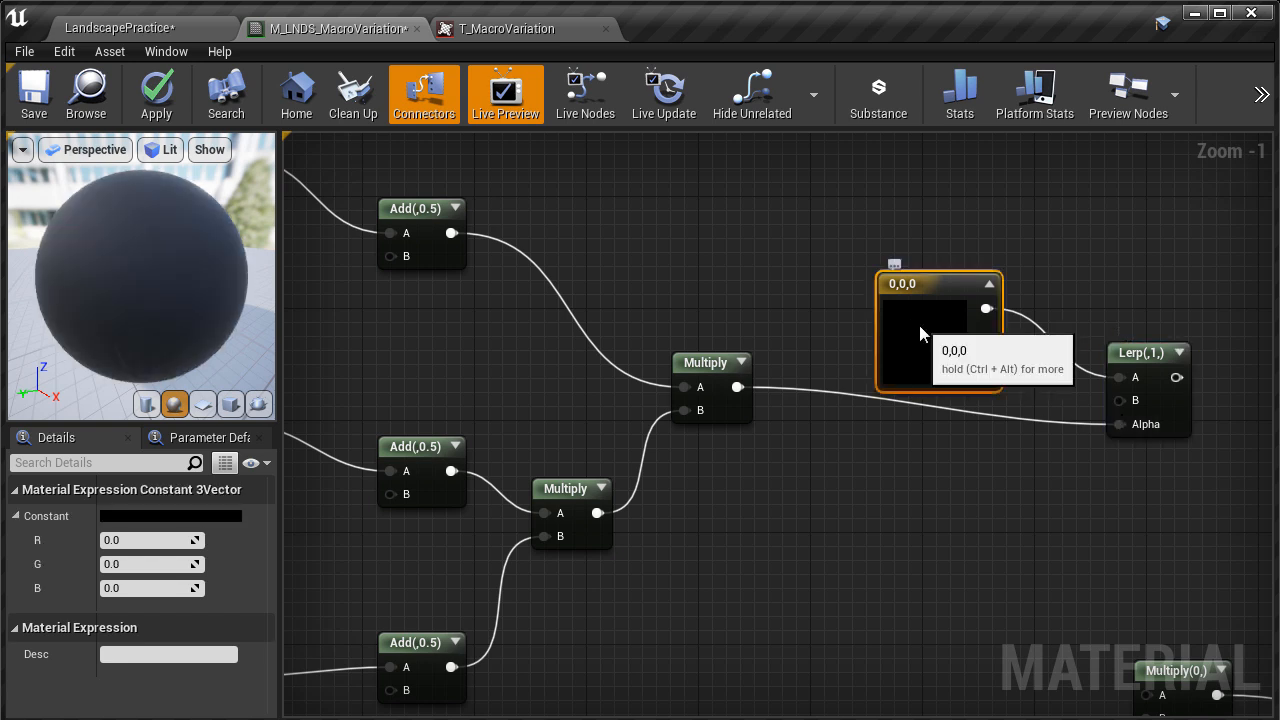
pyautogui.click(175, 539)
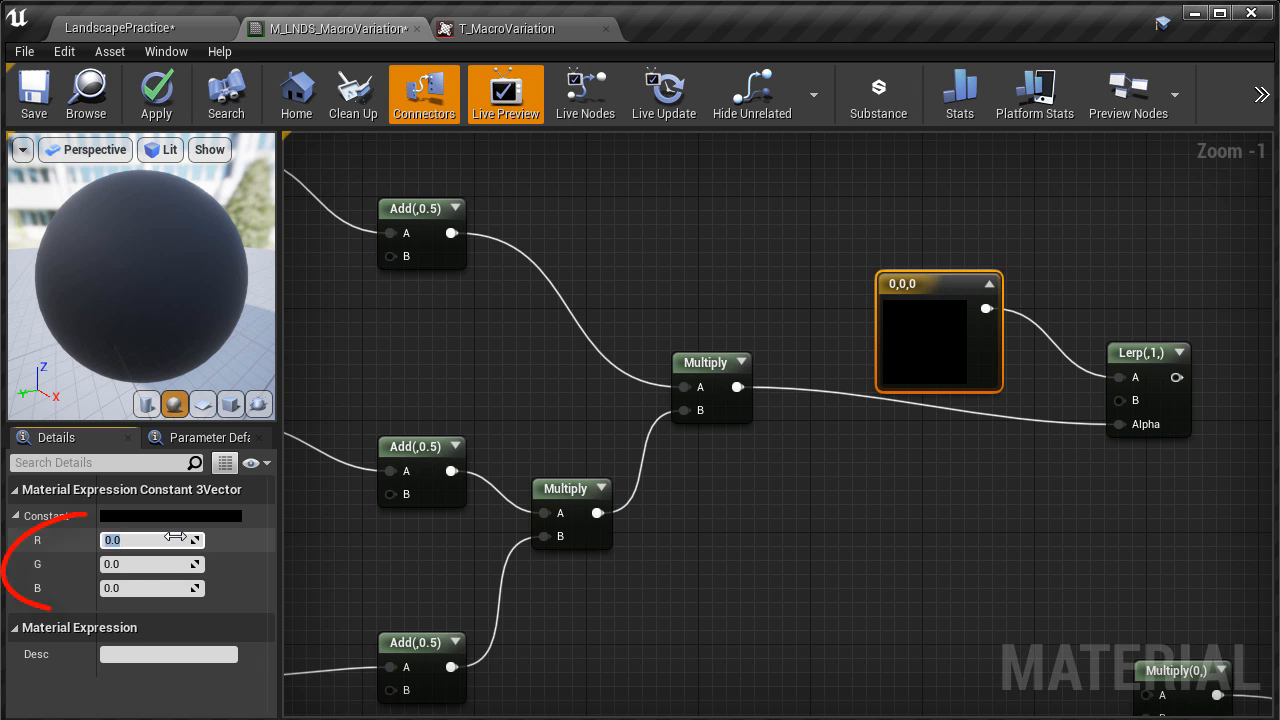
pyautogui.write('0.5')
pyautogui.press('Return')
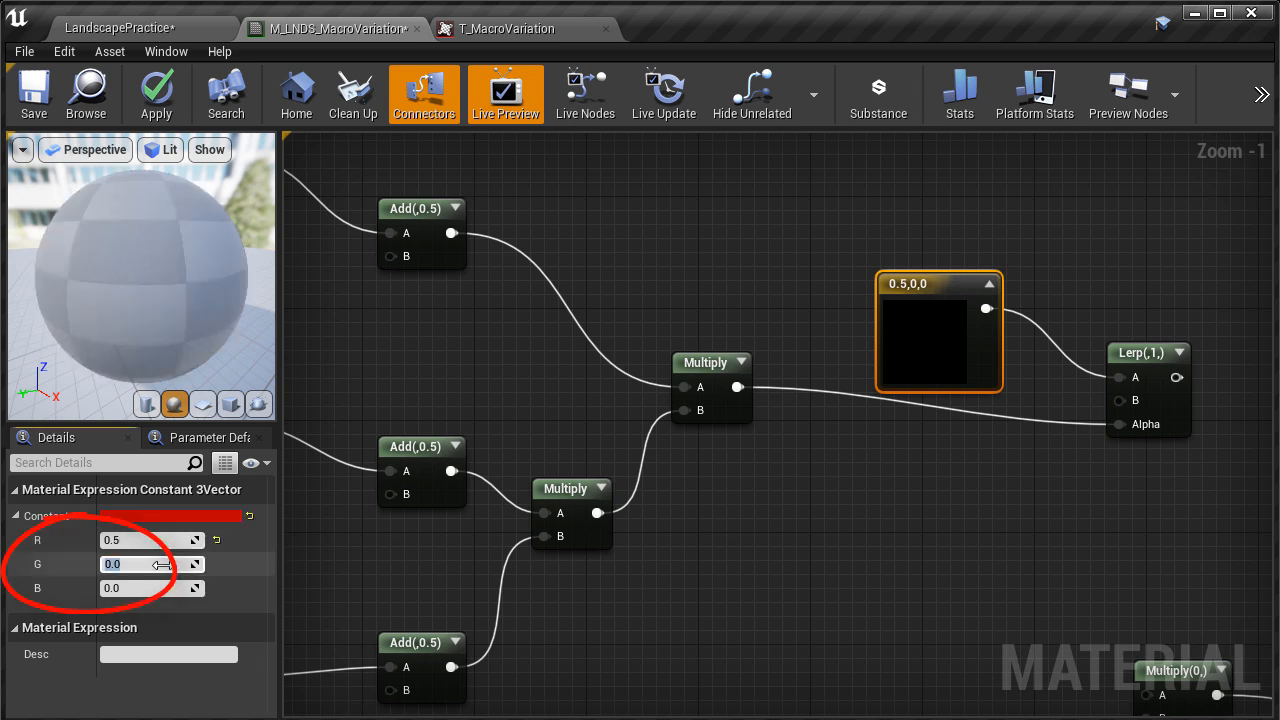
pyautogui.click(160, 588)
pyautogui.write('.')
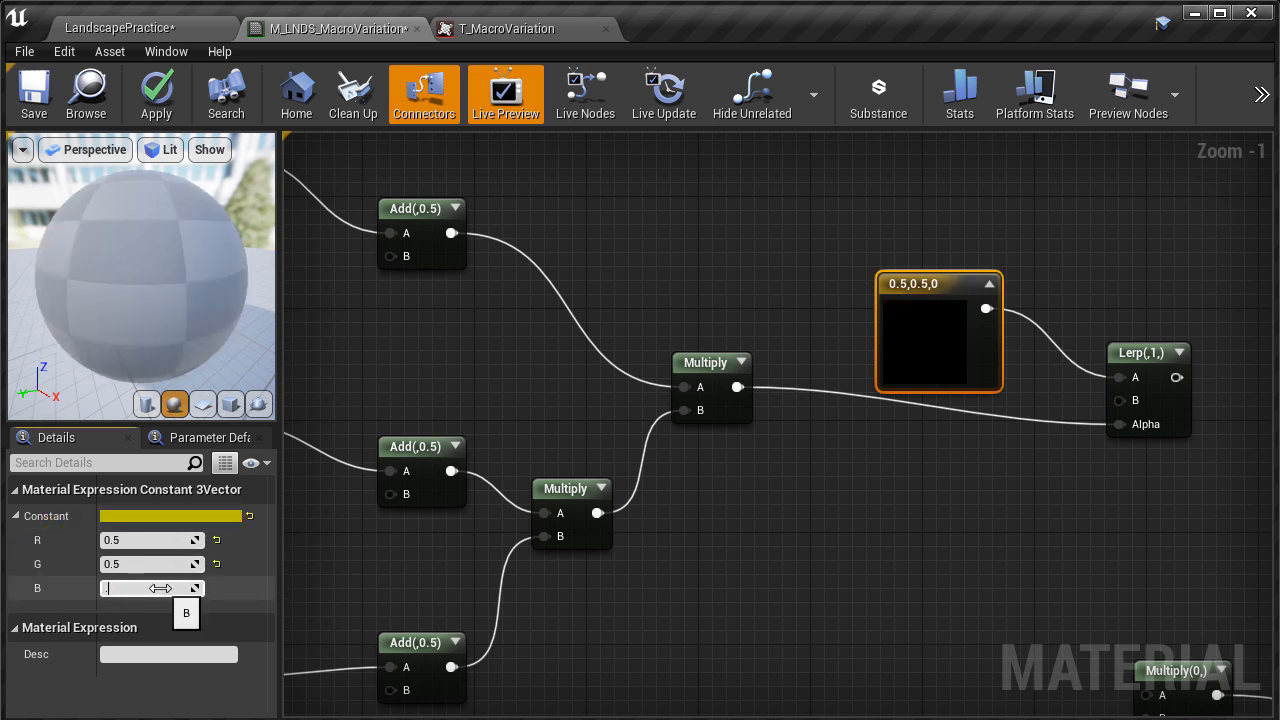
pyautogui.write('5')
pyautogui.press('Return')
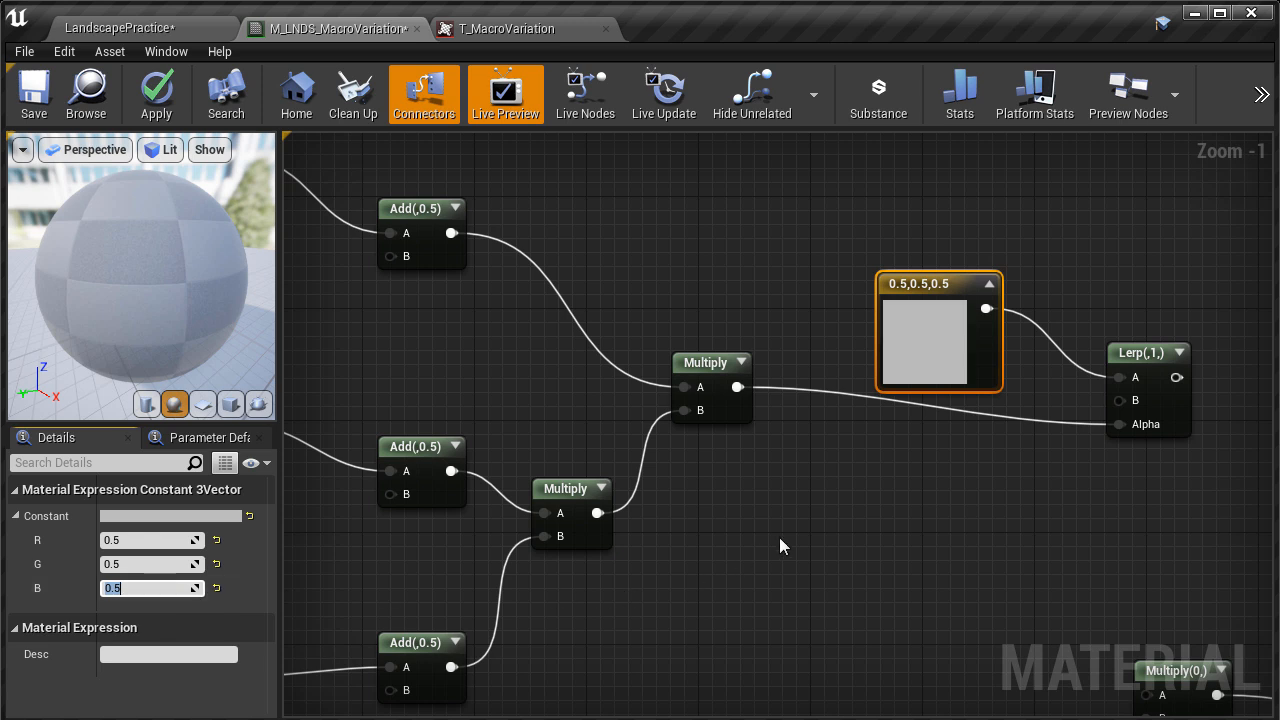
# Select the grass Texture Sample and its Multiply node together and reposition them below the Lerp node
pyautogui.moveTo(945, 512); pyautogui.dragTo(743, 493, button='right')
pyautogui.moveTo(943, 459); pyautogui.dragTo(737, 359, button='right')
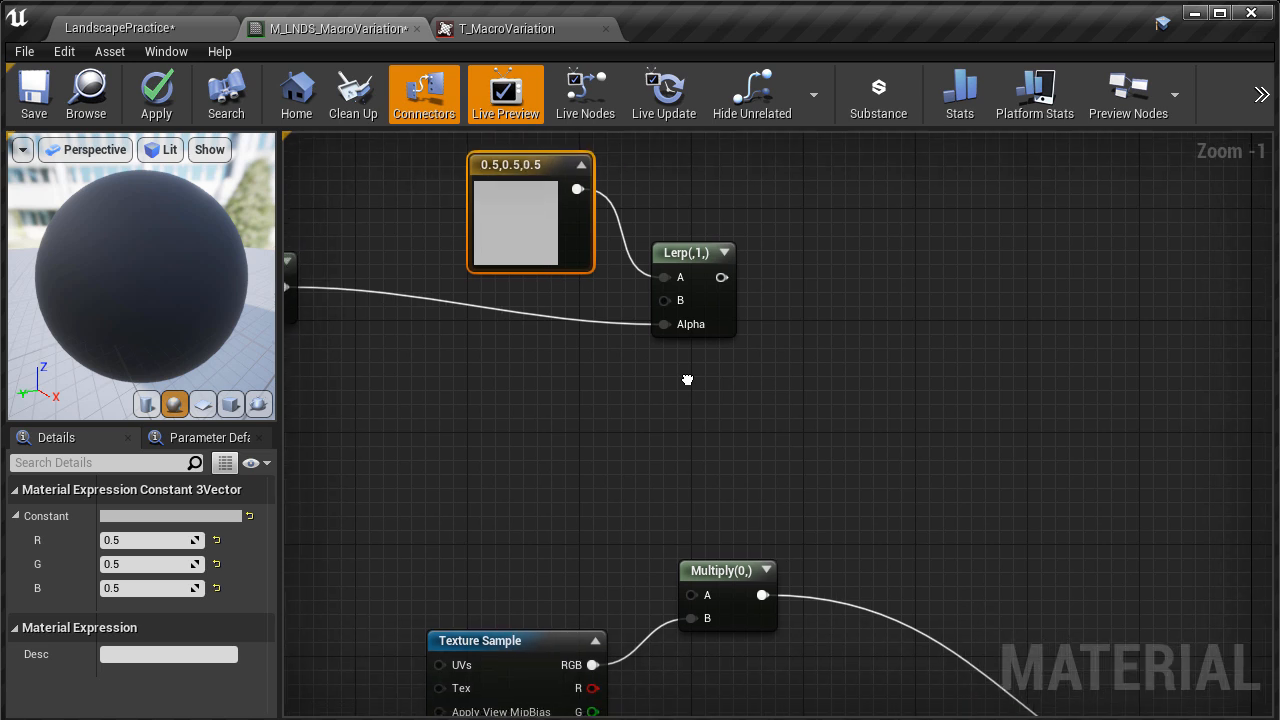
pyautogui.moveTo(719, 498); pyautogui.dragTo(746, 438, button='right')
pyautogui.moveTo(583, 467); pyautogui.dragTo(732, 572)
pyautogui.moveTo(767, 514); pyautogui.dragTo(888, 458)
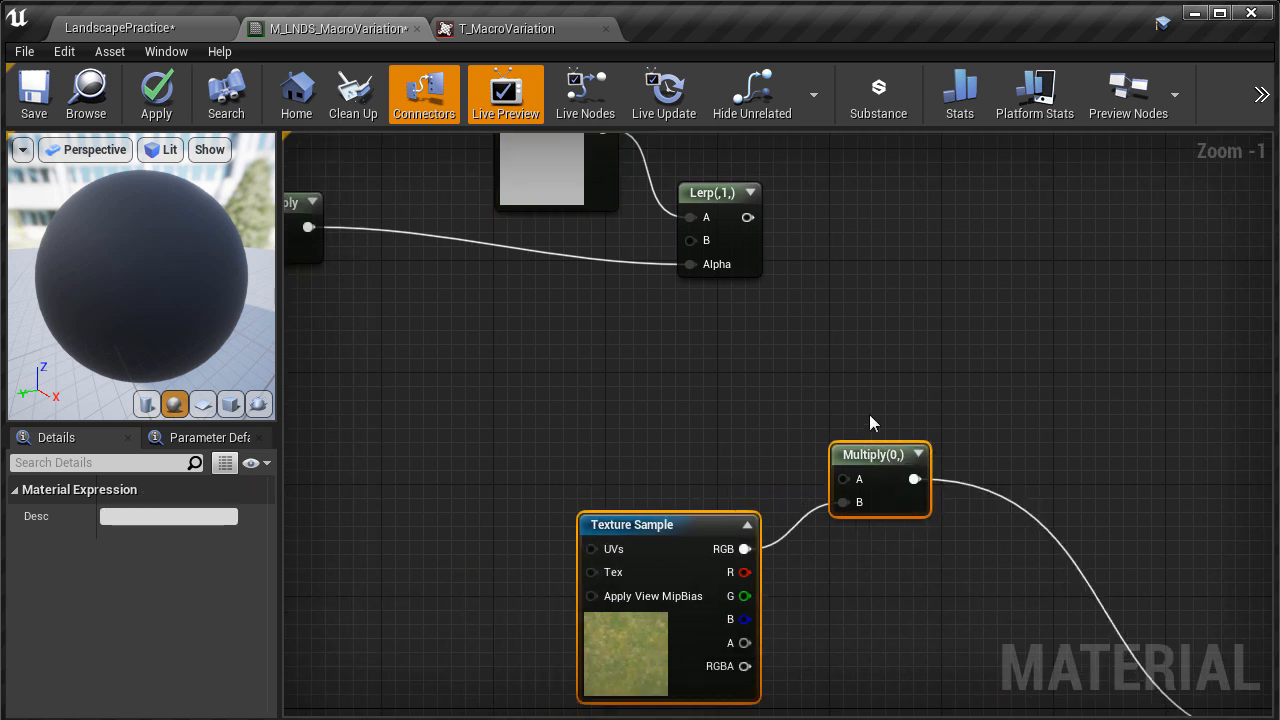
# Connect the Lerp's output to the A input of the grass Multiply node and apply the material
pyautogui.moveTo(845, 382); pyautogui.dragTo(881, 472, button='right')
pyautogui.moveTo(783, 307); pyautogui.dragTo(881, 571)
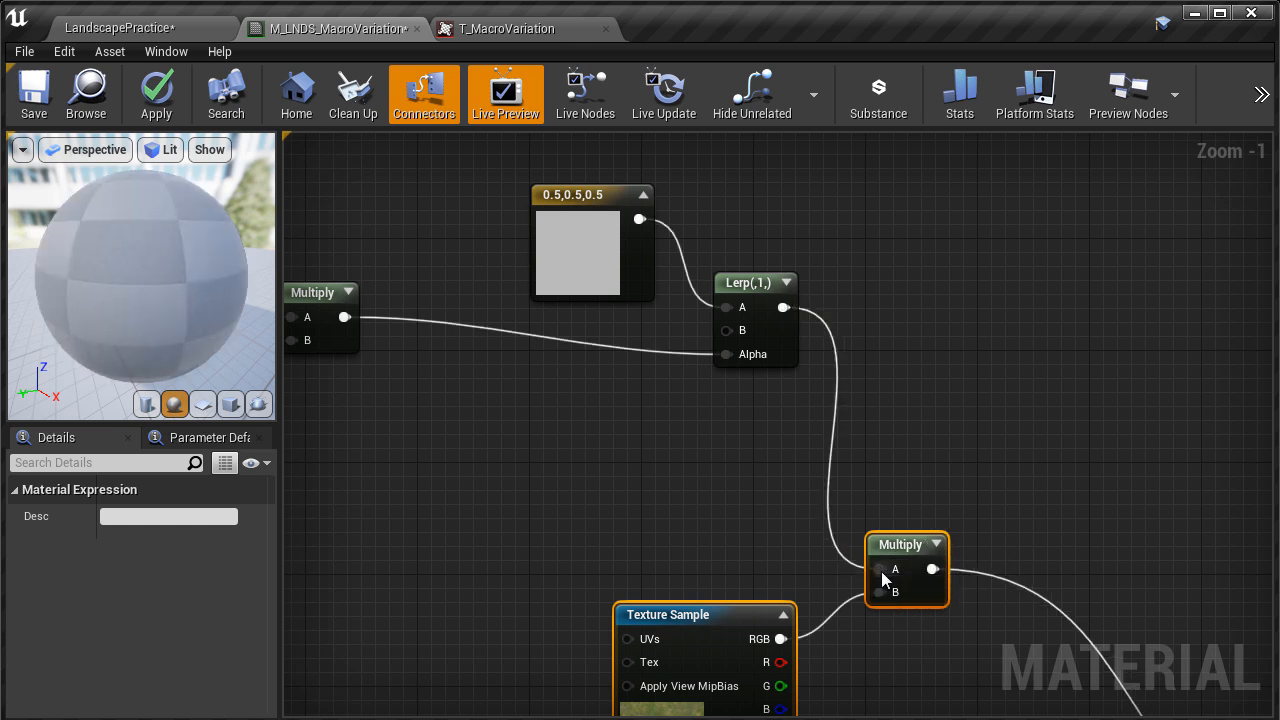
pyautogui.moveTo(905, 655); pyautogui.dragTo(985, 461, button='right')
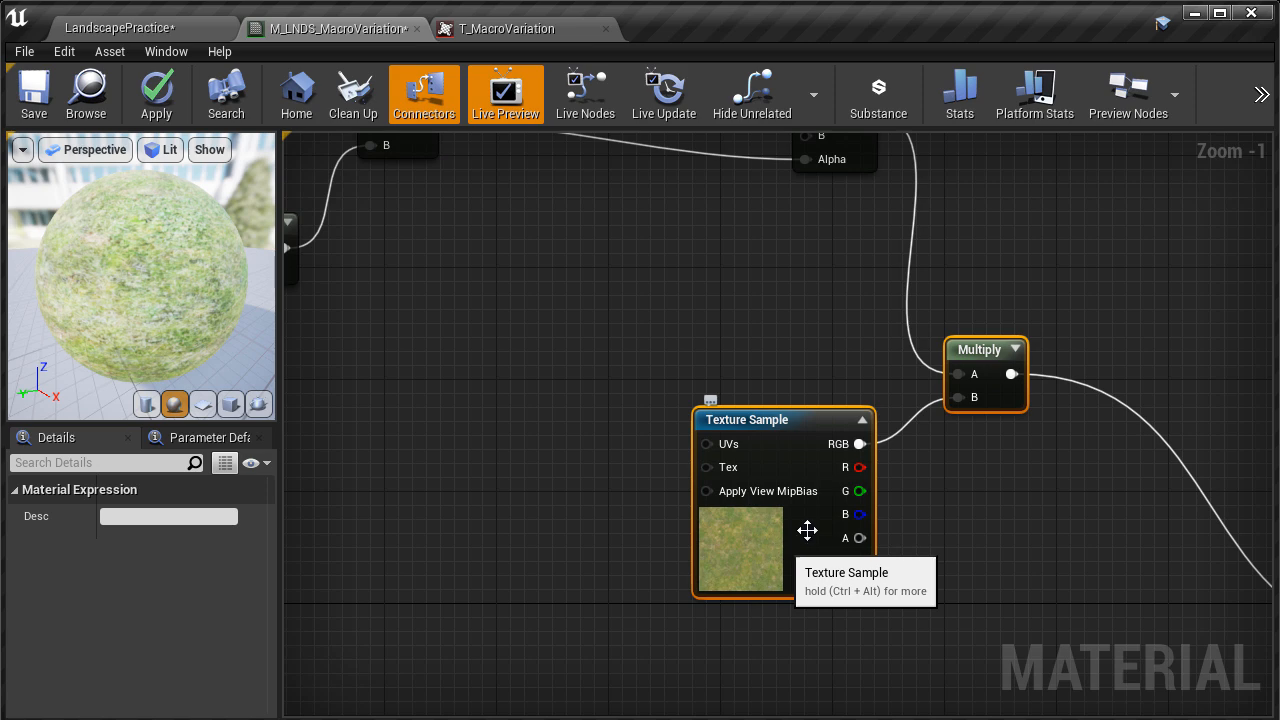
pyautogui.moveTo(970, 505); pyautogui.dragTo(567, 399, button='right')
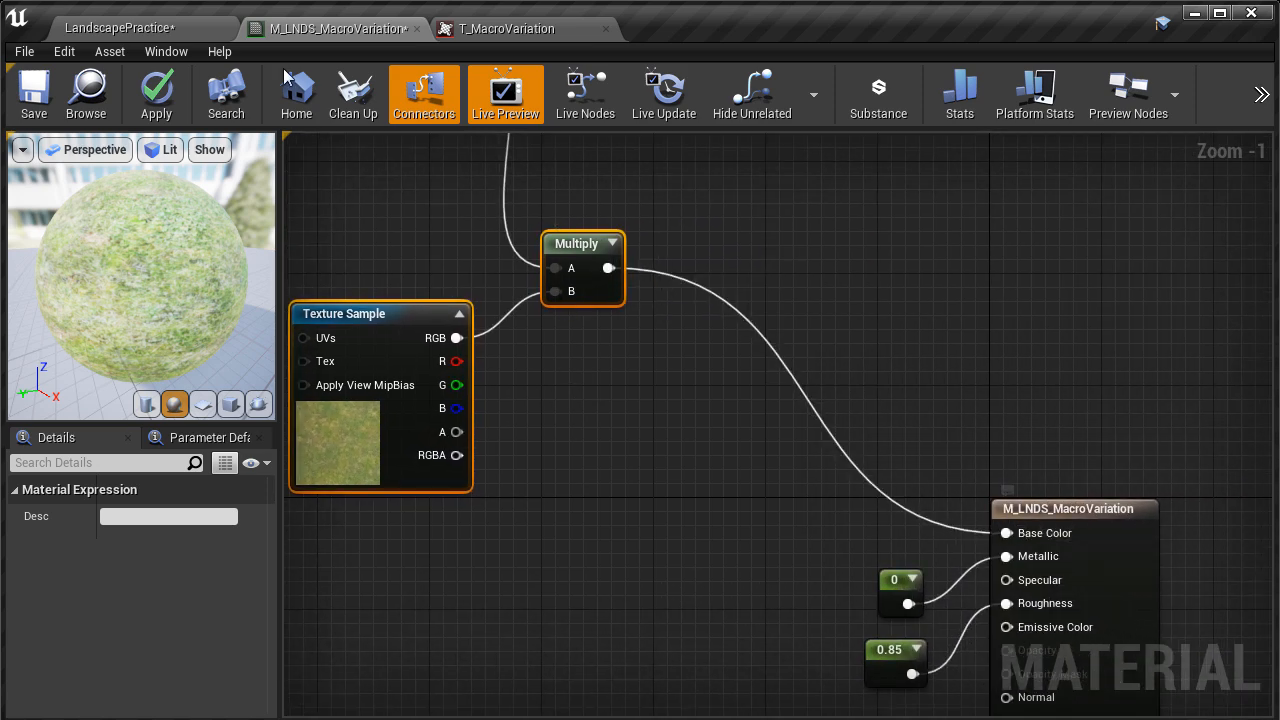
pyautogui.click(160, 98)
# Play the LandscapePractice level in full screen and examine the macro variation on the surrounding landscape with the character
pyautogui.click(121, 30)
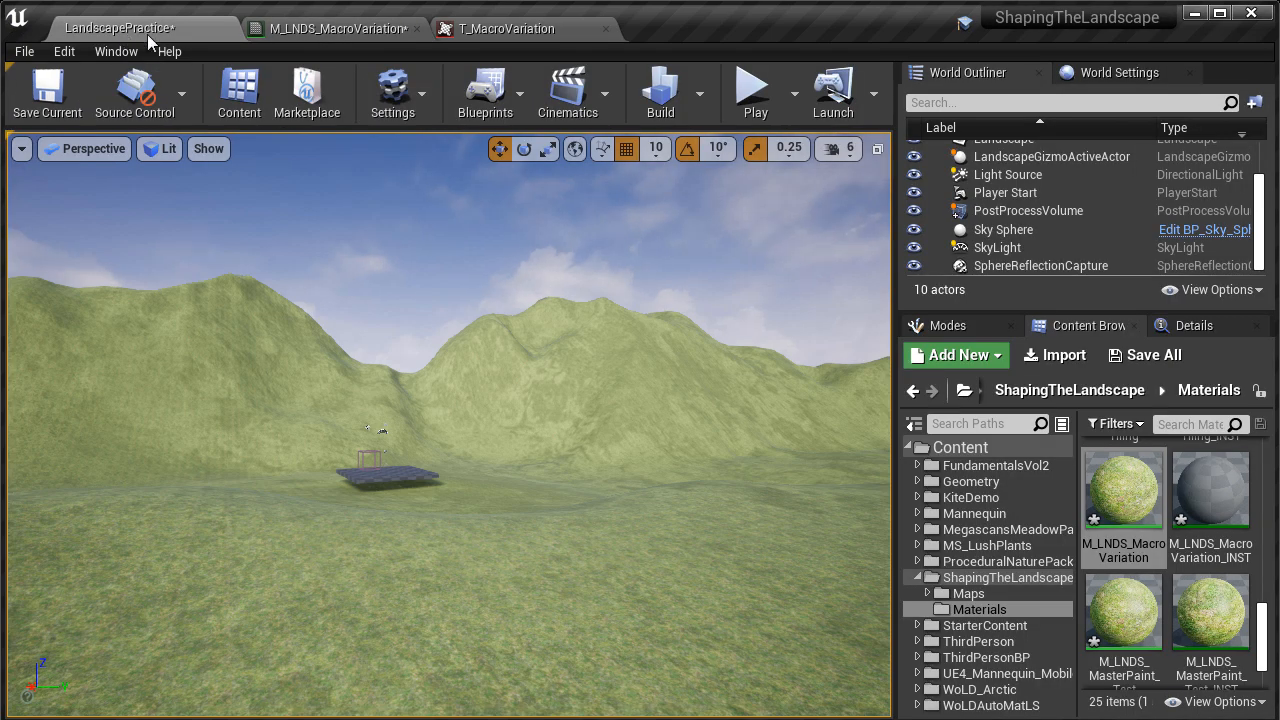
pyautogui.moveTo(431, 371); pyautogui.dragTo(466, 430, button='right')
pyautogui.click(755, 90)
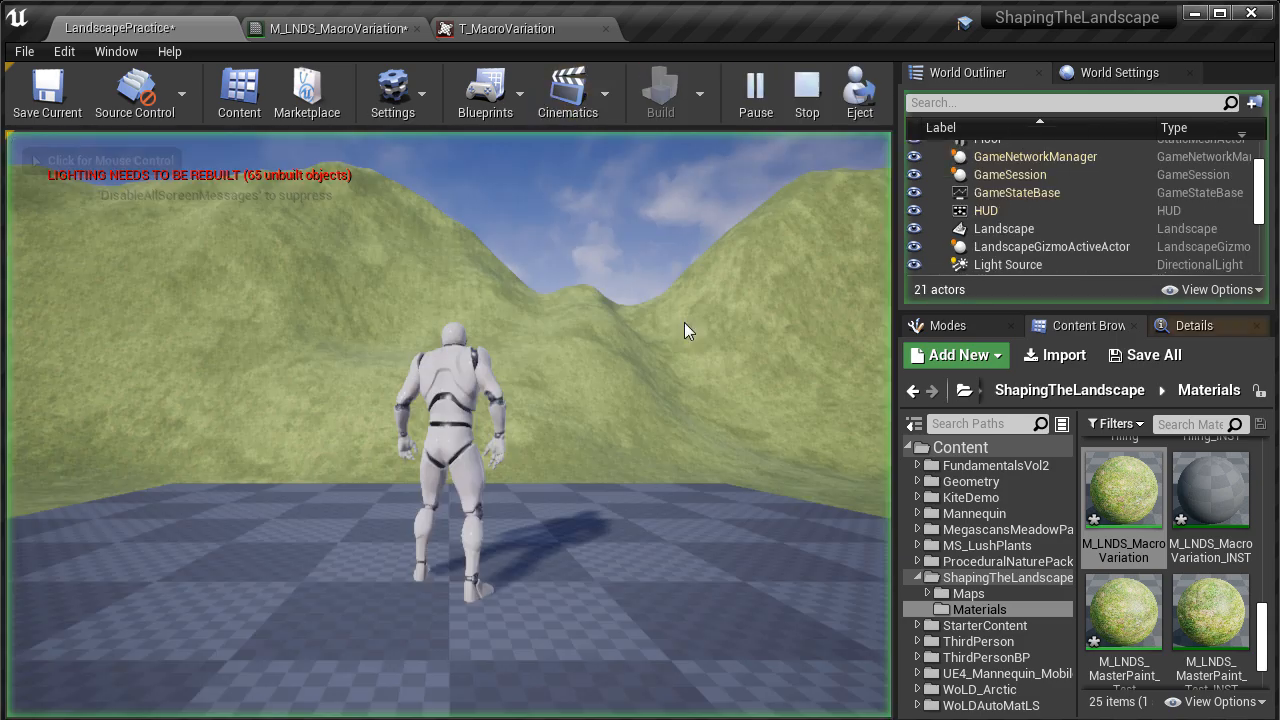
pyautogui.click(686, 316)
pyautogui.press('F11')
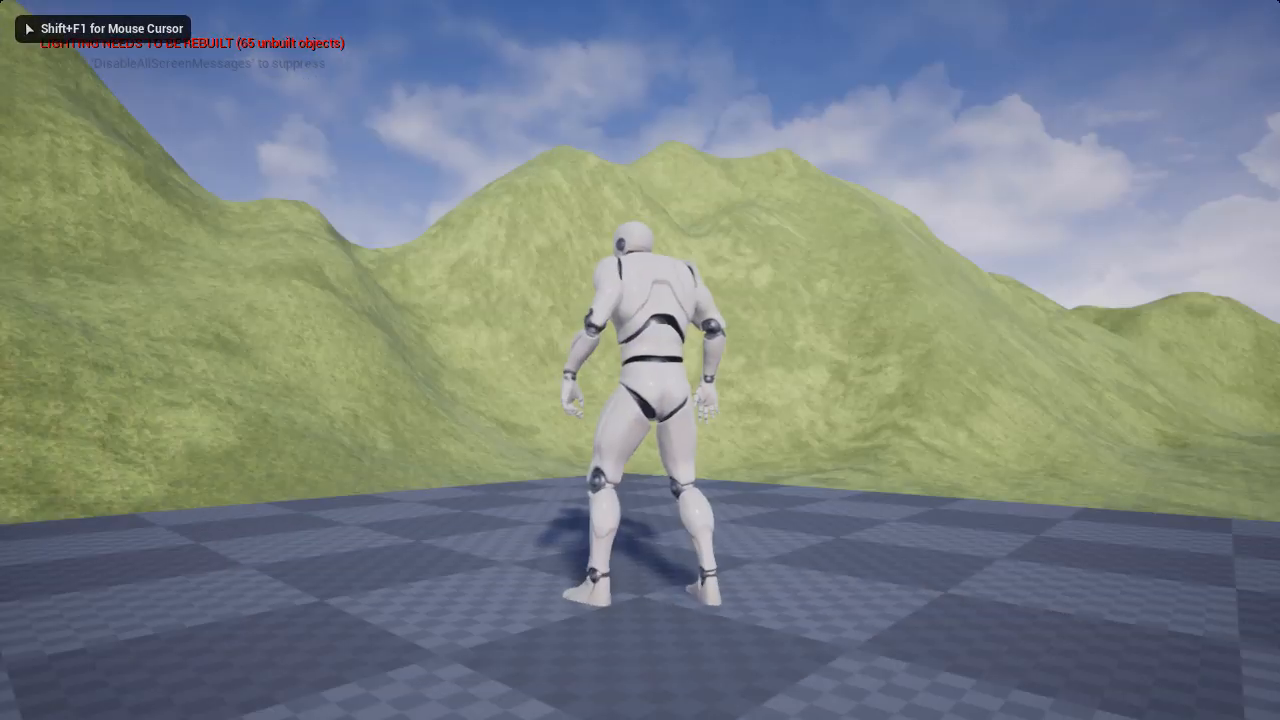
pyautogui.press('w')
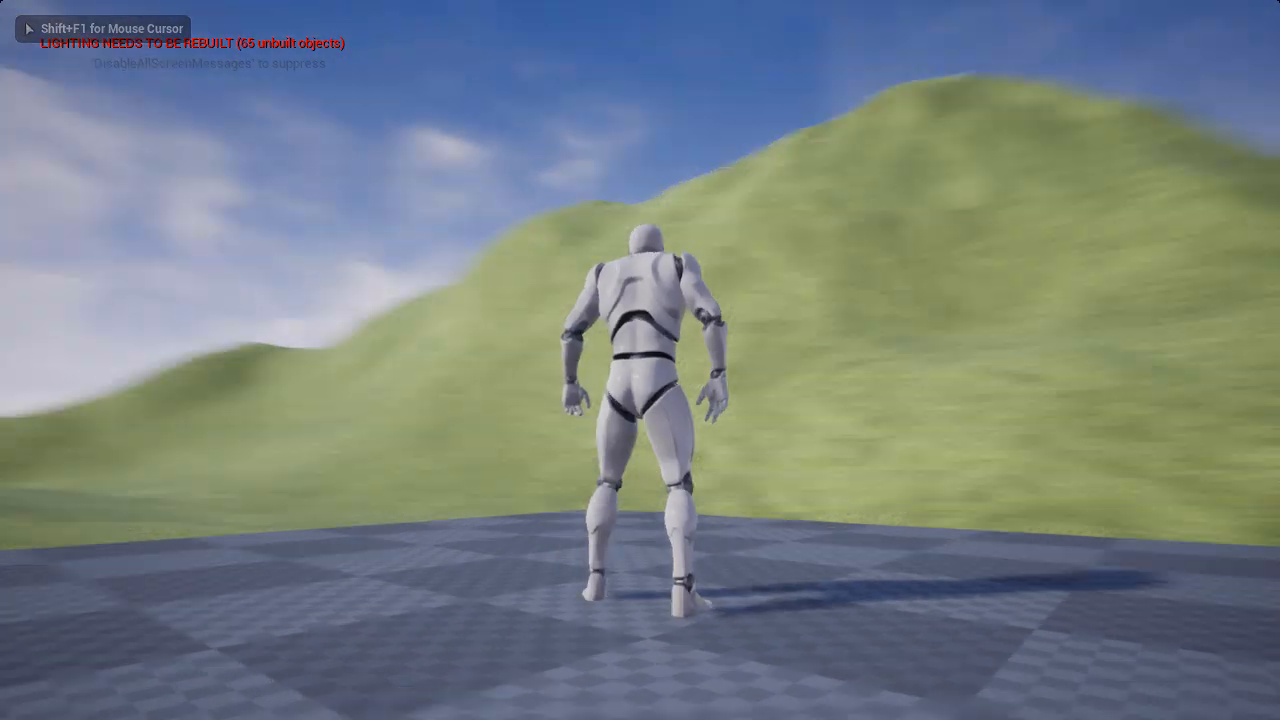
pyautogui.press('w')
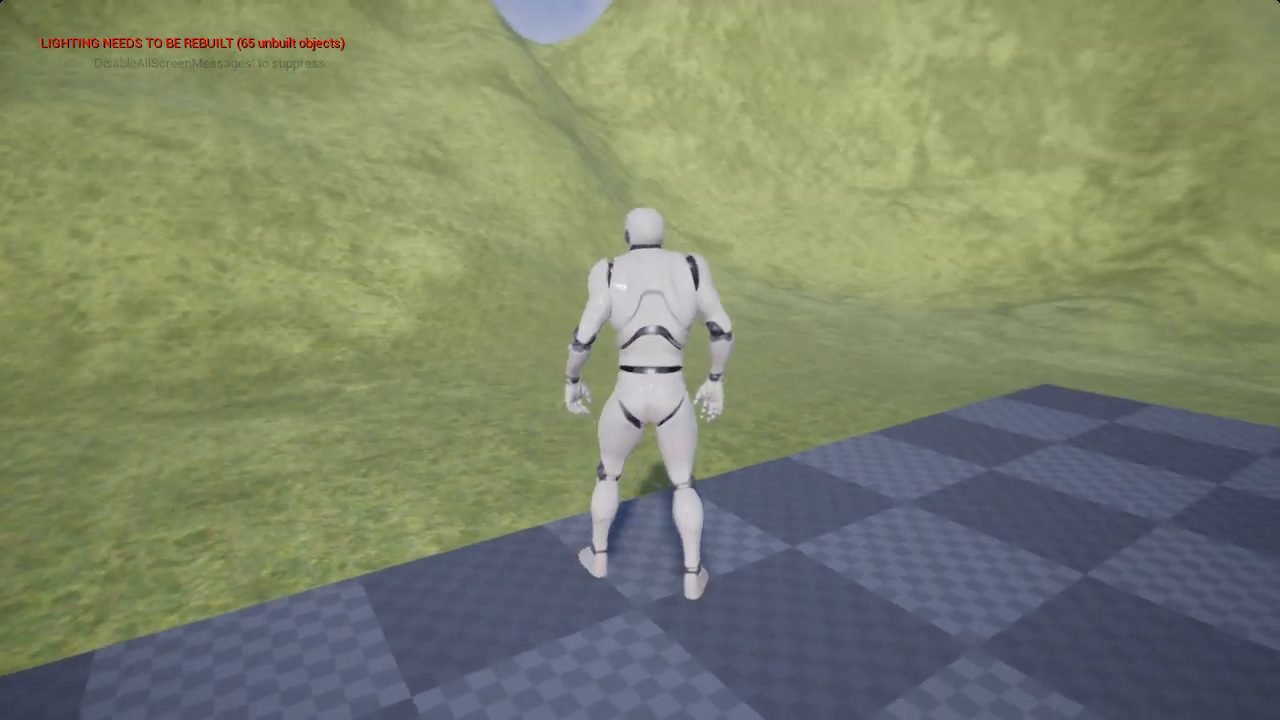
pyautogui.press('Escape')
pyautogui.moveTo(449, 424); pyautogui.dragTo(478, 352, button='right')
pyautogui.press('s')
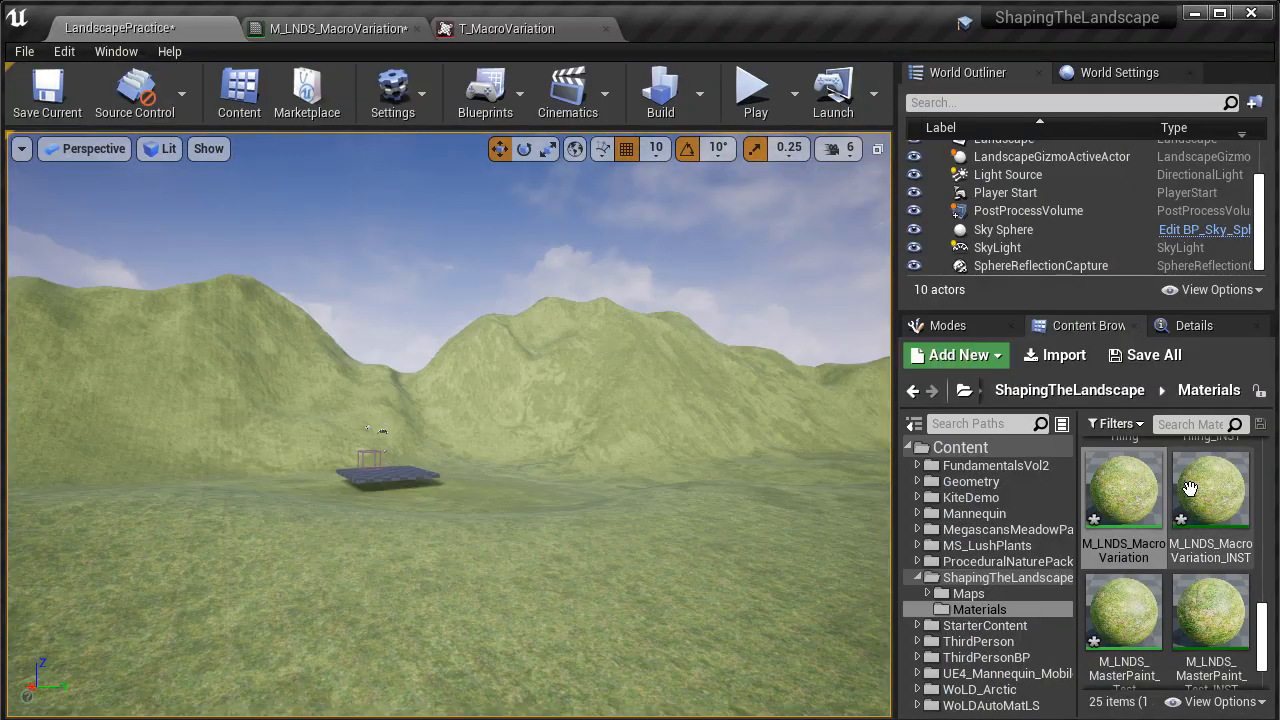
# Inspect the M_LNDS_MacroVariation_INST material instance for editable parameters, and close it along with the T_MacroVariation texture
pyautogui.doubleClick(1210, 488)
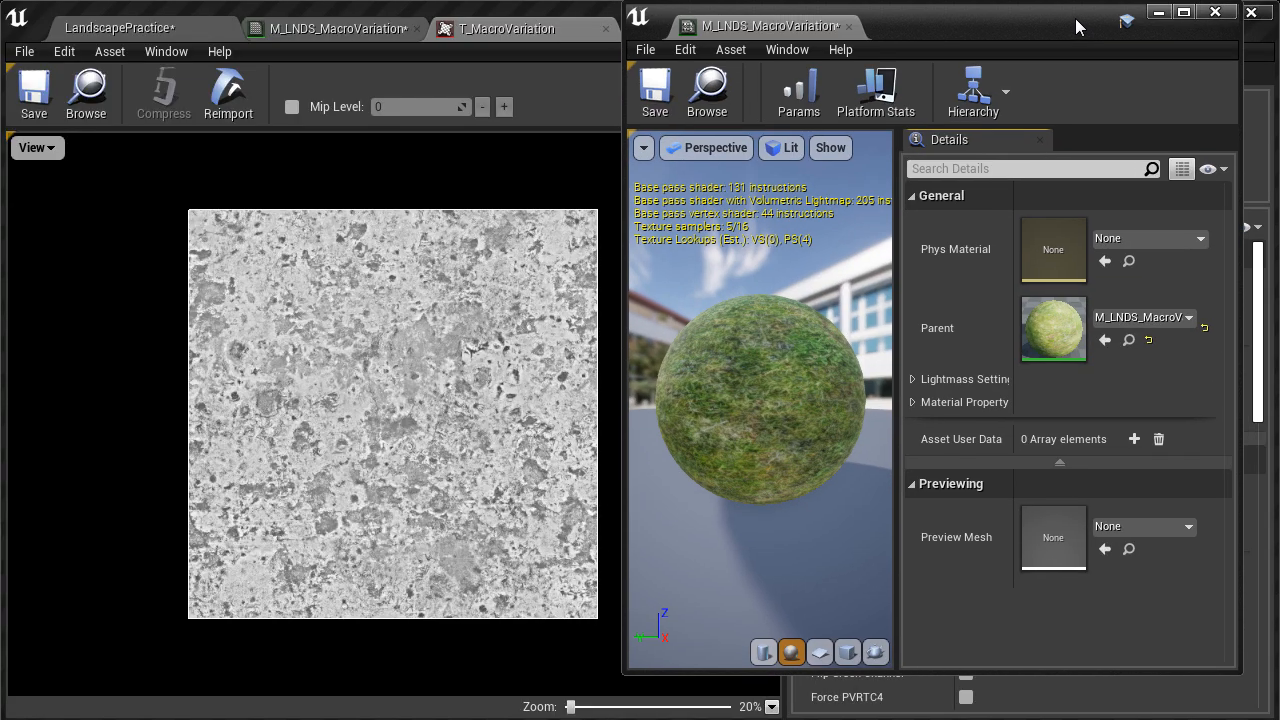
pyautogui.moveTo(1076, 25); pyautogui.dragTo(1085, 44)
pyautogui.moveTo(906, 330); pyautogui.dragTo(843, 330)
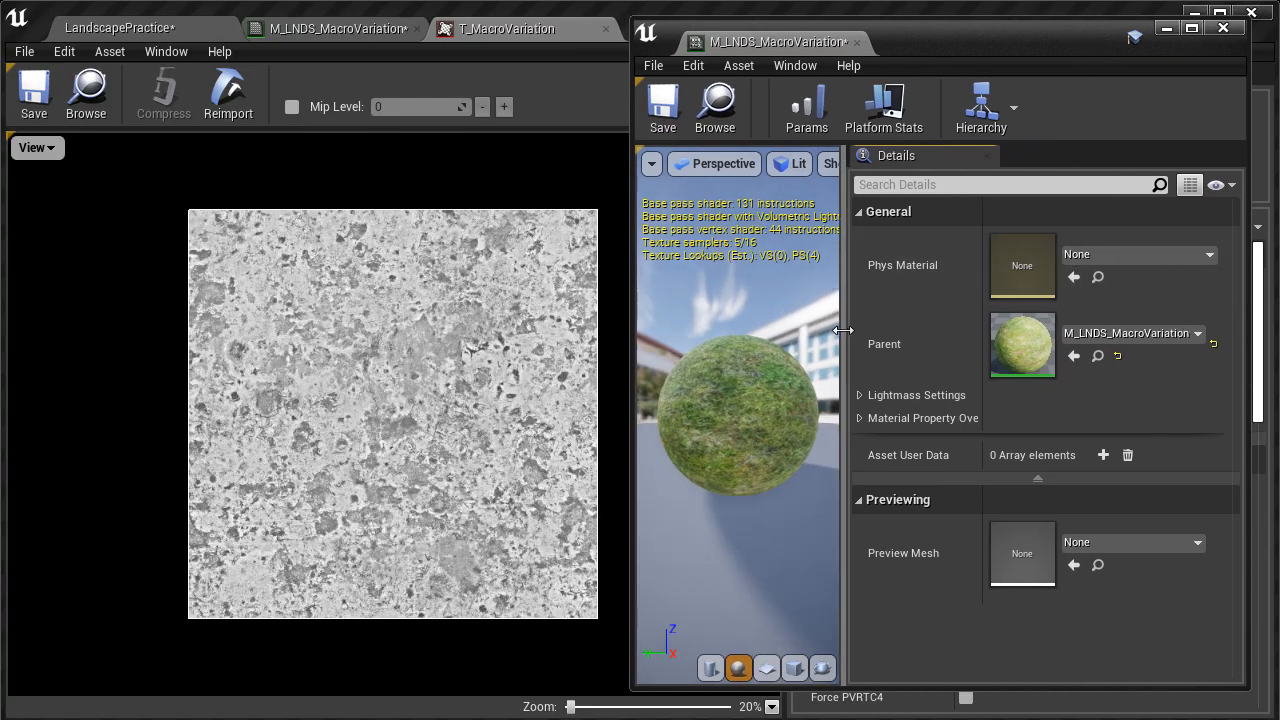
pyautogui.click(608, 29)
pyautogui.click(170, 30)
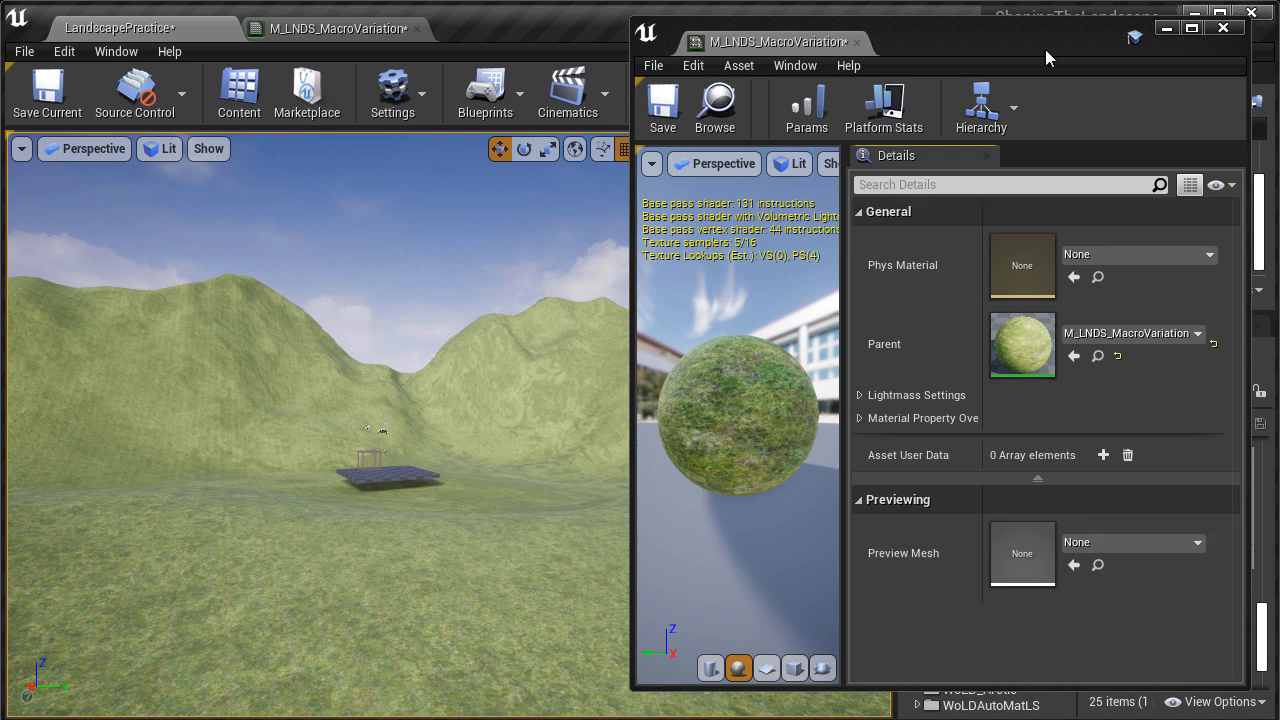
pyautogui.click(1223, 27)
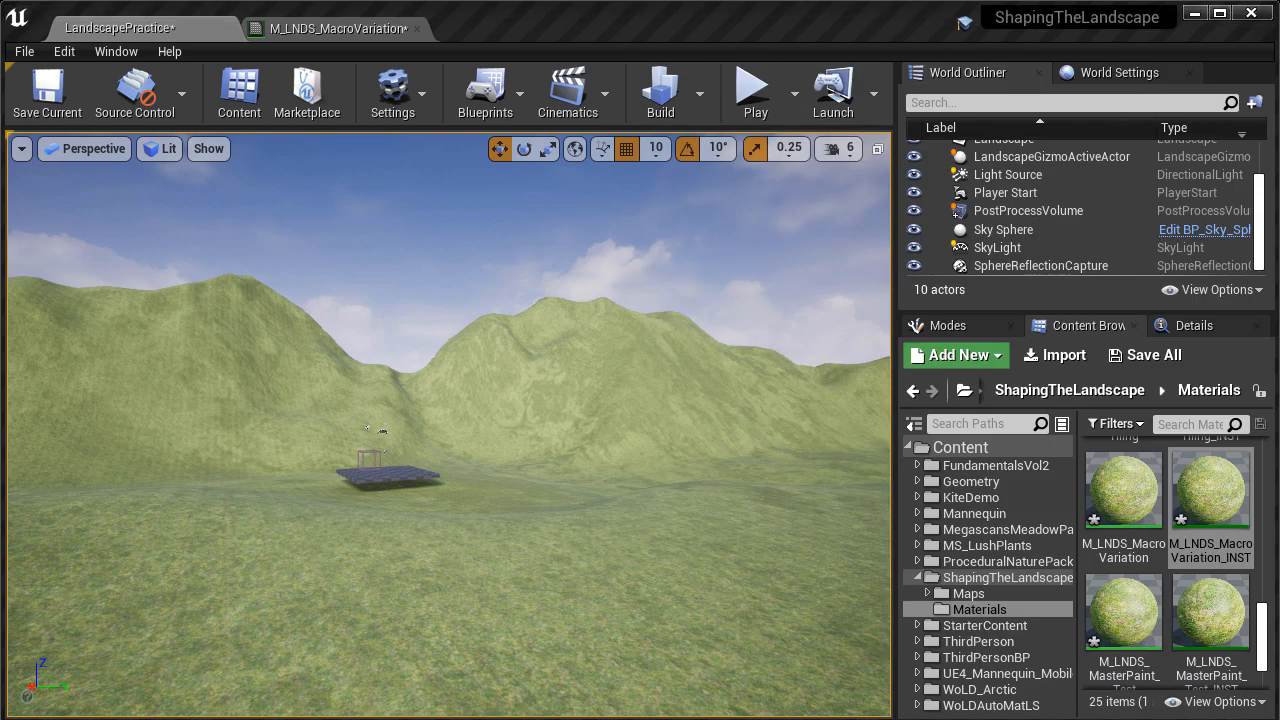
# Enclose the 0.5 Constant3Vector and the Lerp node of M_LNDS_MacroVariation in a comment titled "Reduce Macro Contrast"
pyautogui.click(332, 29)
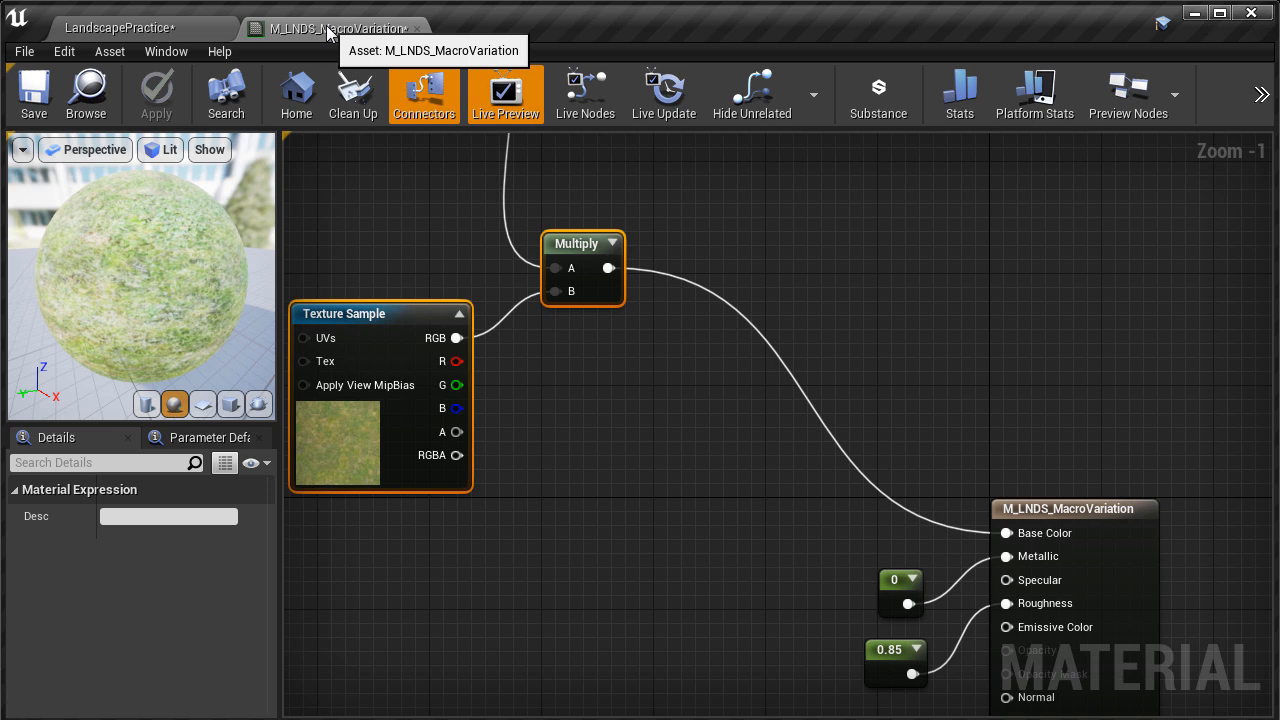
pyautogui.moveTo(557, 486); pyautogui.dragTo(780, 510, button='right')
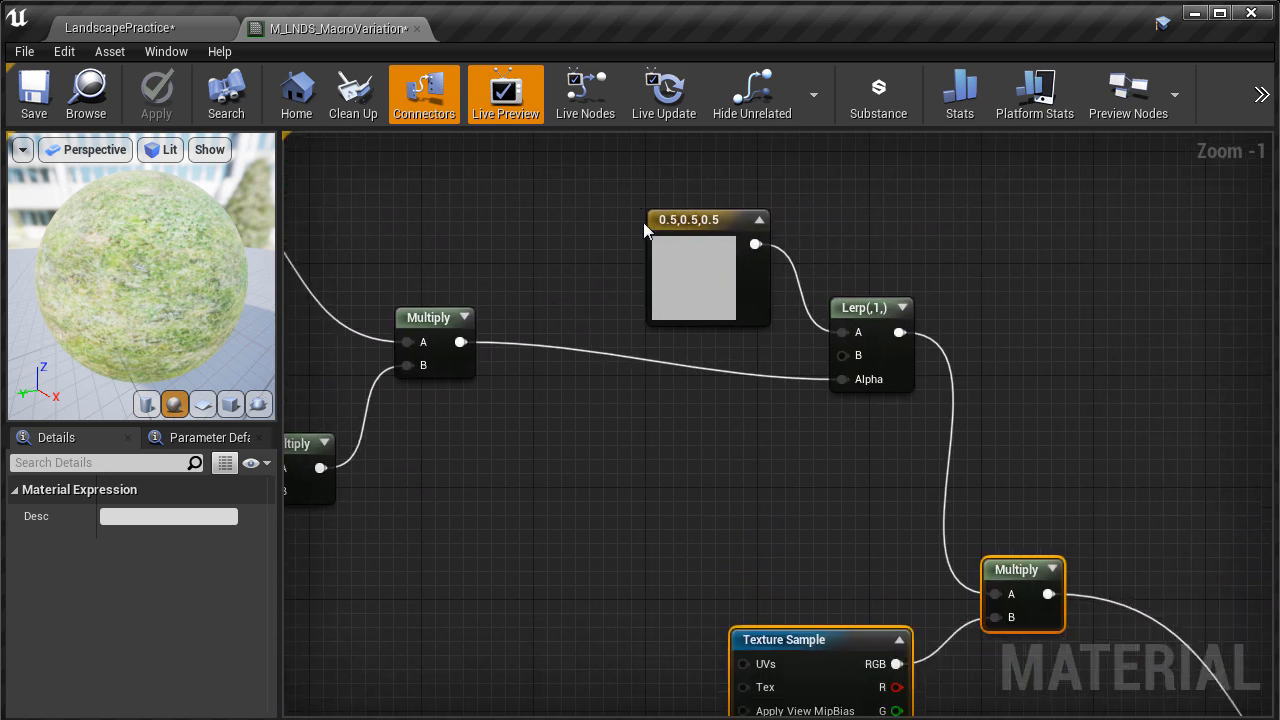
pyautogui.click(698, 277)
pyautogui.moveTo(697, 280); pyautogui.dragTo(711, 294)
pyautogui.moveTo(594, 163); pyautogui.dragTo(993, 445)
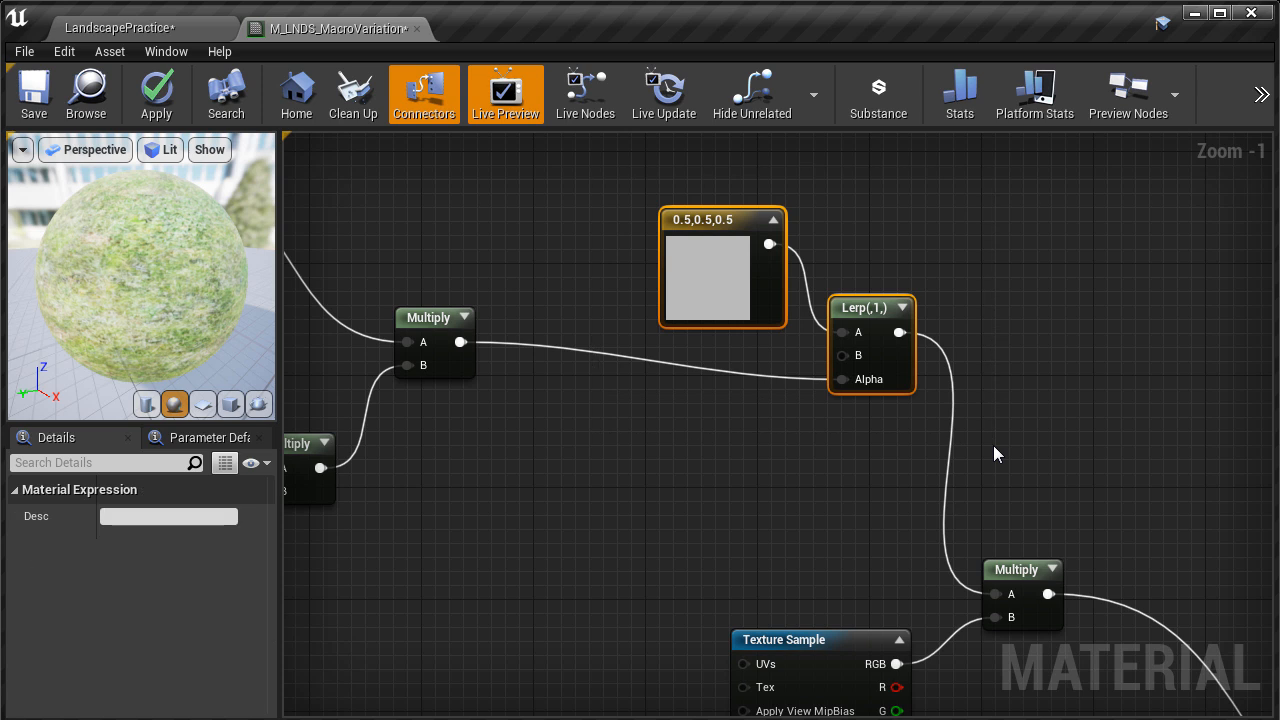
pyautogui.press('c')
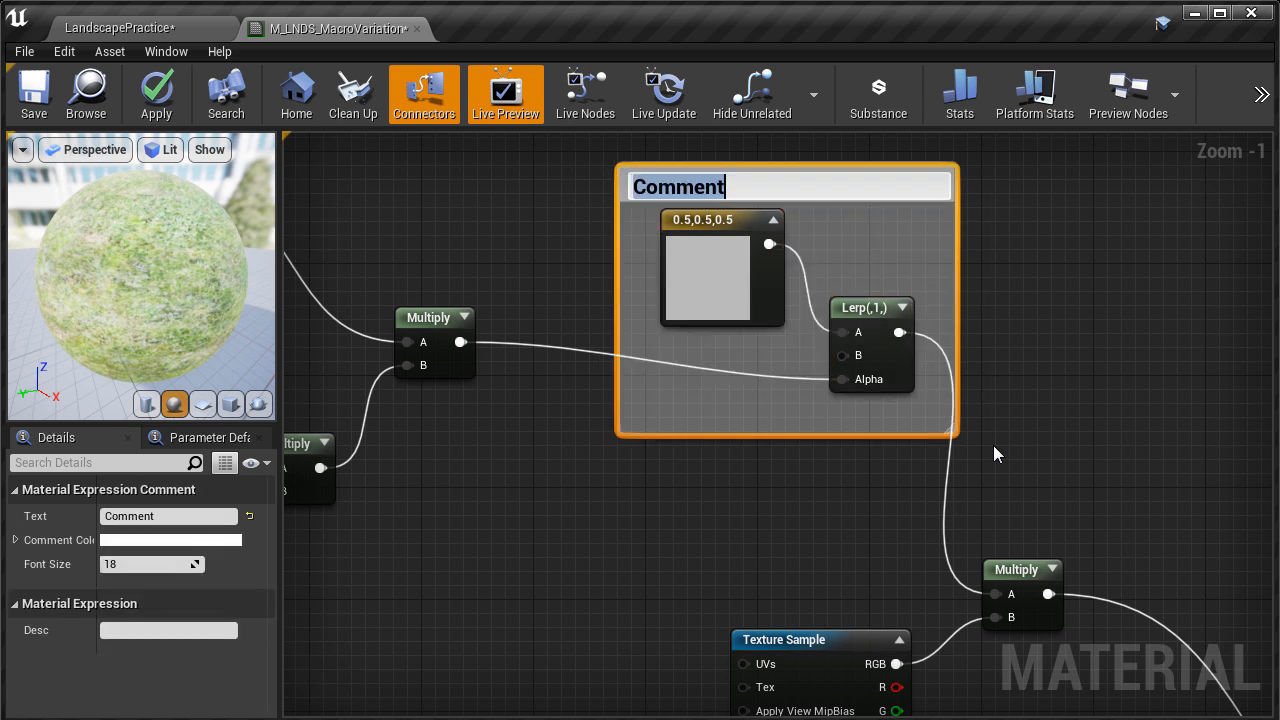
pyautogui.write('Reduce Macro Contrast')
pyautogui.press('Return')
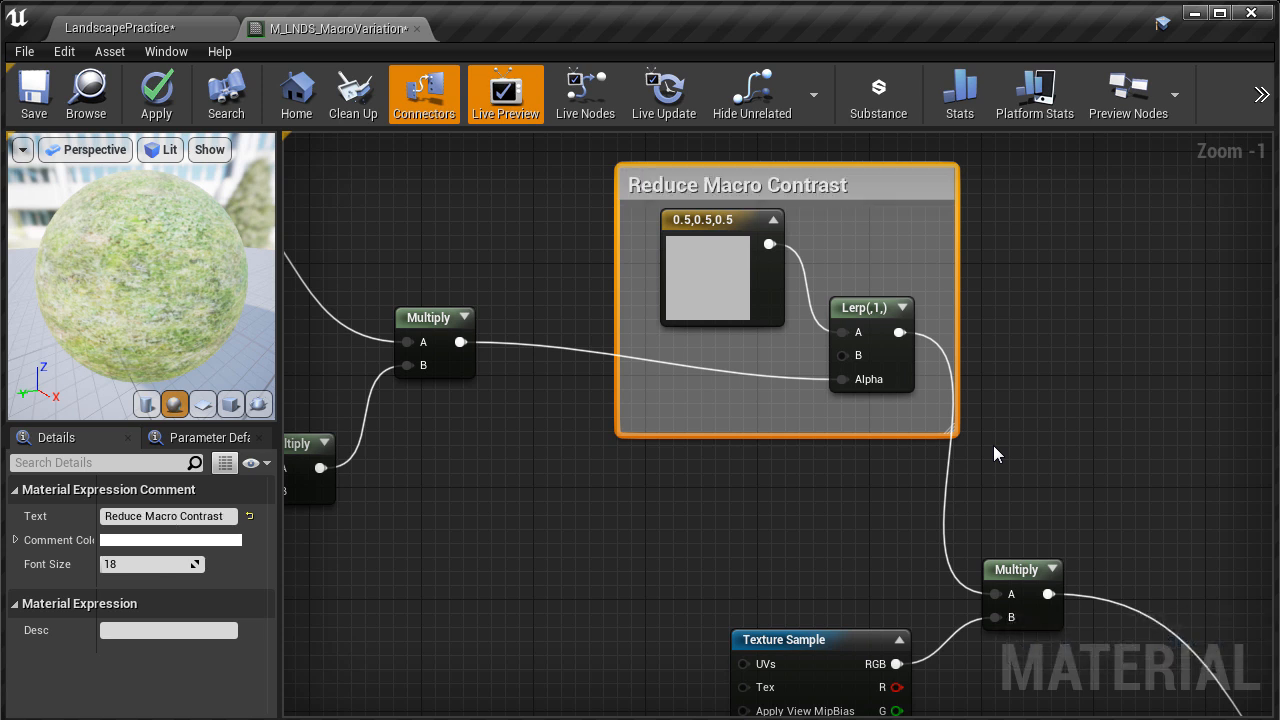
# Convert the 0.5 Constant3Vector to a parameter named "Macro Contrast" and space it and the Lerp node apart within the comment
pyautogui.click(697, 264)
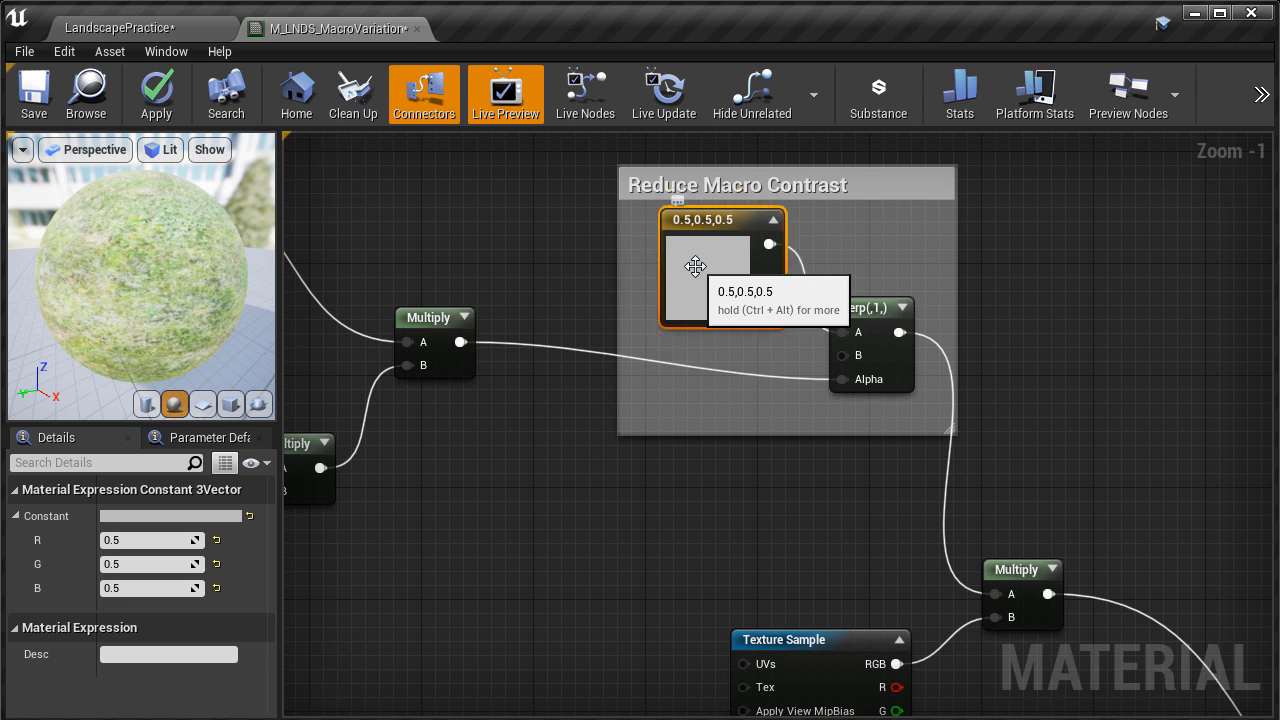
pyautogui.rightClick(695, 266)
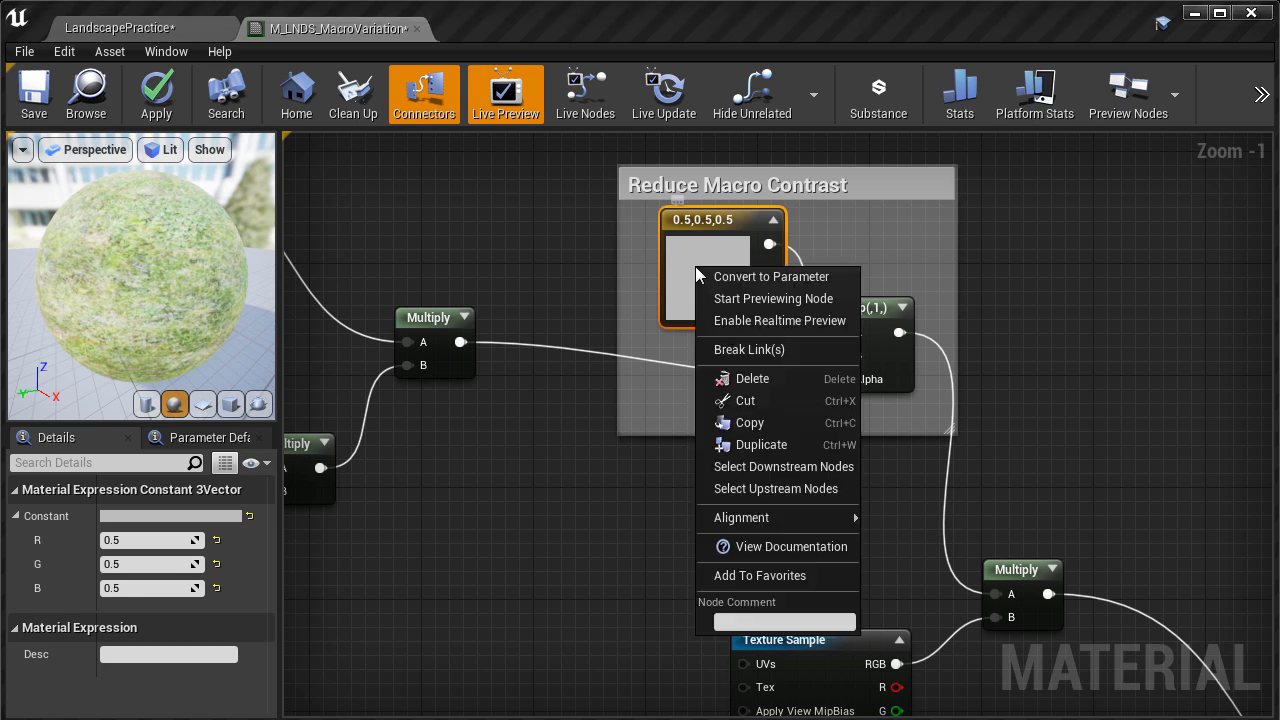
pyautogui.click(720, 275)
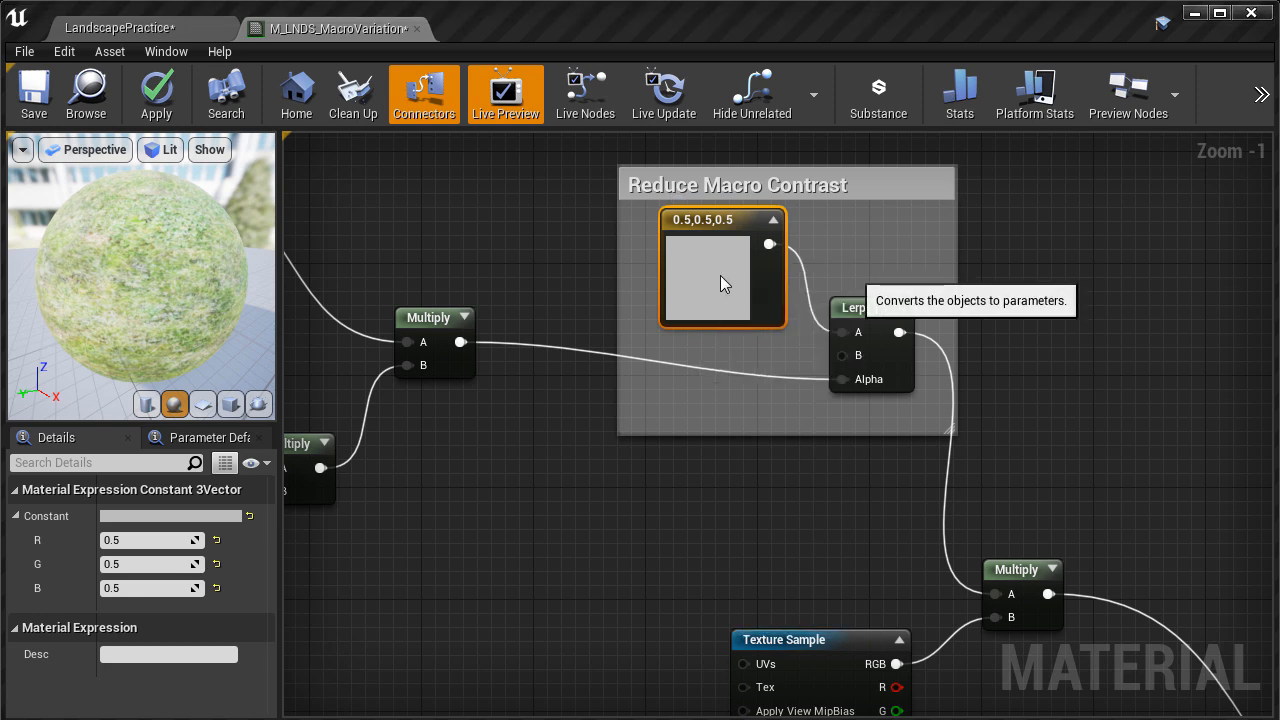
pyautogui.write('Macro Contrast')
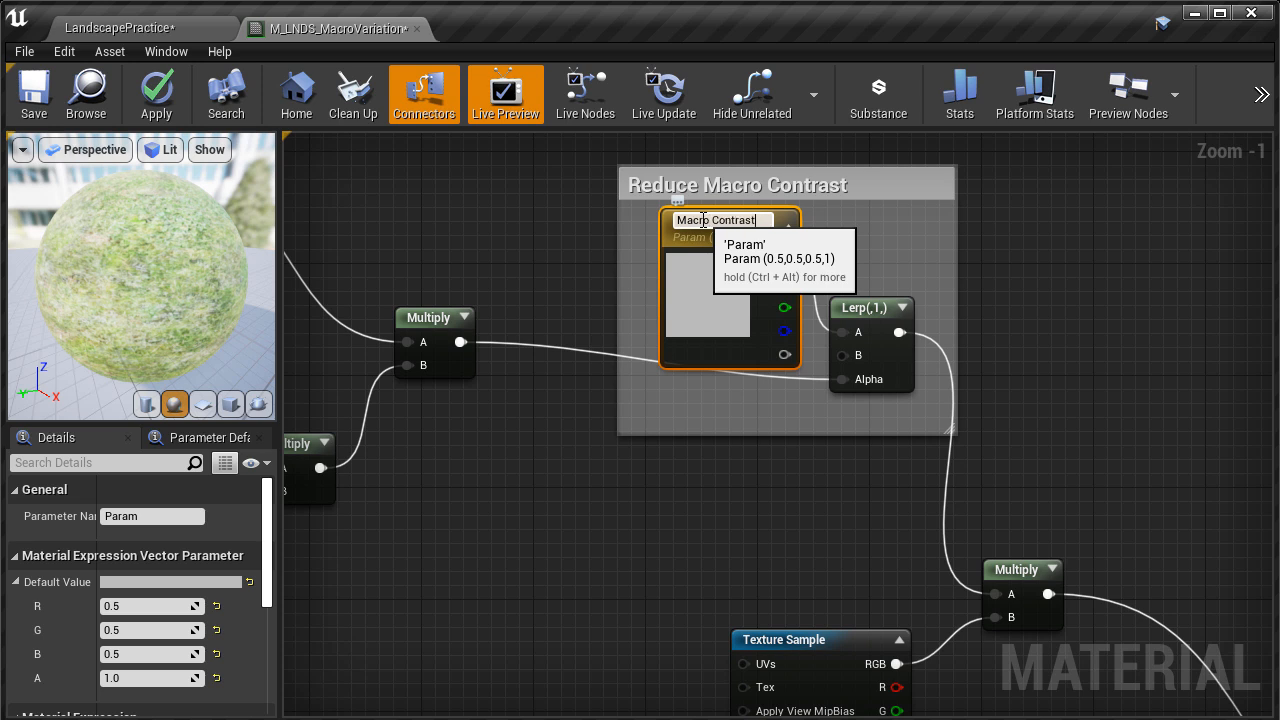
pyautogui.press('Return')
pyautogui.moveTo(702, 215); pyautogui.dragTo(688, 233)
pyautogui.moveTo(869, 308); pyautogui.dragTo(882, 331)
pyautogui.moveTo(479, 240); pyautogui.dragTo(892, 297, button='right')
pyautogui.click(1080, 336)
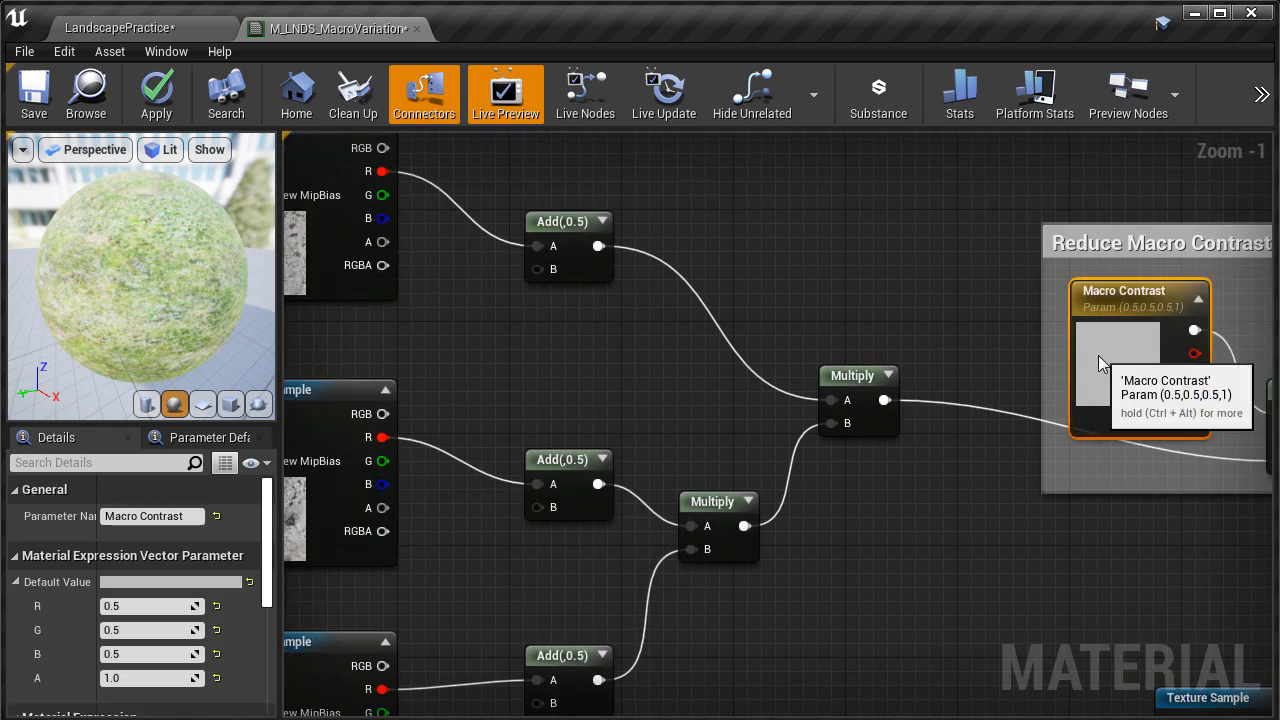
pyautogui.scroll(-2, 235, 646)
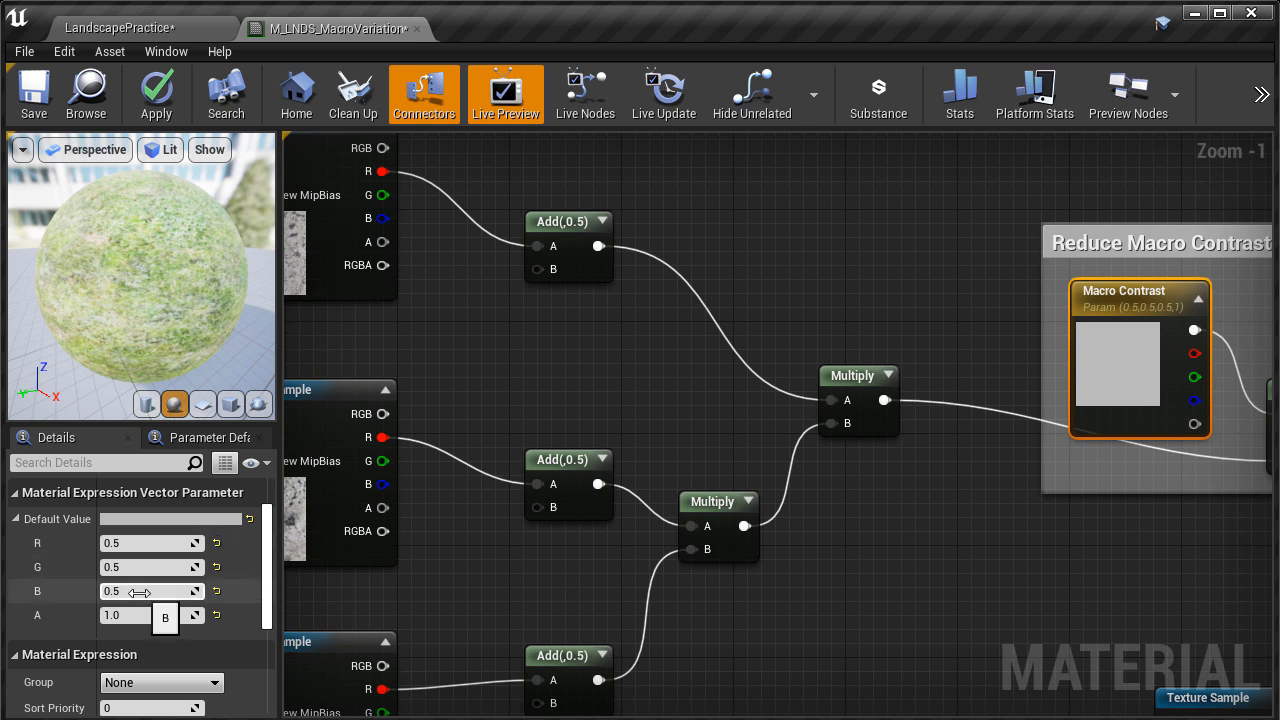
# Add a scalar Constant node below each of the three TexCoord nodes that feed the macro variation tiling Multiply nodes
pyautogui.moveTo(486, 354); pyautogui.dragTo(1000, 390, button='right')
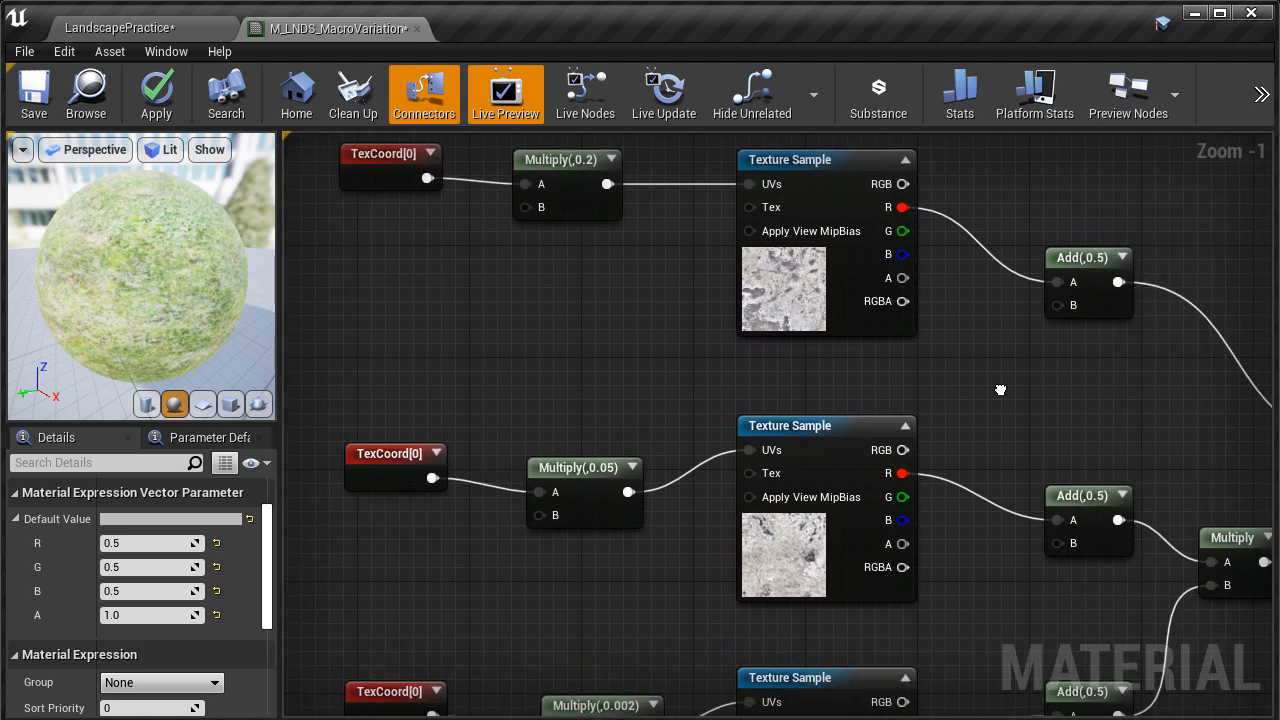
pyautogui.moveTo(527, 254); pyautogui.dragTo(601, 307, button='right')
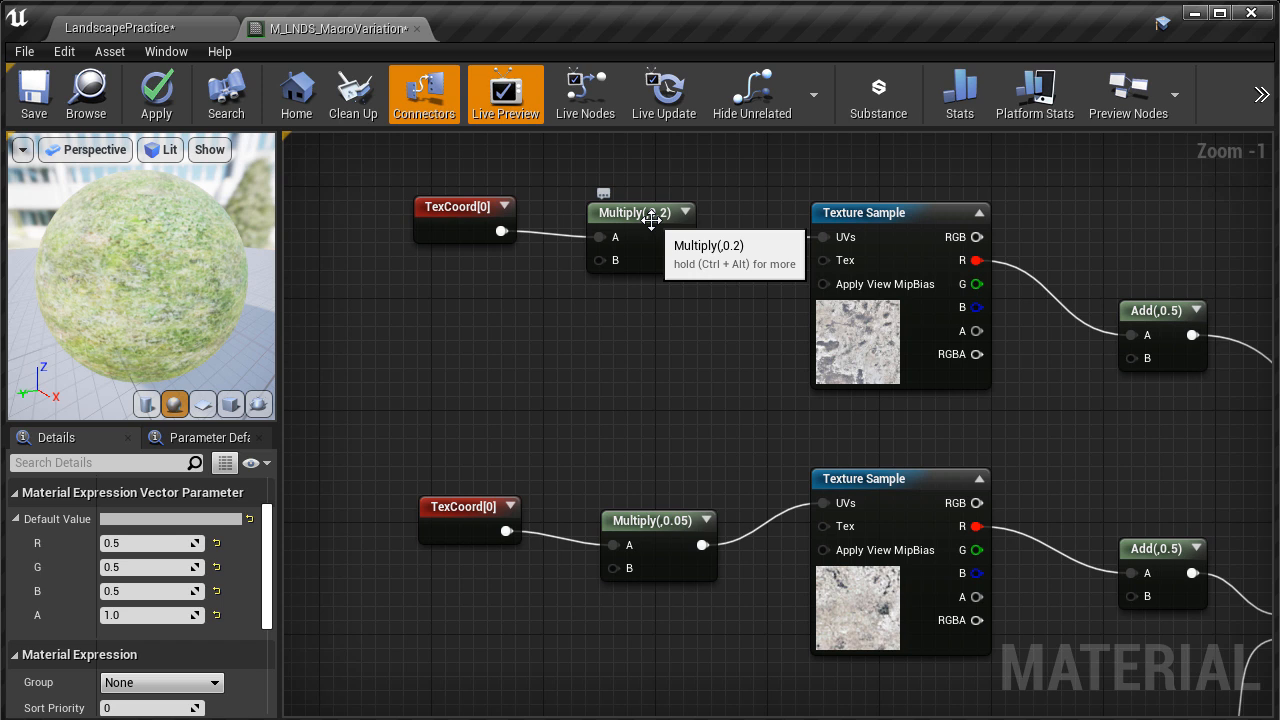
pyautogui.moveTo(651, 220); pyautogui.dragTo(678, 156, button='right')
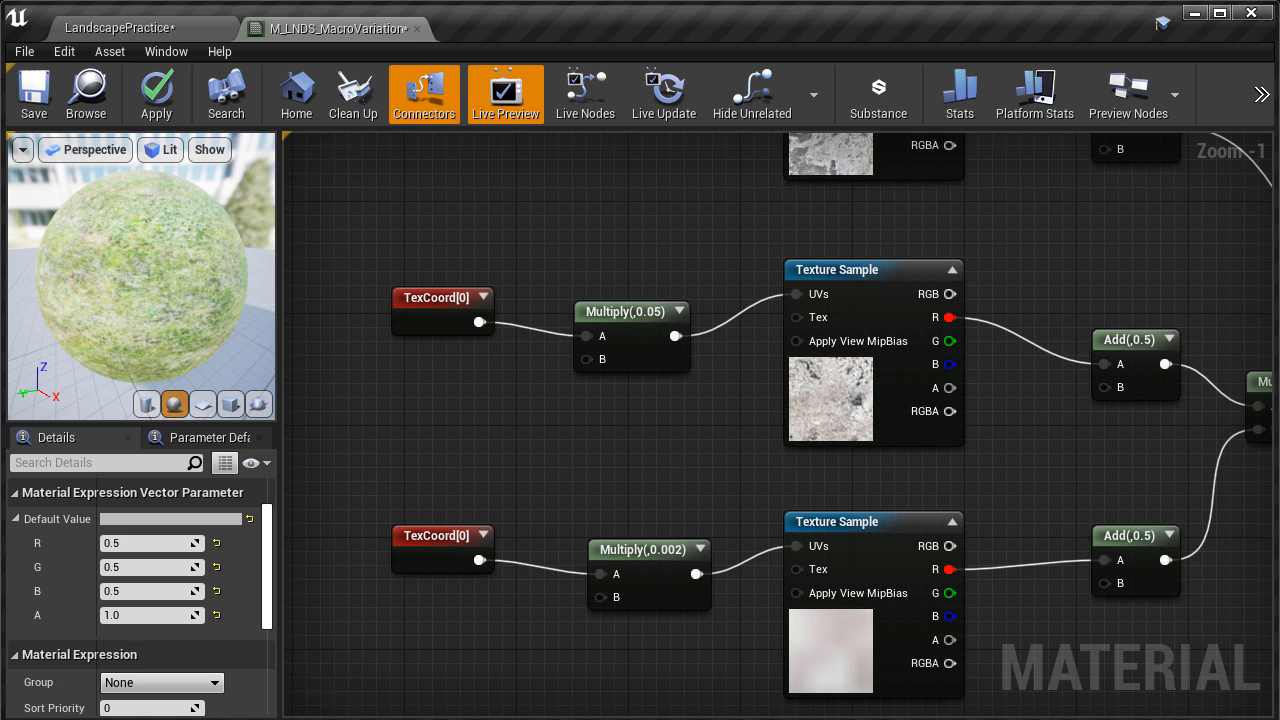
pyautogui.moveTo(599, 176); pyautogui.dragTo(699, 419, button='right')
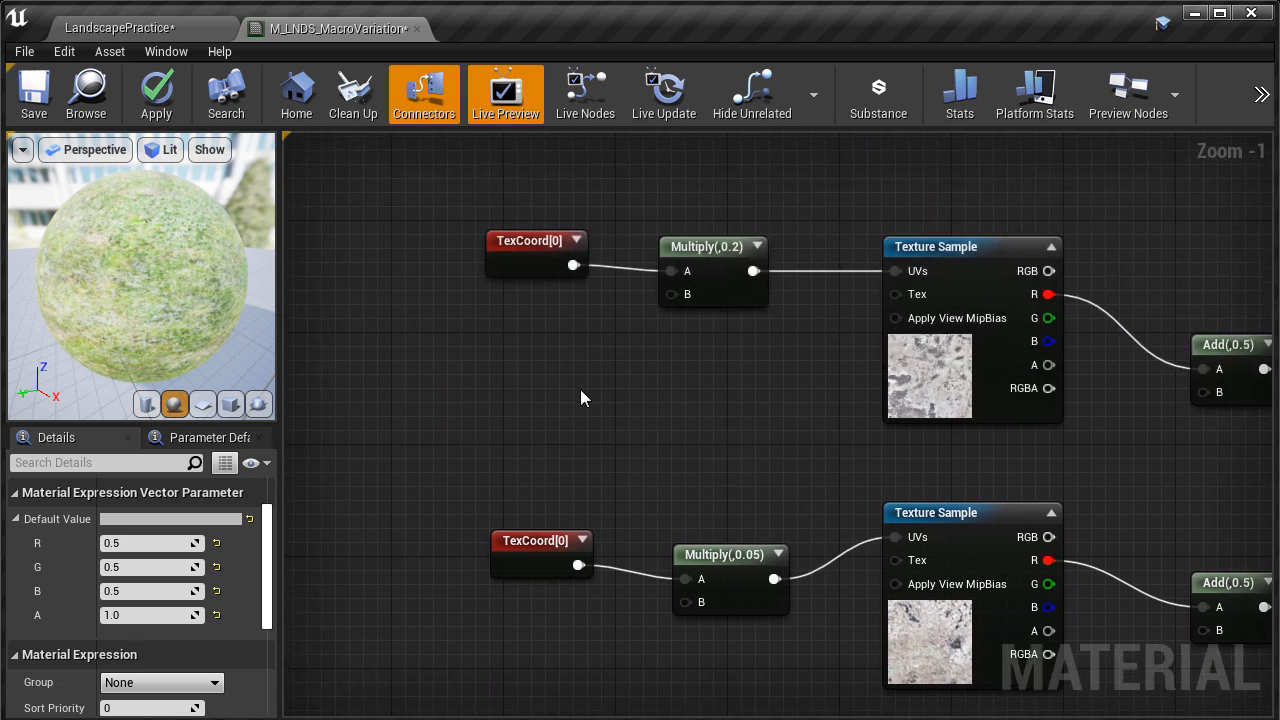
pyautogui.press('1')
pyautogui.click(500, 329)
pyautogui.moveTo(590, 462); pyautogui.dragTo(594, 337, button='right')
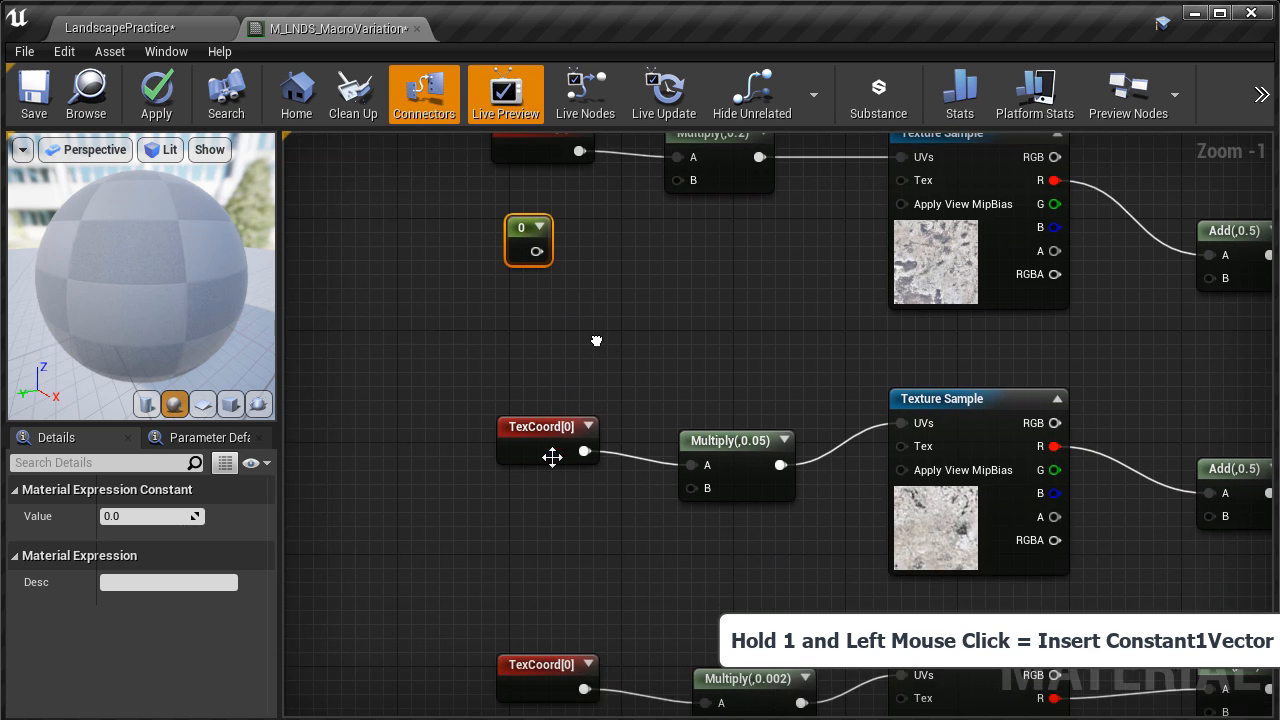
pyautogui.press('1')
pyautogui.click(523, 519)
pyautogui.moveTo(669, 567); pyautogui.dragTo(691, 385, button='right')
pyautogui.press('1')
pyautogui.click(557, 562)
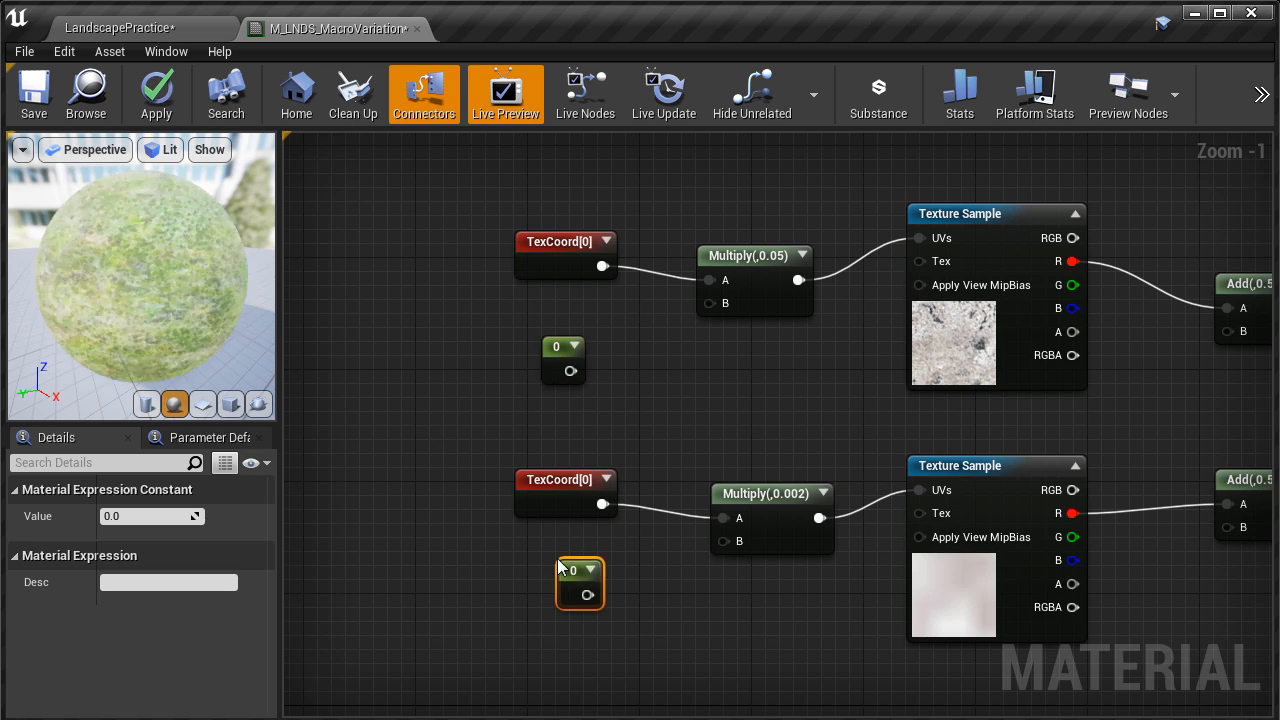
# Convert the constant beside the 0.2 tiling Multiply to a scalar parameter named "Small Macro"
pyautogui.moveTo(653, 378); pyautogui.dragTo(686, 611, button='right')
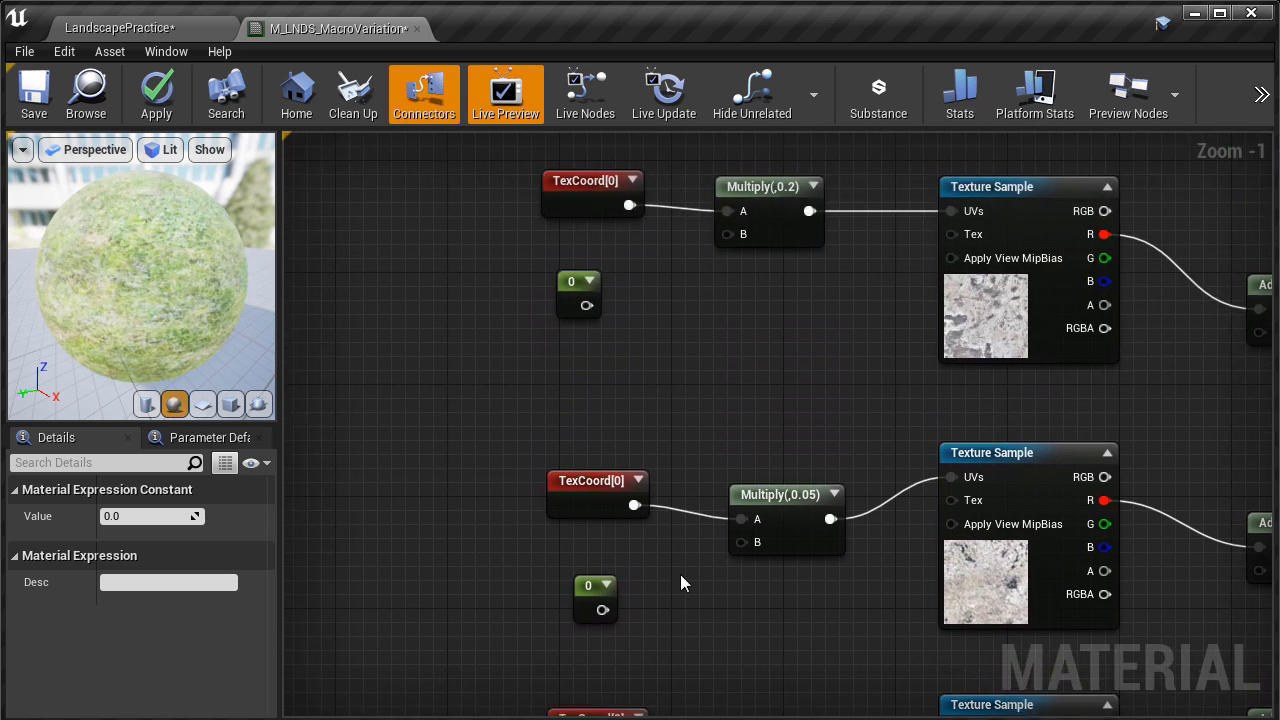
pyautogui.click(578, 292)
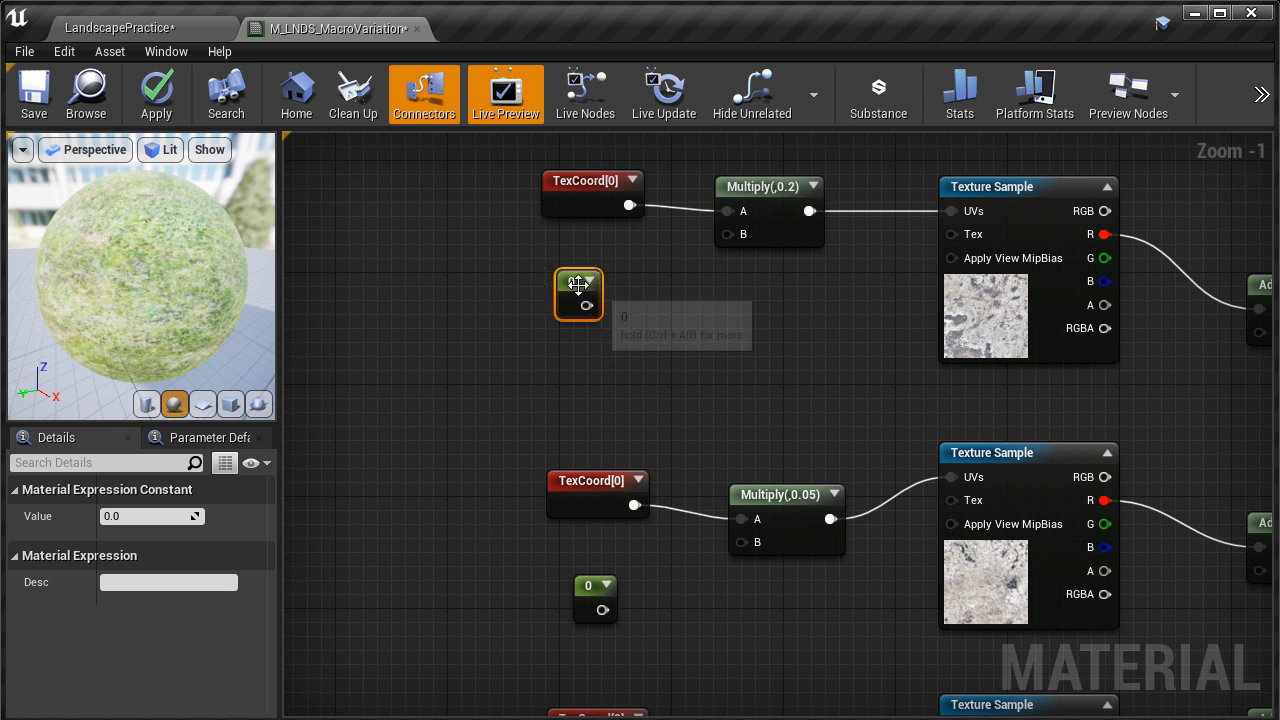
pyautogui.rightClick(578, 285)
pyautogui.click(616, 299)
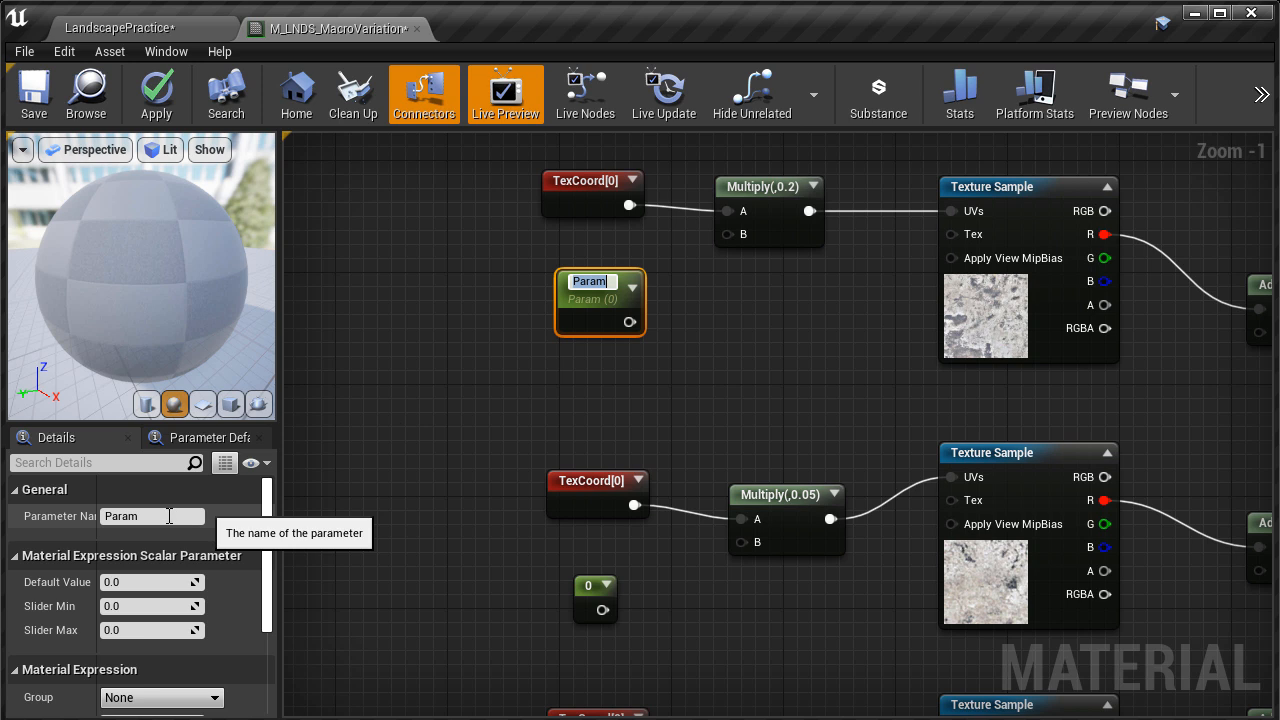
pyautogui.click(167, 516)
pyautogui.write('Small Ma')
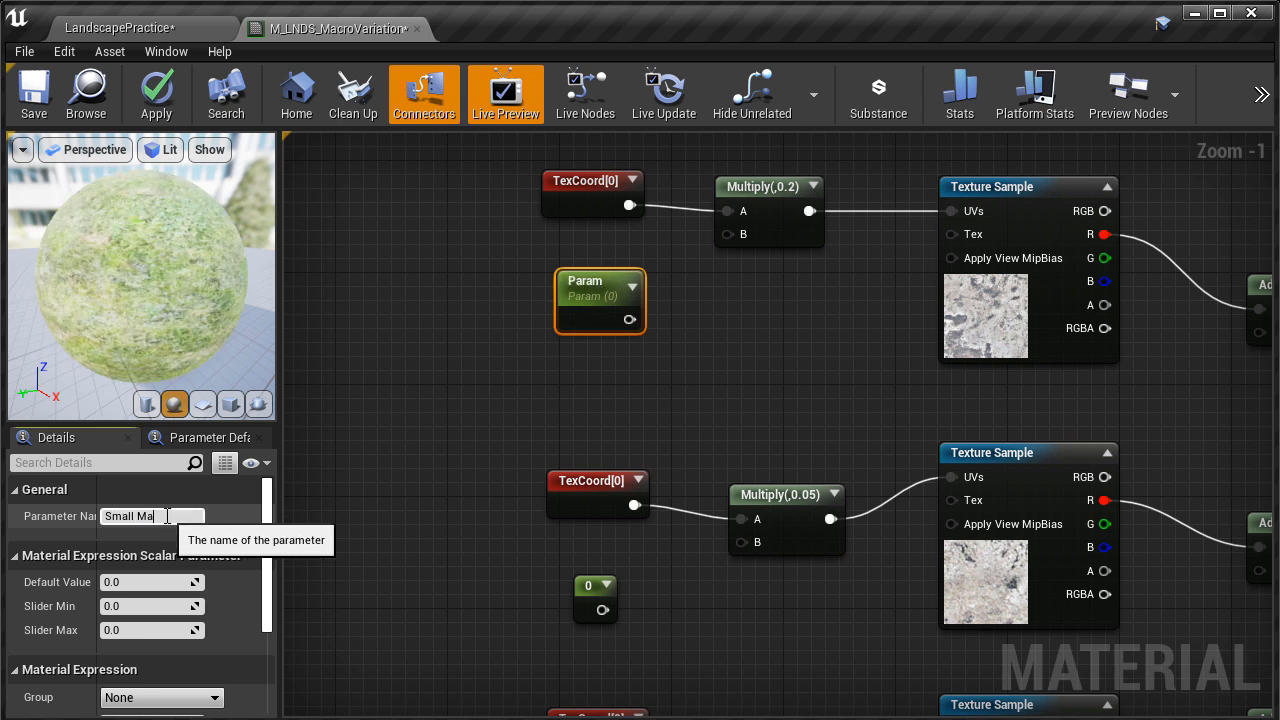
pyautogui.write('cro')
pyautogui.press('Return')
# Convert the constant beside the 0.05 tiling Multiply to a scalar parameter named "Medium Macro"
pyautogui.moveTo(540, 570); pyautogui.dragTo(612, 622)
pyautogui.moveTo(507, 626); pyautogui.dragTo(501, 541, button='right')
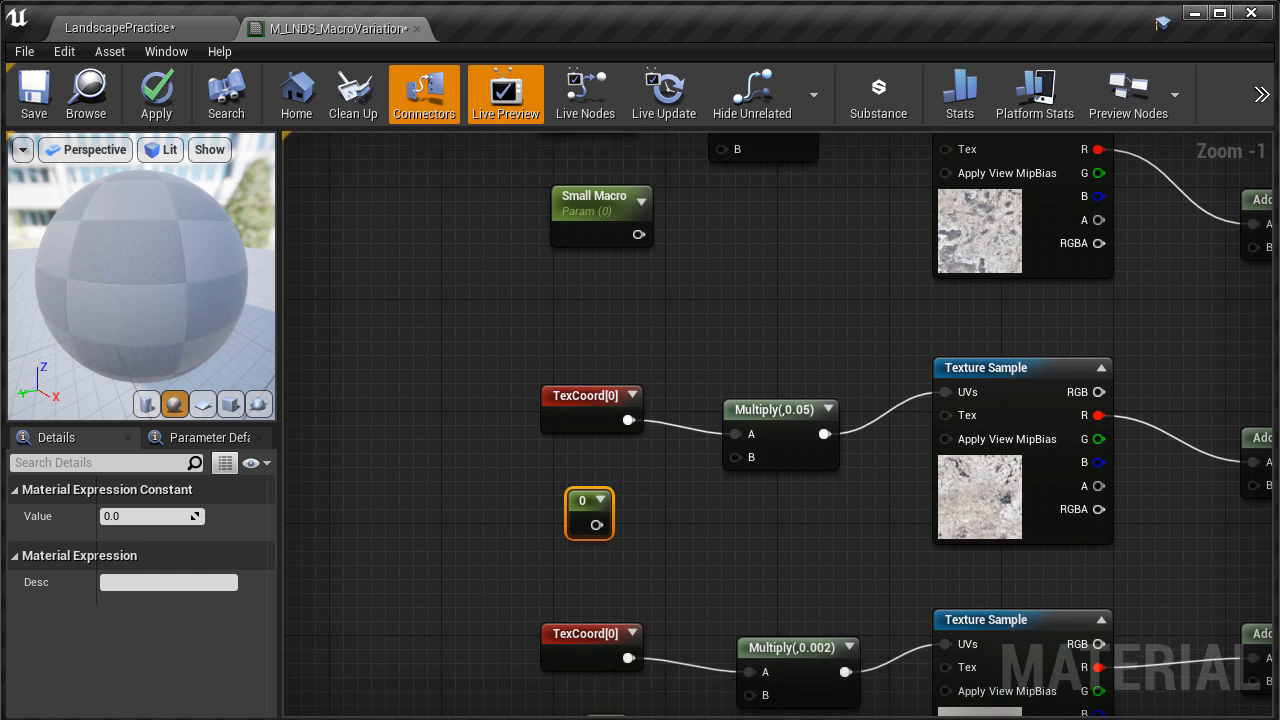
pyautogui.rightClick(578, 517)
pyautogui.click(606, 522)
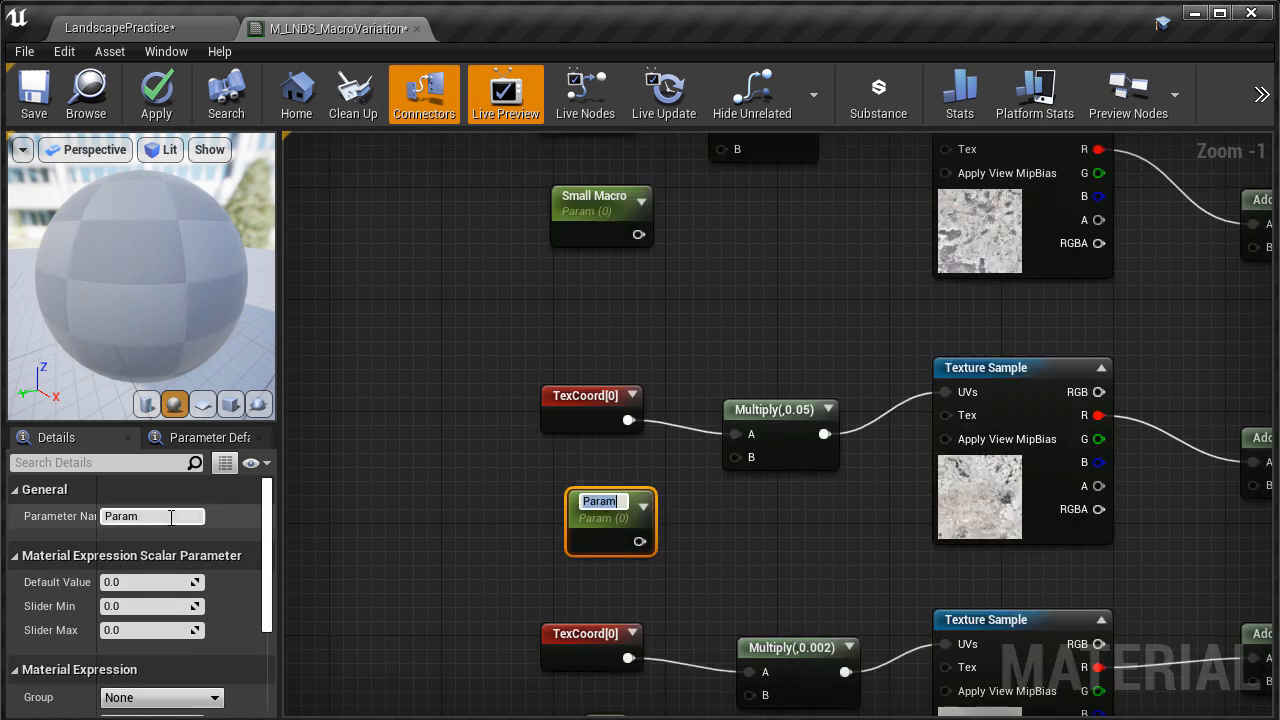
pyautogui.click(162, 516)
pyautogui.write('Medium Macro')
pyautogui.press('Return')
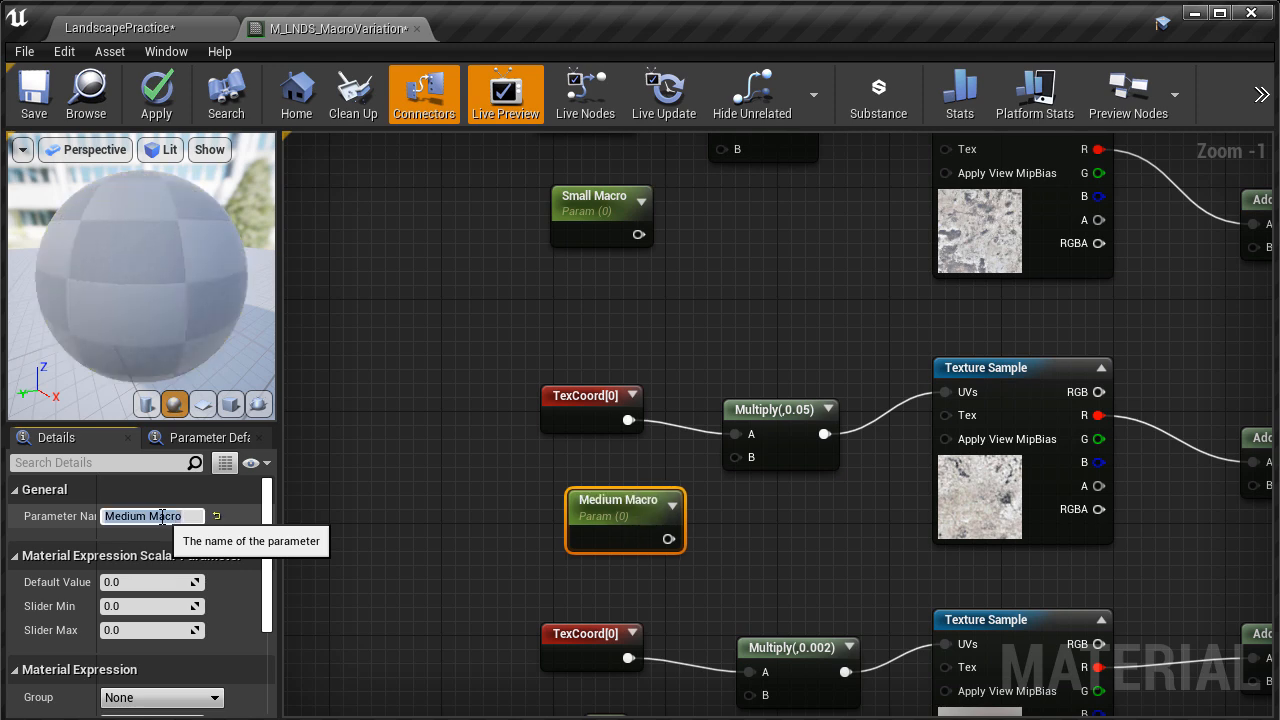
pyautogui.moveTo(443, 539); pyautogui.dragTo(449, 363, button='right')
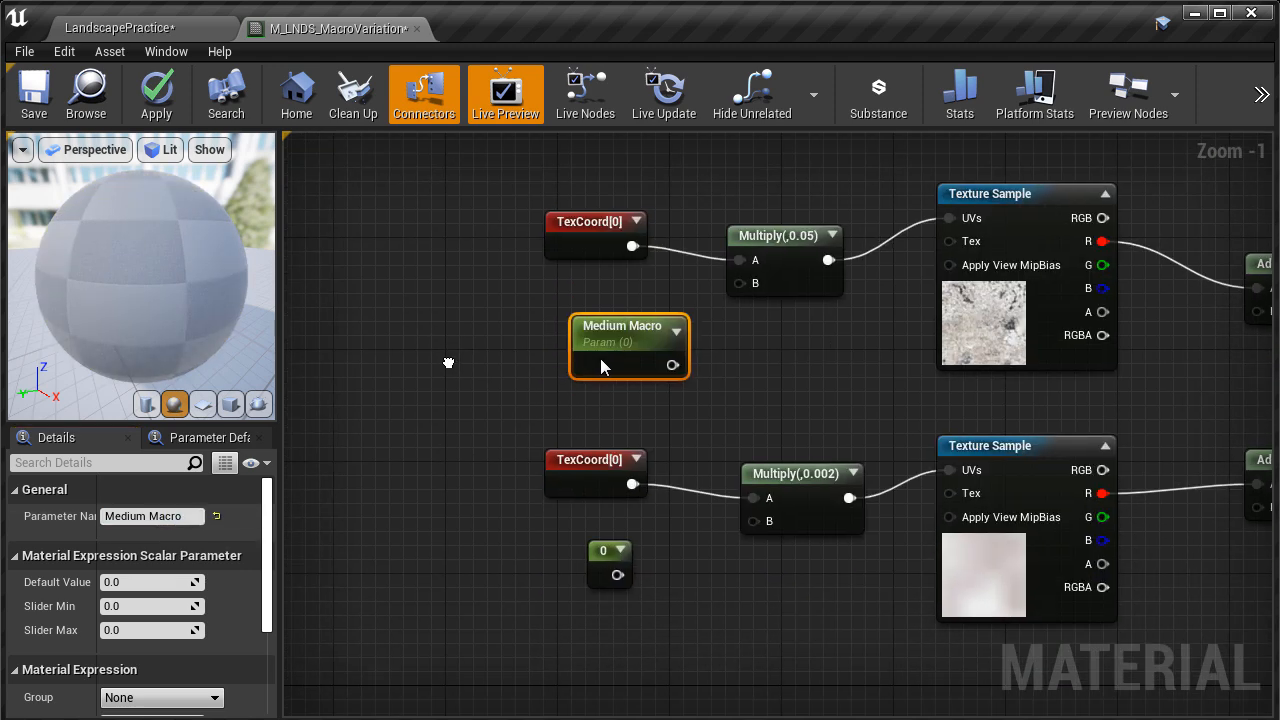
# Convert the constant beside the 0.002 tiling Multiply to a scalar parameter named "Large Macro" and line up the Medium and Large Macro nodes below their TexCoords
pyautogui.moveTo(640, 352); pyautogui.dragTo(585, 354)
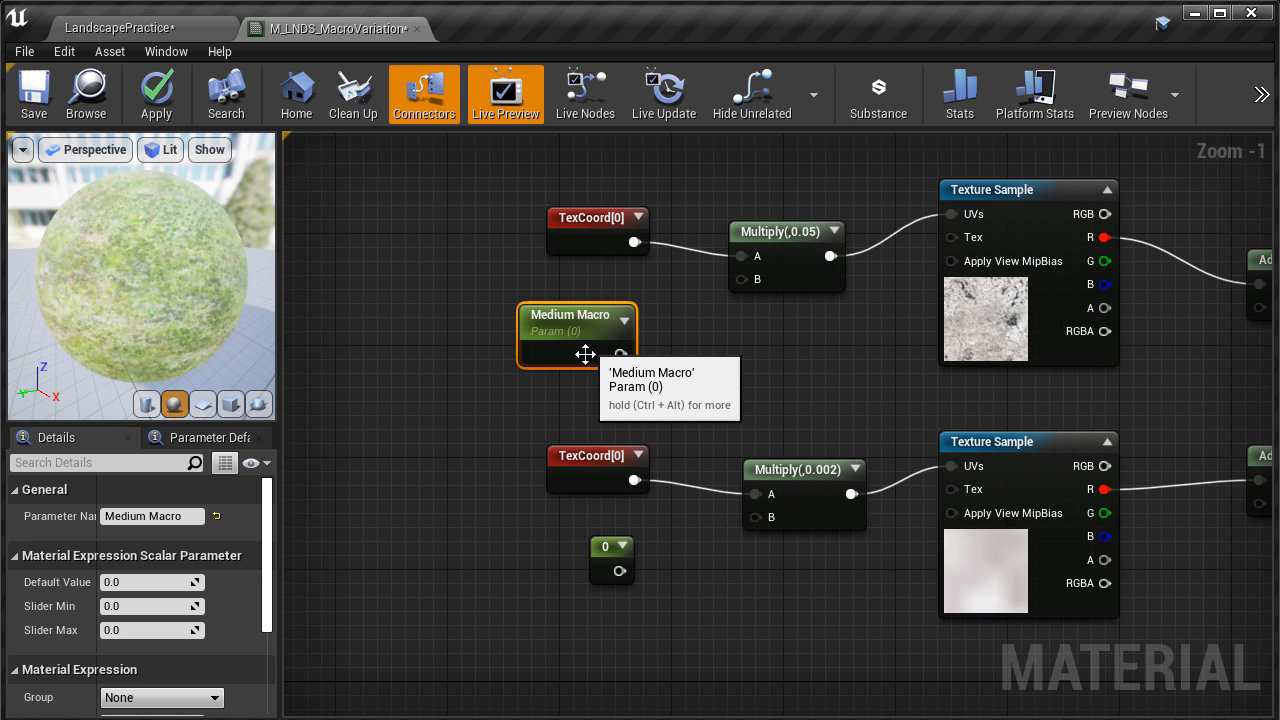
pyautogui.click(610, 550)
pyautogui.rightClick(603, 549)
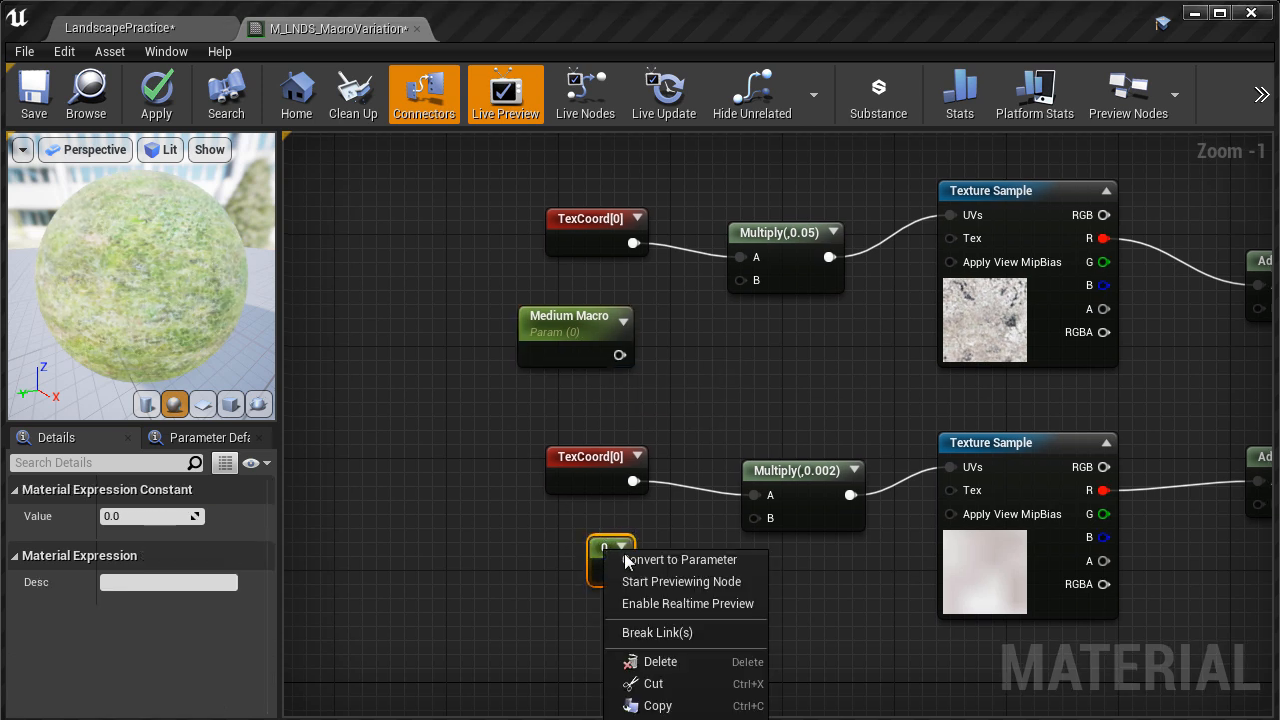
pyautogui.click(642, 560)
pyautogui.write('Large Macro')
pyautogui.press('Return')
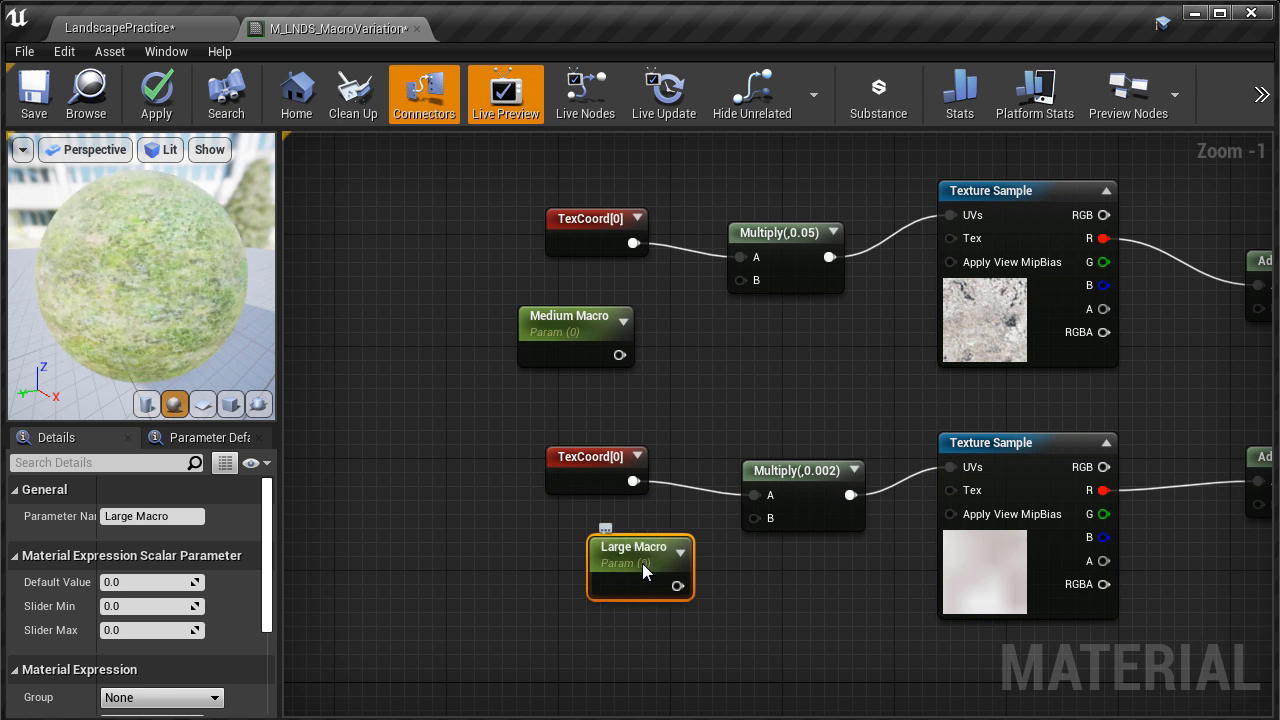
pyautogui.moveTo(642, 563); pyautogui.dragTo(589, 570)
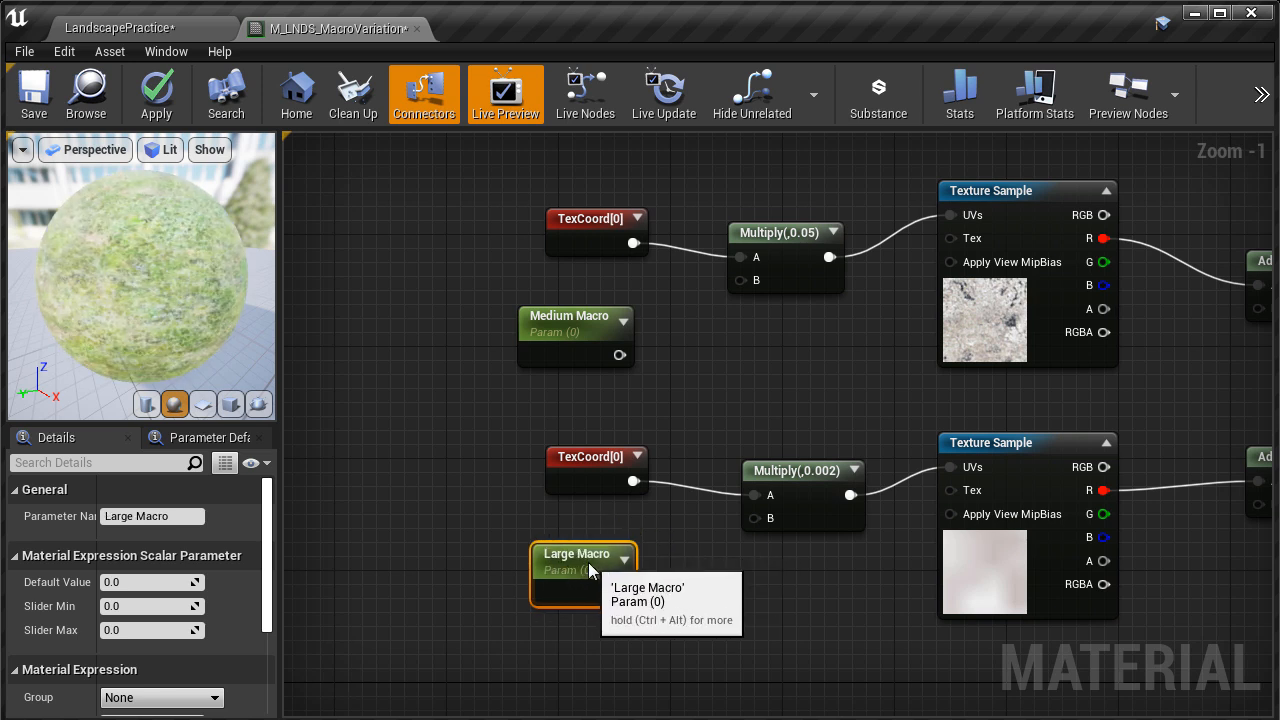
# Align the Small Macro parameter below its TexCoord node and set its default value to 0.2
pyautogui.moveTo(659, 384); pyautogui.dragTo(662, 629, button='right')
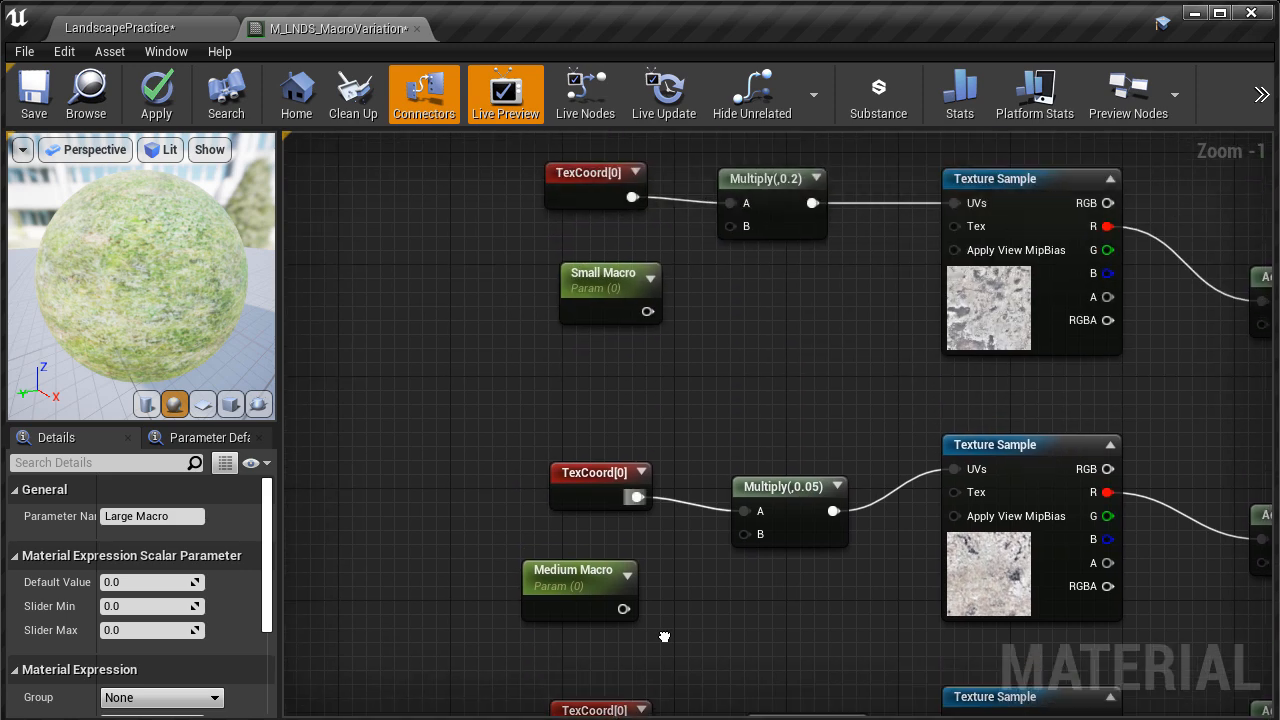
pyautogui.click(595, 288)
pyautogui.moveTo(596, 288); pyautogui.dragTo(584, 263)
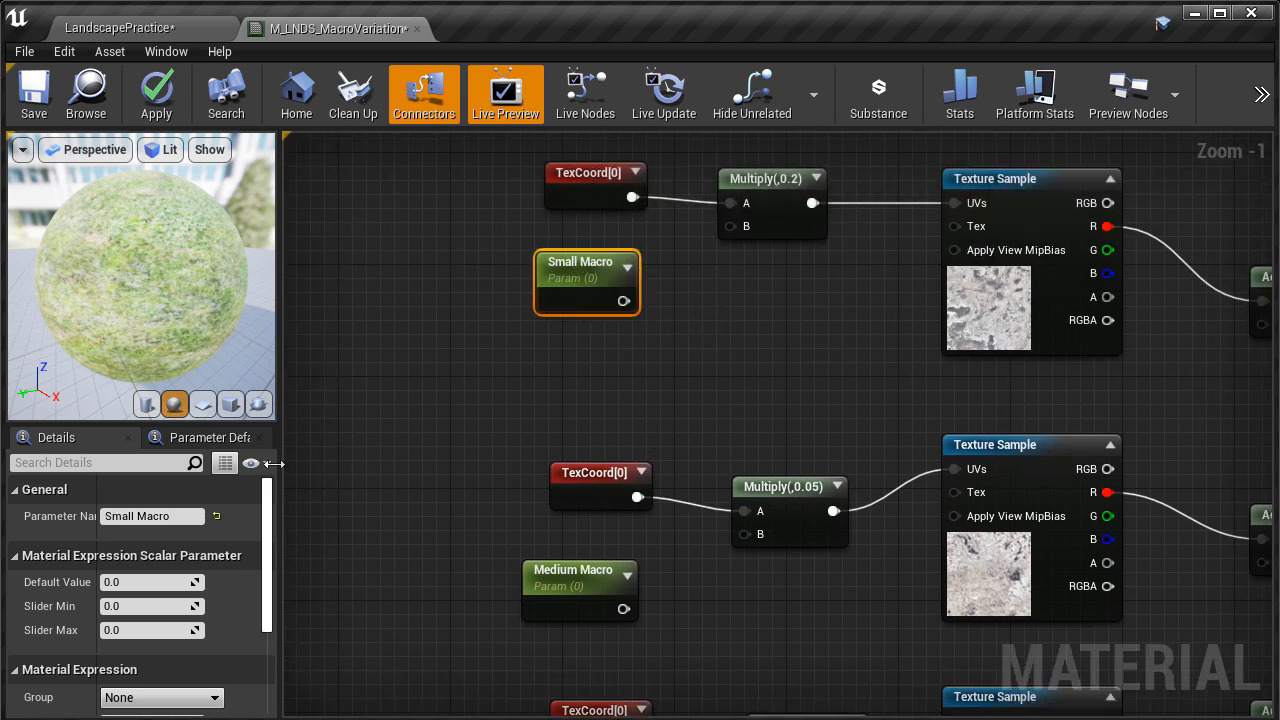
pyautogui.click(141, 584)
pyautogui.write('0.2')
pyautogui.press('Return')
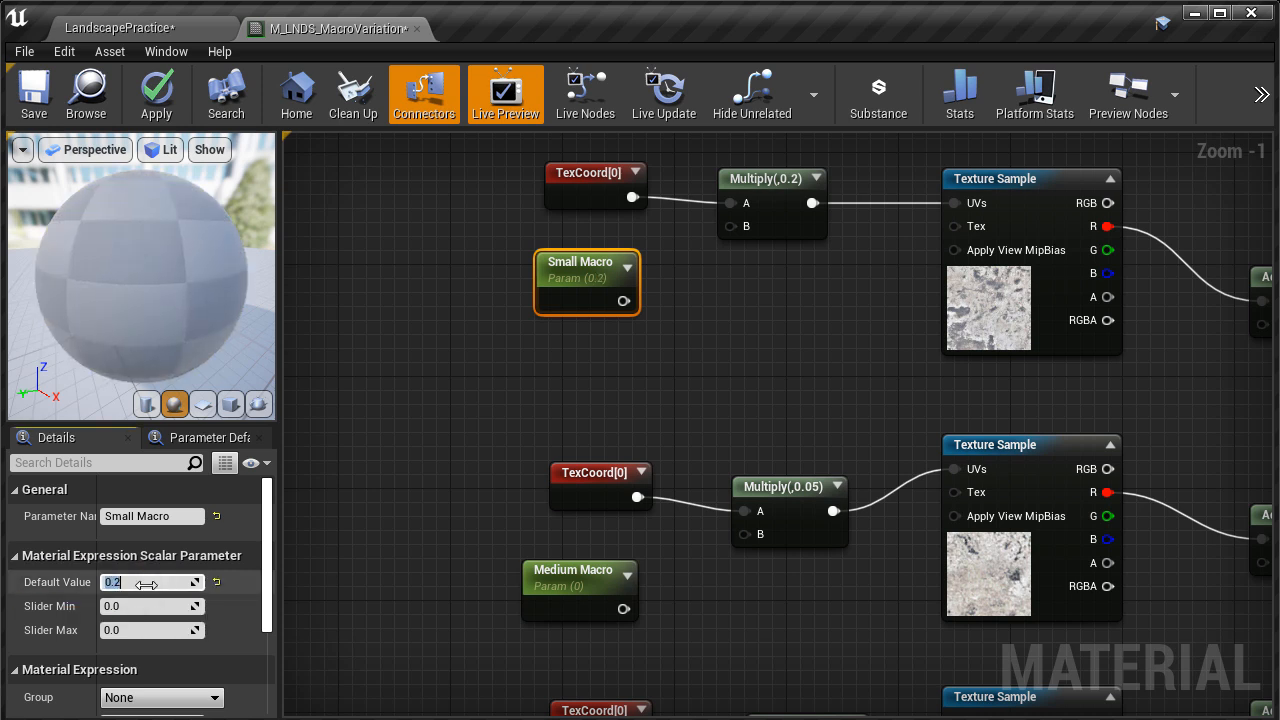
# Set the default value of the Medium Macro parameter to 0.05
pyautogui.moveTo(441, 517); pyautogui.dragTo(453, 370, button='right')
pyautogui.click(587, 452)
pyautogui.click(130, 581)
pyautogui.write('0.05')
pyautogui.press('Return')
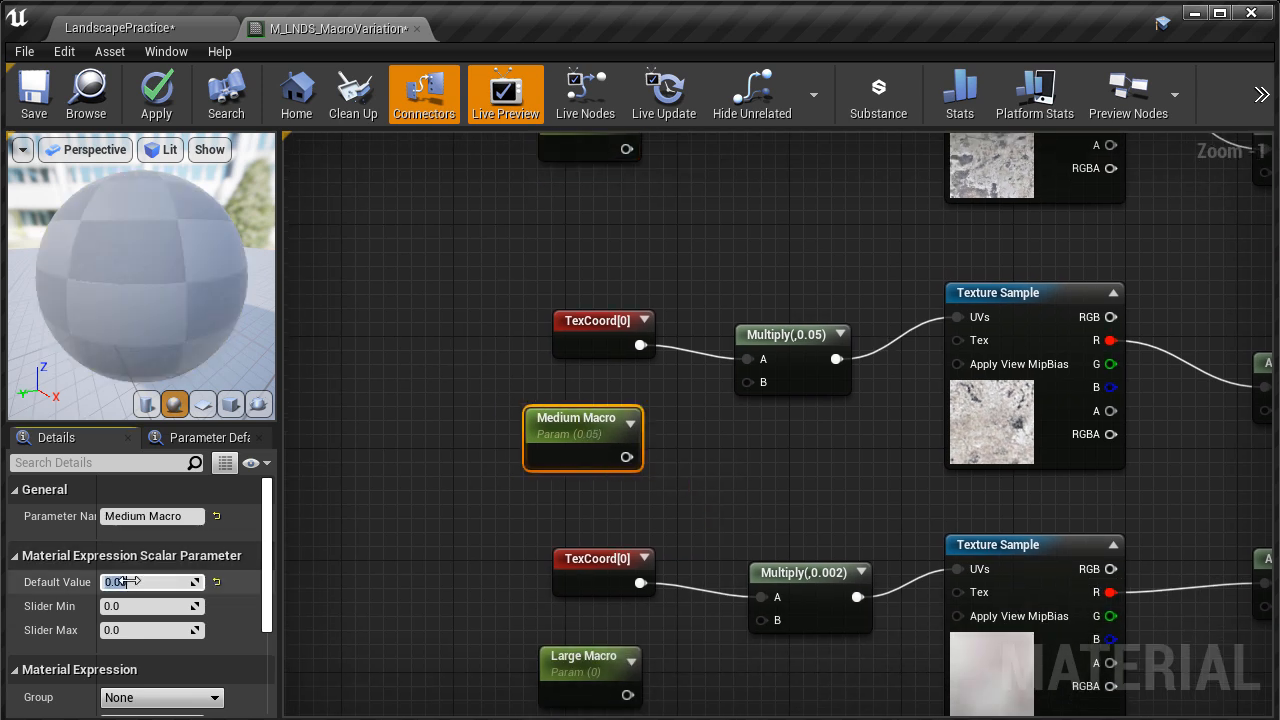
# Set the default value of the Large Macro parameter to 0.002
pyautogui.moveTo(522, 549); pyautogui.dragTo(463, 357, button='right')
pyautogui.click(523, 471)
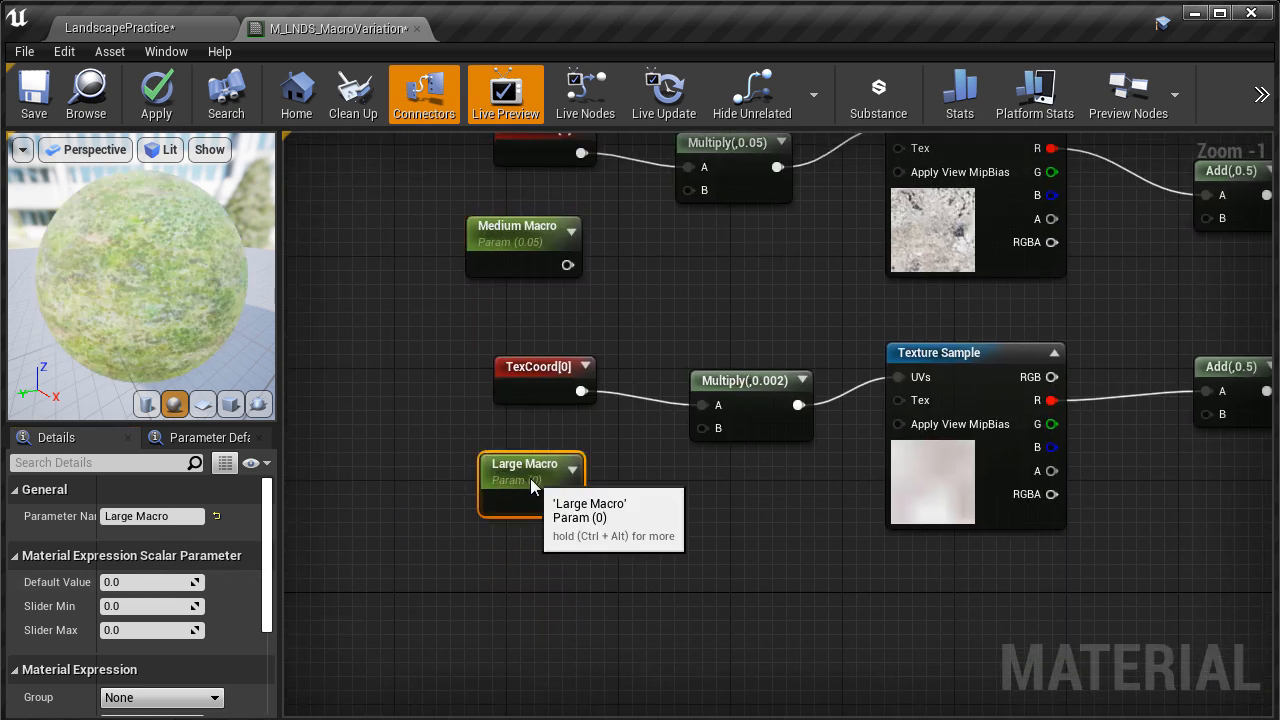
pyautogui.click(145, 582)
pyautogui.write('0.002')
pyautogui.press('Return')
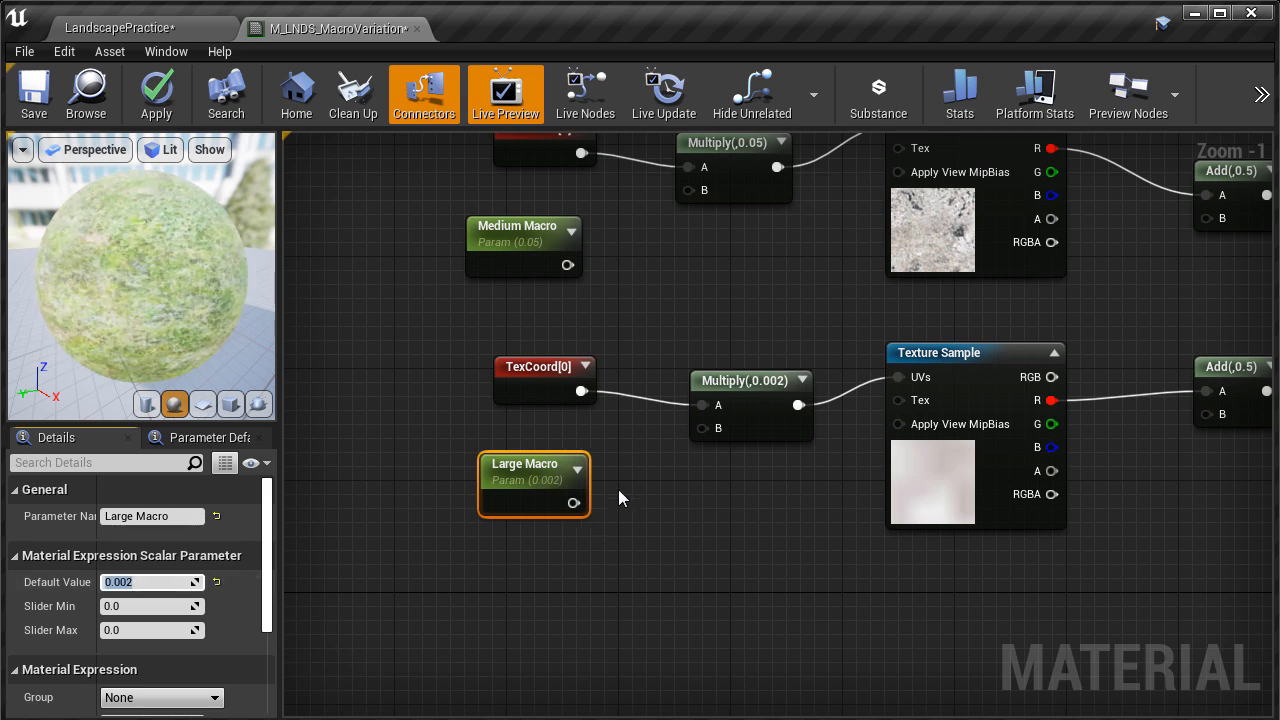
# Reset Const B to 1 on the three tiling Multiply nodes fed by the TexCoord nodes
pyautogui.moveTo(647, 322); pyautogui.dragTo(640, 715, button='right')
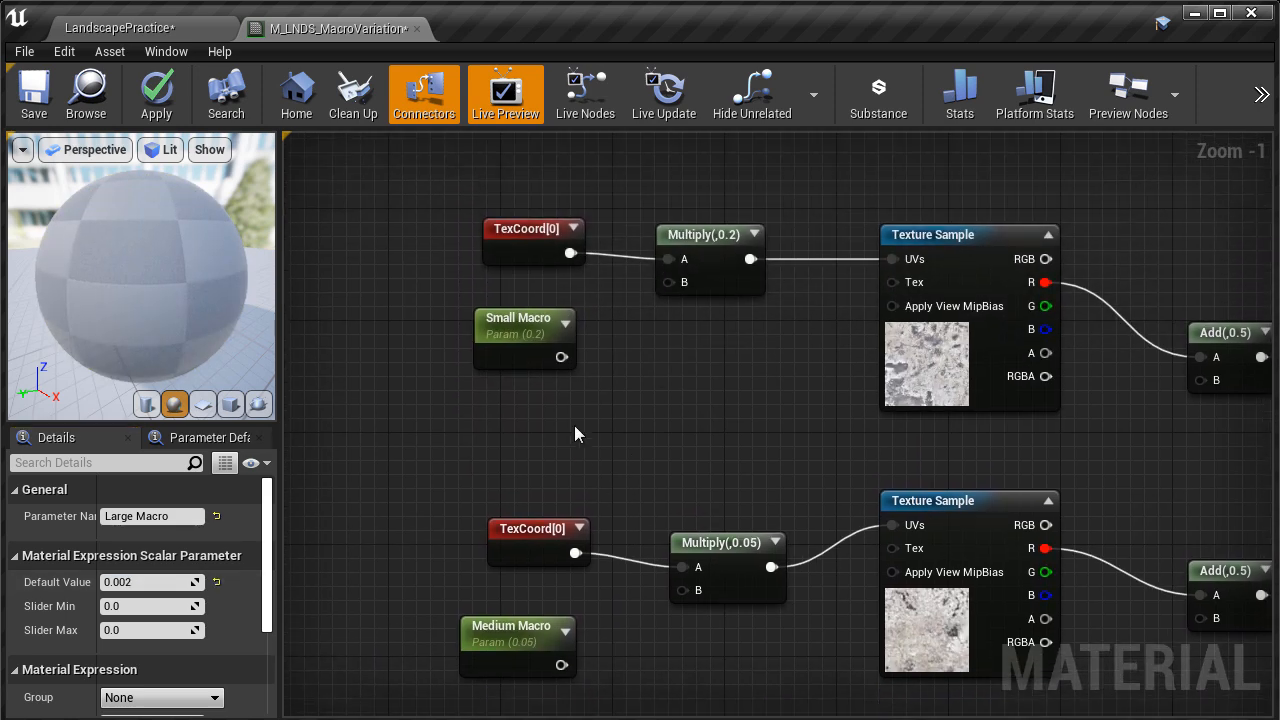
pyautogui.click(707, 242)
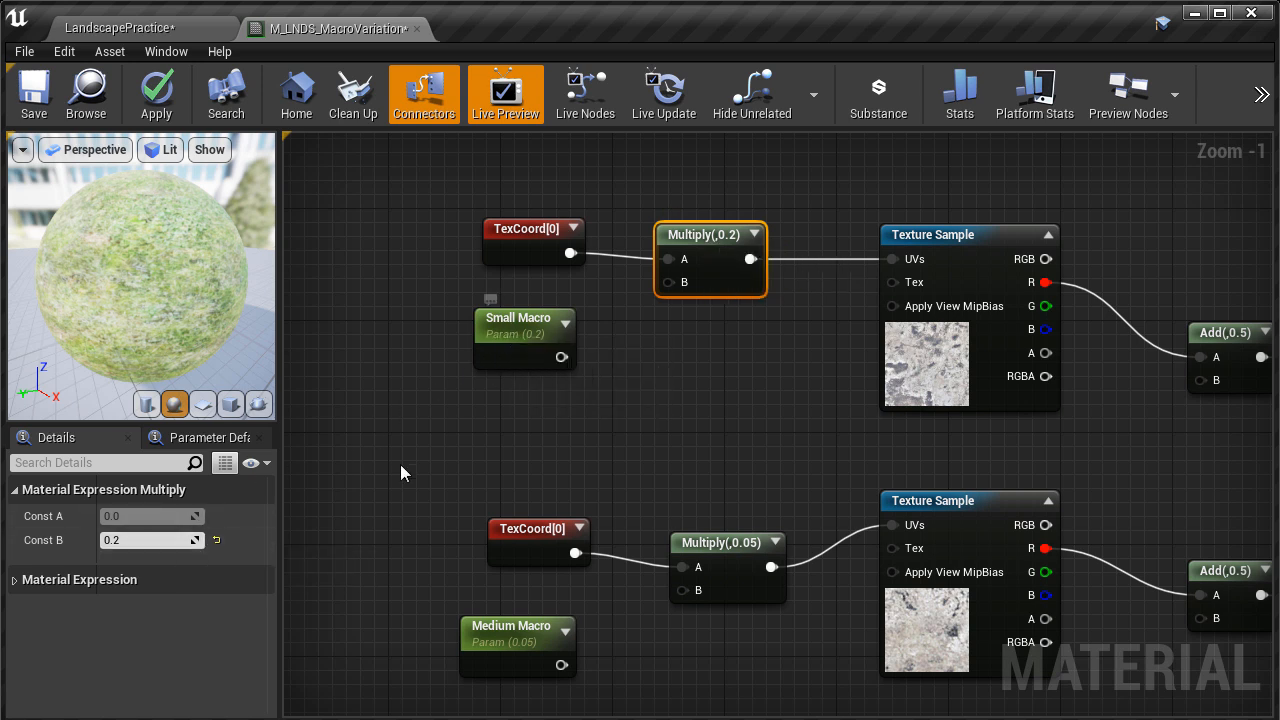
pyautogui.moveTo(697, 192); pyautogui.dragTo(739, 575)
pyautogui.click(180, 540)
pyautogui.write('1')
pyautogui.press('Return')
pyautogui.moveTo(732, 440); pyautogui.dragTo(737, 209, button='right')
pyautogui.click(755, 557)
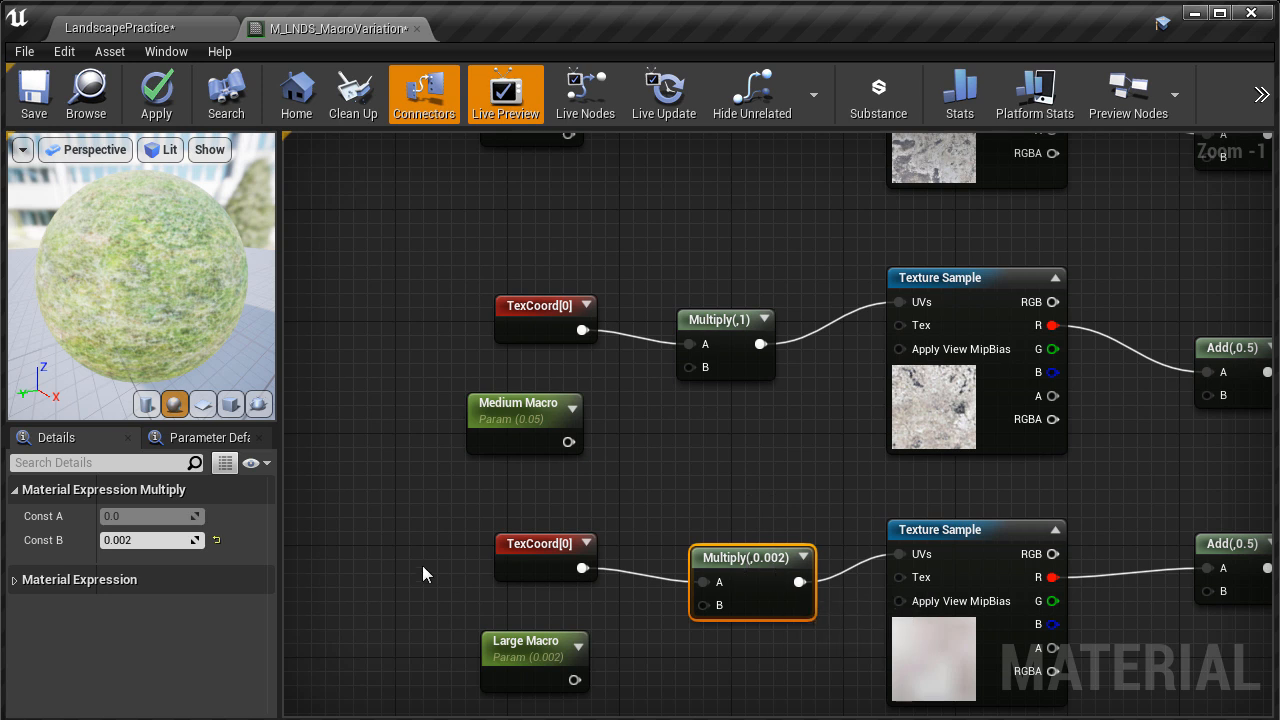
pyautogui.click(216, 540)
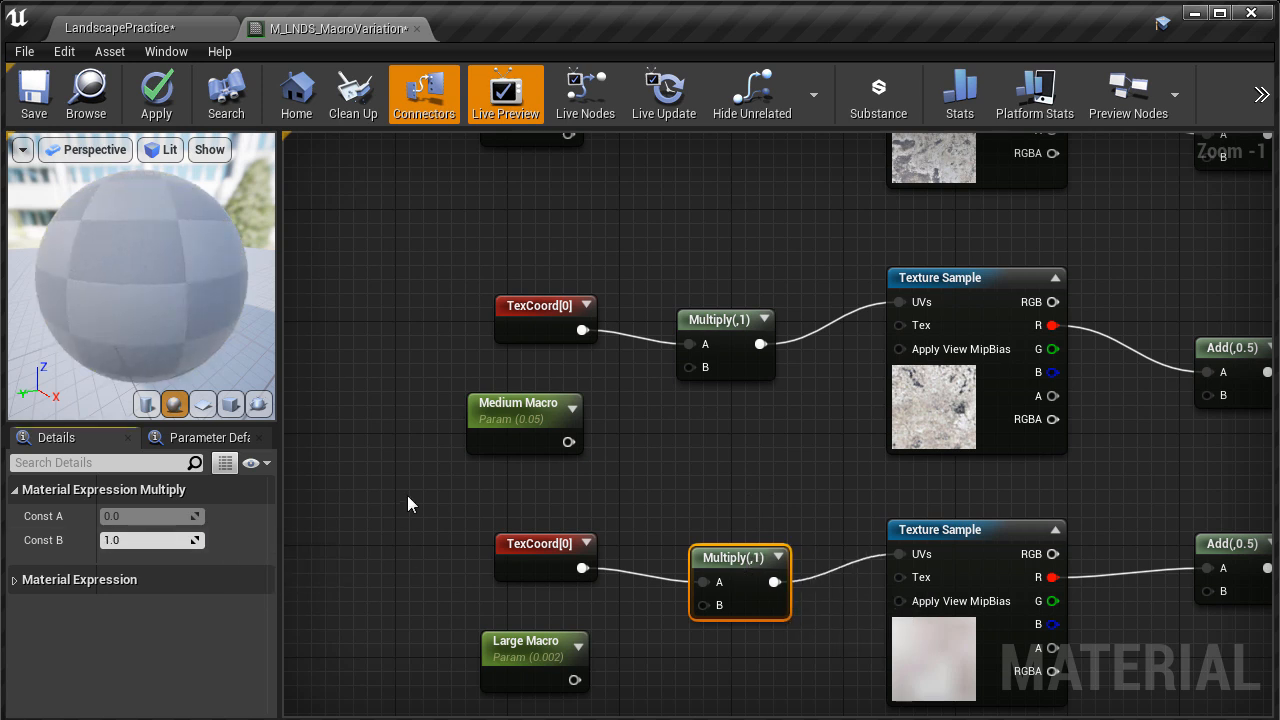
# Connect the Small, Medium and Large Macro parameters to the B inputs of their respective tiling Multiply nodes
pyautogui.moveTo(691, 233); pyautogui.dragTo(668, 533, button='right')
pyautogui.moveTo(545, 437); pyautogui.dragTo(652, 363)
pyautogui.moveTo(668, 503); pyautogui.dragTo(666, 406, button='right')
pyautogui.moveTo(548, 641); pyautogui.dragTo(669, 567)
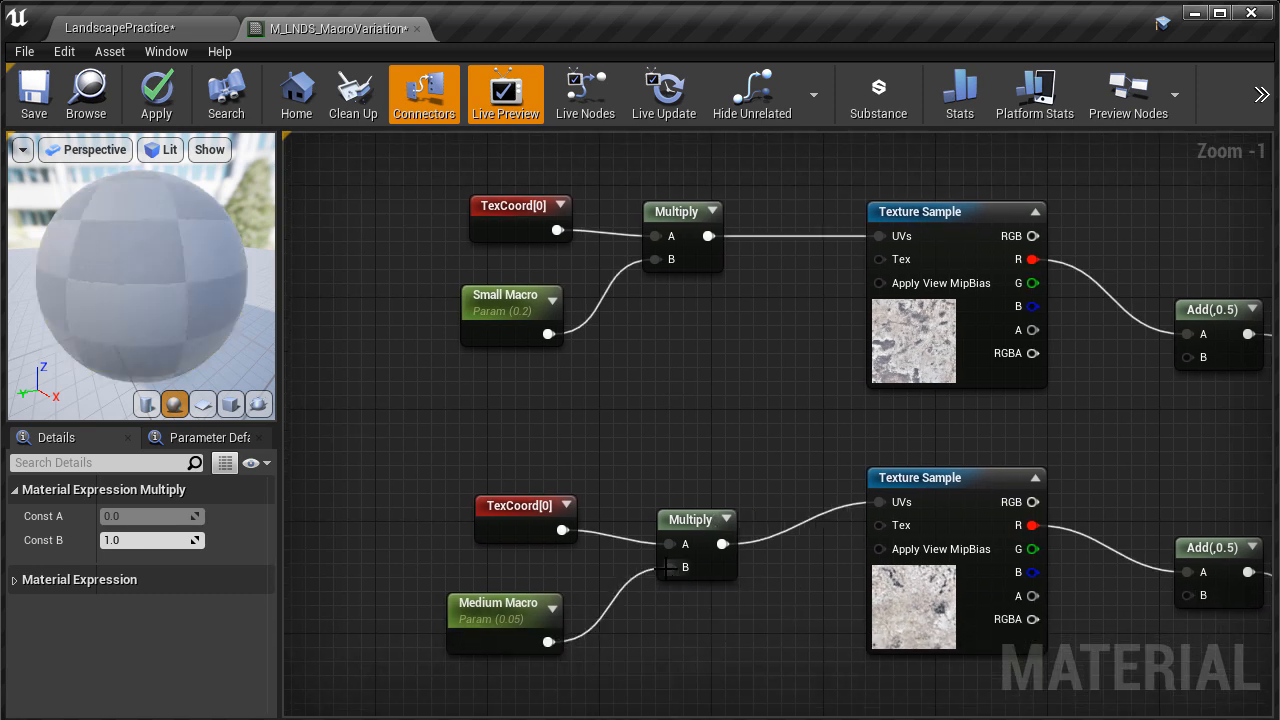
pyautogui.moveTo(674, 591); pyautogui.dragTo(625, 457, button='right')
pyautogui.moveTo(550, 518); pyautogui.dragTo(683, 443)
# Group the macro tiling, texture and multiply nodes in a comment titled "Macro Texture Variation" and shift it away from the contrast comment
pyautogui.moveTo(782, 326); pyautogui.dragTo(677, 540, button='right')
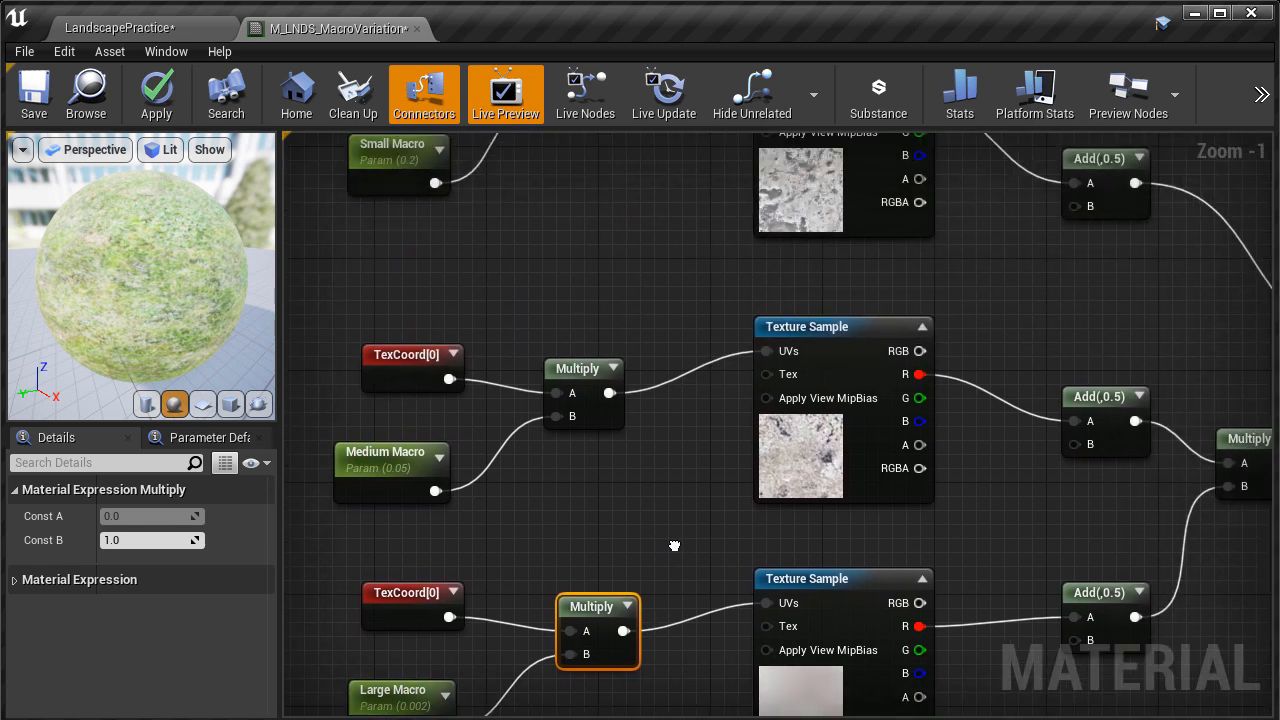
pyautogui.scroll(-3, 677, 540)
pyautogui.moveTo(430, 222); pyautogui.dragTo(1114, 683)
pyautogui.press('c')
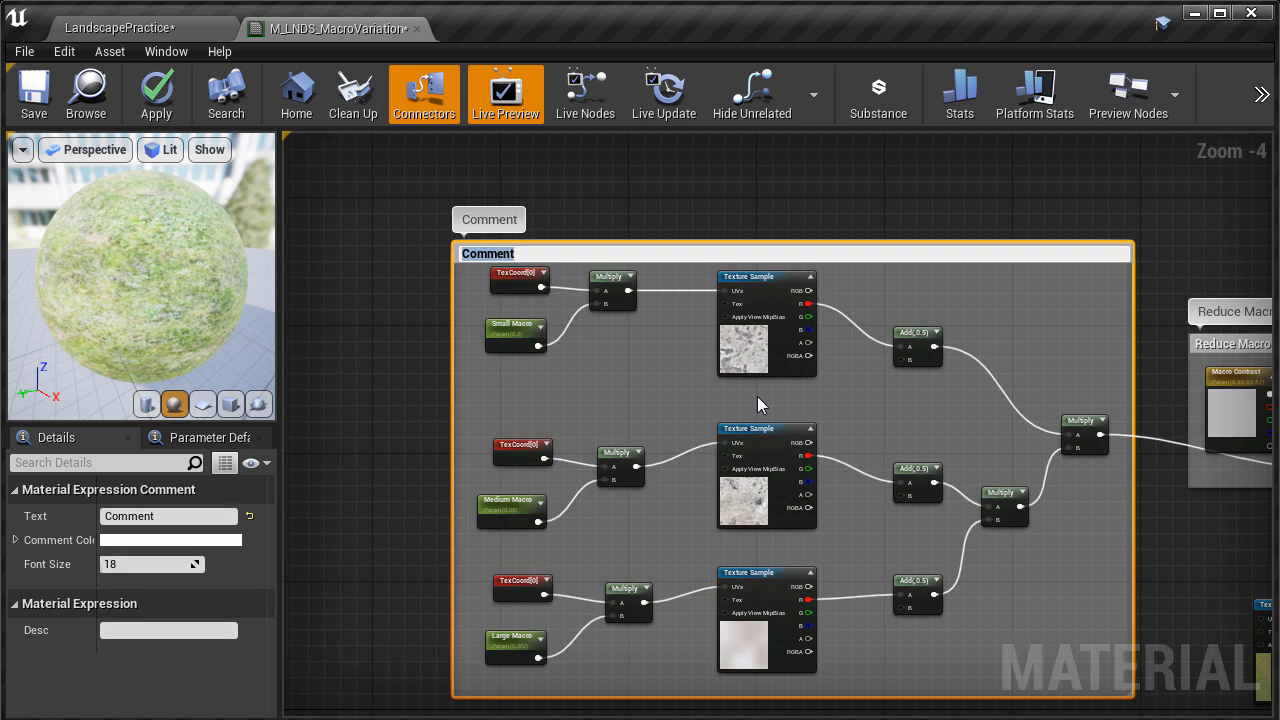
pyautogui.write('M')
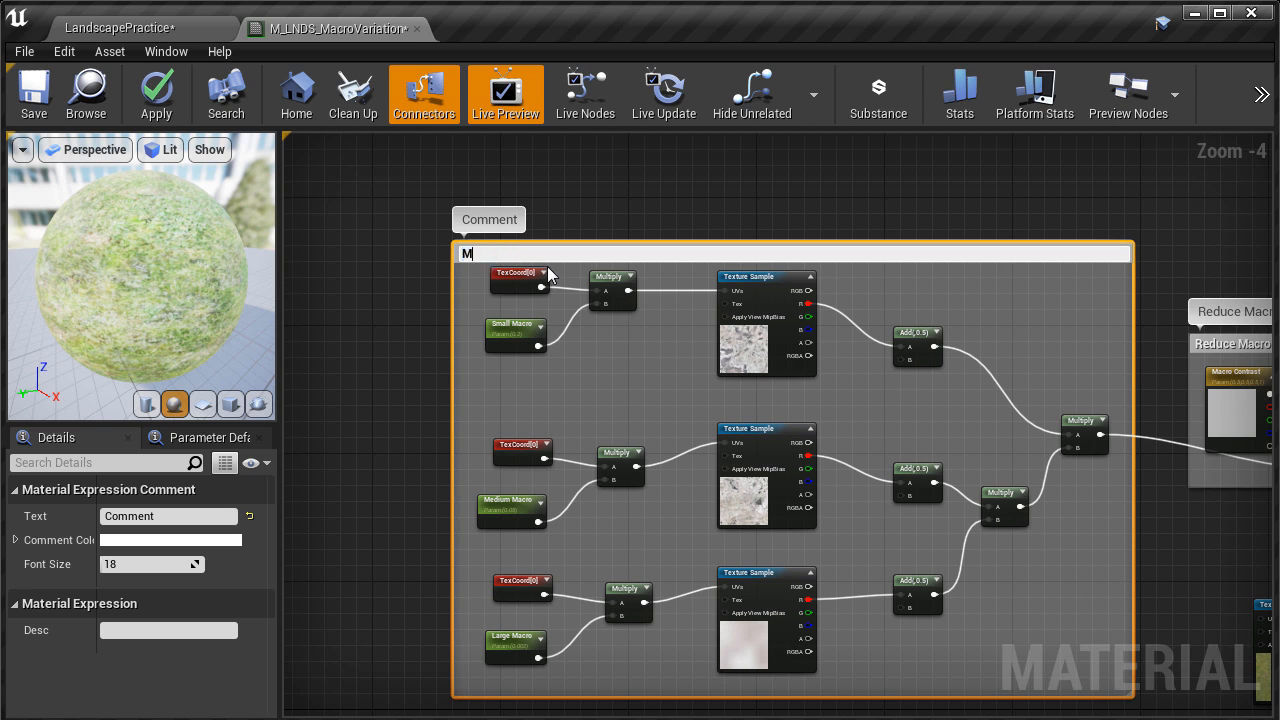
pyautogui.write('acro Texture Variation')
pyautogui.press('Return')
pyautogui.moveTo(942, 250); pyautogui.dragTo(871, 214)
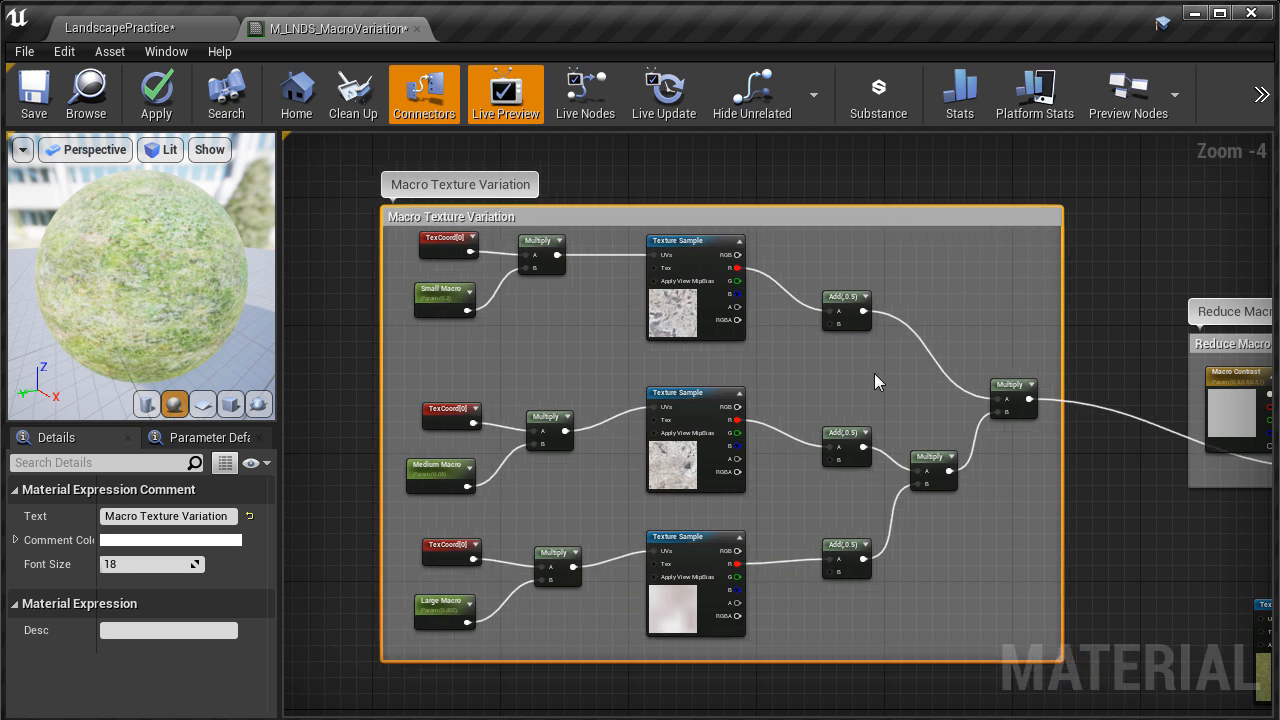
# Move the grass Texture Sample and its Multiply node to the right to make room for UV nodes
pyautogui.scroll(3, 895, 410)
pyautogui.moveTo(1205, 533); pyautogui.dragTo(352, 408, button='right')
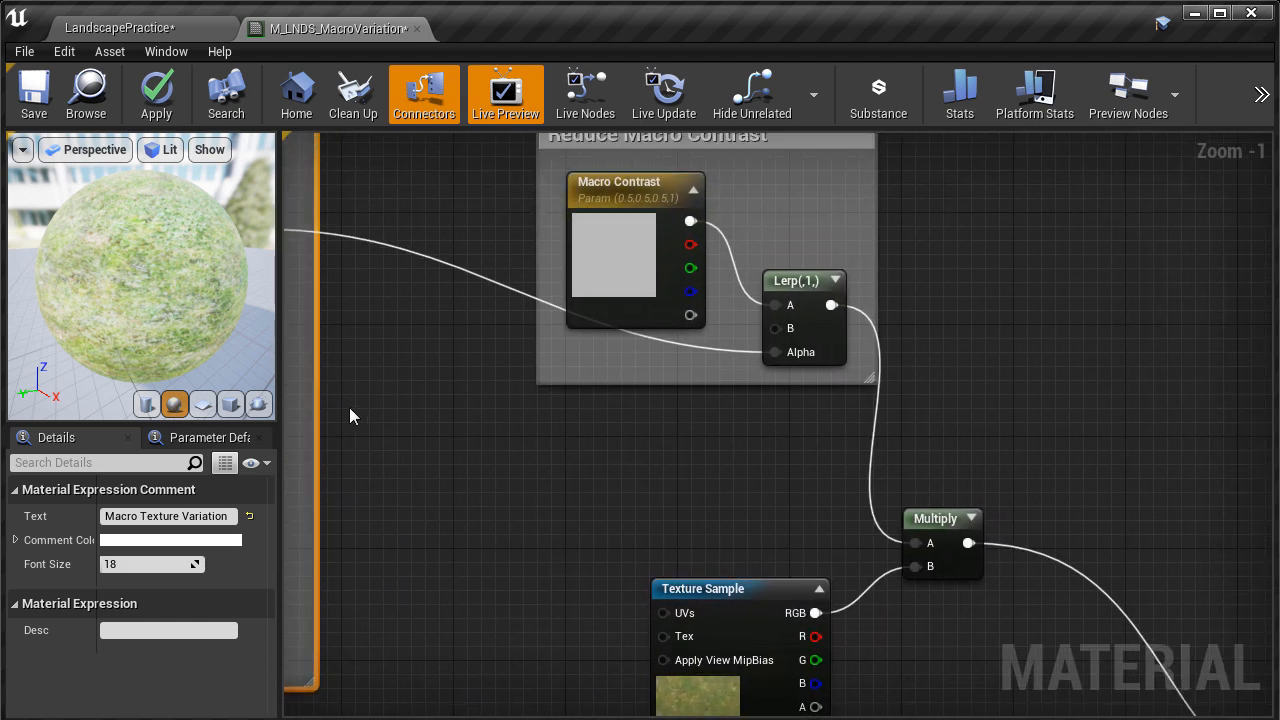
pyautogui.click(559, 458)
pyautogui.moveTo(577, 477); pyautogui.dragTo(668, 236, button='right')
pyautogui.click(771, 368)
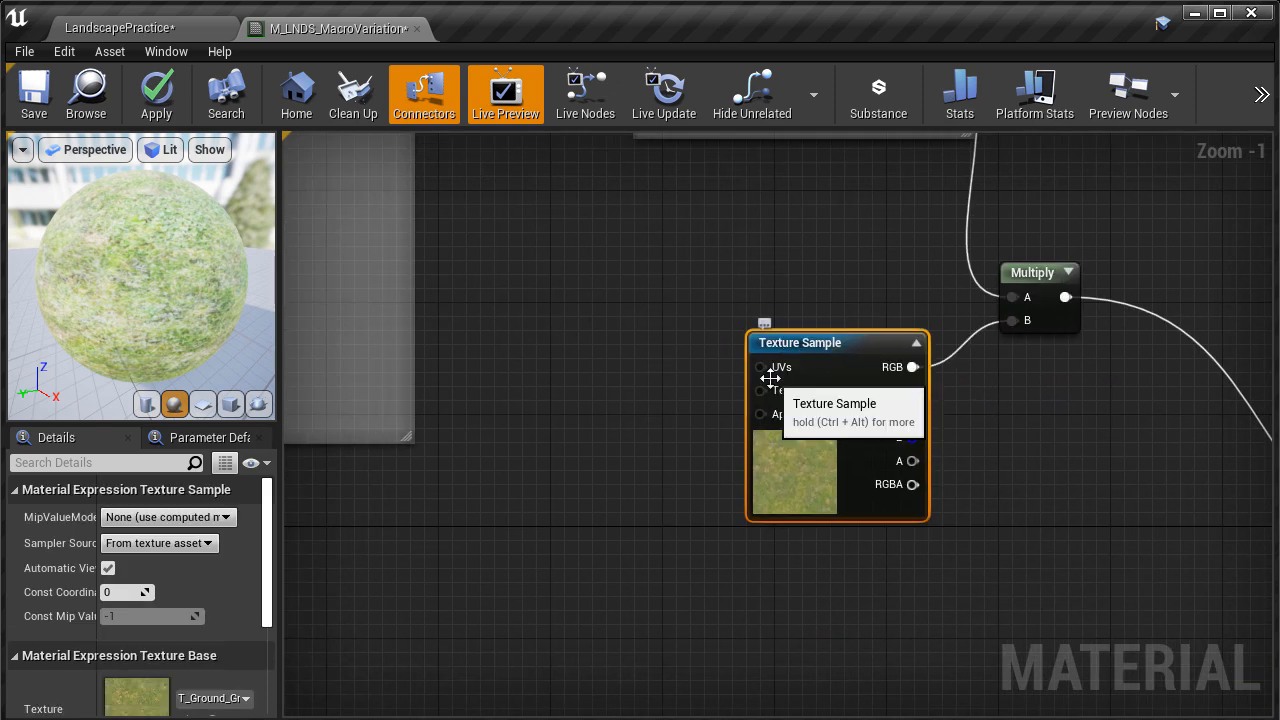
pyautogui.moveTo(829, 349); pyautogui.dragTo(843, 363)
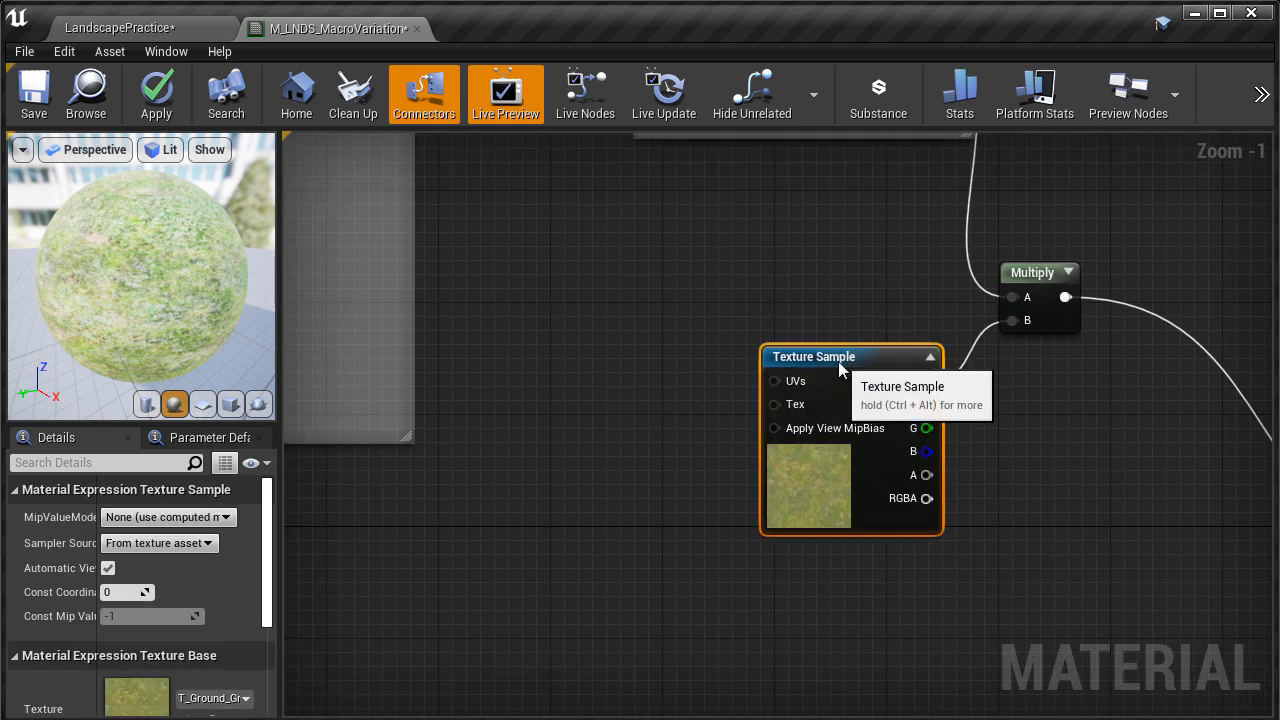
pyautogui.moveTo(1027, 273); pyautogui.dragTo(1096, 285)
pyautogui.moveTo(877, 354); pyautogui.dragTo(960, 354)
pyautogui.moveTo(744, 456); pyautogui.dragTo(766, 373, button='right')
# Add a LandscapeLayerCoords node and connect it to the UVs of the grass Texture Sample
pyautogui.rightClick(490, 431)
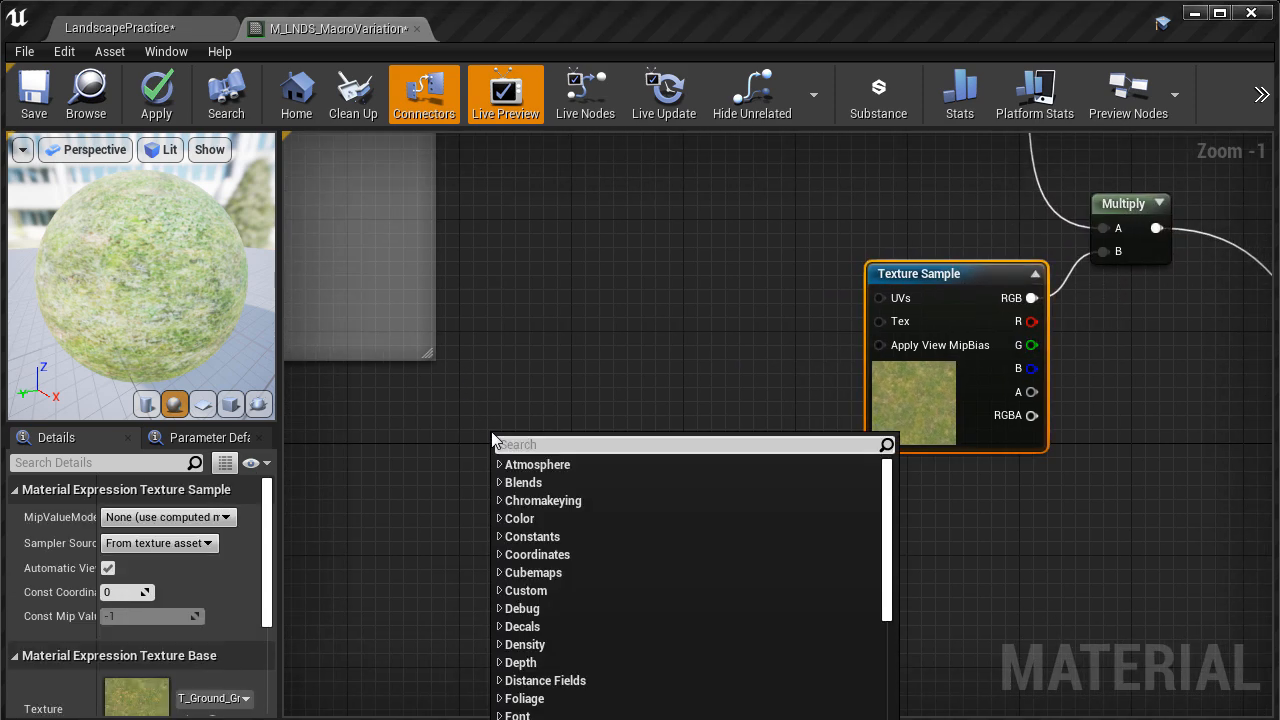
pyautogui.write('landsca')
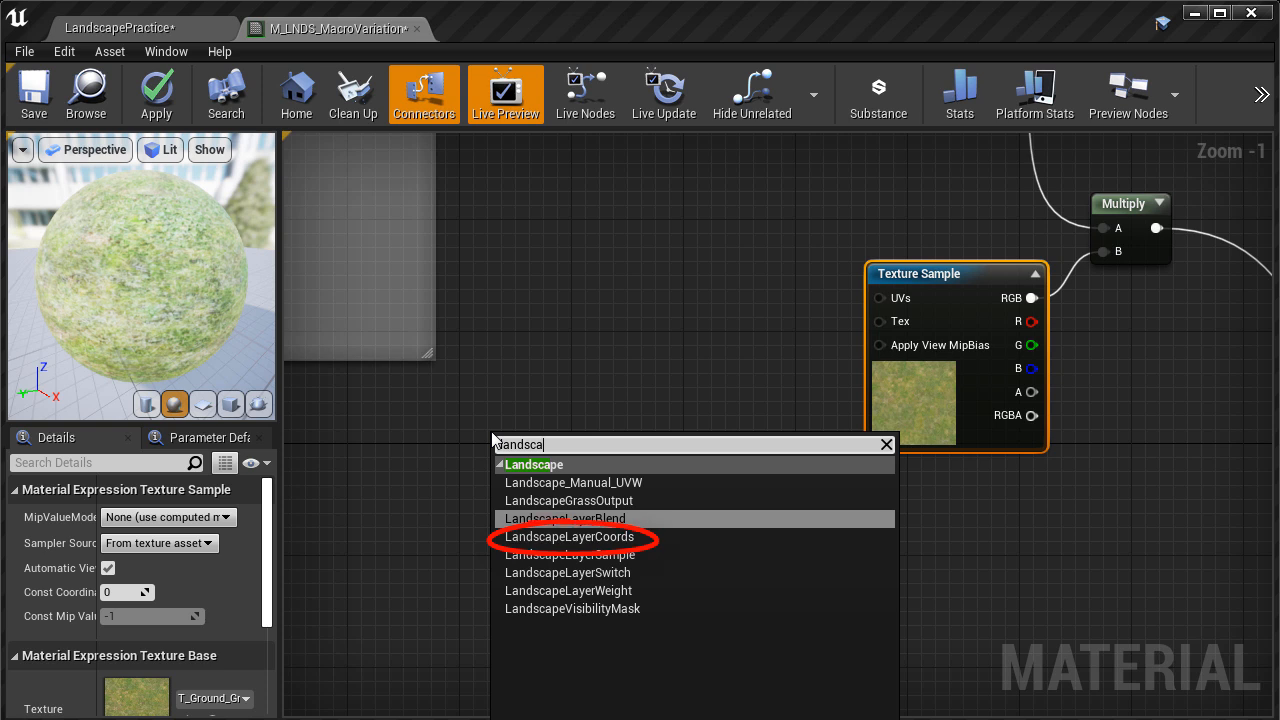
pyautogui.click(560, 538)
pyautogui.moveTo(573, 445); pyautogui.dragTo(878, 298)
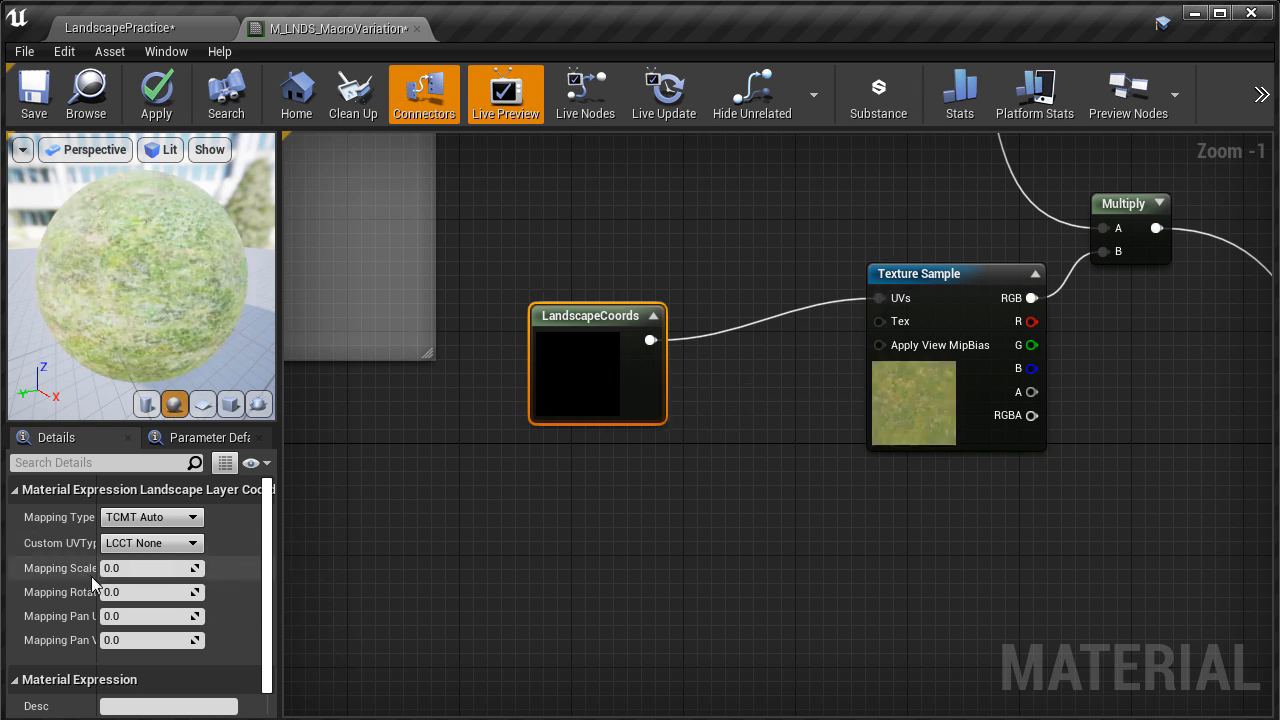
# Disconnect the LandscapeCoords node from the grass Texture Sample's UVs and move it down and farther left
pyautogui.moveTo(97, 578); pyautogui.dragTo(127, 590)
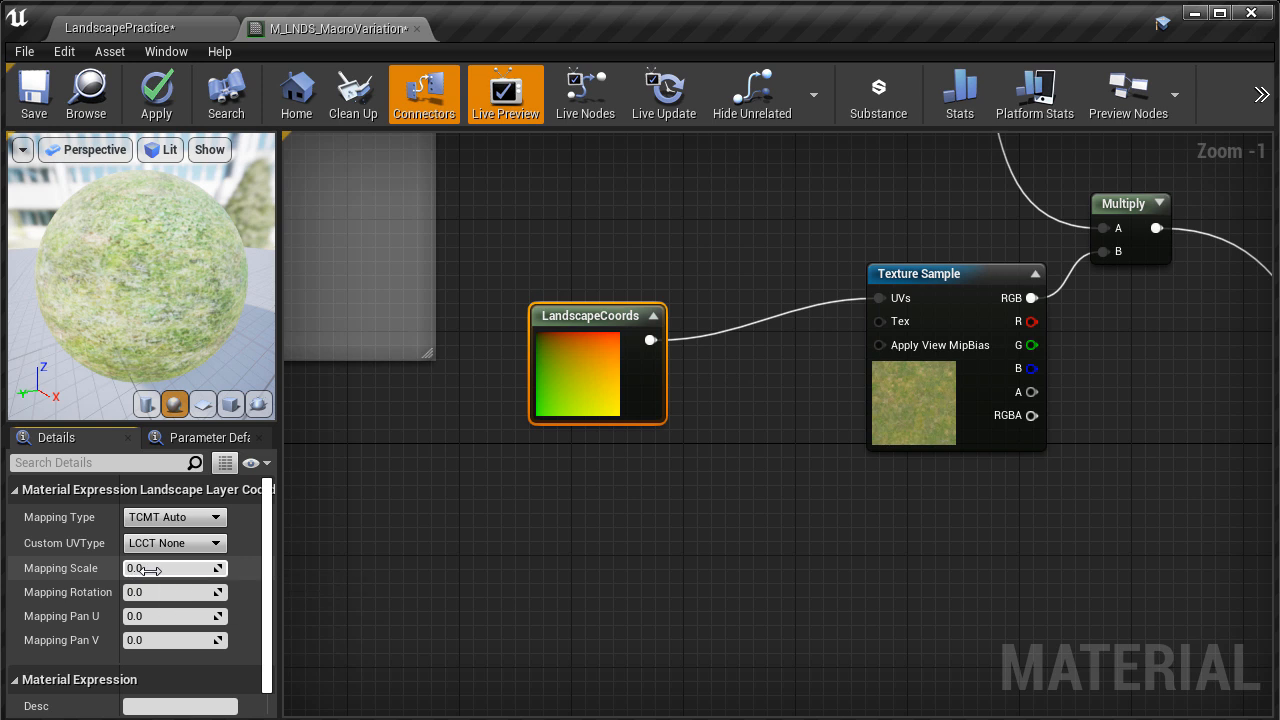
pyautogui.click(152, 569)
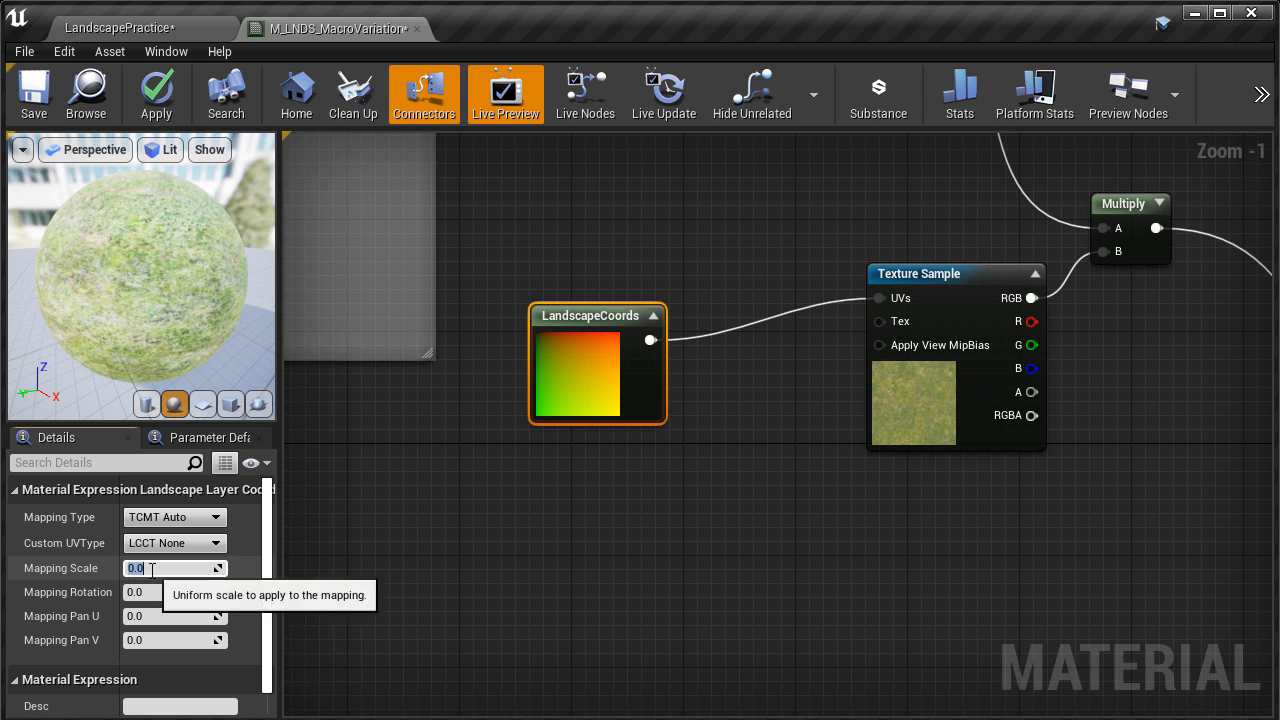
pyautogui.click(655, 341)
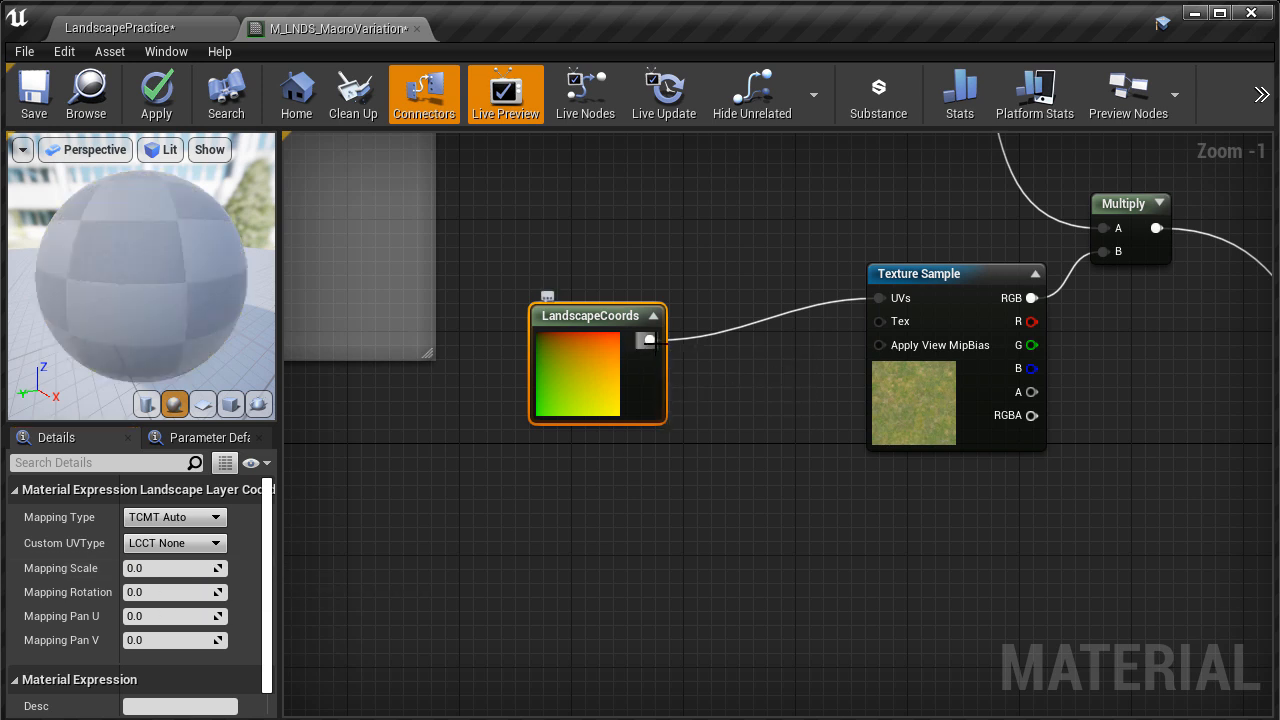
pyautogui.keyDown('alt'); pyautogui.click(653, 341); pyautogui.keyUp('alt')
pyautogui.moveTo(601, 358); pyautogui.dragTo(546, 417)
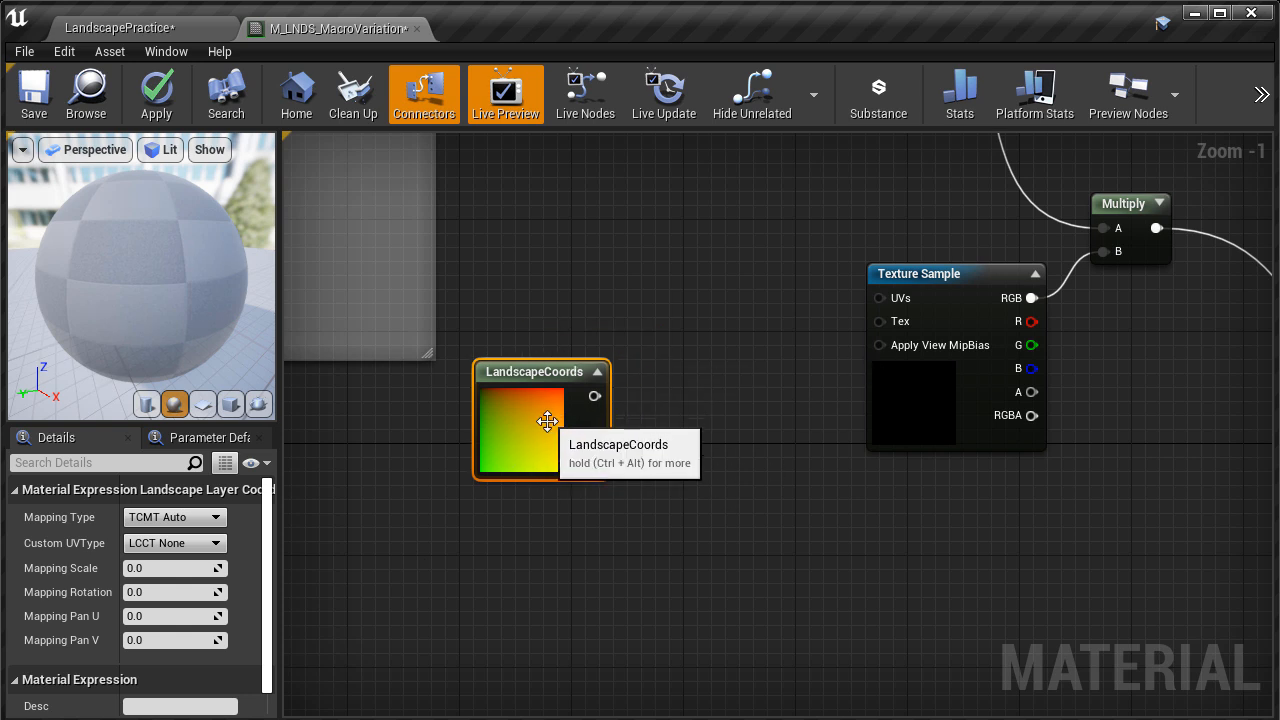
# Add a scalar constant below the LandscapeCoords node and convert it to a parameter named "Grass Tiling"
pyautogui.click(514, 546)
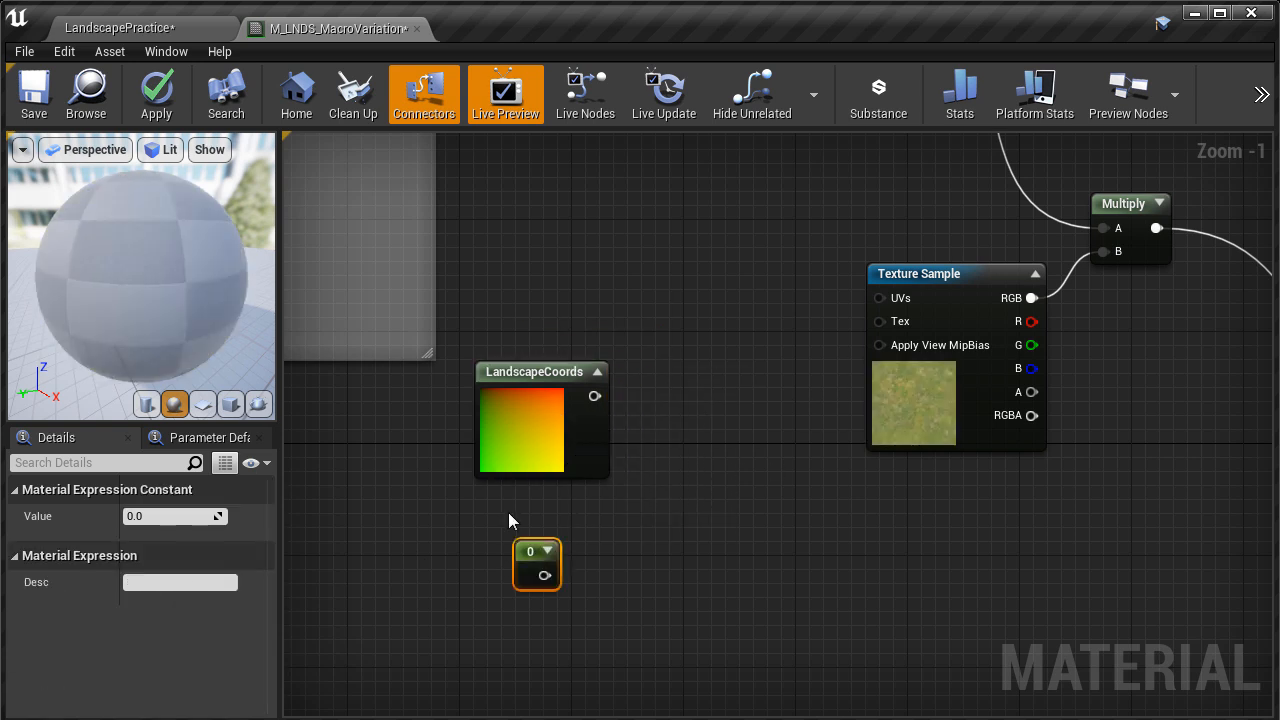
pyautogui.rightClick(546, 555)
pyautogui.click(558, 561)
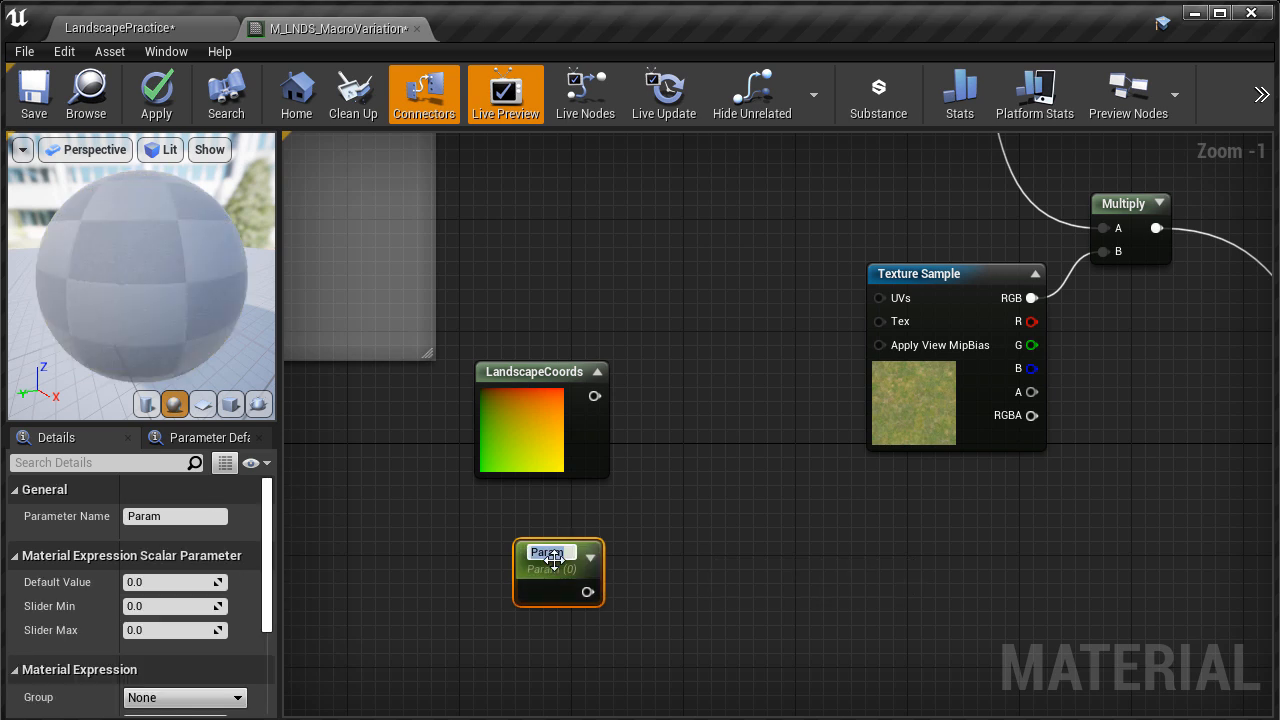
pyautogui.write('Gr')
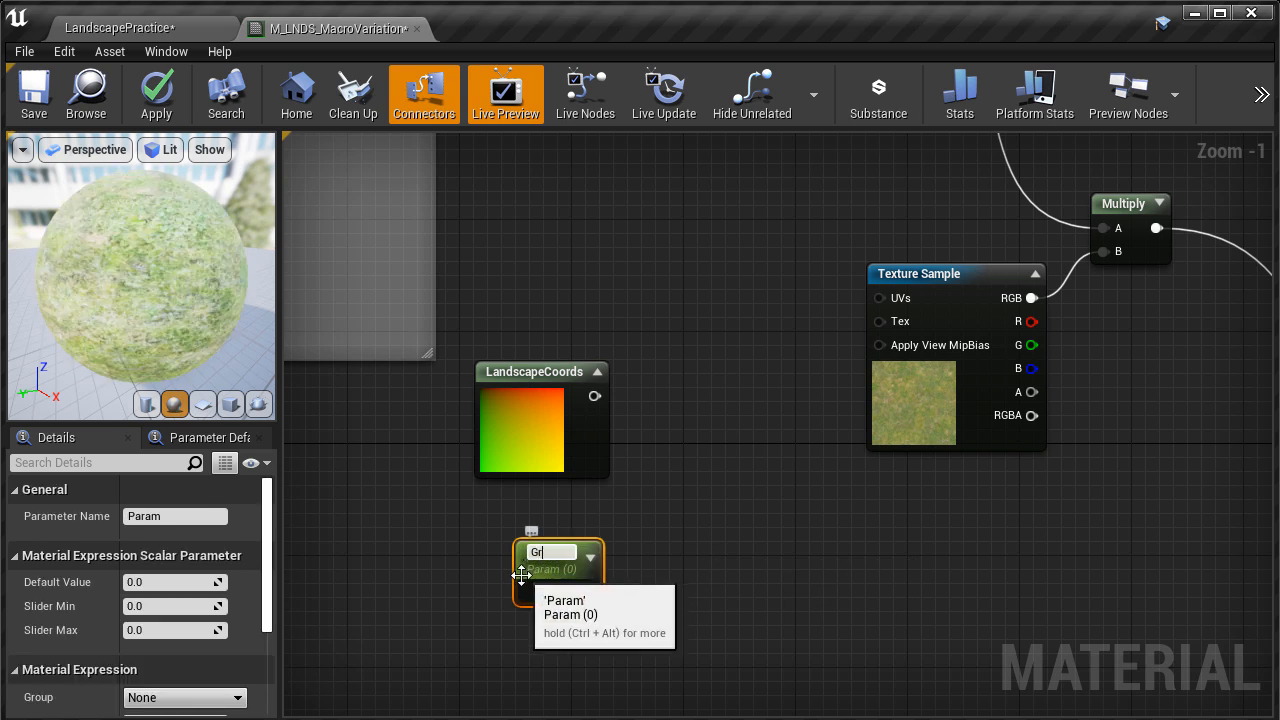
pyautogui.write('ass Tiling')
pyautogui.press('Return')
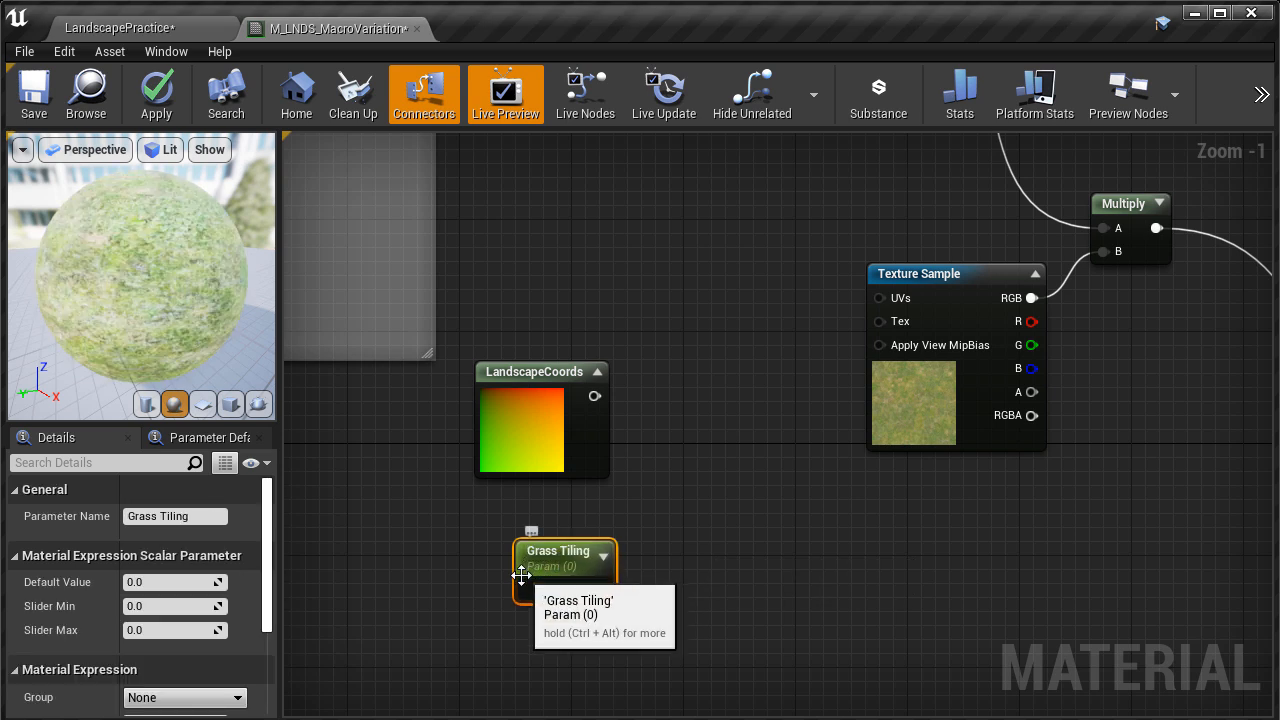
# Align the Grass Tiling parameter under the LandscapeCoords node and set its default value to 1
pyautogui.moveTo(543, 566); pyautogui.dragTo(531, 553)
pyautogui.click(172, 581)
pyautogui.write('1')
pyautogui.press('Return')
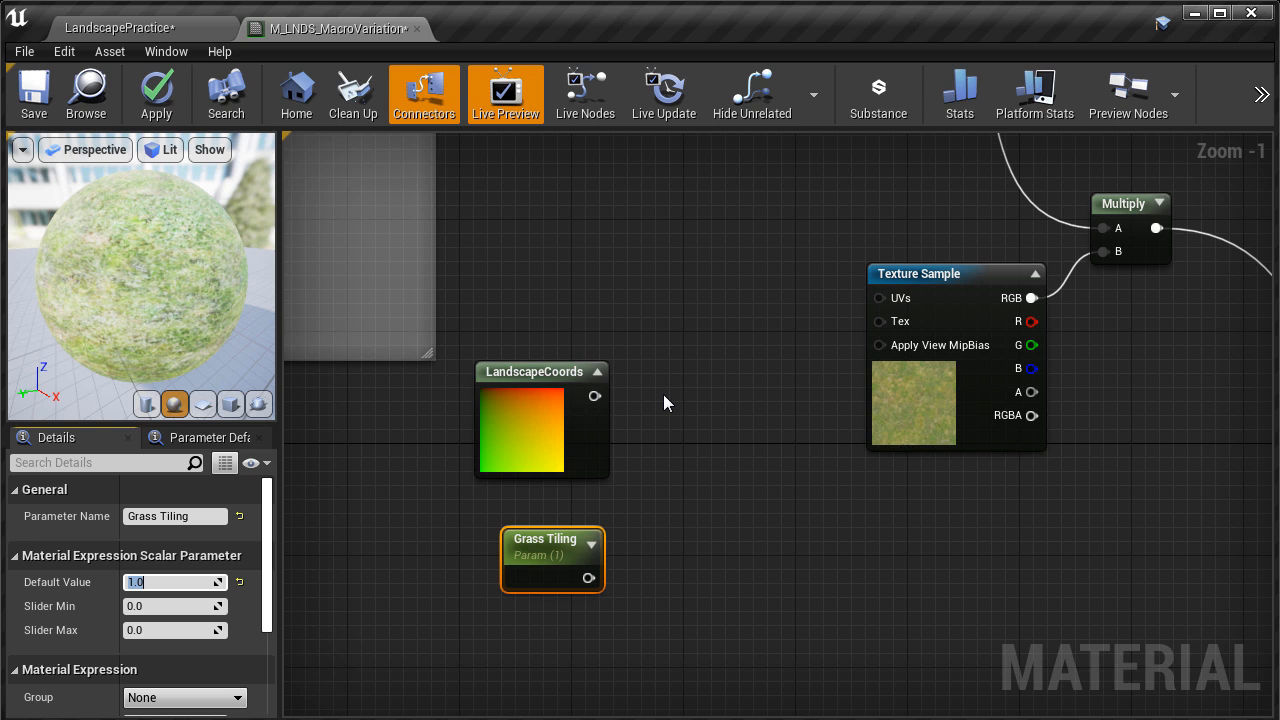
# Add a Divide node between the LandscapeCoords and Grass Tiling nodes and the grass Texture Sample
pyautogui.moveTo(688, 437); pyautogui.dragTo(681, 473, button='right')
pyautogui.rightClick(689, 367)
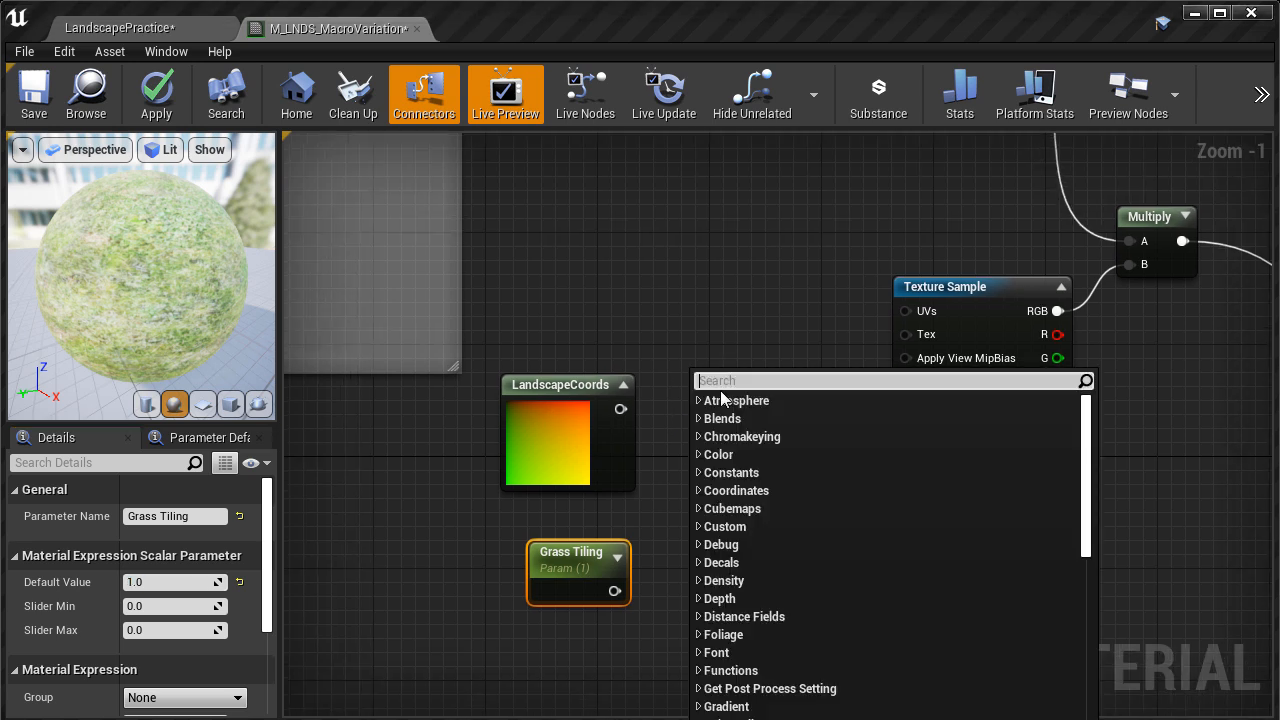
pyautogui.write('divid')
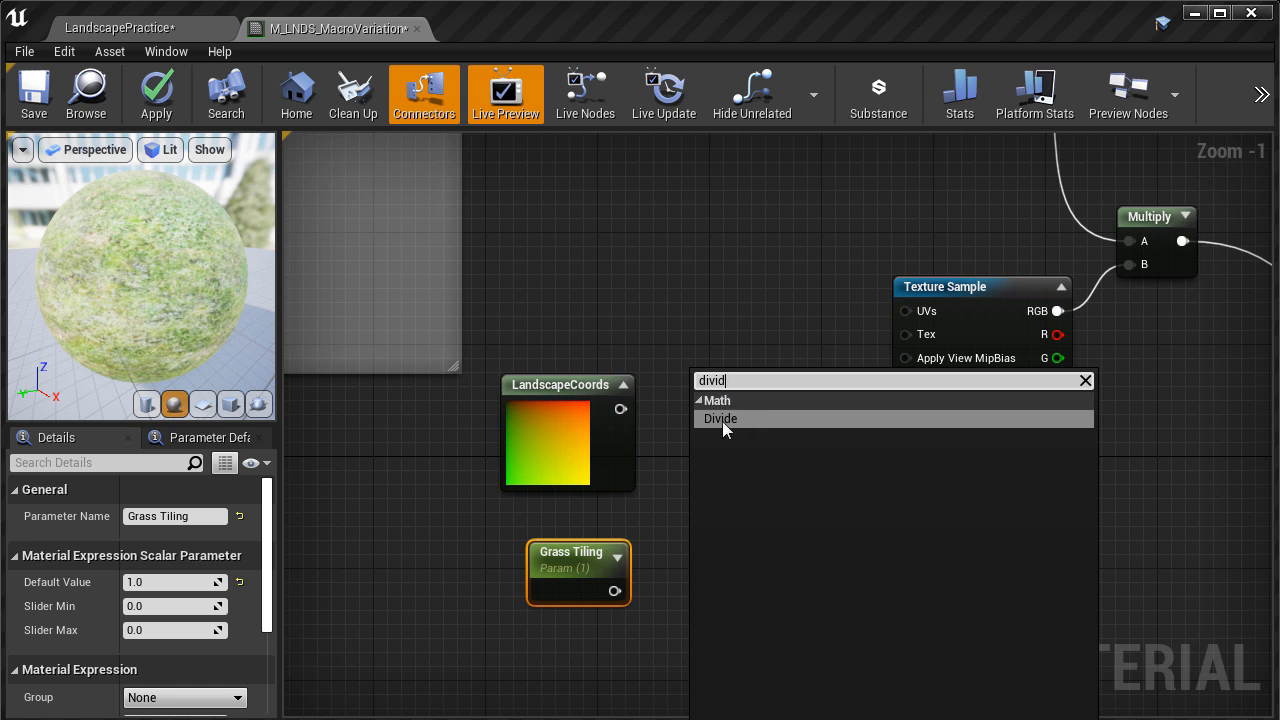
pyautogui.click(743, 418)
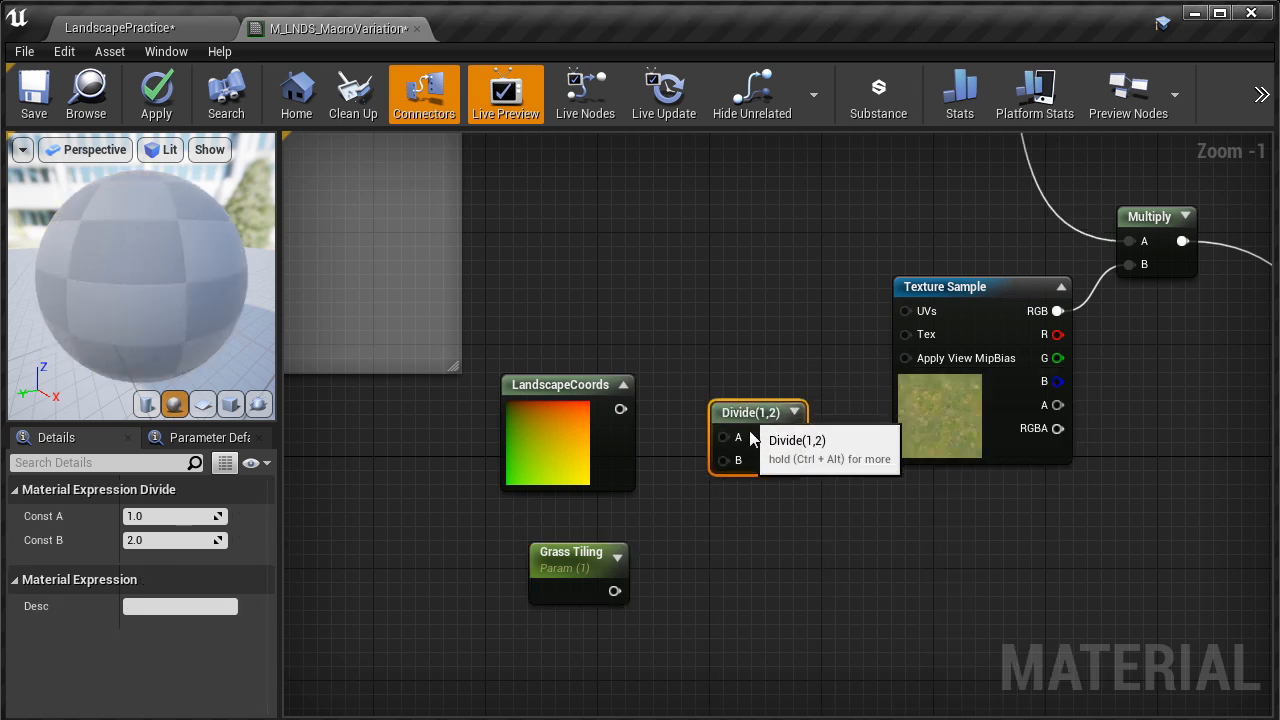
pyautogui.moveTo(749, 430); pyautogui.dragTo(735, 472)
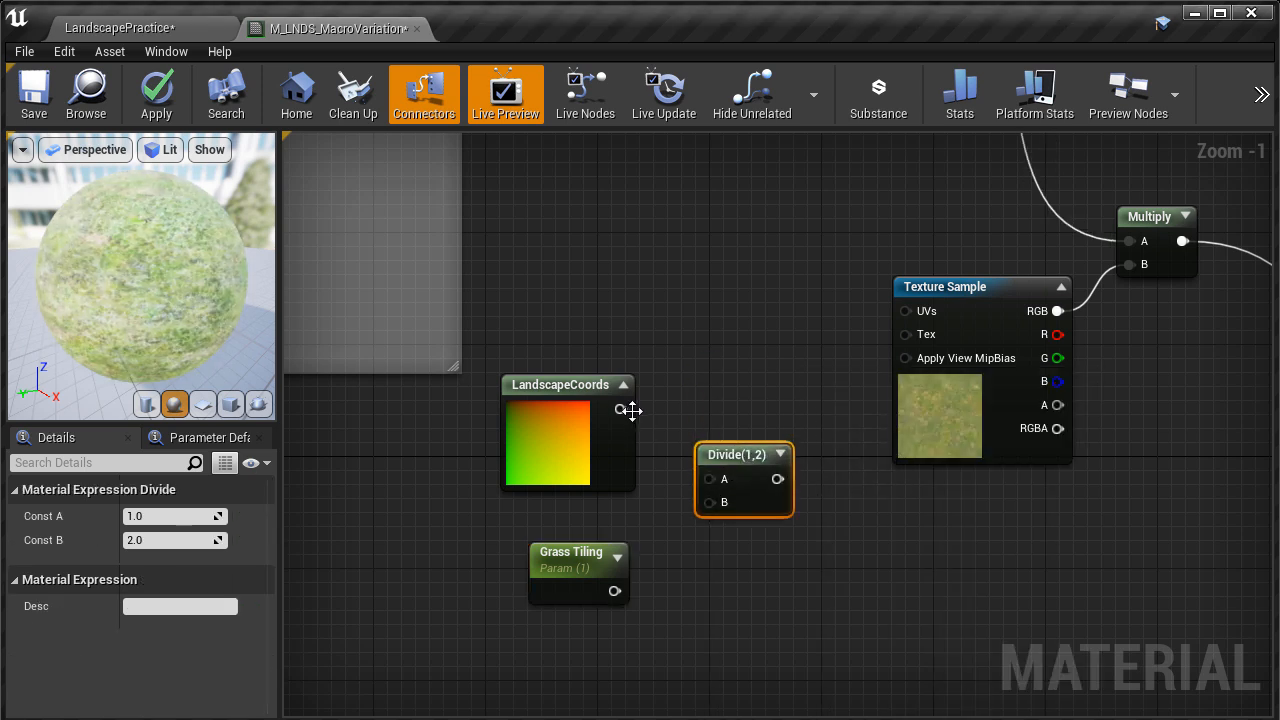
# Wire LandscapeCoords to the Divide node's A, Grass Tiling to B, and the Divide output to the grass Texture Sample's UVs
pyautogui.moveTo(621, 409); pyautogui.dragTo(710, 479)
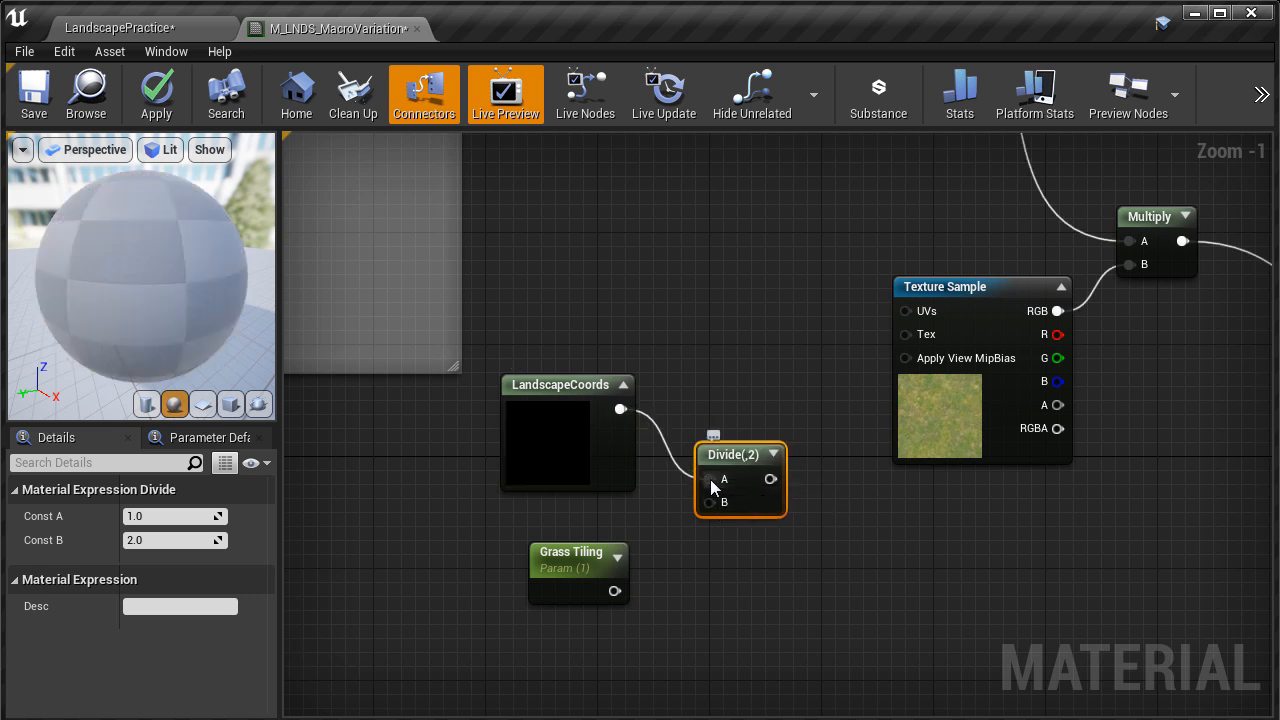
pyautogui.moveTo(615, 591); pyautogui.dragTo(905, 311)
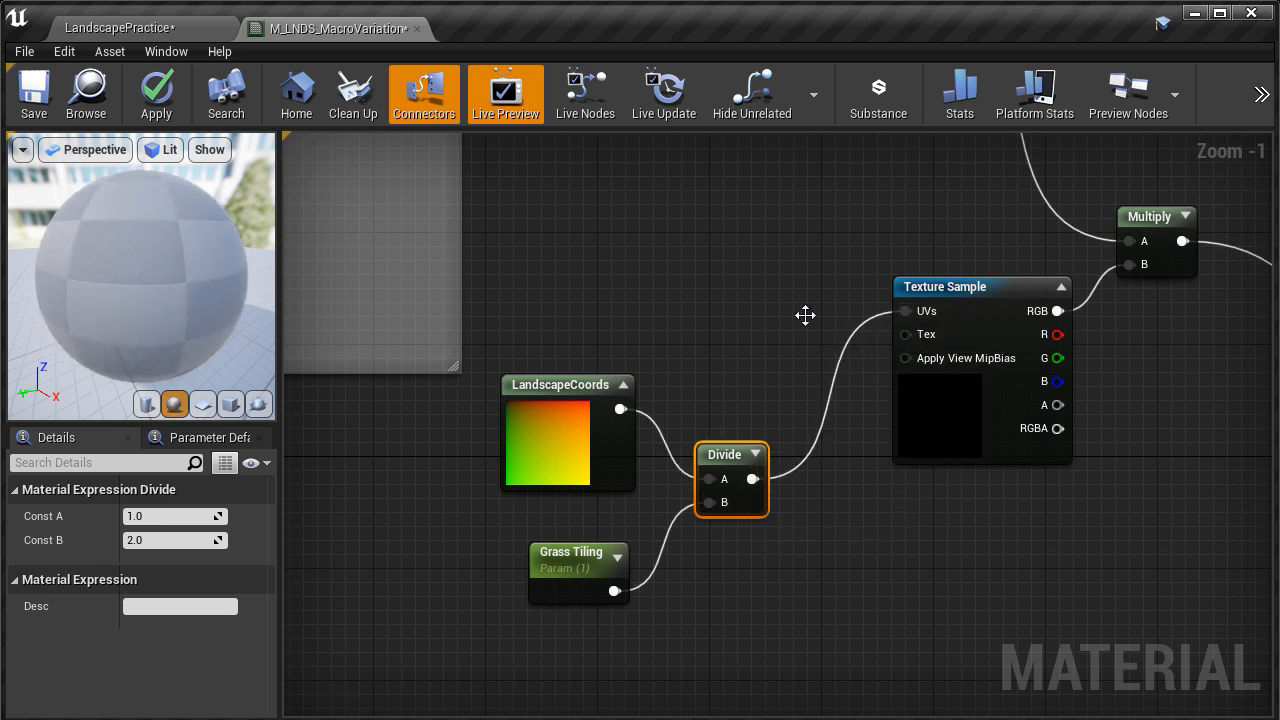
pyautogui.moveTo(806, 315); pyautogui.dragTo(616, 440, button='right')
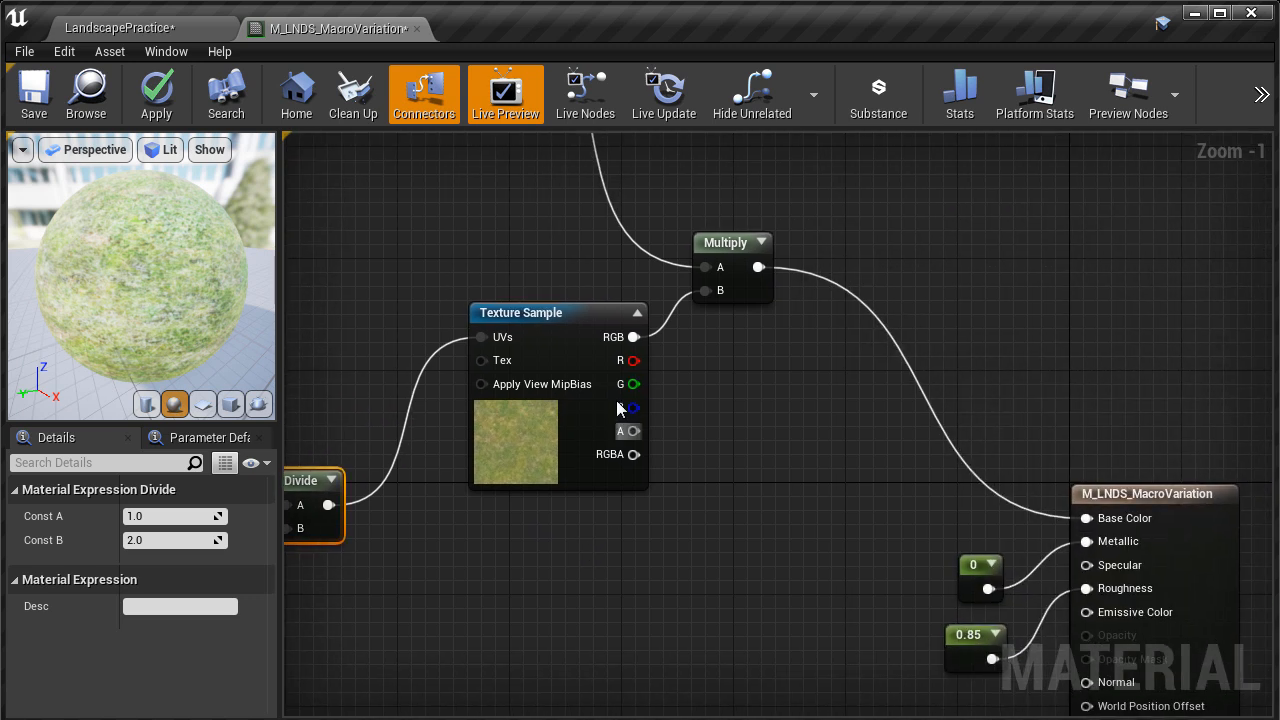
pyautogui.moveTo(792, 558); pyautogui.dragTo(1064, 572, button='right')
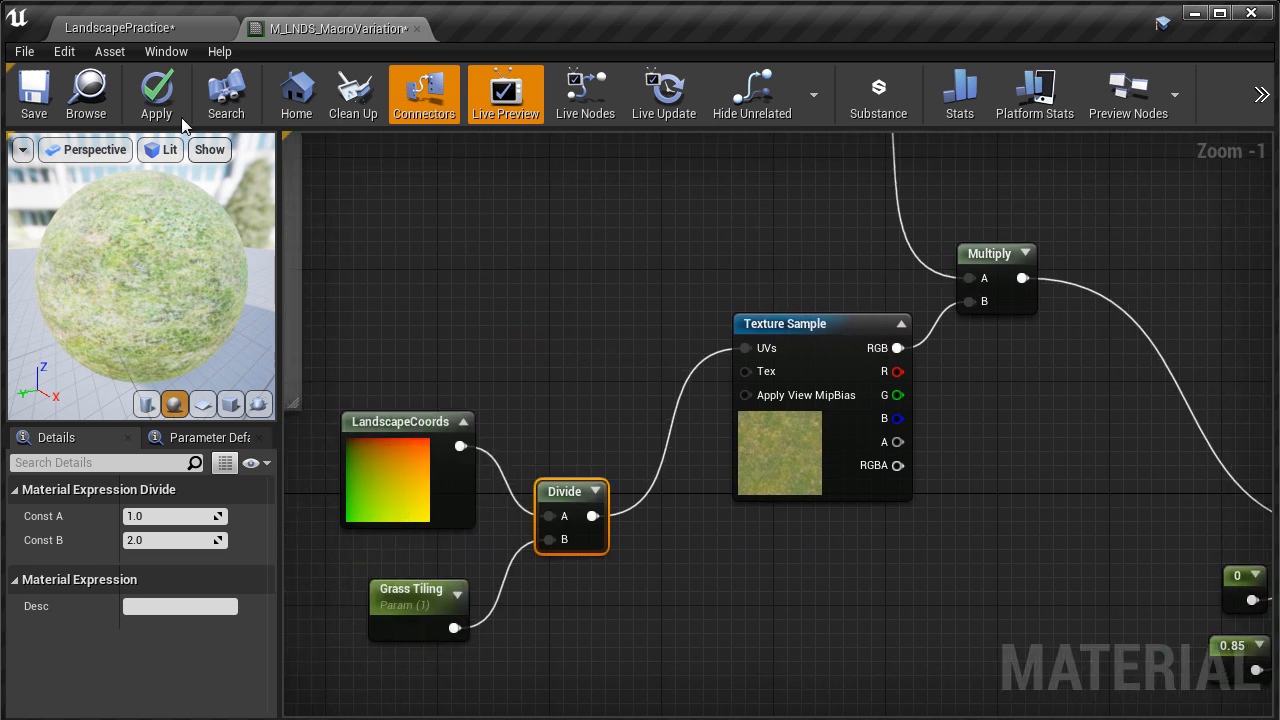
# Apply the material changes and open the M_LNDS_MacroVariation_INST instance beside a full-screen level viewport
pyautogui.click(155, 98)
pyautogui.click(130, 28)
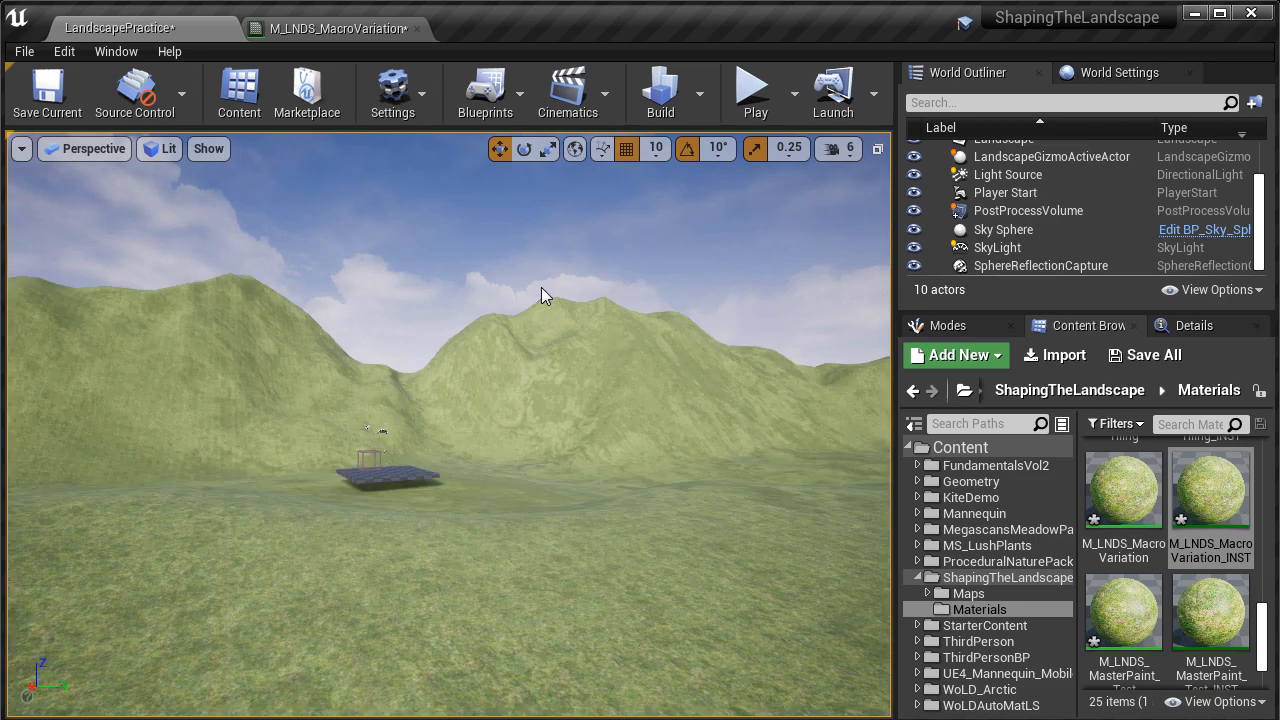
pyautogui.doubleClick(1210, 490)
pyautogui.moveTo(1137, 41); pyautogui.dragTo(962, 50)
pyautogui.press('F11')
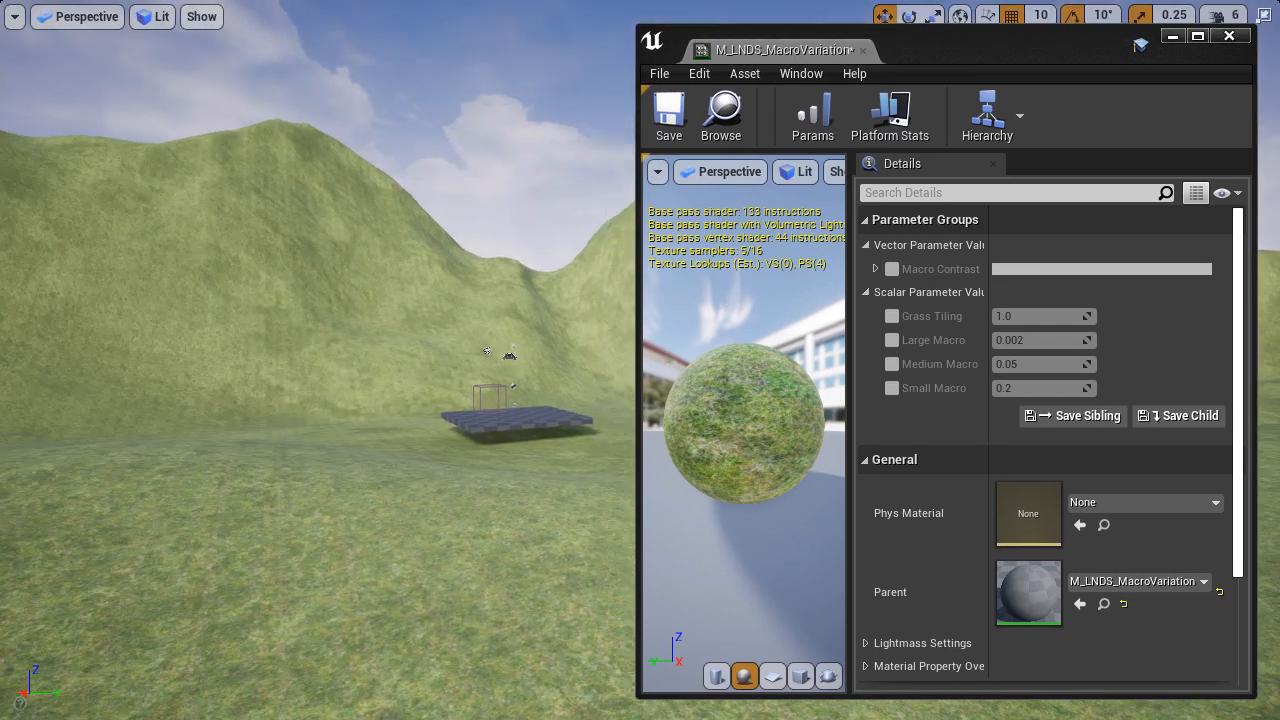
pyautogui.moveTo(641, 360); pyautogui.dragTo(682, 360)
pyautogui.moveTo(1003, 290); pyautogui.dragTo(1068, 300)
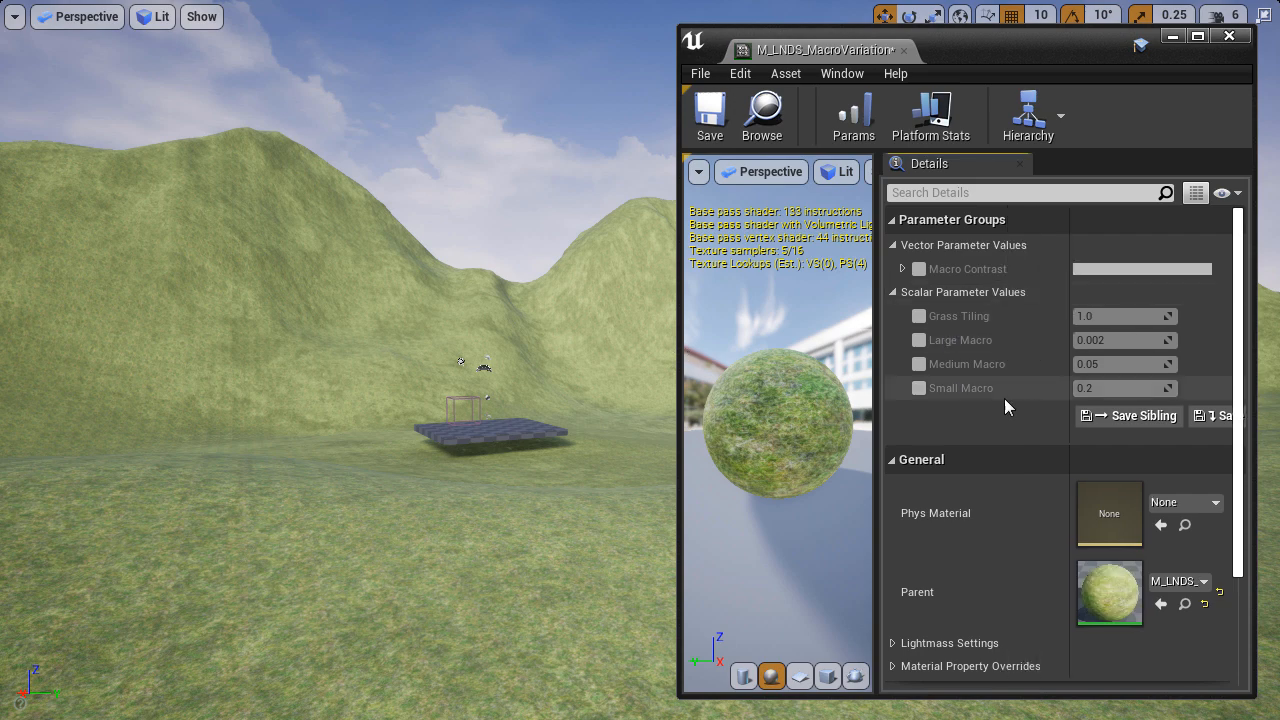
# Enable the Large Macro, Medium Macro and Small Macro parameter overrides in the material instance
pyautogui.click(918, 340)
pyautogui.click(918, 364)
pyautogui.click(918, 389)
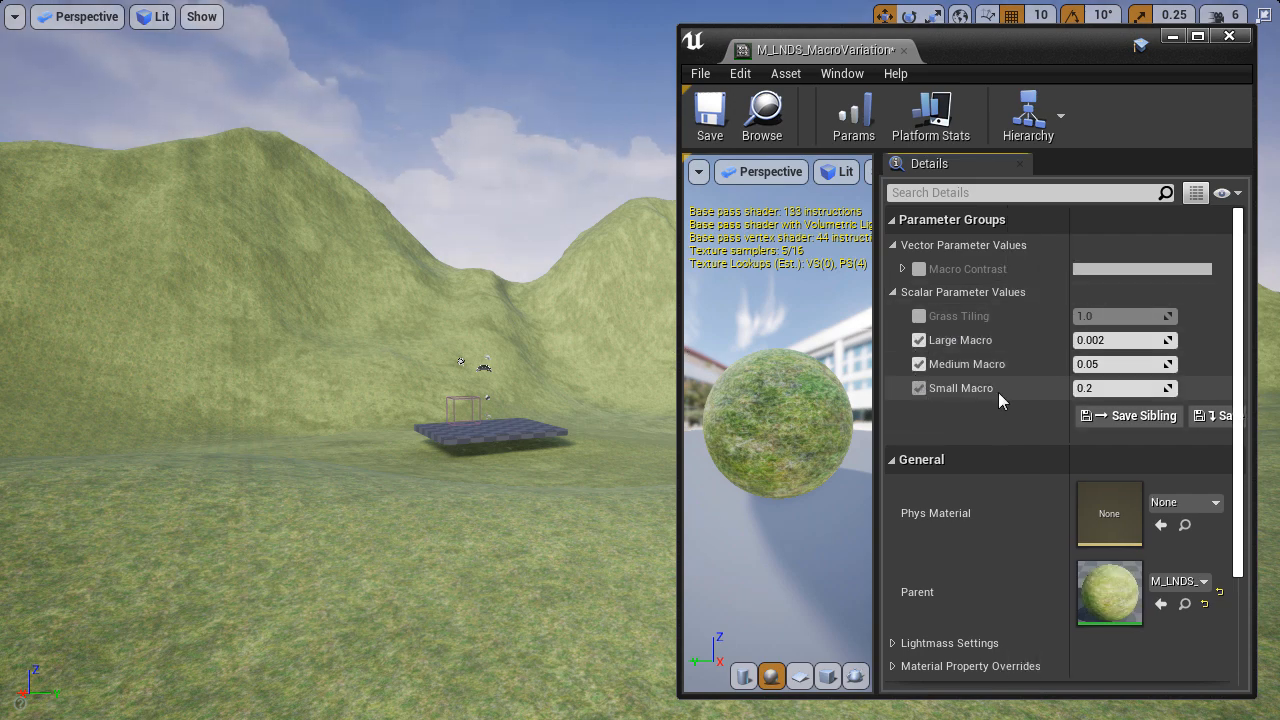
pyautogui.moveTo(601, 398); pyautogui.dragTo(610, 438, button='right')
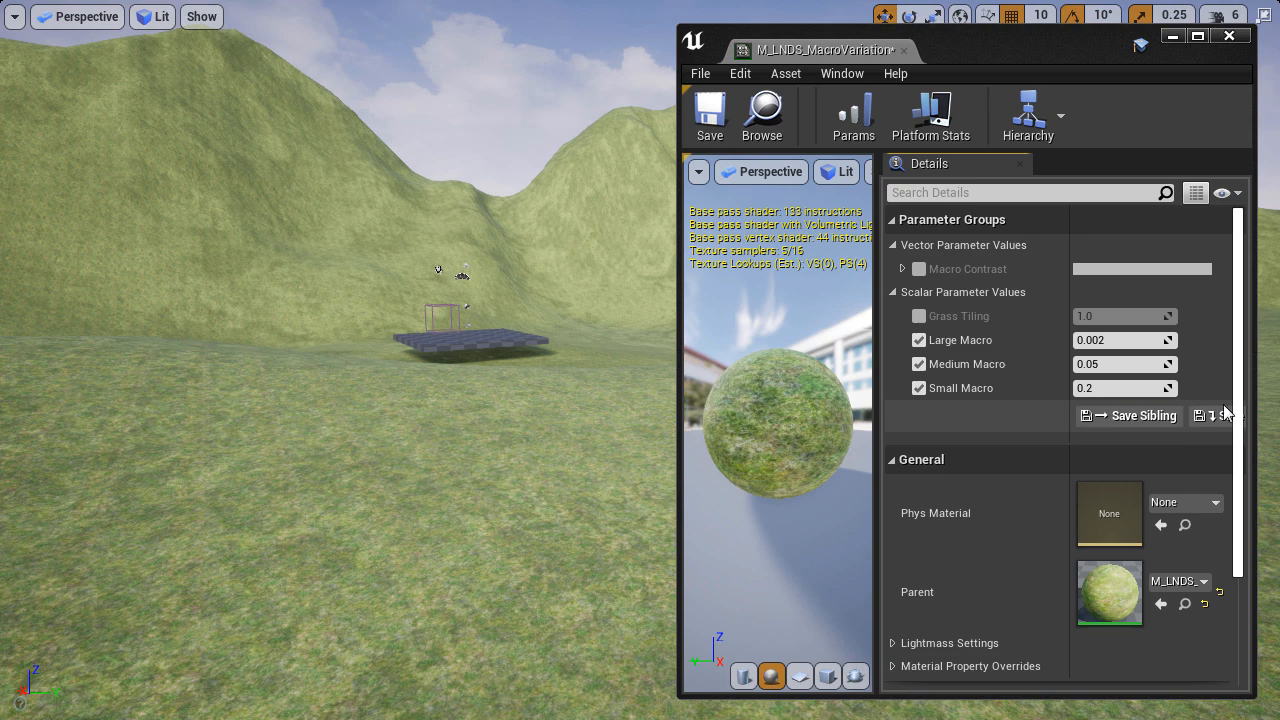
# Try Small Macro values of 1 and 0.5 on the landscape and set it back to 0.2
pyautogui.click(1133, 388)
pyautogui.write('1')
pyautogui.press('Return')
pyautogui.write('0.5')
pyautogui.press('Return')
pyautogui.write('0.2')
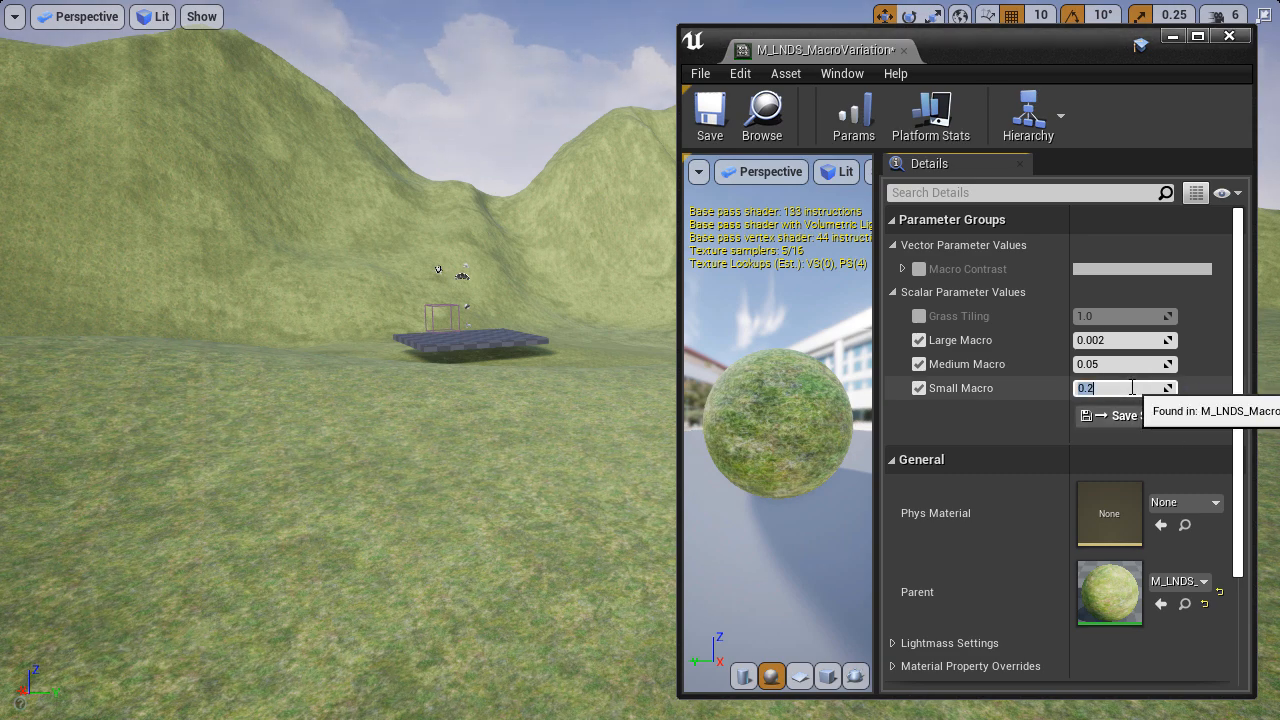
# Try Medium Macro values of 0.01 and 0.03 on the landscape and set it back to 0.05
pyautogui.click(1095, 364)
pyautogui.write('0.01')
pyautogui.press('Return')
pyautogui.write('0.03')
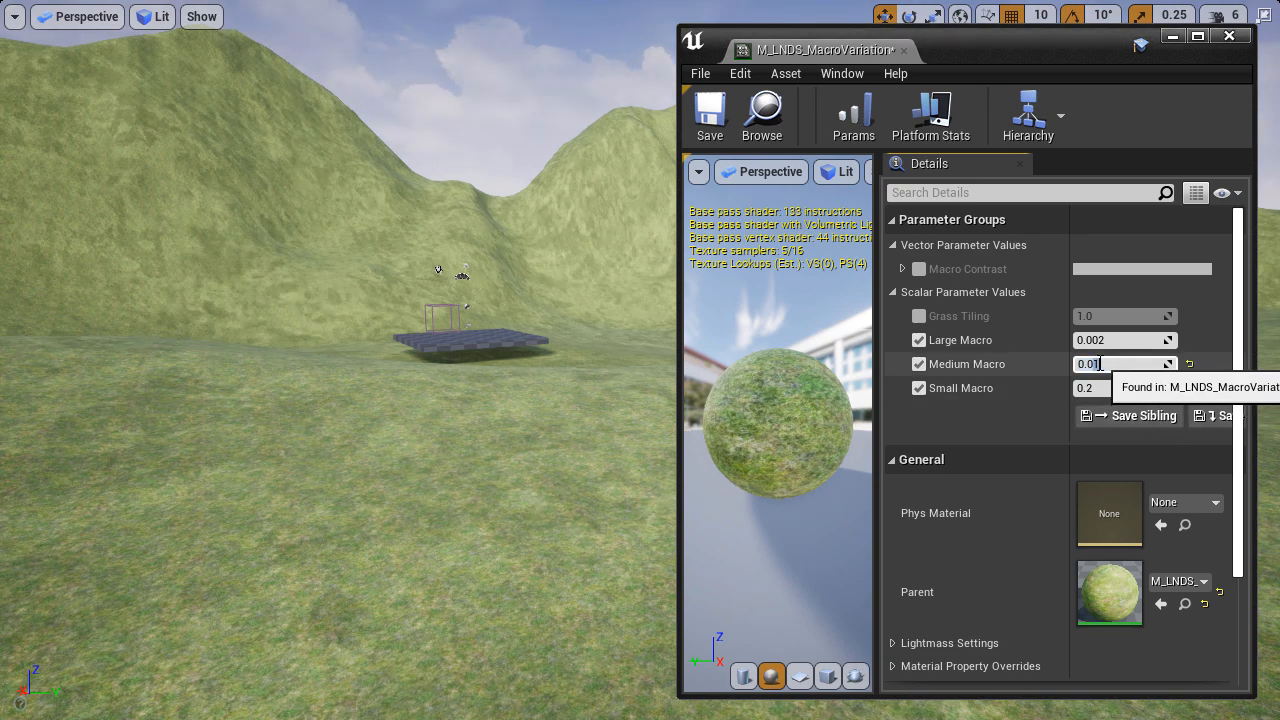
pyautogui.press('BackSpace')
pyautogui.write('5')
pyautogui.press('Return')
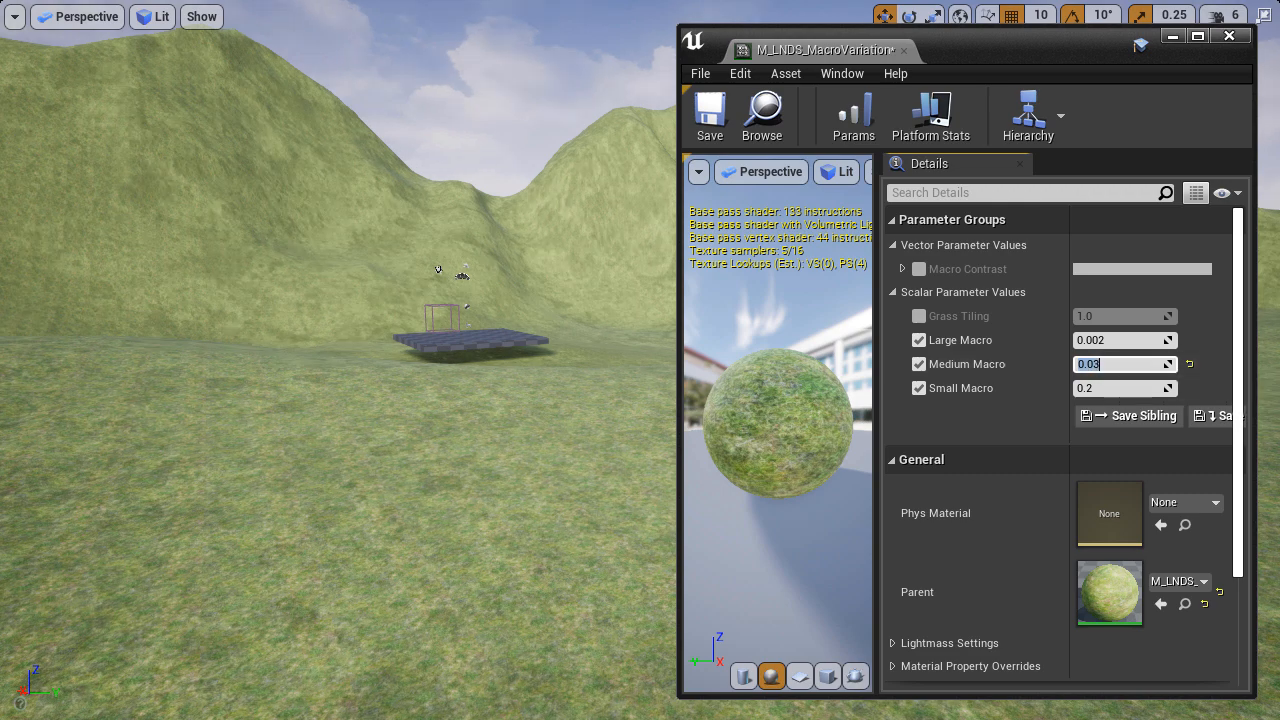
# Try Large Macro values of 0.001, 0.004 and 0.003 on the landscape and reset it to its default
pyautogui.click(1121, 341)
pyautogui.press('BackSpace')
pyautogui.write('1')
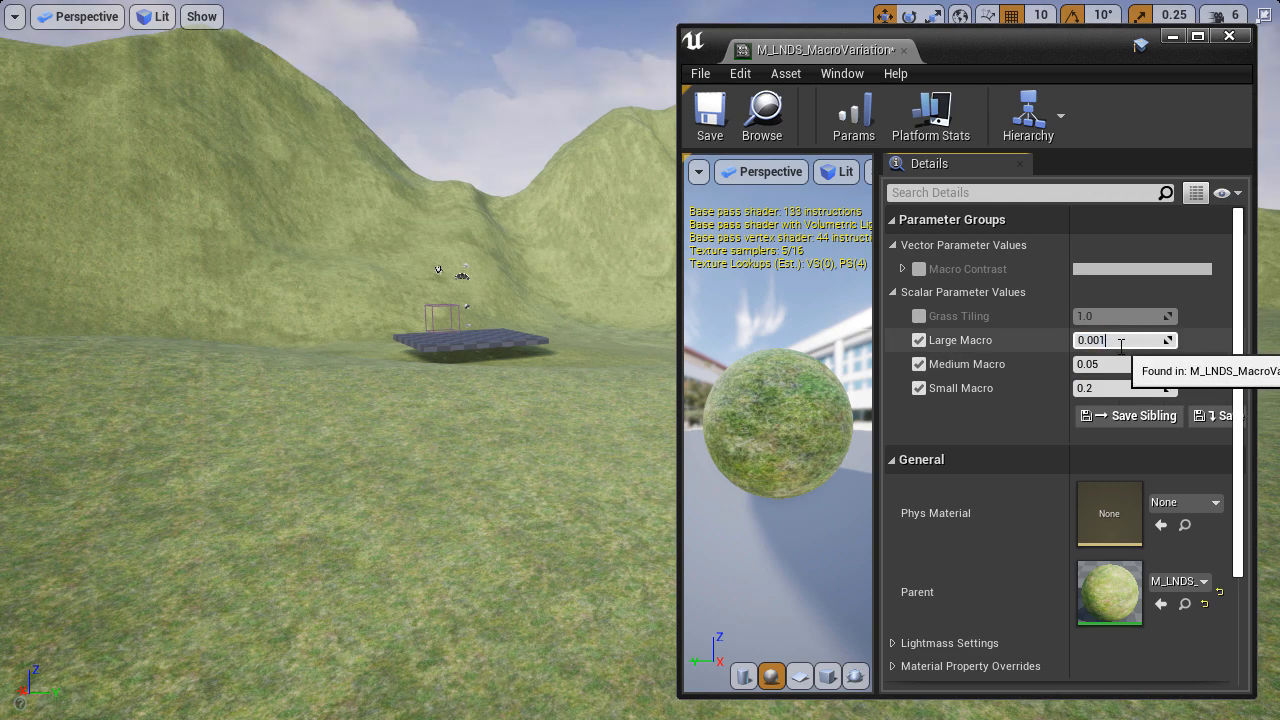
pyautogui.press('Return')
pyautogui.click(1106, 342)
pyautogui.write('0.004')
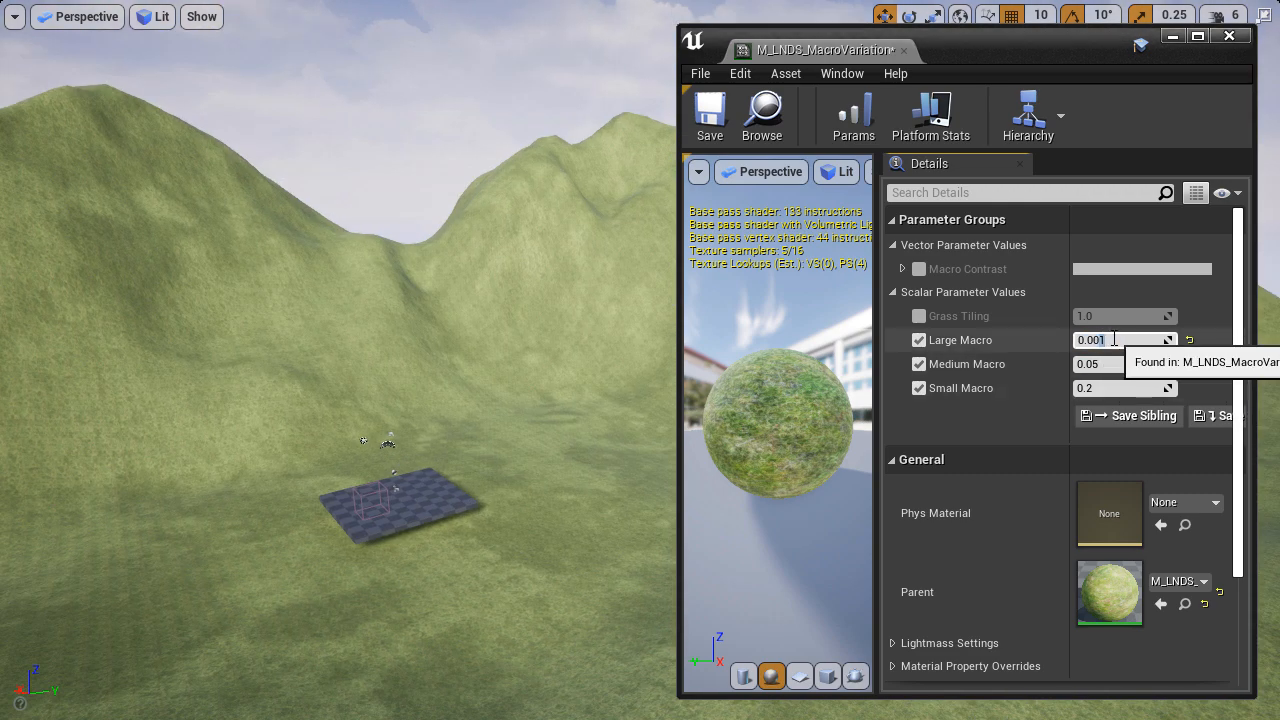
pyautogui.press('Return')
pyautogui.write('0.003')
pyautogui.press('Return')
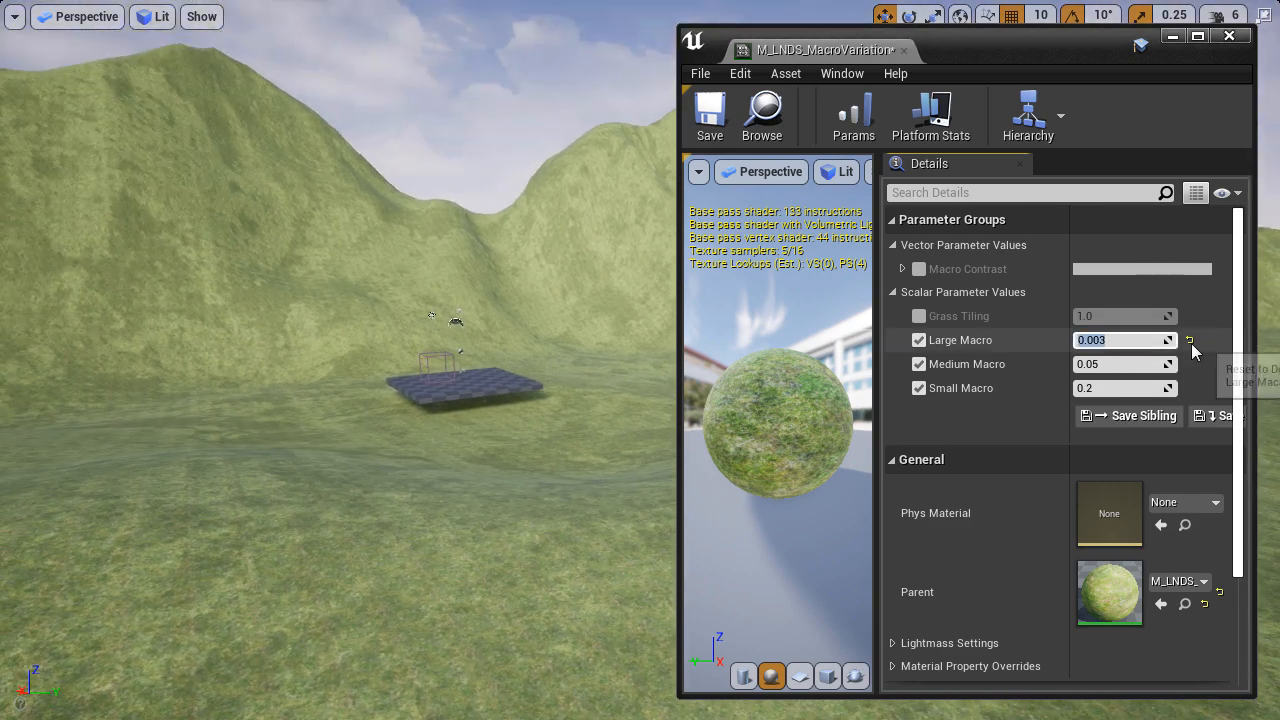
pyautogui.click(1190, 340)
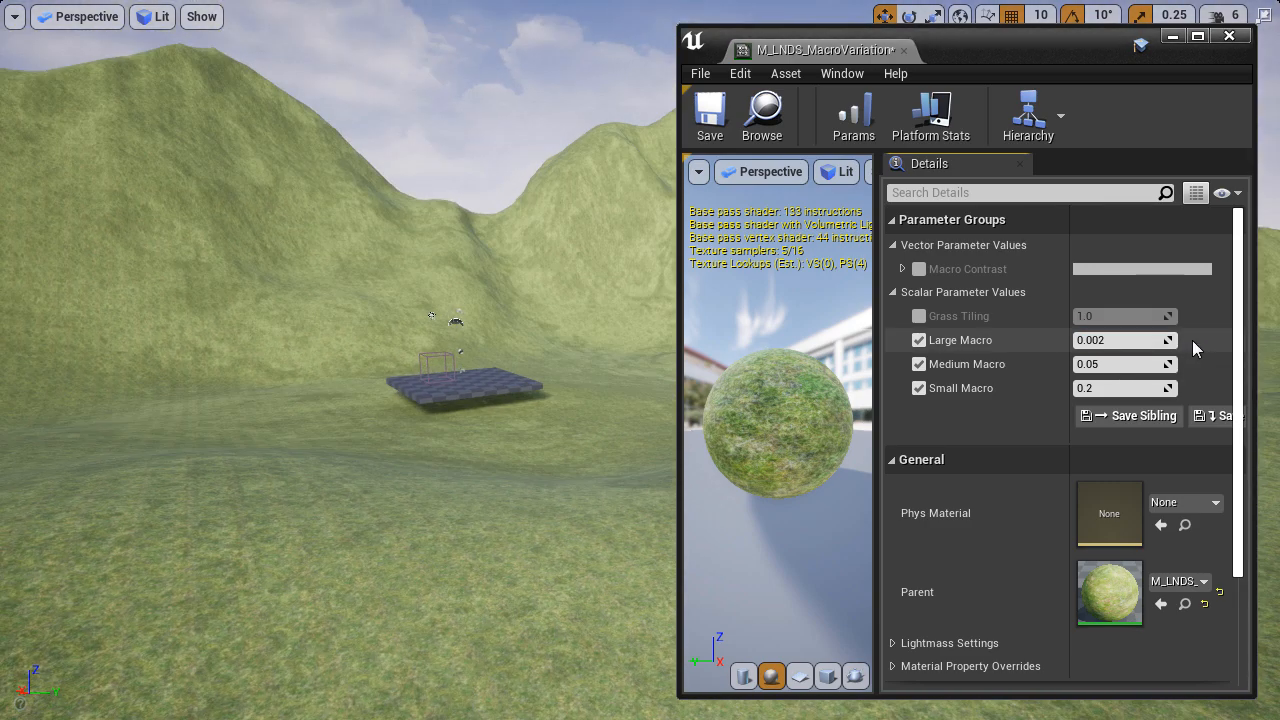
# Enable the Macro Contrast override, expand its channels and set R, G and B to 0
pyautogui.click(918, 269)
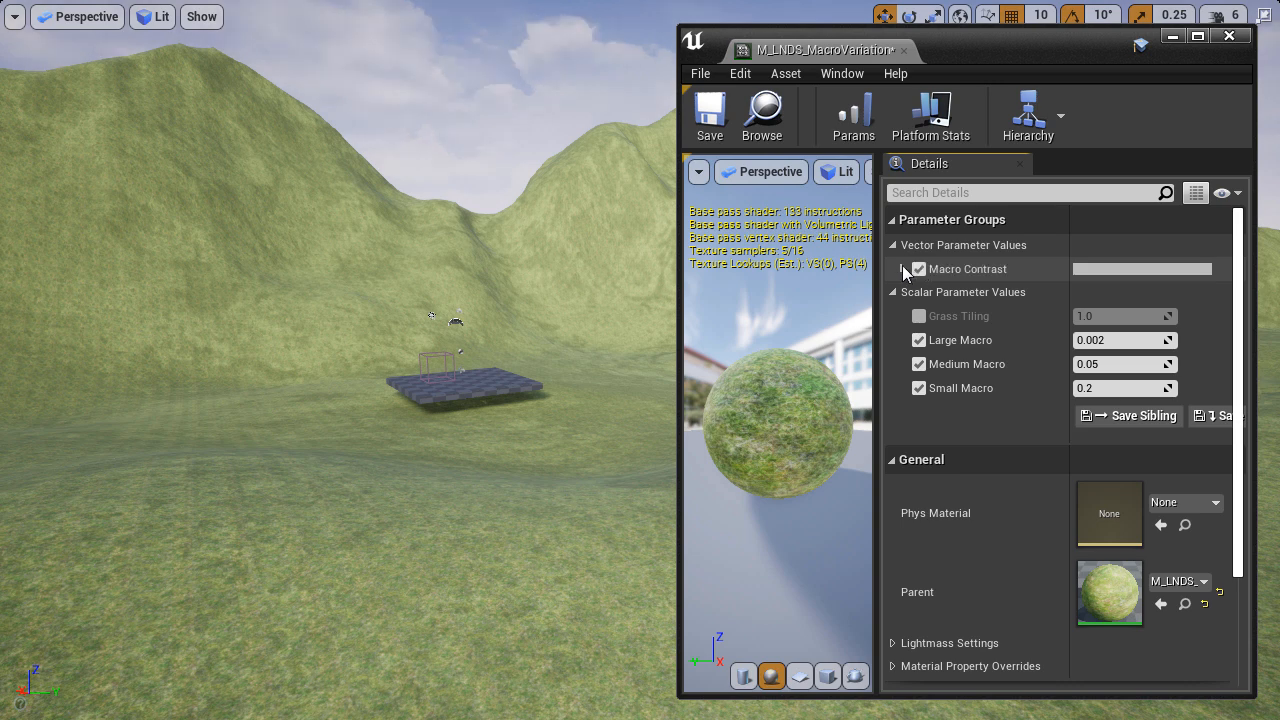
pyautogui.click(903, 269)
pyautogui.click(1148, 293)
pyautogui.write('0')
pyautogui.click(1142, 317)
pyautogui.write('0')
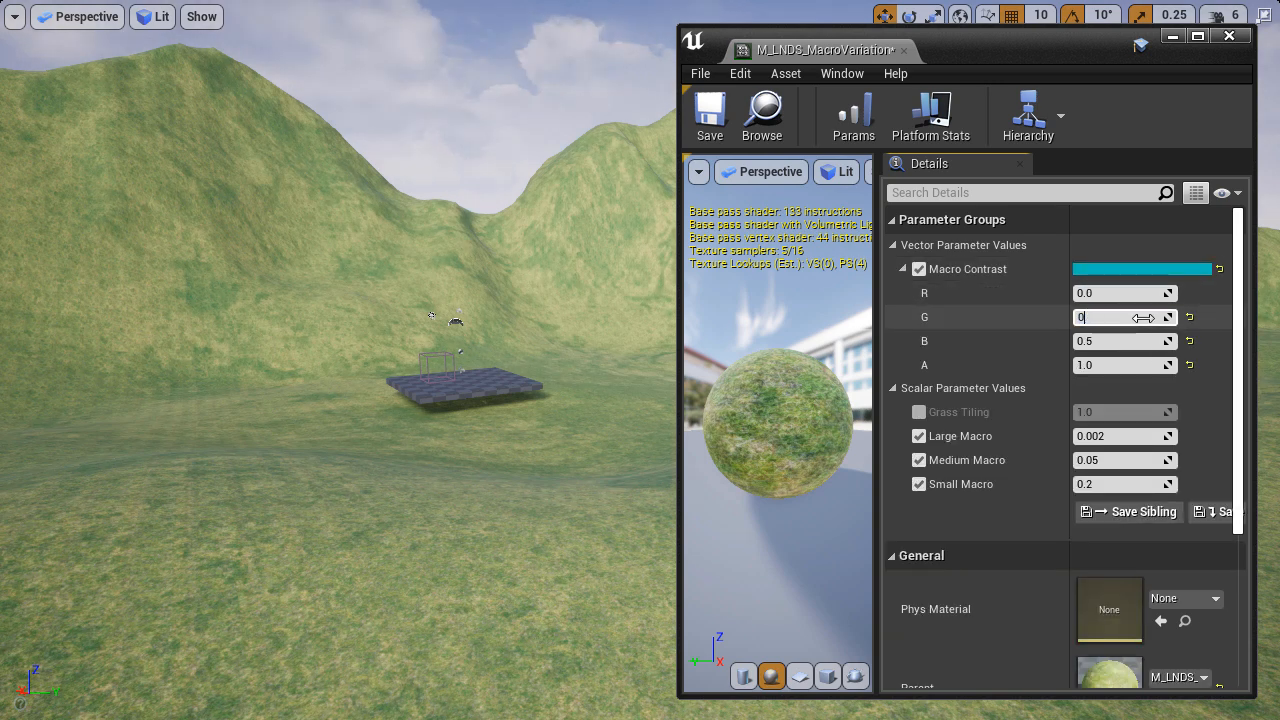
pyautogui.click(1137, 341)
pyautogui.write('0')
pyautogui.press('Return')
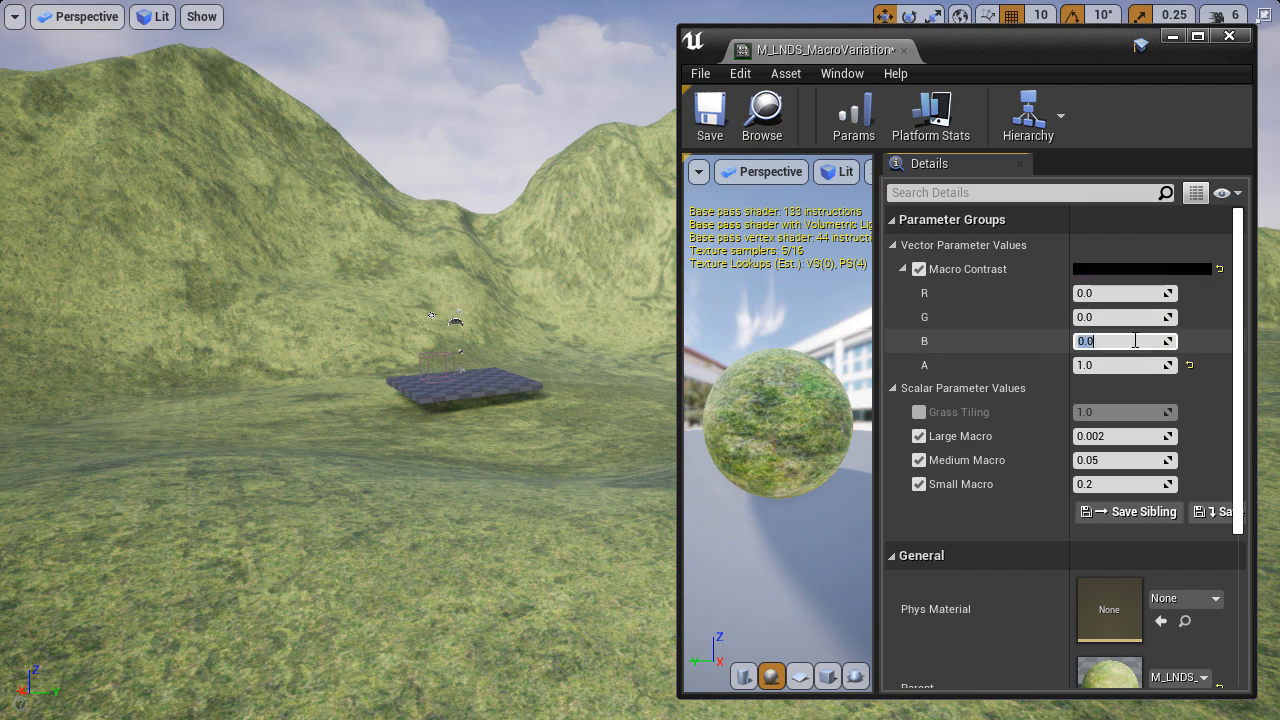
# Try the opposite Macro Contrast extreme by setting its B, G and R channels to 1
pyautogui.write('1')
pyautogui.click(1130, 317)
pyautogui.write('1')
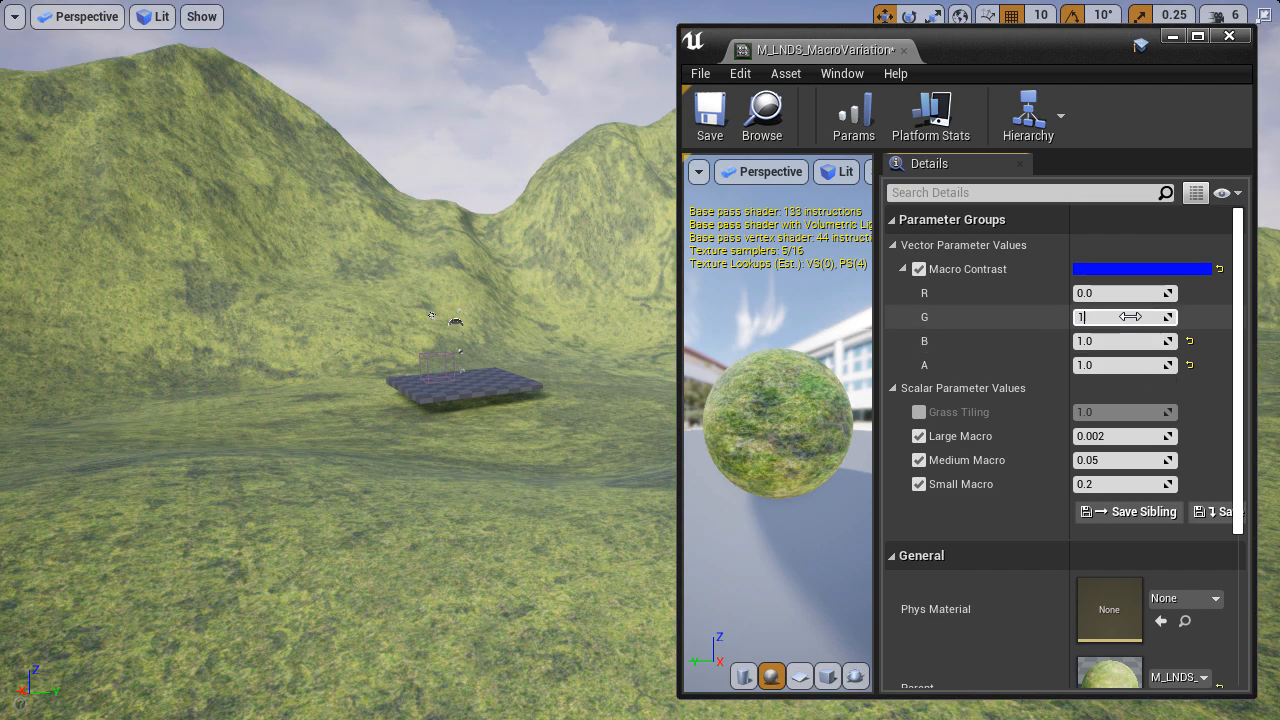
pyautogui.click(1120, 293)
pyautogui.write('1')
pyautogui.press('Return')
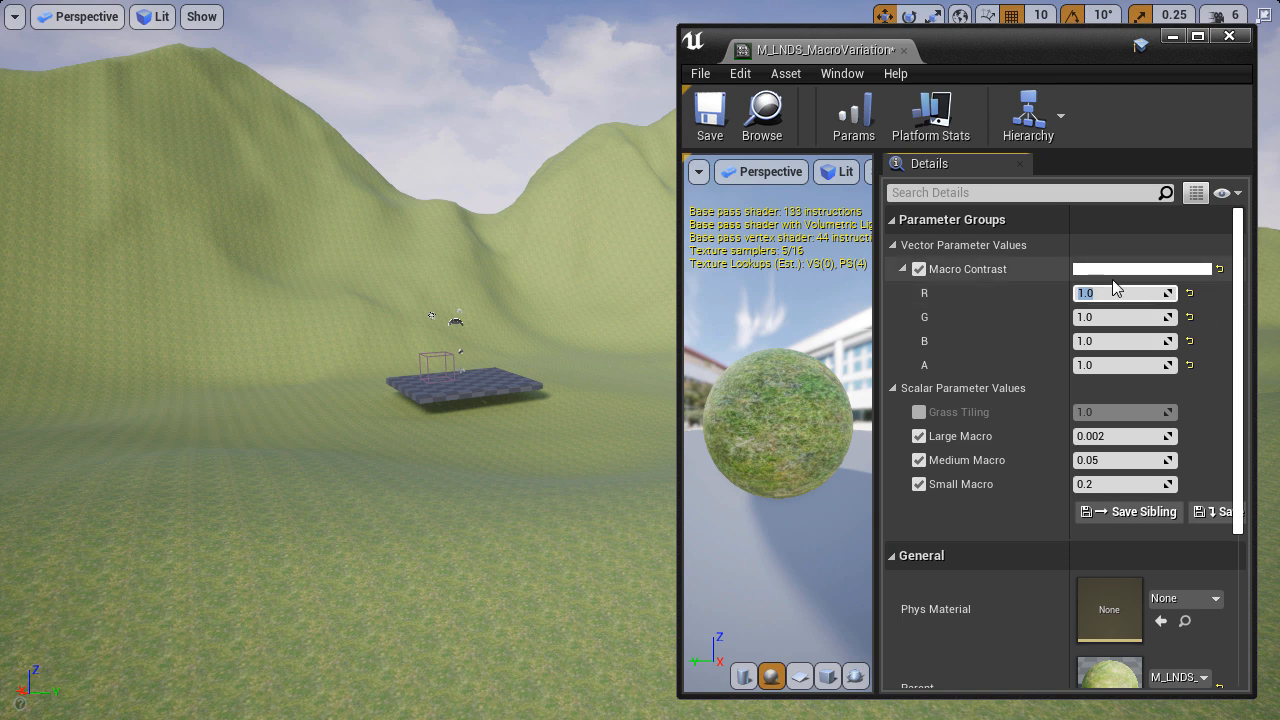
# Pick a mid-grey Macro Contrast colour with R, G and B at 0.291667
pyautogui.click(1112, 269)
pyautogui.moveTo(1086, 160); pyautogui.dragTo(1100, 292)
pyautogui.click(1102, 562)
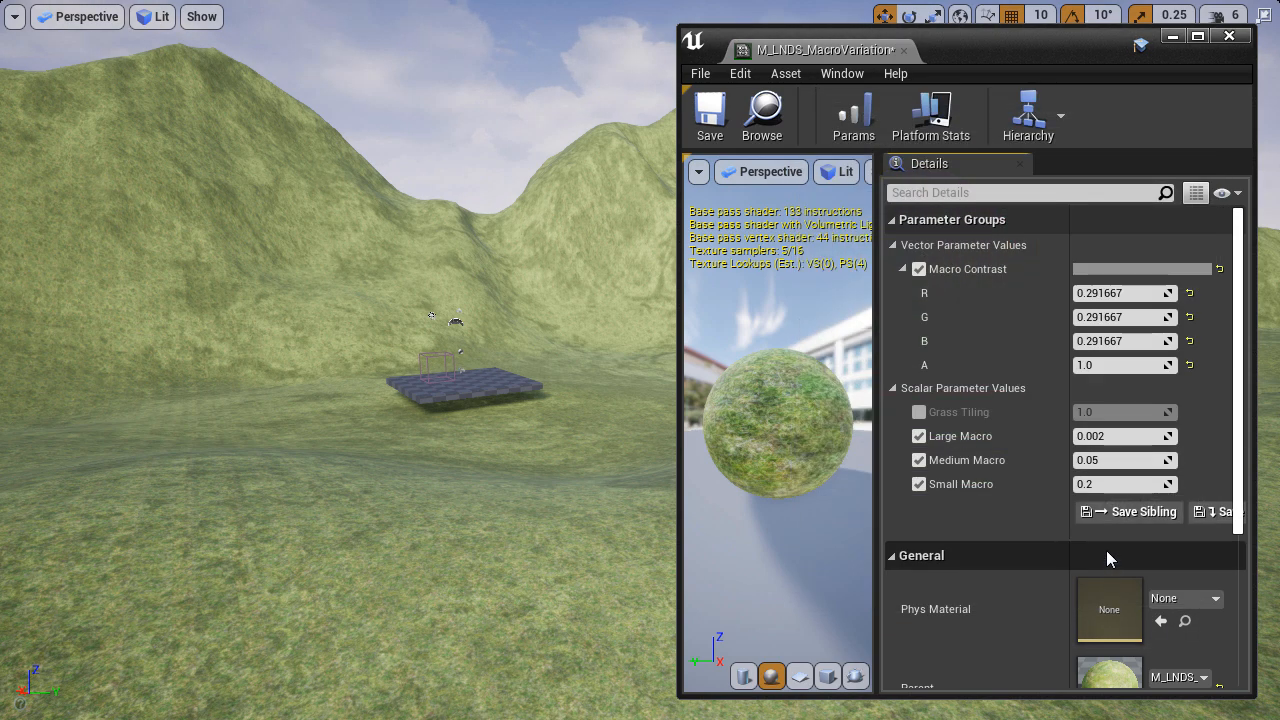
# Enable the Grass Tiling override, compare values of 2, 3, 4 and 5, and settle on 3
pyautogui.click(919, 413)
pyautogui.click(1107, 418)
pyautogui.write('2')
pyautogui.press('Return')
pyautogui.write('3')
pyautogui.press('Return')
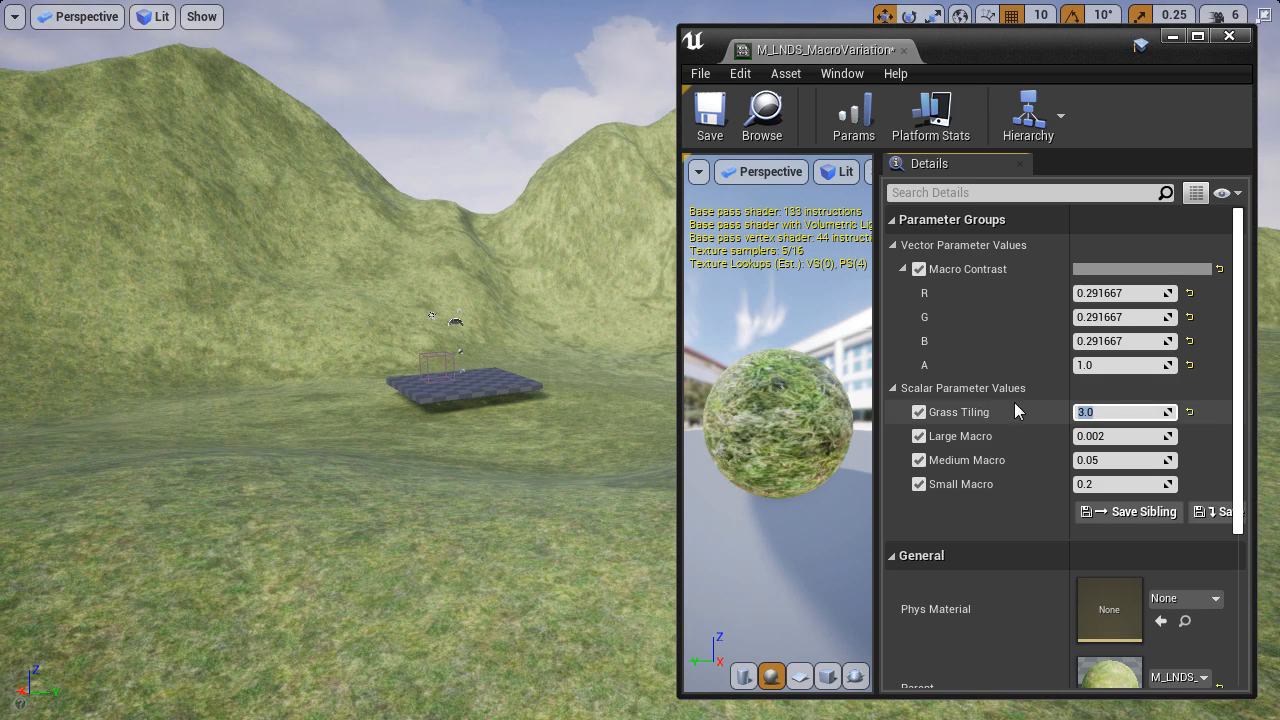
pyautogui.write('4')
pyautogui.press('Return')
pyautogui.write('5')
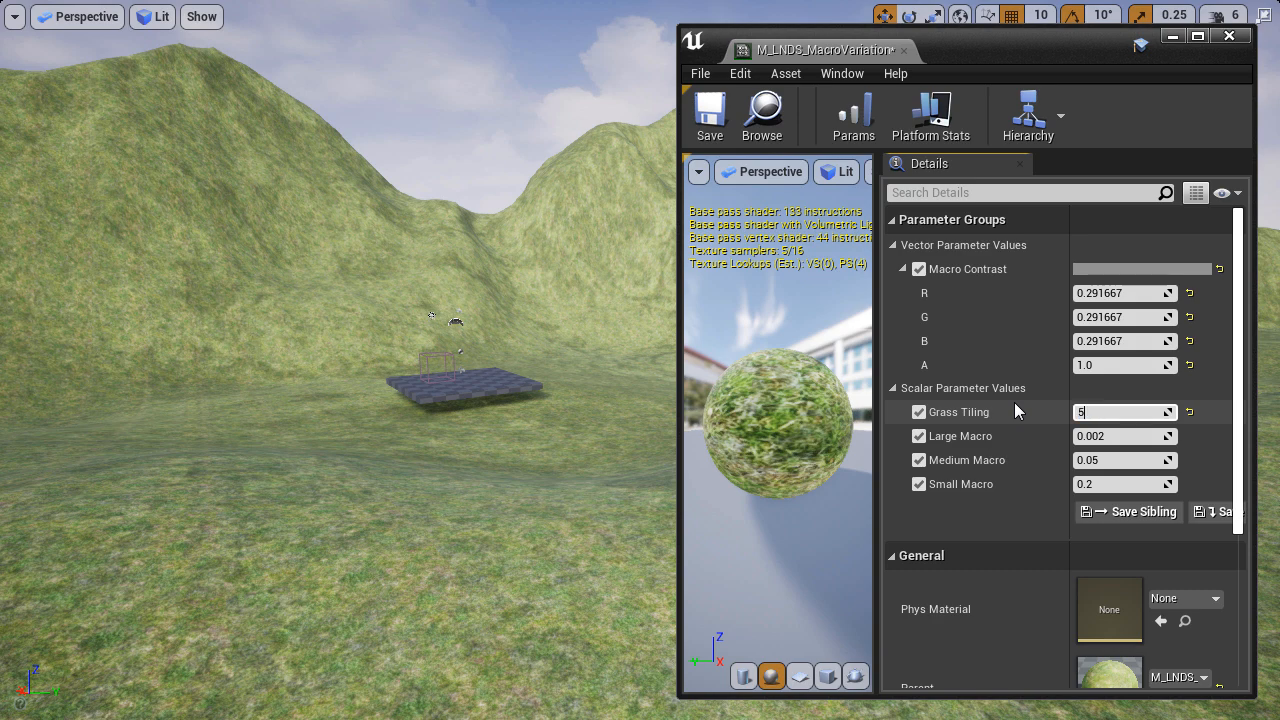
pyautogui.press('Return')
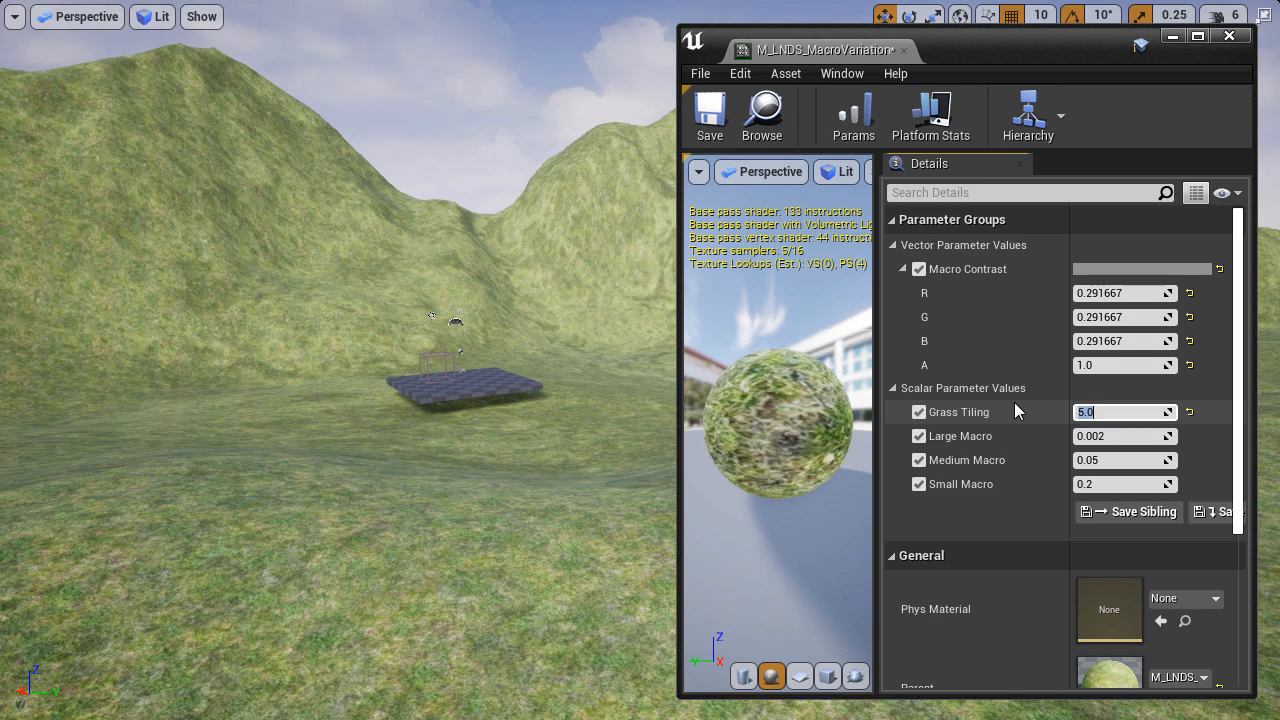
pyautogui.write('3')
pyautogui.press('Return')
# Move the instance window out of the way and examine the landscape's tiling across the hills and ground in the full-screen viewport
pyautogui.moveTo(563, 371)
pyautogui.mouseDown(button='right')
pyautogui.moveTo(563, 410)
pyautogui.moveTo(563, 366)
pyautogui.mouseUp(button='right')
pyautogui.moveTo(1035, 44); pyautogui.dragTo(1279, 37)
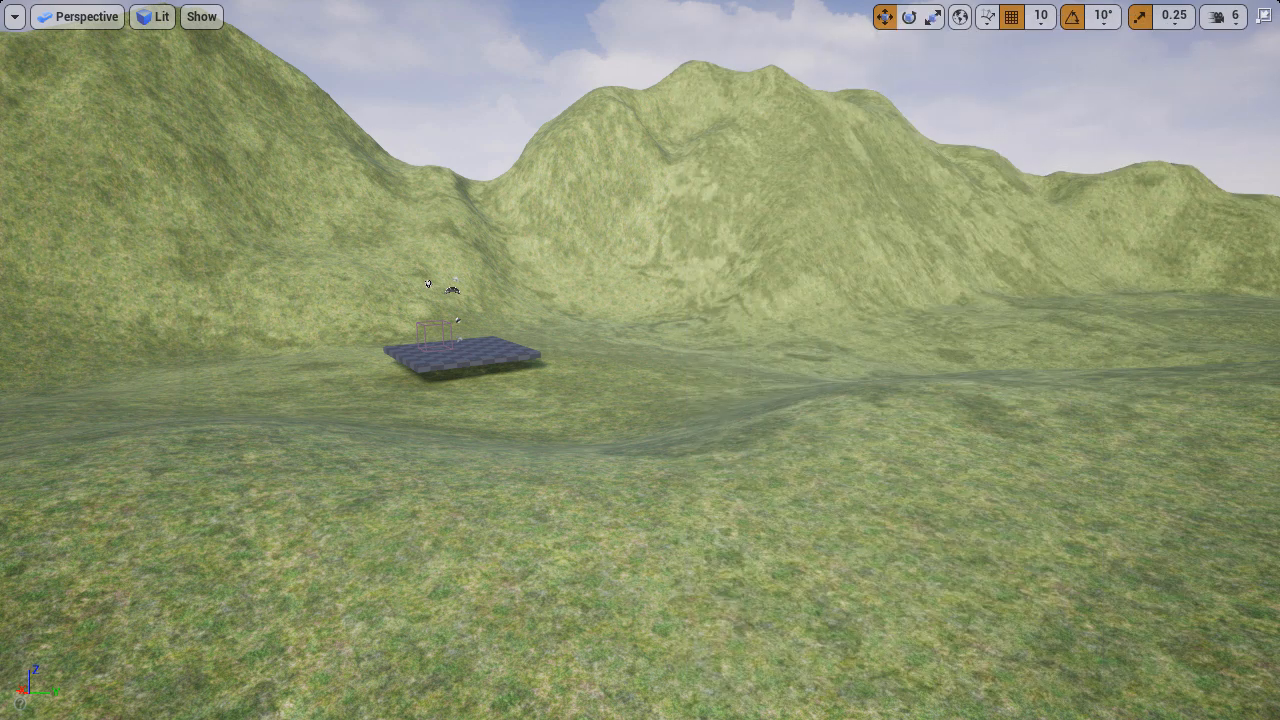
pyautogui.moveTo(826, 166); pyautogui.dragTo(742, 144, button='right')
pyautogui.press('w')
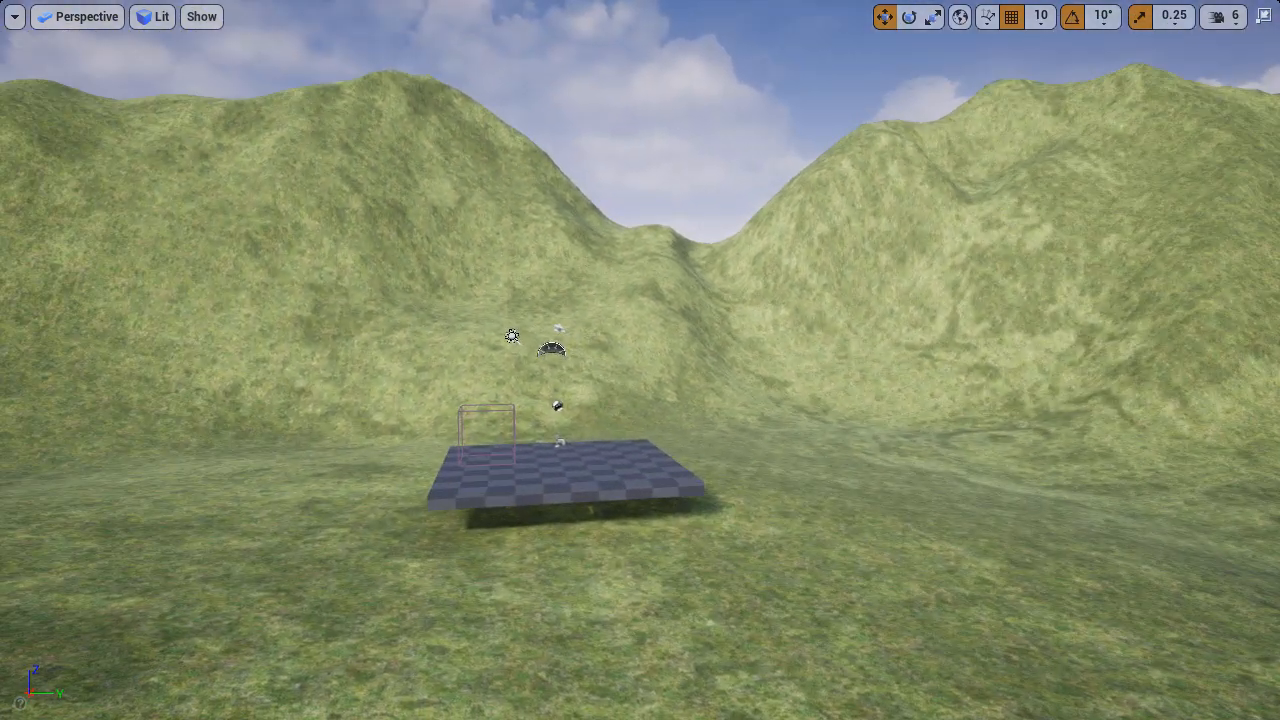
pyautogui.press('F11')
# Play the level full screen, run the character off the platform to inspect the grass up close, and stop playing
pyautogui.click(755, 92)
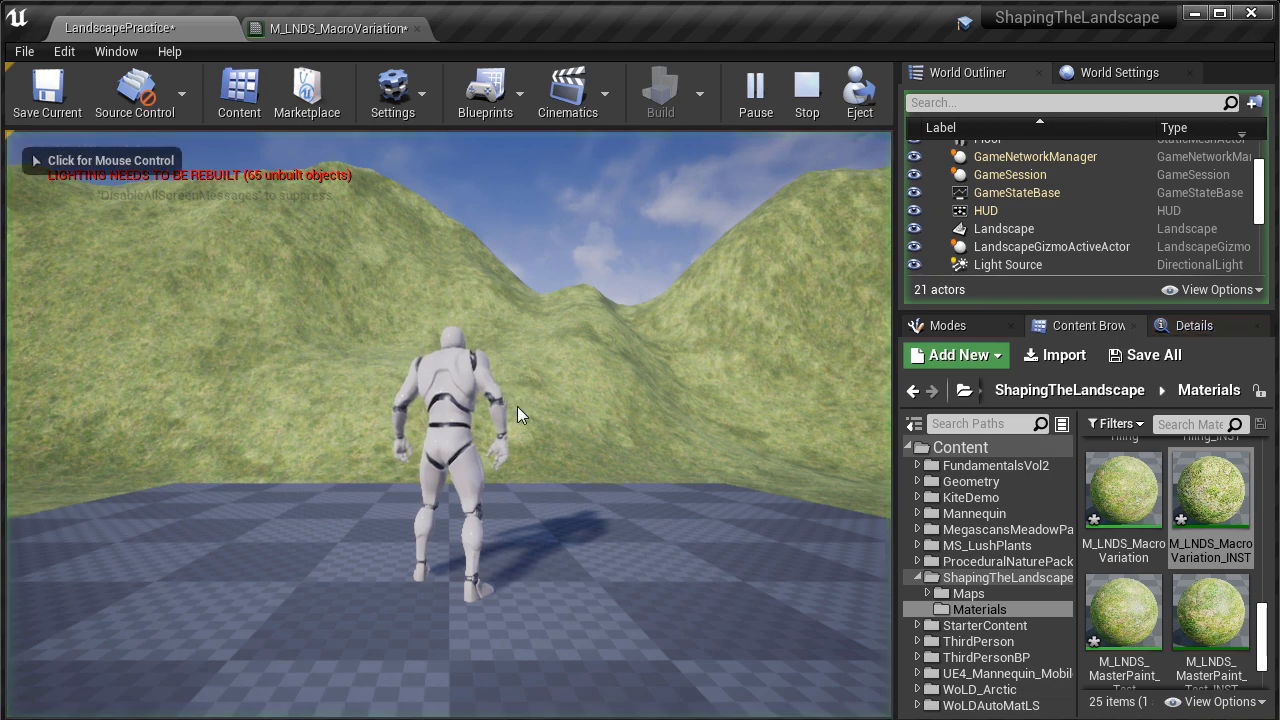
pyautogui.press('F11')
pyautogui.click(517, 406)
pyautogui.press('w')
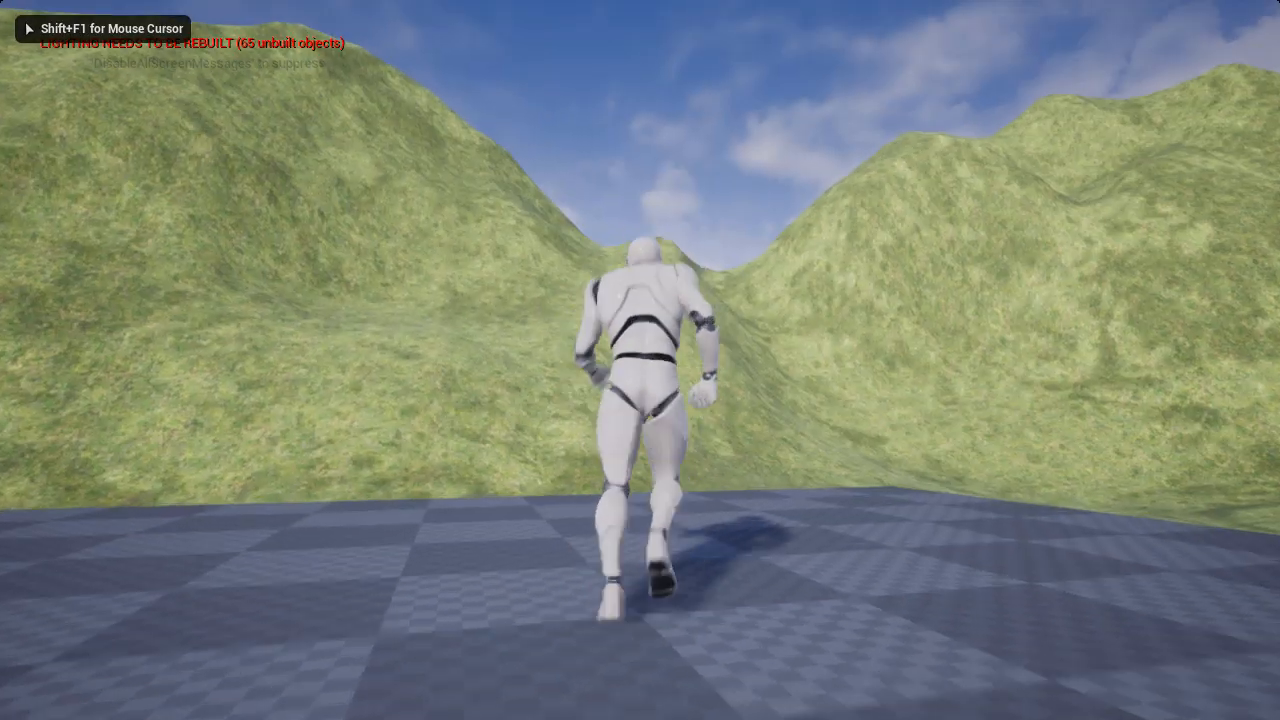
pyautogui.press('w')
pyautogui.press('d')
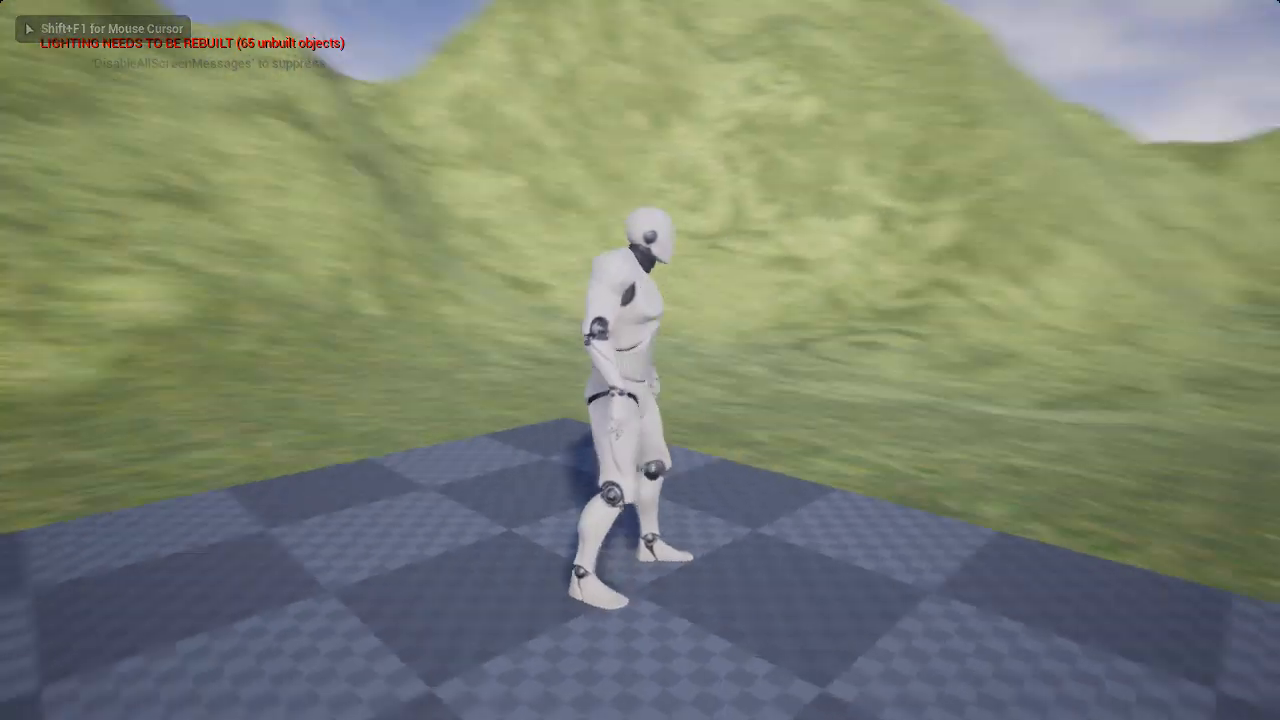
pyautogui.press('w')
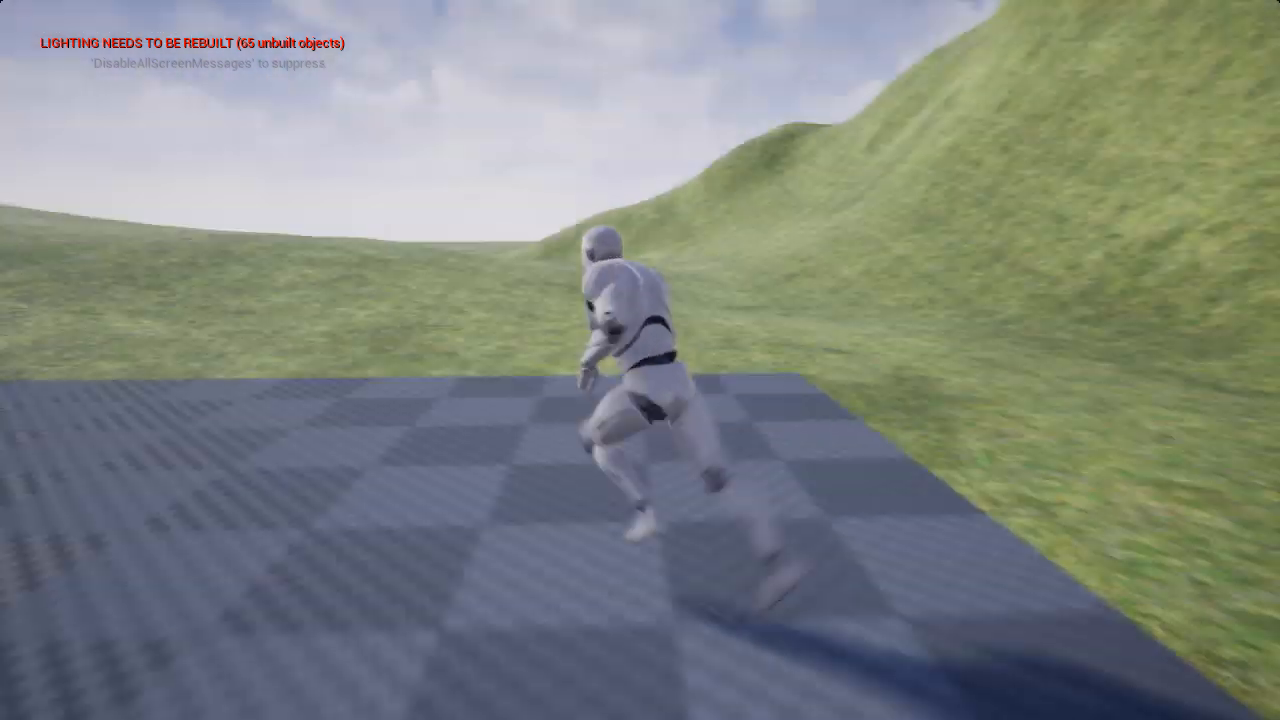
pyautogui.press('a')
pyautogui.press('s')
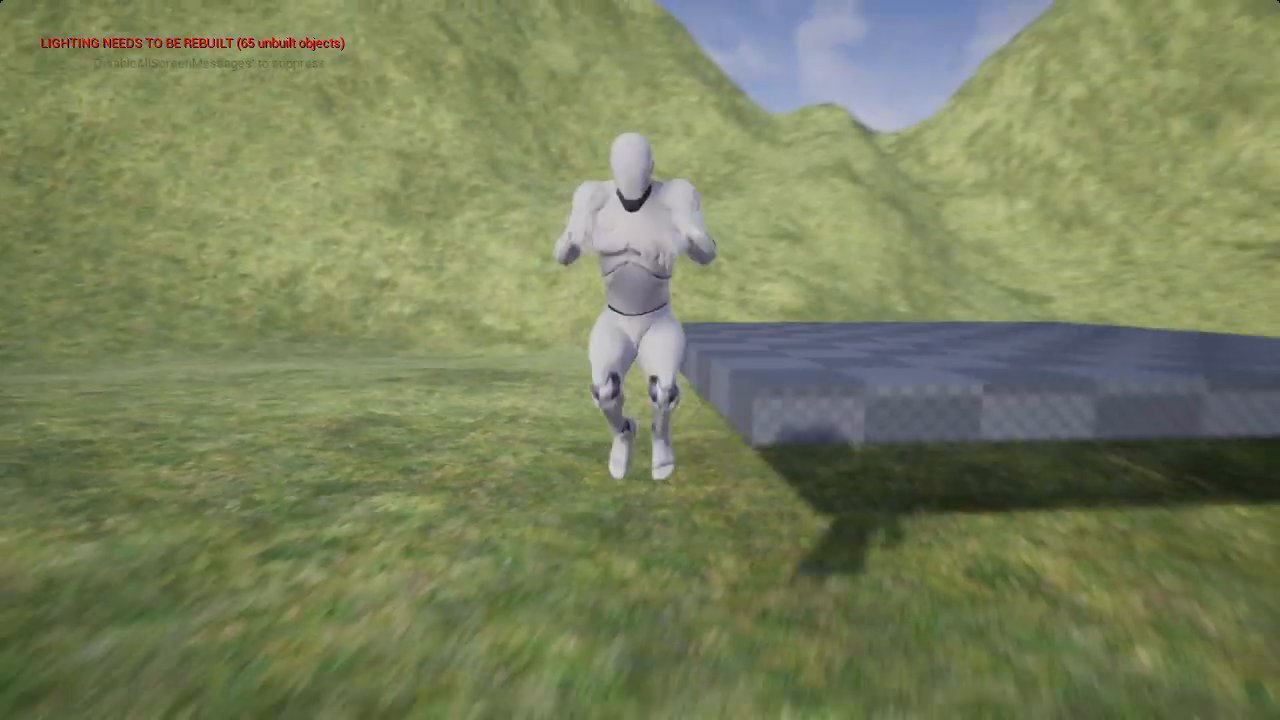
pyautogui.press('d')
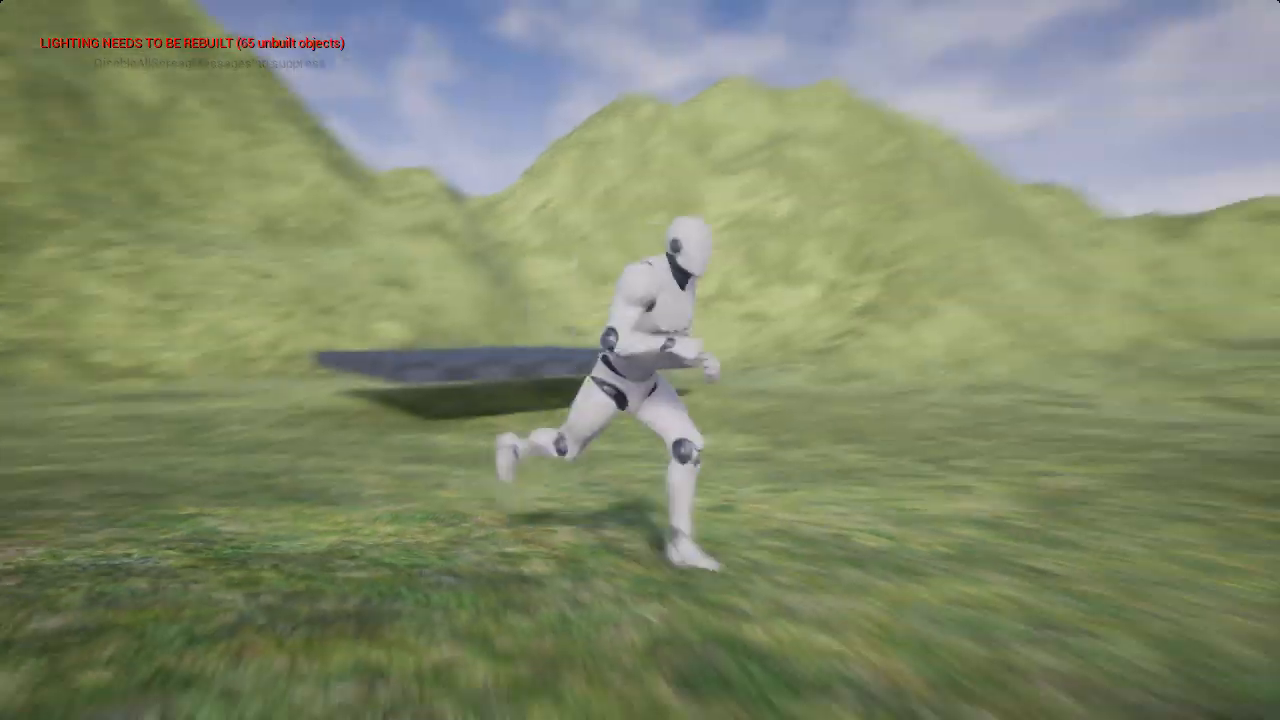
pyautogui.press('Escape')
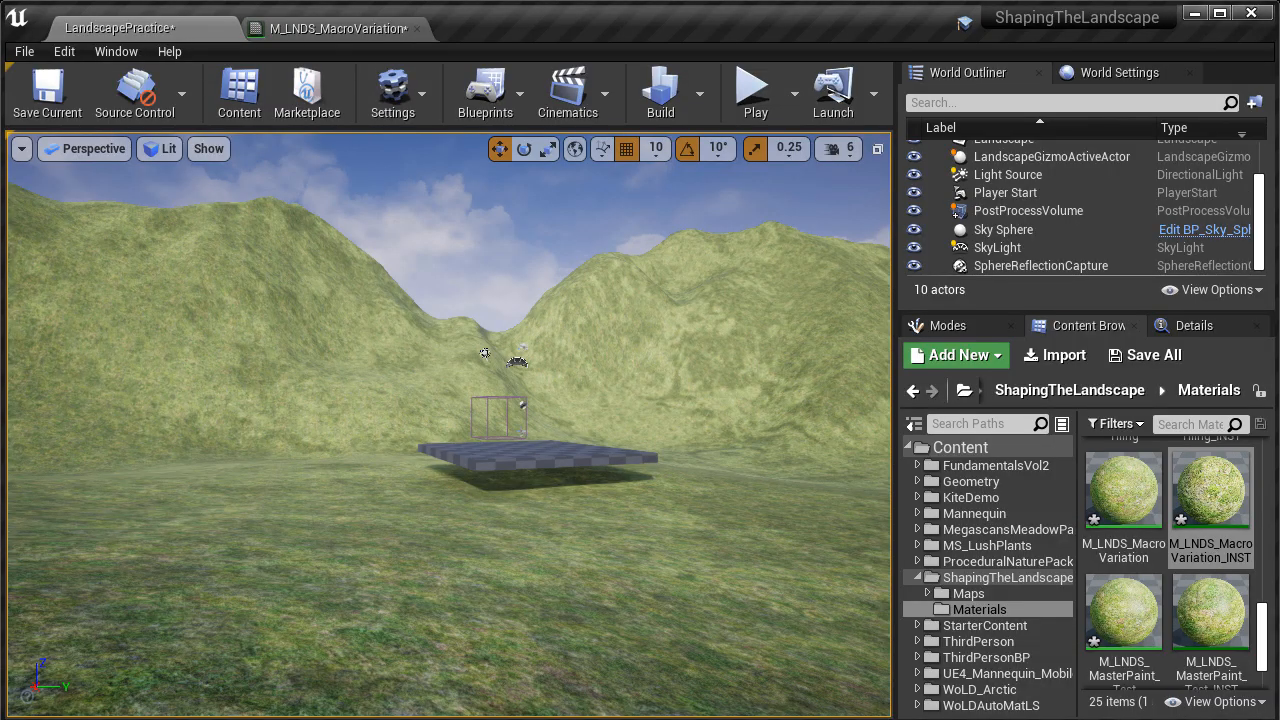